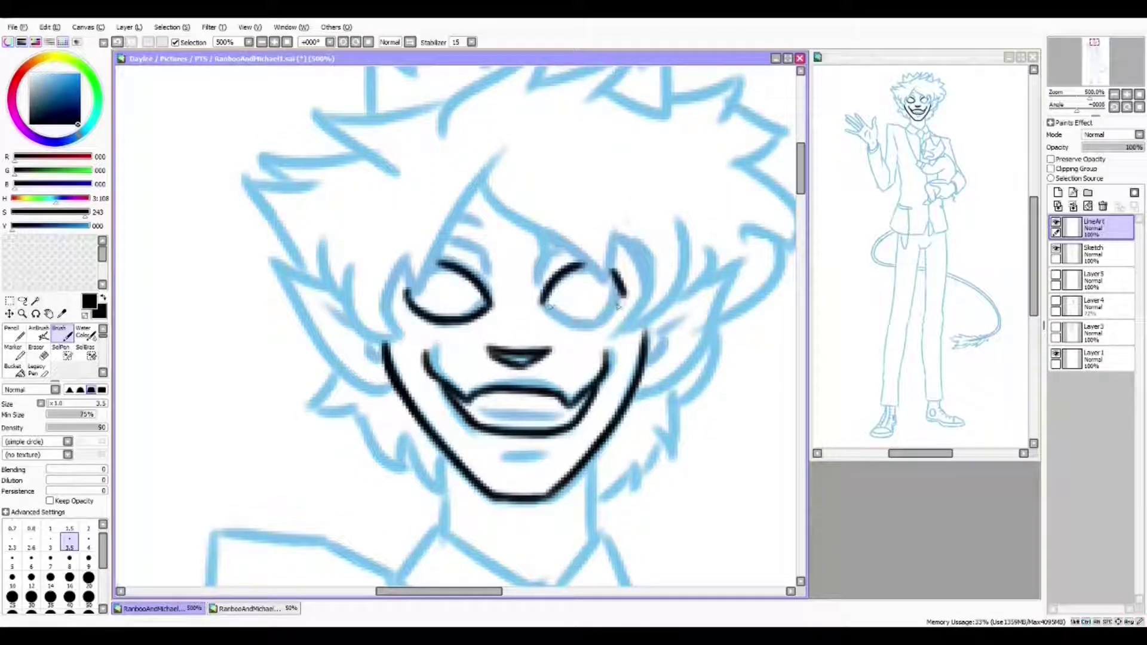
# Ink the remaining outer eye line, the eyebrows, the mark under the mouth and the fringe strand crossing the forehead
pyautogui.moveTo(618, 306); pyautogui.dragTo(600, 292)
pyautogui.moveTo(457, 251); pyautogui.dragTo(476, 242)
pyautogui.moveTo(512, 240)
pyautogui.mouseDown()
pyautogui.moveTo(541, 230)
pyautogui.moveTo(494, 194)
pyautogui.mouseUp()
pyautogui.moveTo(480, 412); pyautogui.dragTo(539, 413)
pyautogui.moveTo(679, 294); pyautogui.dragTo(645, 374)
pyautogui.moveTo(433, 214); pyautogui.dragTo(571, 301)
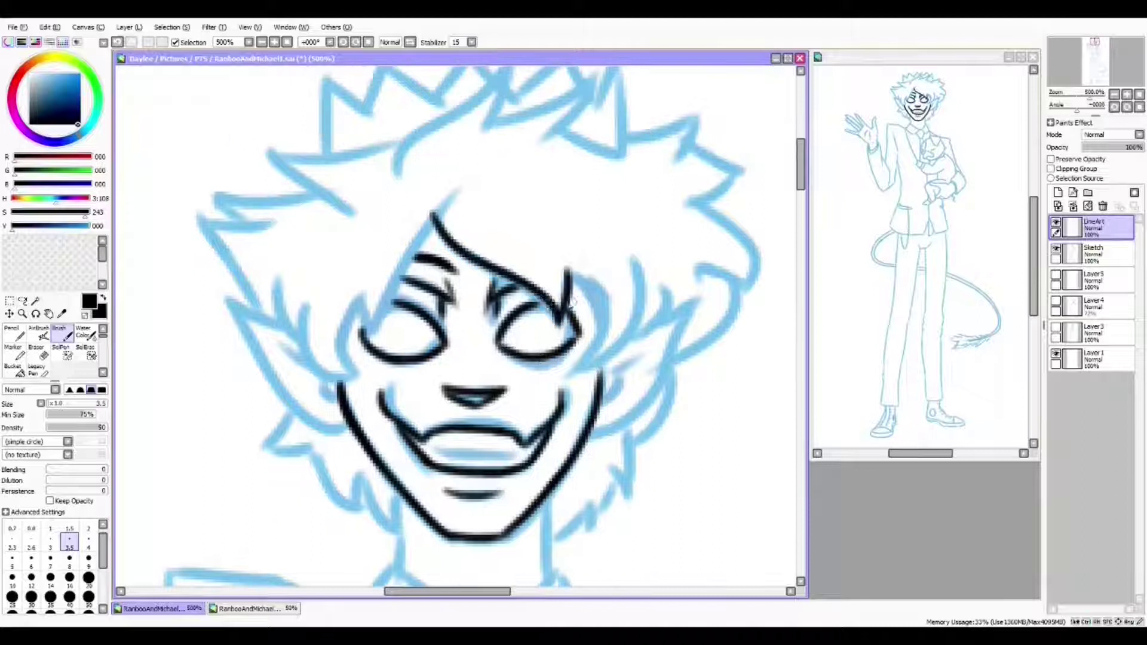
# Ink the hair strands beside the right-hand eye and the pointed ear on that side
pyautogui.moveTo(576, 373); pyautogui.dragTo(663, 316)
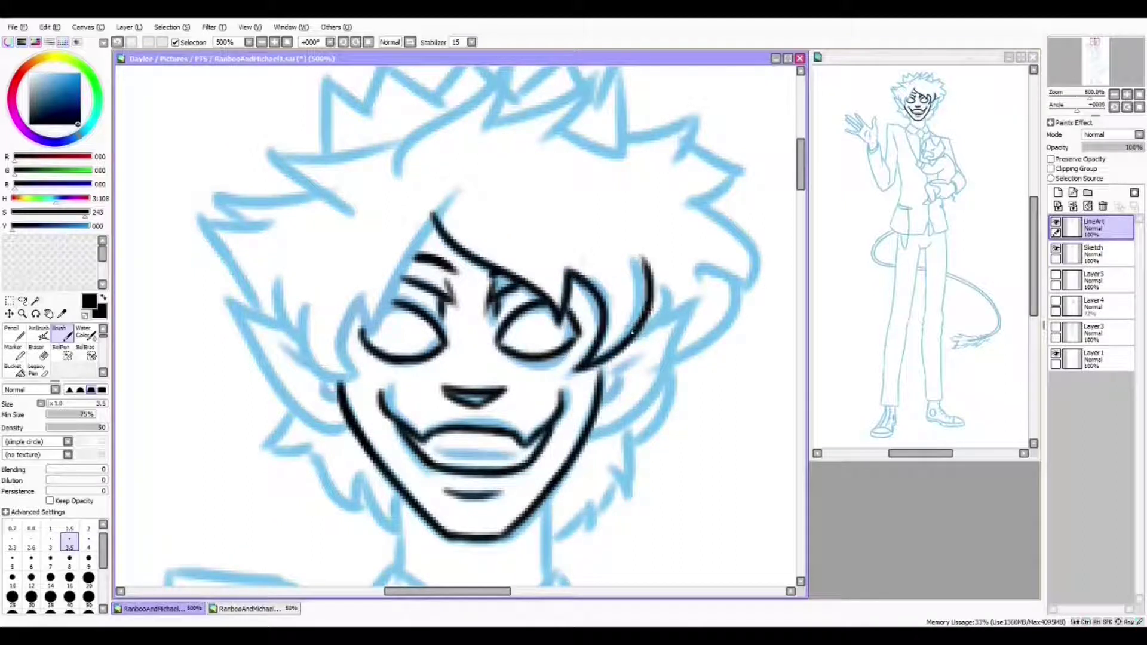
pyautogui.moveTo(616, 432); pyautogui.dragTo(600, 375)
pyautogui.moveTo(596, 329); pyautogui.dragTo(743, 323)
# Ink the pointed ear on the face's left-hand side and the hair strands around it
pyautogui.moveTo(362, 244); pyautogui.dragTo(417, 262)
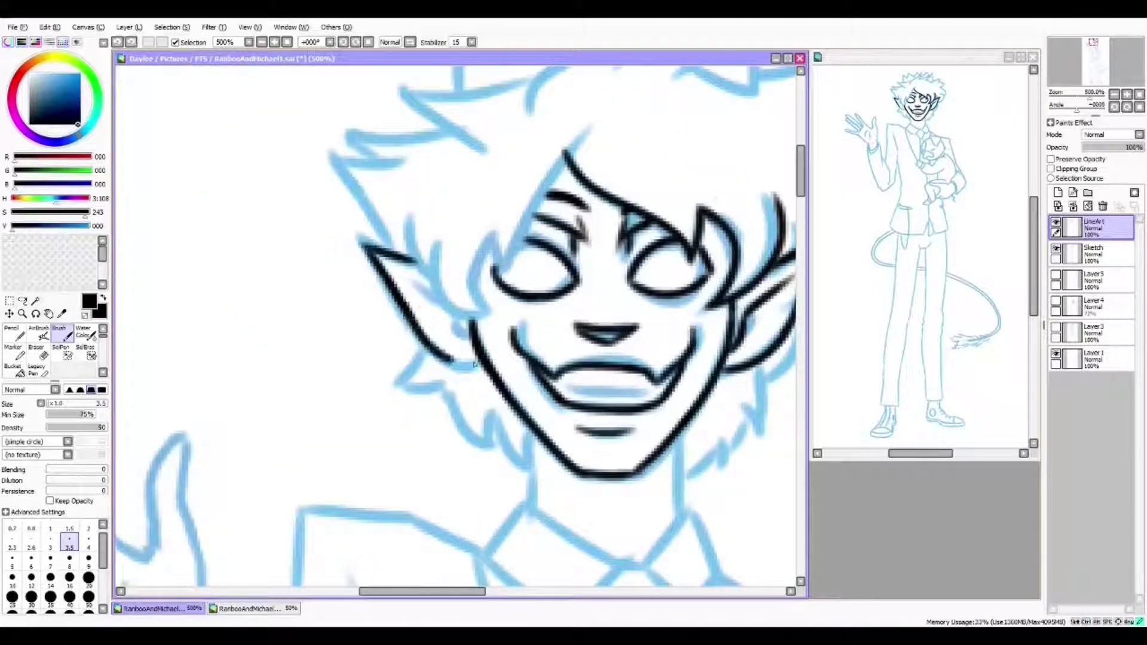
pyautogui.moveTo(474, 365); pyautogui.dragTo(406, 305)
pyautogui.moveTo(537, 299); pyautogui.dragTo(481, 299)
pyautogui.moveTo(388, 331); pyautogui.dragTo(472, 227)
pyautogui.moveTo(466, 275); pyautogui.dragTo(532, 149)
pyautogui.moveTo(505, 200); pyautogui.dragTo(520, 185)
# Ink the spiky hair outline on the left-hand side of the head up toward the crown
pyautogui.moveTo(685, 217)
pyautogui.mouseDown()
pyautogui.moveTo(562, 250)
pyautogui.moveTo(695, 327)
pyautogui.mouseUp()
pyautogui.moveTo(360, 326); pyautogui.dragTo(382, 391)
pyautogui.moveTo(409, 257); pyautogui.dragTo(282, 266)
pyautogui.moveTo(355, 197); pyautogui.dragTo(430, 258)
pyautogui.moveTo(601, 93); pyautogui.dragTo(498, 117)
pyautogui.moveTo(499, 117); pyautogui.dragTo(484, 153)
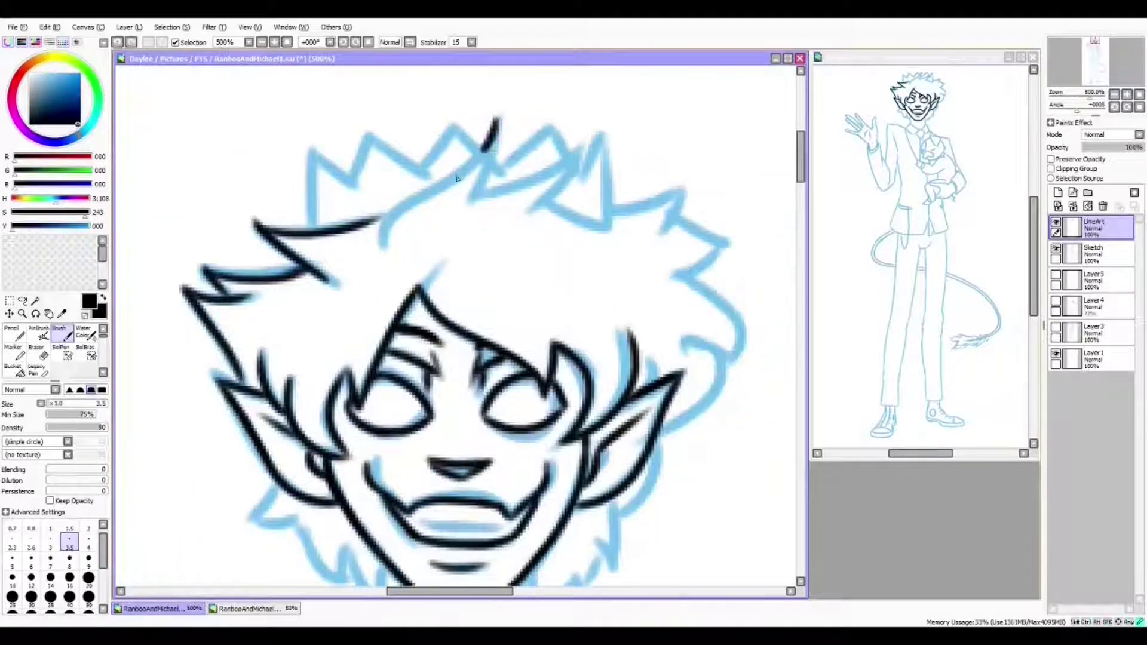
# Ink the hair tufts across the top of the head and down its right-hand side
pyautogui.moveTo(382, 263)
pyautogui.mouseDown()
pyautogui.moveTo(496, 111)
pyautogui.moveTo(448, 116)
pyautogui.mouseUp()
pyautogui.moveTo(418, 215); pyautogui.dragTo(520, 138)
pyautogui.moveTo(520, 137); pyautogui.dragTo(484, 90)
pyautogui.moveTo(499, 165); pyautogui.dragTo(573, 215)
pyautogui.moveTo(603, 237)
pyautogui.mouseDown()
pyautogui.moveTo(526, 216)
pyautogui.moveTo(568, 65)
pyautogui.mouseUp()
pyautogui.moveTo(418, 298); pyautogui.dragTo(573, 281)
# Ink the lower hair tufts below both ears and the two sides of the neck
pyautogui.moveTo(314, 245)
pyautogui.mouseDown()
pyautogui.moveTo(382, 346)
pyautogui.moveTo(421, 373)
pyautogui.mouseUp()
pyautogui.moveTo(421, 373); pyautogui.dragTo(402, 377)
pyautogui.moveTo(615, 295)
pyautogui.mouseDown()
pyautogui.moveTo(624, 373)
pyautogui.moveTo(597, 380)
pyautogui.mouseUp()
pyautogui.moveTo(538, 382); pyautogui.dragTo(614, 331)
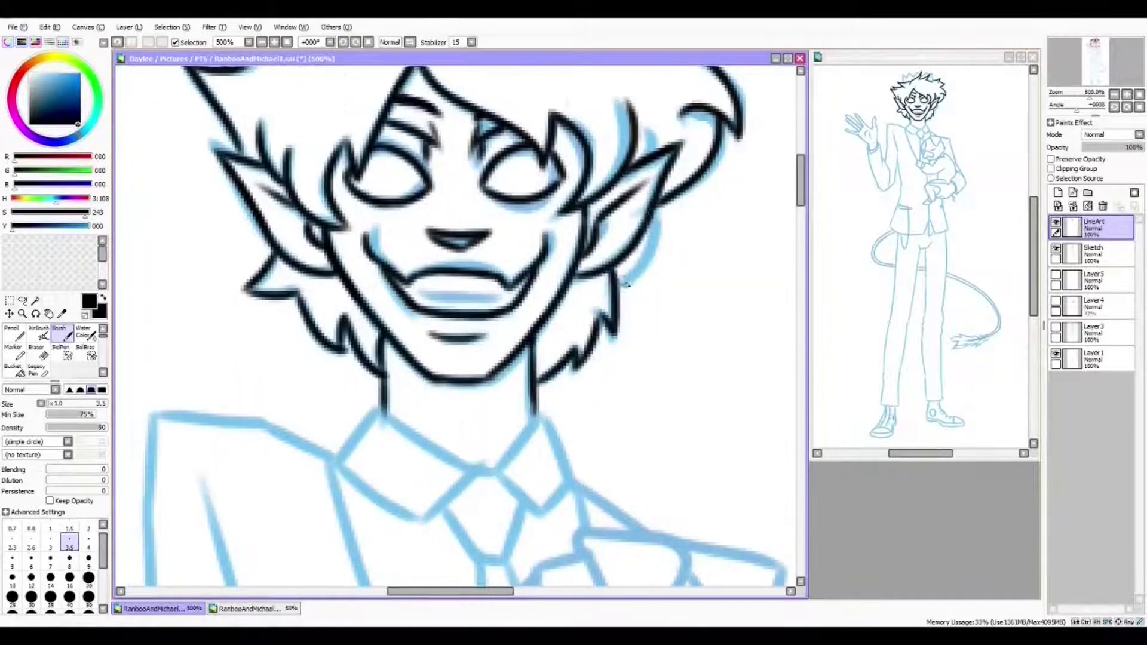
# Ink both shirt collar flaps and the tie knot over the sketch
pyautogui.moveTo(459, 387); pyautogui.dragTo(534, 252)
pyautogui.moveTo(455, 278); pyautogui.dragTo(553, 339)
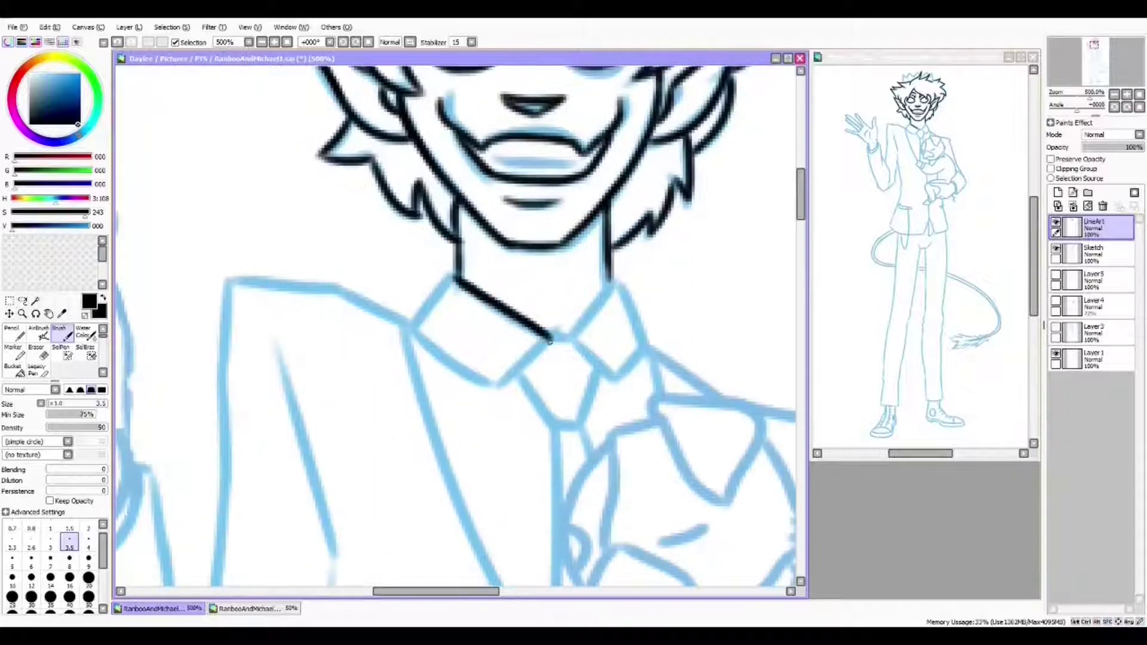
pyautogui.moveTo(454, 278); pyautogui.dragTo(412, 325)
pyautogui.moveTo(472, 383); pyautogui.dragTo(496, 397)
pyautogui.moveTo(495, 397); pyautogui.dragTo(385, 358)
pyautogui.moveTo(472, 305)
pyautogui.mouseDown()
pyautogui.moveTo(526, 358)
pyautogui.moveTo(475, 302)
pyautogui.mouseUp()
pyautogui.moveTo(475, 302); pyautogui.dragTo(504, 218)
# Ink the jacket shoulder and upper sleeve of the waving arm
pyautogui.moveTo(307, 176)
pyautogui.mouseDown()
pyautogui.moveTo(558, 230)
pyautogui.moveTo(519, 212)
pyautogui.moveTo(516, 289)
pyautogui.mouseUp()
pyautogui.moveTo(416, 231); pyautogui.dragTo(507, 238)
pyautogui.moveTo(415, 193); pyautogui.dragTo(525, 116)
pyautogui.moveTo(520, 282); pyautogui.dragTo(503, 528)
pyautogui.moveTo(335, 373); pyautogui.dragTo(384, 305)
pyautogui.moveTo(421, 379)
pyautogui.mouseDown()
pyautogui.moveTo(469, 269)
pyautogui.moveTo(435, 197)
pyautogui.moveTo(497, 472)
pyautogui.moveTo(450, 362)
pyautogui.mouseUp()
# Ink the forearm sleeve and cuff of the waving arm
pyautogui.moveTo(469, 269); pyautogui.dragTo(500, 499)
pyautogui.moveTo(445, 316); pyautogui.dragTo(543, 320)
pyautogui.moveTo(394, 110)
pyautogui.mouseDown()
pyautogui.moveTo(602, 487)
pyautogui.moveTo(513, 439)
pyautogui.mouseUp()
pyautogui.moveTo(518, 436)
pyautogui.mouseDown()
pyautogui.moveTo(568, 404)
pyautogui.moveTo(528, 443)
pyautogui.mouseUp()
pyautogui.moveTo(514, 478)
pyautogui.mouseDown()
pyautogui.moveTo(539, 295)
pyautogui.moveTo(486, 402)
pyautogui.moveTo(512, 479)
pyautogui.mouseUp()
# Ink the outer edge of the waving hand and its first fingers
pyautogui.moveTo(388, 371)
pyautogui.mouseDown()
pyautogui.moveTo(478, 410)
pyautogui.moveTo(622, 440)
pyautogui.mouseUp()
pyautogui.moveTo(369, 269); pyautogui.dragTo(472, 358)
pyautogui.moveTo(358, 227)
pyautogui.mouseDown()
pyautogui.moveTo(415, 289)
pyautogui.moveTo(358, 285)
pyautogui.mouseUp()
pyautogui.moveTo(300, 161); pyautogui.dragTo(303, 217)
pyautogui.moveTo(290, 179)
pyautogui.mouseDown()
pyautogui.moveTo(301, 201)
pyautogui.moveTo(439, 286)
pyautogui.mouseUp()
pyautogui.moveTo(398, 188); pyautogui.dragTo(404, 179)
pyautogui.moveTo(389, 158); pyautogui.dragTo(403, 179)
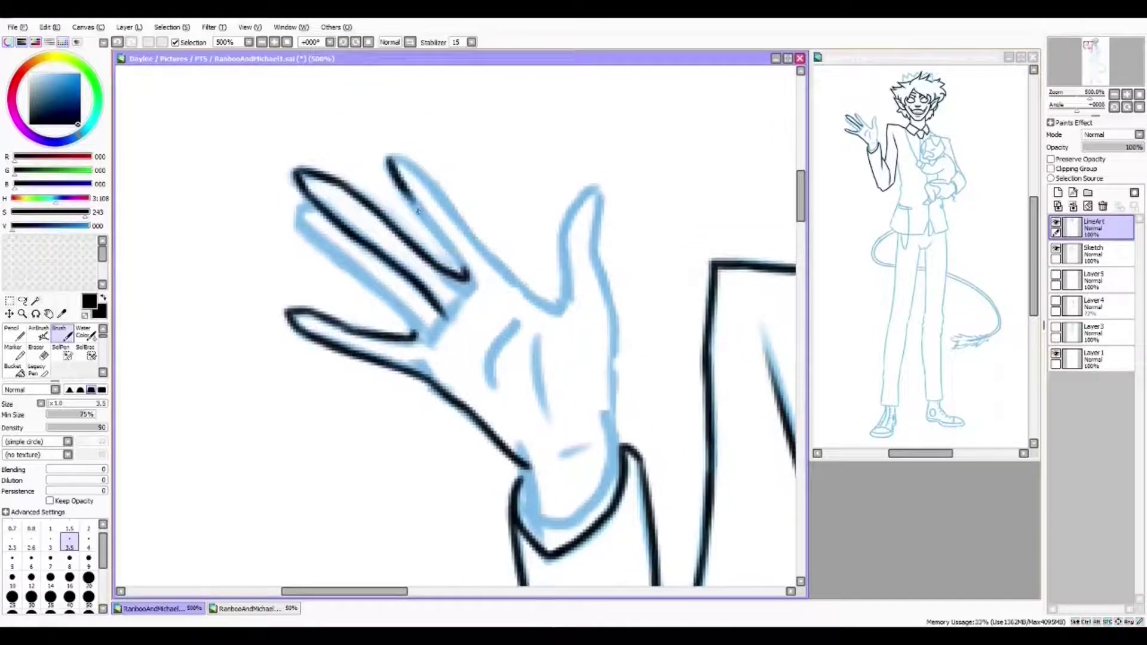
# Finish the waving hand's fingers, thumb, palm creases and wrist lines
pyautogui.moveTo(306, 230)
pyautogui.mouseDown()
pyautogui.moveTo(418, 332)
pyautogui.moveTo(321, 299)
pyautogui.moveTo(327, 342)
pyautogui.moveTo(387, 290)
pyautogui.mouseUp()
pyautogui.moveTo(490, 258); pyautogui.dragTo(499, 335)
pyautogui.moveTo(509, 233); pyautogui.dragTo(526, 251)
pyautogui.moveTo(541, 197); pyautogui.dragTo(532, 251)
pyautogui.moveTo(531, 251)
pyautogui.mouseDown()
pyautogui.moveTo(520, 239)
pyautogui.moveTo(516, 164)
pyautogui.mouseUp()
pyautogui.moveTo(517, 164); pyautogui.dragTo(529, 253)
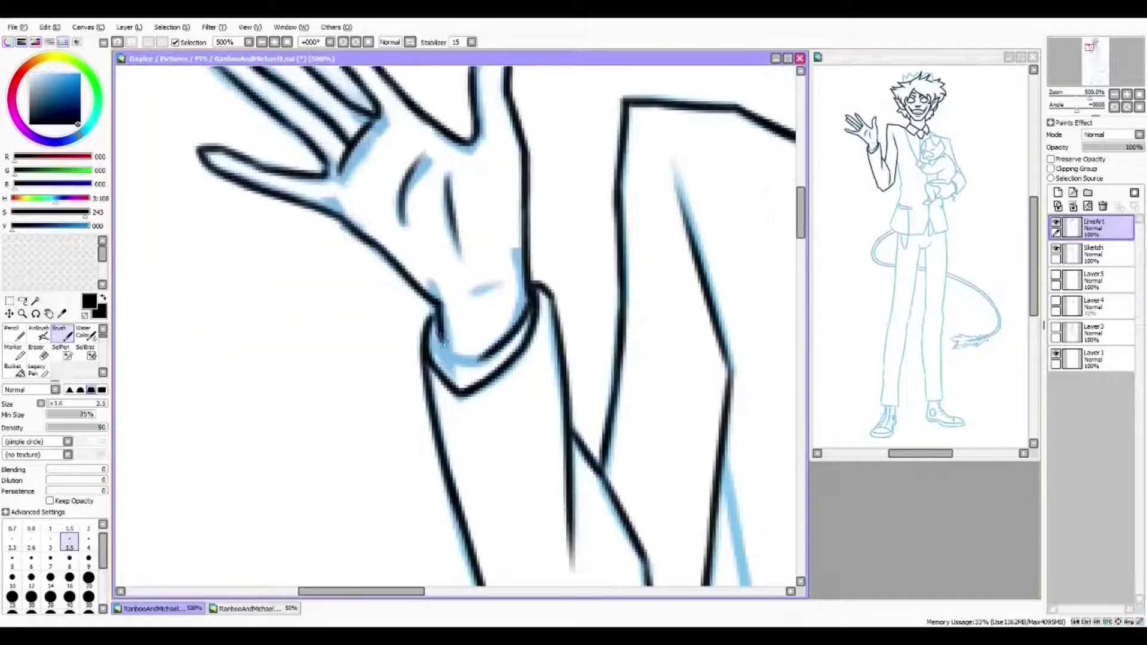
# Ink the carried small character's snout, closed eye and the jagged line down its face
pyautogui.moveTo(430, 173)
pyautogui.mouseDown()
pyautogui.moveTo(529, 319)
pyautogui.moveTo(504, 319)
pyautogui.moveTo(520, 303)
pyautogui.moveTo(465, 263)
pyautogui.moveTo(454, 281)
pyautogui.mouseUp()
pyautogui.moveTo(457, 282); pyautogui.dragTo(426, 358)
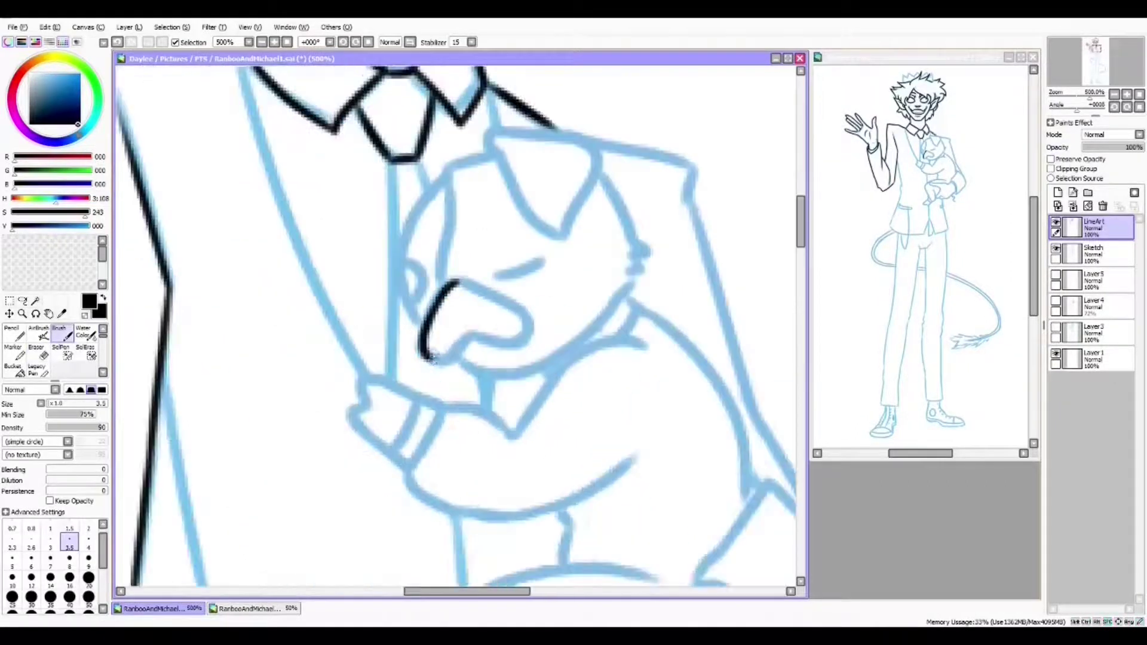
pyautogui.moveTo(496, 275); pyautogui.dragTo(489, 335)
pyautogui.moveTo(427, 342); pyautogui.dragTo(442, 226)
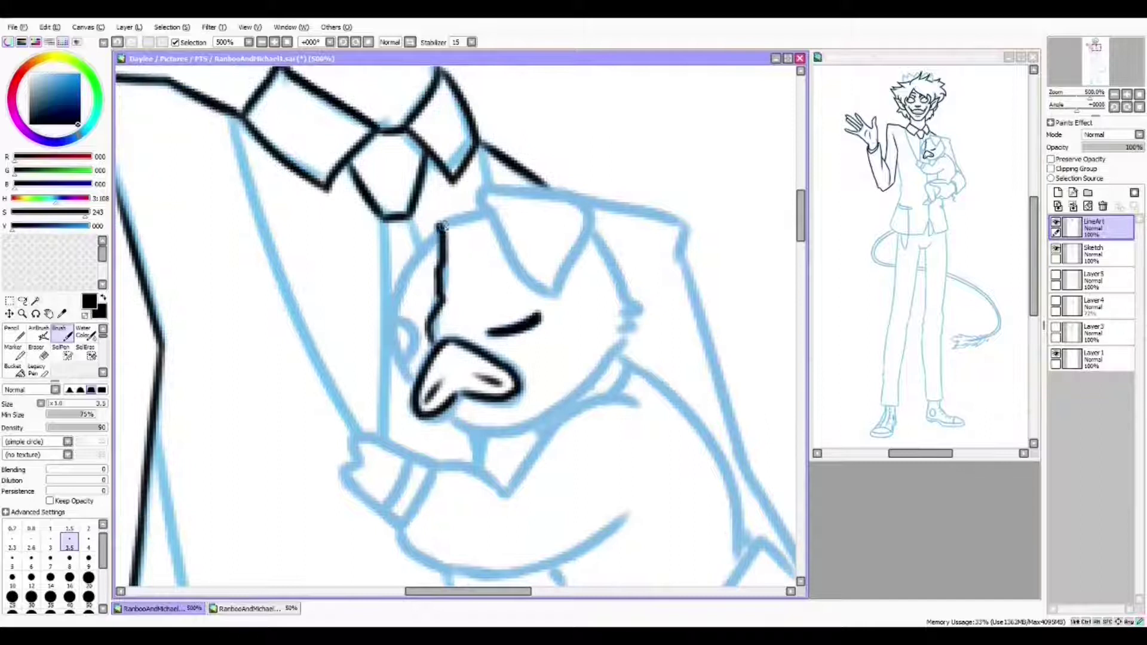
# Ink the small character's folded ear and the outline of its head
pyautogui.moveTo(395, 324); pyautogui.dragTo(418, 370)
pyautogui.moveTo(418, 370)
pyautogui.mouseDown()
pyautogui.moveTo(394, 218)
pyautogui.moveTo(391, 382)
pyautogui.mouseUp()
pyautogui.moveTo(451, 206); pyautogui.dragTo(479, 257)
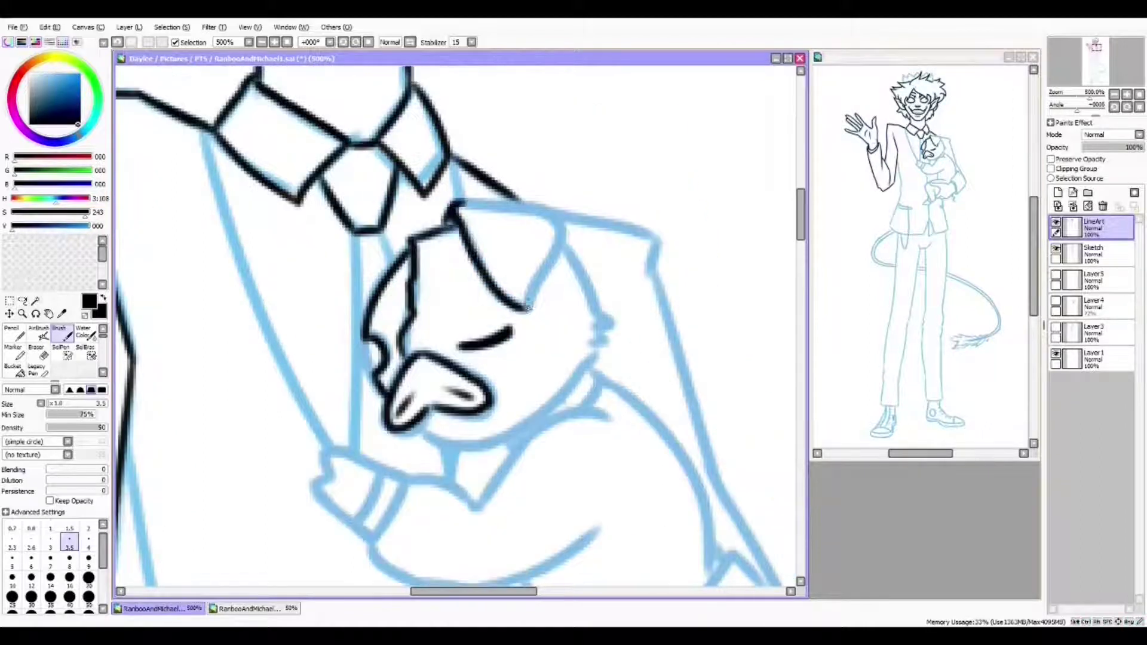
pyautogui.moveTo(550, 212)
pyautogui.mouseDown()
pyautogui.moveTo(505, 168)
pyautogui.moveTo(570, 316)
pyautogui.moveTo(590, 305)
pyautogui.mouseUp()
pyautogui.moveTo(388, 367)
pyautogui.mouseDown()
pyautogui.moveTo(406, 379)
pyautogui.moveTo(568, 308)
pyautogui.moveTo(545, 284)
pyautogui.mouseUp()
pyautogui.moveTo(298, 179)
pyautogui.mouseDown()
pyautogui.moveTo(439, 370)
pyautogui.moveTo(388, 179)
pyautogui.mouseUp()
# Ink the jacket lapel down to the small character's hand, erase the excess line and outline the hand
pyautogui.moveTo(262, 81)
pyautogui.mouseDown()
pyautogui.moveTo(359, 269)
pyautogui.moveTo(382, 361)
pyautogui.mouseUp()
pyautogui.press('e')
pyautogui.moveTo(381, 361)
pyautogui.mouseDown()
pyautogui.moveTo(405, 347)
pyautogui.moveTo(338, 343)
pyautogui.moveTo(392, 314)
pyautogui.mouseUp()
pyautogui.press('b')
pyautogui.moveTo(382, 288); pyautogui.dragTo(366, 323)
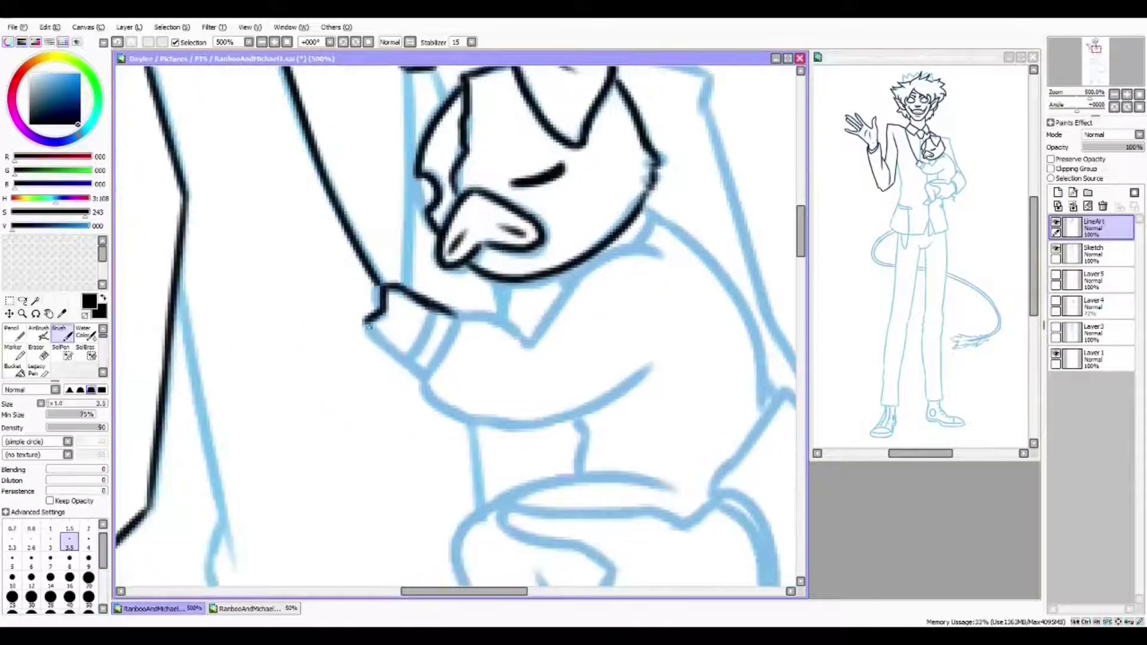
pyautogui.moveTo(433, 372)
pyautogui.mouseDown()
pyautogui.moveTo(325, 342)
pyautogui.moveTo(561, 328)
pyautogui.moveTo(405, 392)
pyautogui.mouseUp()
# Ink the small character's arm and shirt collar, undoing a stray stroke
pyautogui.moveTo(352, 299)
pyautogui.mouseDown()
pyautogui.moveTo(430, 338)
pyautogui.moveTo(529, 249)
pyautogui.mouseUp()
pyautogui.press('e')
pyautogui.press('b')
pyautogui.hotkey('ctrl', 'z')
pyautogui.moveTo(436, 332)
pyautogui.mouseDown()
pyautogui.moveTo(528, 251)
pyautogui.moveTo(472, 273)
pyautogui.mouseUp()
pyautogui.moveTo(433, 281); pyautogui.dragTo(432, 305)
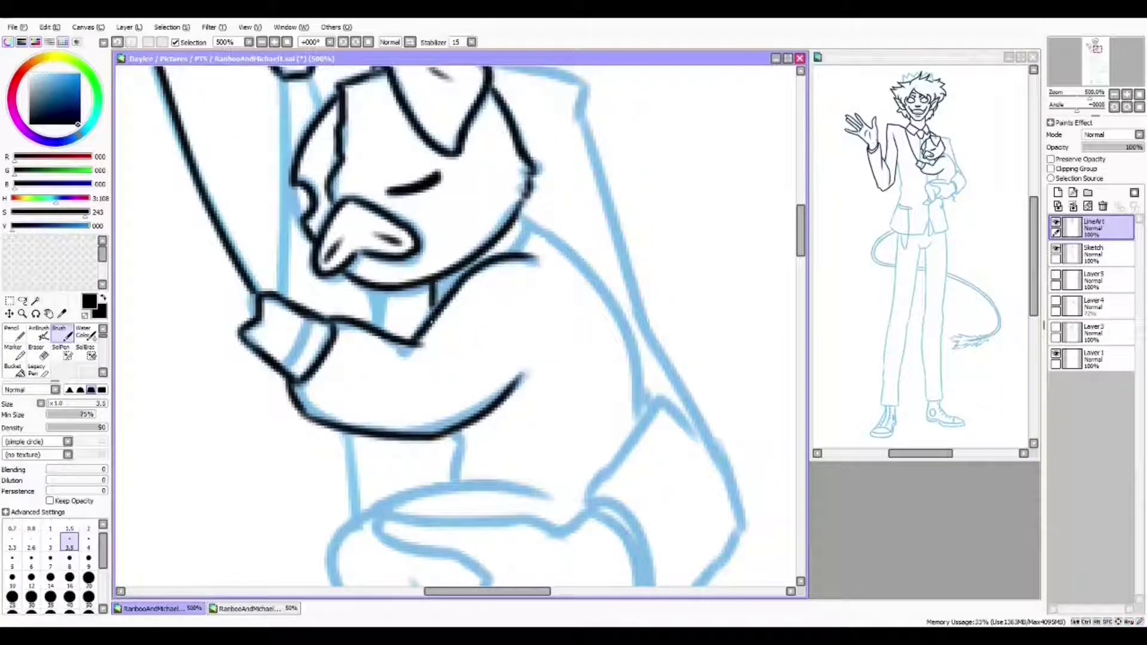
# Ink the curve of the small character's back down to the sleeve holding it
pyautogui.moveTo(524, 218); pyautogui.dragTo(458, 176)
pyautogui.moveTo(463, 170); pyautogui.dragTo(541, 295)
pyautogui.moveTo(526, 359)
pyautogui.mouseDown()
pyautogui.moveTo(538, 392)
pyautogui.moveTo(589, 264)
pyautogui.mouseUp()
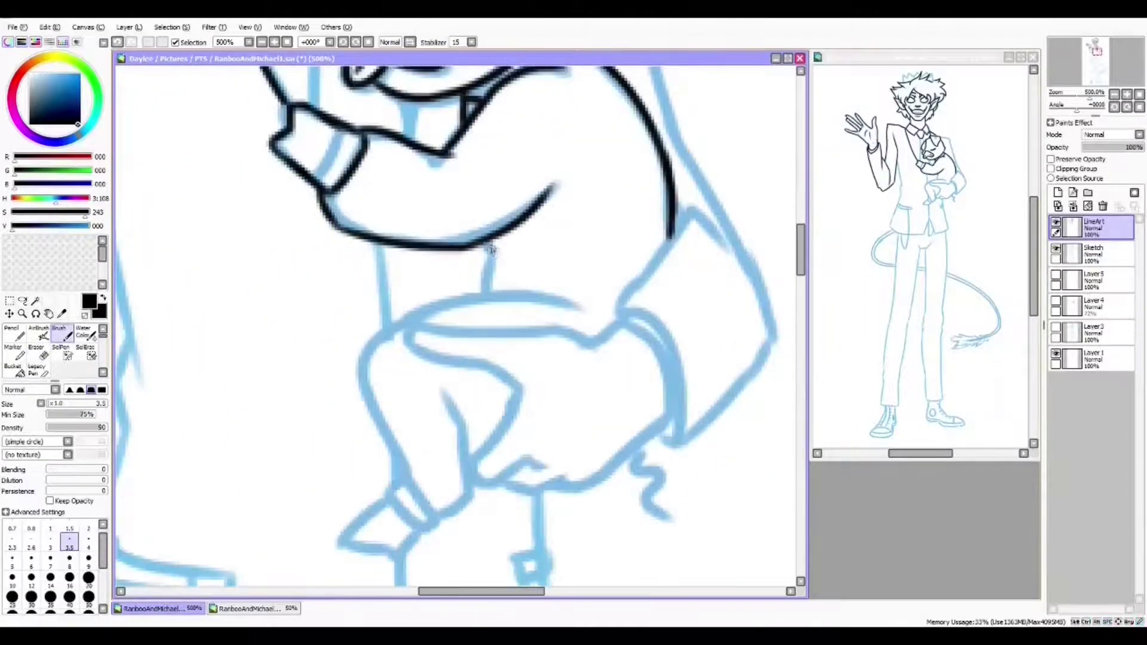
# Ink the small character's shirt edge, leg and foot
pyautogui.moveTo(496, 239); pyautogui.dragTo(487, 299)
pyautogui.moveTo(487, 299); pyautogui.dragTo(559, 357)
pyautogui.moveTo(534, 395); pyautogui.dragTo(517, 269)
pyautogui.moveTo(412, 439); pyautogui.dragTo(485, 267)
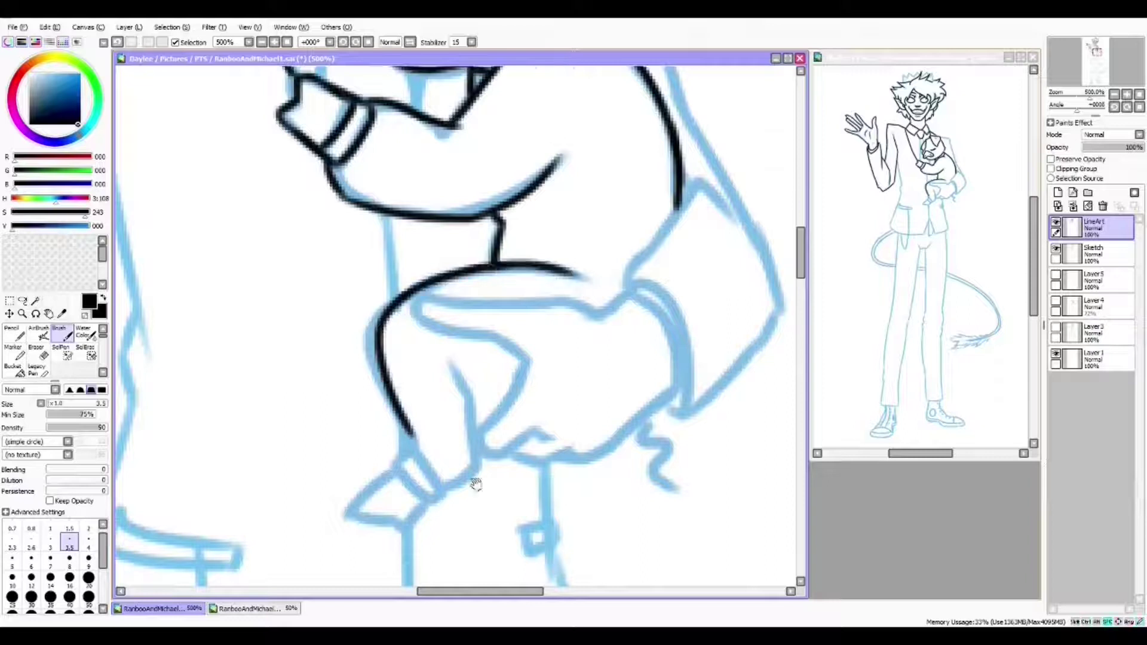
pyautogui.moveTo(476, 484); pyautogui.dragTo(520, 353)
pyautogui.moveTo(459, 321); pyautogui.dragTo(399, 393)
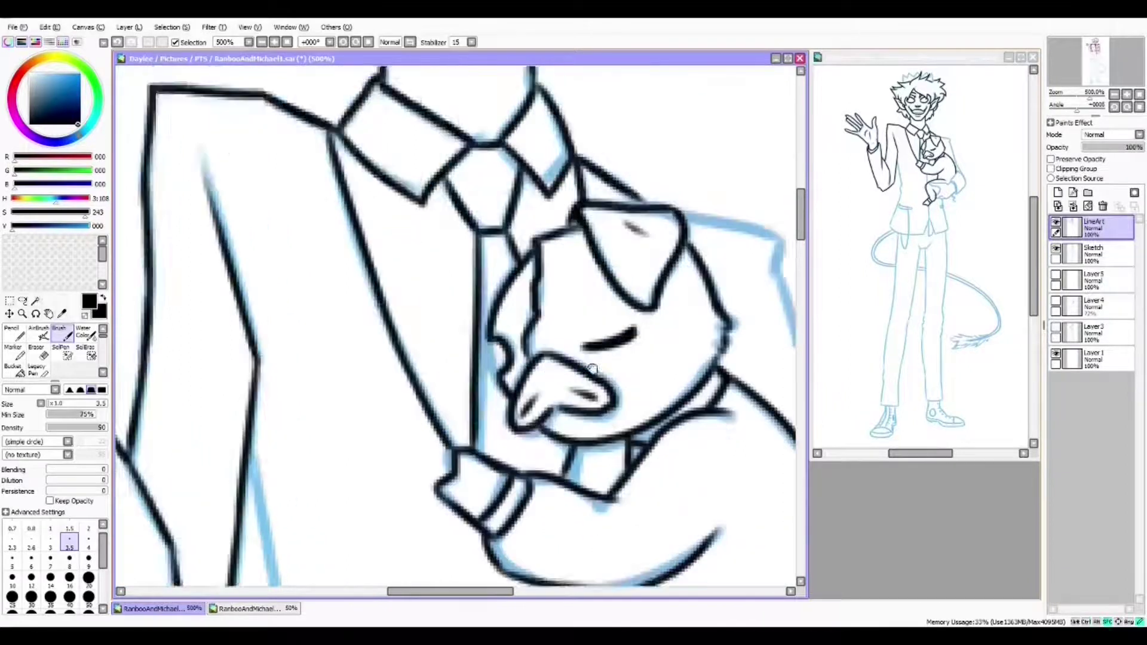
# Ink the jacket shoulder, sleeve and cuff of the arm holding the small character
pyautogui.moveTo(591, 368); pyautogui.dragTo(394, 368)
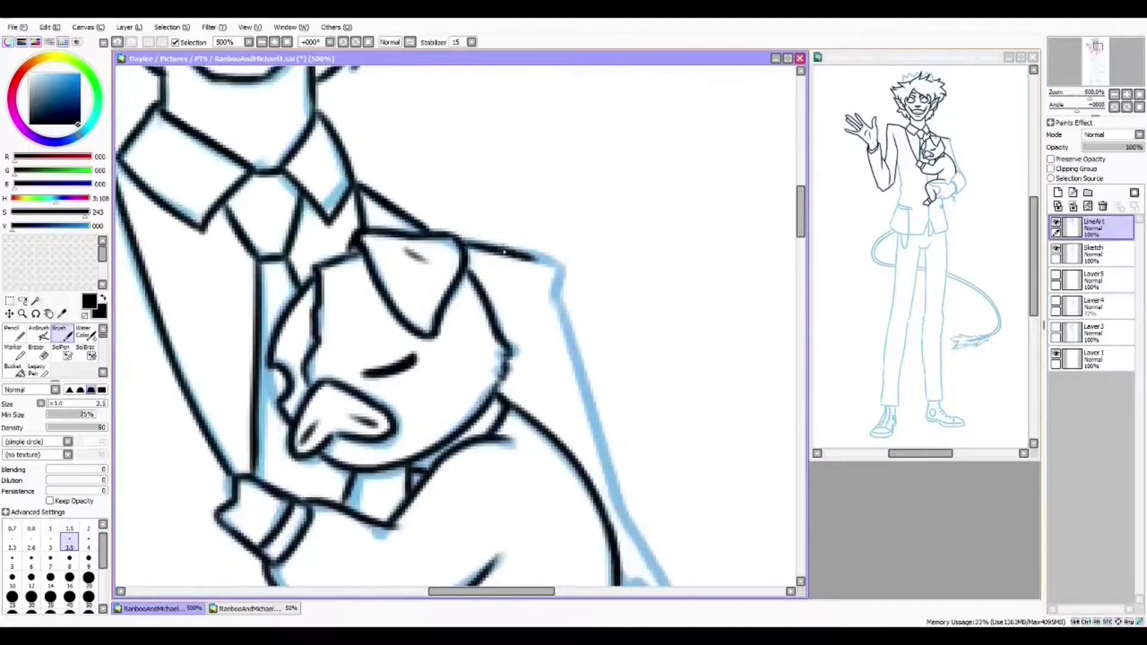
pyautogui.moveTo(603, 341); pyautogui.dragTo(520, 177)
pyautogui.scroll(-8, 513, 146)
pyautogui.moveTo(624, 200)
pyautogui.mouseDown()
pyautogui.moveTo(537, 307)
pyautogui.moveTo(493, 206)
pyautogui.mouseUp()
pyautogui.scroll(1, 498, 230)
pyautogui.moveTo(532, 278); pyautogui.dragTo(658, 332)
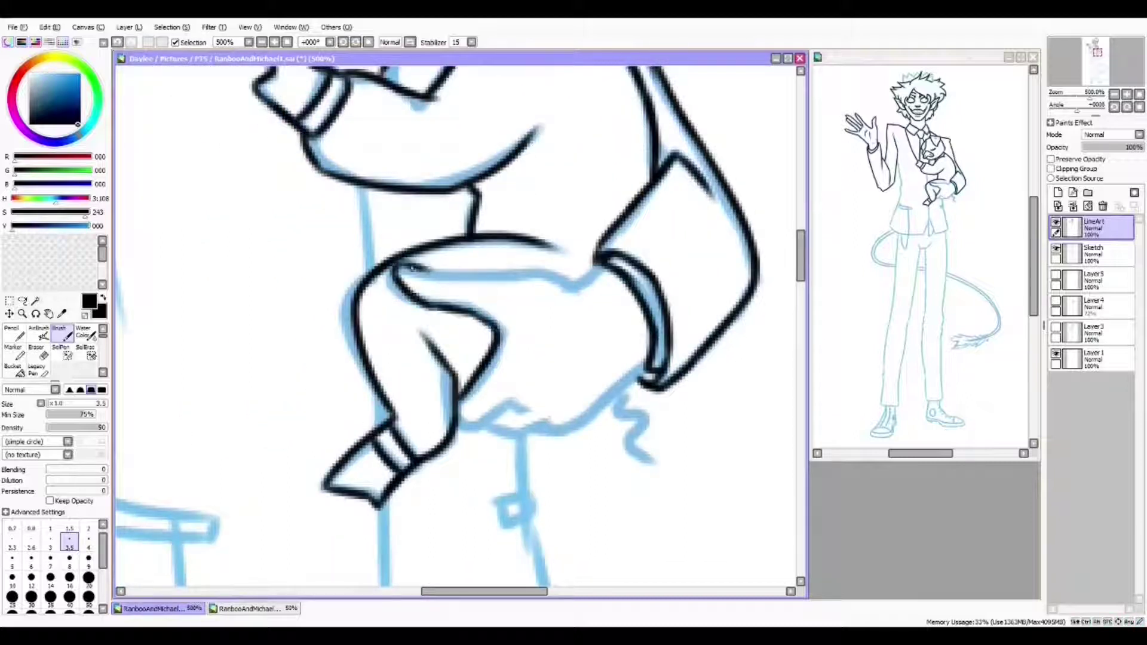
# Ink the underside of the small character and its curly tail
pyautogui.moveTo(490, 444); pyautogui.dragTo(481, 313)
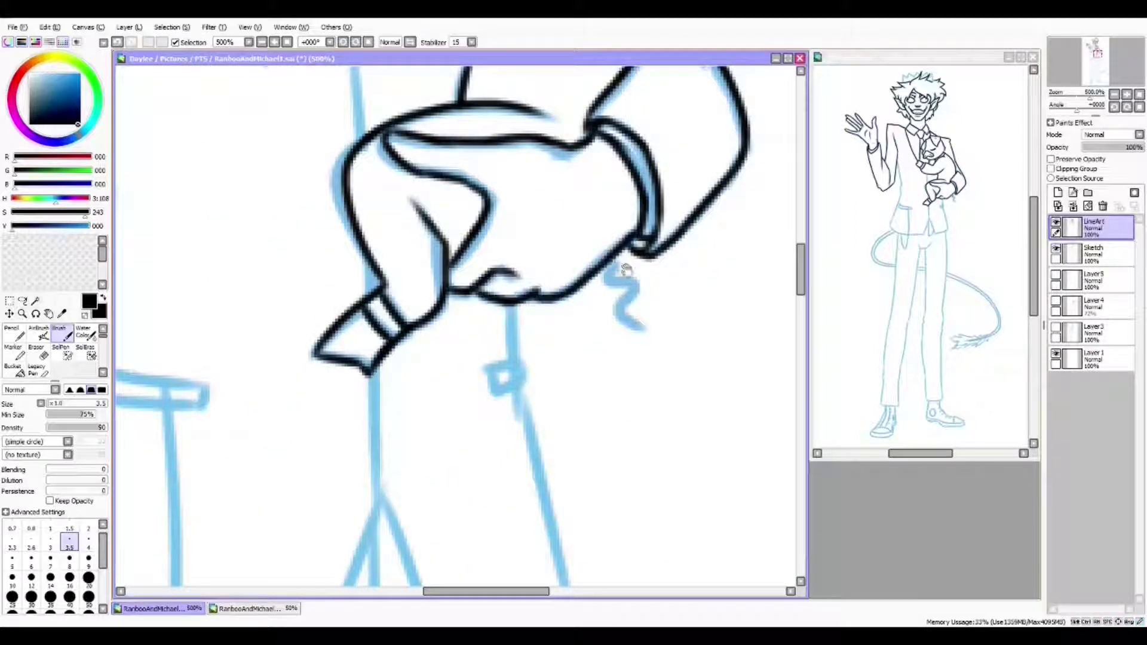
pyautogui.scroll(-3, 625, 270)
pyautogui.scroll(-1, 625, 270)
# Ink the jacket's left-hand side edge, bottom hem and front opening
pyautogui.moveTo(462, 239); pyautogui.dragTo(442, 95)
pyautogui.moveTo(503, 382)
pyautogui.mouseDown()
pyautogui.moveTo(502, 326)
pyautogui.moveTo(534, 362)
pyautogui.moveTo(553, 135)
pyautogui.mouseUp()
pyautogui.moveTo(538, 257); pyautogui.dragTo(502, 478)
pyautogui.moveTo(541, 341)
pyautogui.mouseDown()
pyautogui.moveTo(524, 218)
pyautogui.moveTo(532, 417)
pyautogui.moveTo(464, 366)
pyautogui.moveTo(418, 212)
pyautogui.mouseUp()
pyautogui.moveTo(460, 113)
pyautogui.mouseDown()
pyautogui.moveTo(392, 325)
pyautogui.moveTo(464, 394)
pyautogui.mouseUp()
pyautogui.moveTo(500, 372); pyautogui.dragTo(416, 379)
pyautogui.moveTo(493, 370); pyautogui.dragTo(350, 468)
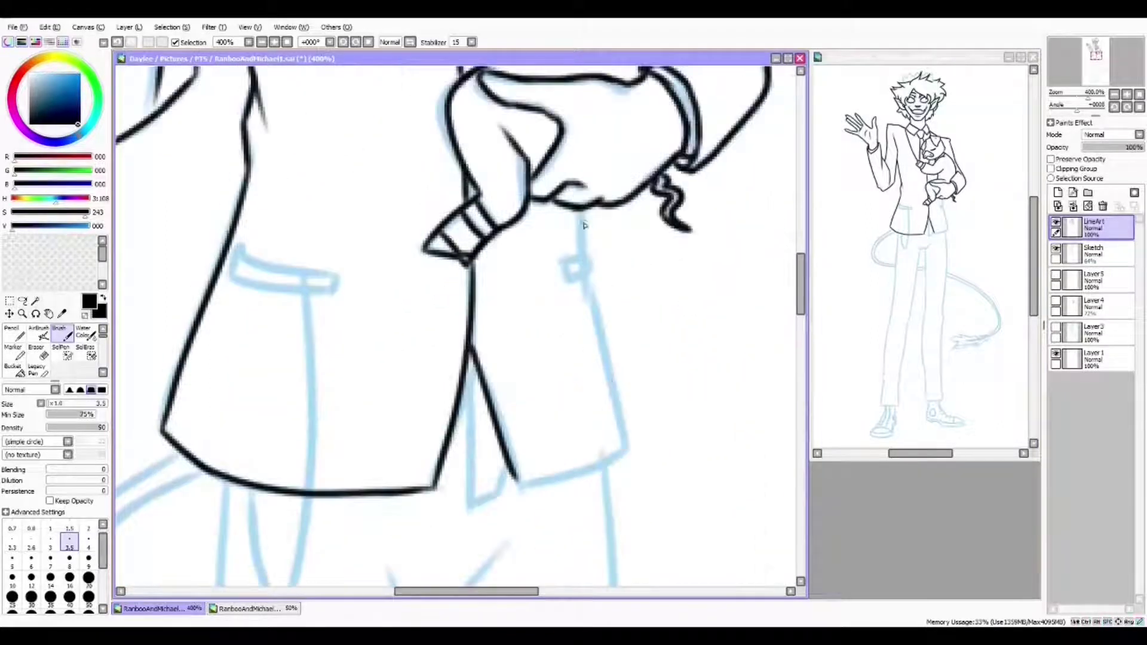
# Ink the jacket's right-hand side edge and hem along with both pocket flaps
pyautogui.moveTo(580, 206); pyautogui.dragTo(627, 451)
pyautogui.moveTo(609, 328); pyautogui.dragTo(597, 167)
pyautogui.moveTo(627, 299); pyautogui.dragTo(517, 341)
pyautogui.moveTo(627, 272); pyautogui.dragTo(618, 314)
pyautogui.moveTo(424, 124); pyautogui.dragTo(487, 333)
pyautogui.moveTo(295, 301); pyautogui.dragTo(352, 301)
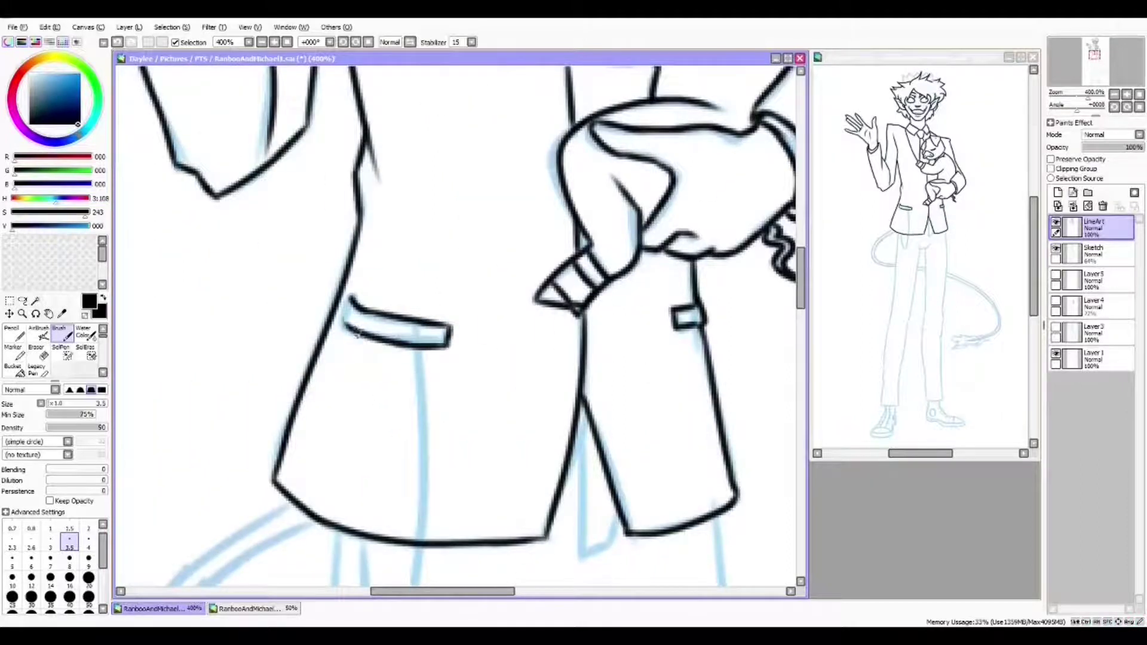
# Ink the top of the trousers below the jacket hem and erase the excess line
pyautogui.scroll(-5, 460, 358)
pyautogui.moveTo(481, 72)
pyautogui.mouseDown()
pyautogui.moveTo(472, 239)
pyautogui.moveTo(397, 496)
pyautogui.mouseUp()
pyautogui.press('e')
pyautogui.moveTo(385, 534)
pyautogui.mouseDown()
pyautogui.moveTo(478, 269)
pyautogui.moveTo(584, 227)
pyautogui.moveTo(529, 399)
pyautogui.moveTo(512, 265)
pyautogui.mouseUp()
pyautogui.press('b')
# Ink the left-hand trouser leg down to its bottom hem
pyautogui.moveTo(540, 513); pyautogui.dragTo(550, 364)
pyautogui.moveTo(526, 153)
pyautogui.mouseDown()
pyautogui.moveTo(499, 396)
pyautogui.moveTo(481, 253)
pyautogui.mouseUp()
pyautogui.moveTo(498, 325); pyautogui.dragTo(485, 255)
pyautogui.moveTo(628, 368)
pyautogui.mouseDown()
pyautogui.moveTo(509, 379)
pyautogui.moveTo(588, 383)
pyautogui.mouseUp()
pyautogui.moveTo(425, 465); pyautogui.dragTo(567, 459)
pyautogui.moveTo(567, 459)
pyautogui.mouseDown()
pyautogui.moveTo(546, 435)
pyautogui.moveTo(550, 286)
pyautogui.mouseUp()
pyautogui.moveTo(550, 285)
pyautogui.mouseDown()
pyautogui.moveTo(470, 491)
pyautogui.moveTo(505, 302)
pyautogui.moveTo(486, 340)
pyautogui.moveTo(488, 394)
pyautogui.moveTo(474, 325)
pyautogui.moveTo(603, 70)
pyautogui.moveTo(468, 302)
pyautogui.mouseUp()
# Ink the right-hand trouser leg, including the knee folds and bottom hem
pyautogui.moveTo(566, 400); pyautogui.dragTo(564, 297)
pyautogui.moveTo(586, 200); pyautogui.dragTo(628, 278)
pyautogui.moveTo(611, 376); pyautogui.dragTo(585, 173)
pyautogui.moveTo(555, 466); pyautogui.dragTo(538, 179)
pyautogui.moveTo(562, 537)
pyautogui.mouseDown()
pyautogui.moveTo(544, 291)
pyautogui.moveTo(584, 389)
pyautogui.moveTo(573, 358)
pyautogui.moveTo(568, 585)
pyautogui.moveTo(555, 406)
pyautogui.moveTo(556, 358)
pyautogui.moveTo(567, 399)
pyautogui.moveTo(565, 270)
pyautogui.mouseUp()
pyautogui.moveTo(549, 156); pyautogui.dragTo(556, 323)
pyautogui.scroll(2, 571, 389)
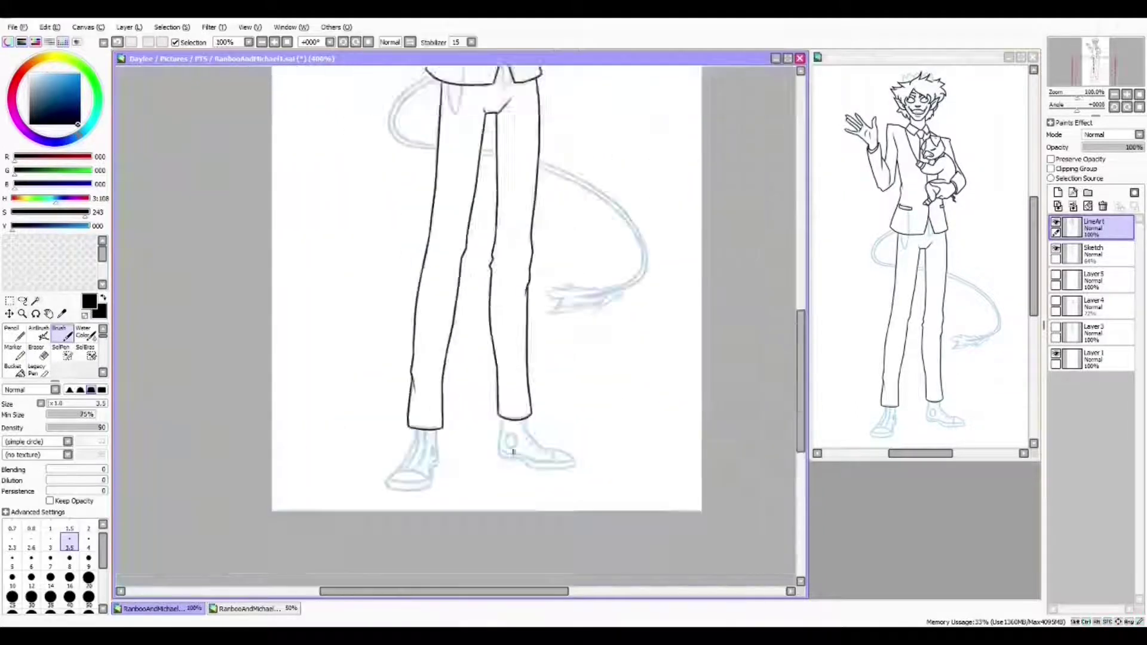
# Ink the ankle, upper and sole outline of the right-hand shoe
pyautogui.moveTo(478, 185); pyautogui.dragTo(459, 352)
pyautogui.moveTo(468, 190); pyautogui.dragTo(461, 382)
pyautogui.moveTo(538, 299); pyautogui.dragTo(419, 249)
pyautogui.moveTo(478, 286); pyautogui.dragTo(414, 313)
pyautogui.moveTo(430, 412); pyautogui.dragTo(654, 383)
pyautogui.moveTo(491, 356)
pyautogui.mouseDown()
pyautogui.moveTo(491, 373)
pyautogui.moveTo(618, 388)
pyautogui.moveTo(654, 377)
pyautogui.mouseUp()
pyautogui.moveTo(598, 358); pyautogui.dragTo(666, 362)
# Complete the right-hand shoe's sole and toe cap and add the round ankle patch and eyelets
pyautogui.moveTo(337, 311); pyautogui.dragTo(513, 382)
pyautogui.moveTo(481, 307)
pyautogui.mouseDown()
pyautogui.moveTo(508, 336)
pyautogui.moveTo(469, 350)
pyautogui.mouseUp()
pyautogui.moveTo(462, 223)
pyautogui.mouseDown()
pyautogui.moveTo(616, 369)
pyautogui.moveTo(604, 429)
pyautogui.mouseUp()
pyautogui.moveTo(612, 367); pyautogui.dragTo(716, 418)
pyautogui.moveTo(597, 359); pyautogui.dragTo(725, 386)
pyautogui.moveTo(514, 308); pyautogui.dragTo(524, 311)
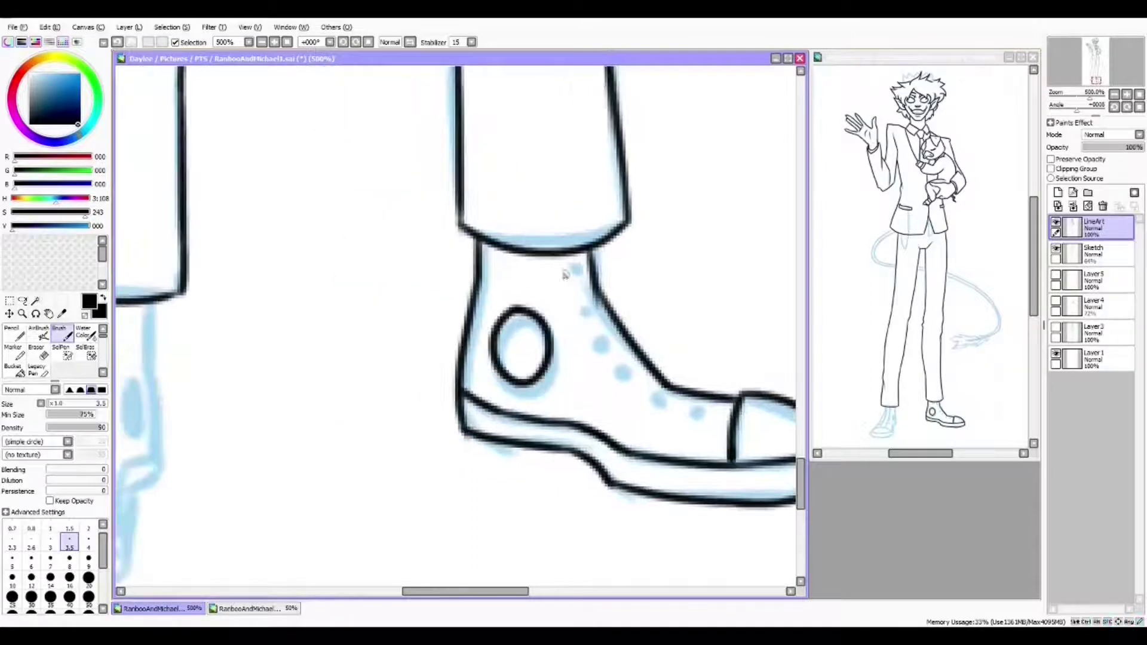
# Ink the left-hand shoe's sole, heel edge and rounded toe cap
pyautogui.moveTo(191, 335); pyautogui.dragTo(597, 215)
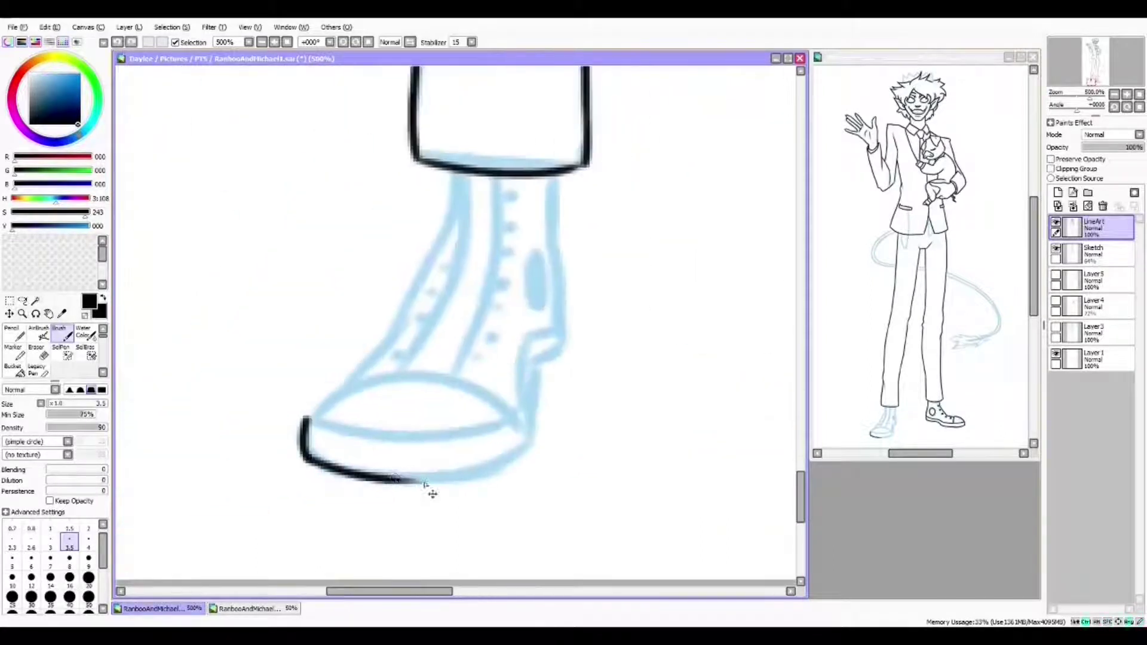
pyautogui.moveTo(491, 481); pyautogui.dragTo(530, 431)
pyautogui.moveTo(495, 220); pyautogui.dragTo(448, 234)
pyautogui.moveTo(517, 365); pyautogui.dragTo(511, 190)
pyautogui.moveTo(510, 190); pyautogui.dragTo(525, 272)
pyautogui.moveTo(273, 513); pyautogui.dragTo(481, 513)
pyautogui.moveTo(502, 435); pyautogui.dragTo(561, 388)
pyautogui.moveTo(338, 463)
pyautogui.mouseDown()
pyautogui.moveTo(359, 444)
pyautogui.moveTo(535, 465)
pyautogui.mouseUp()
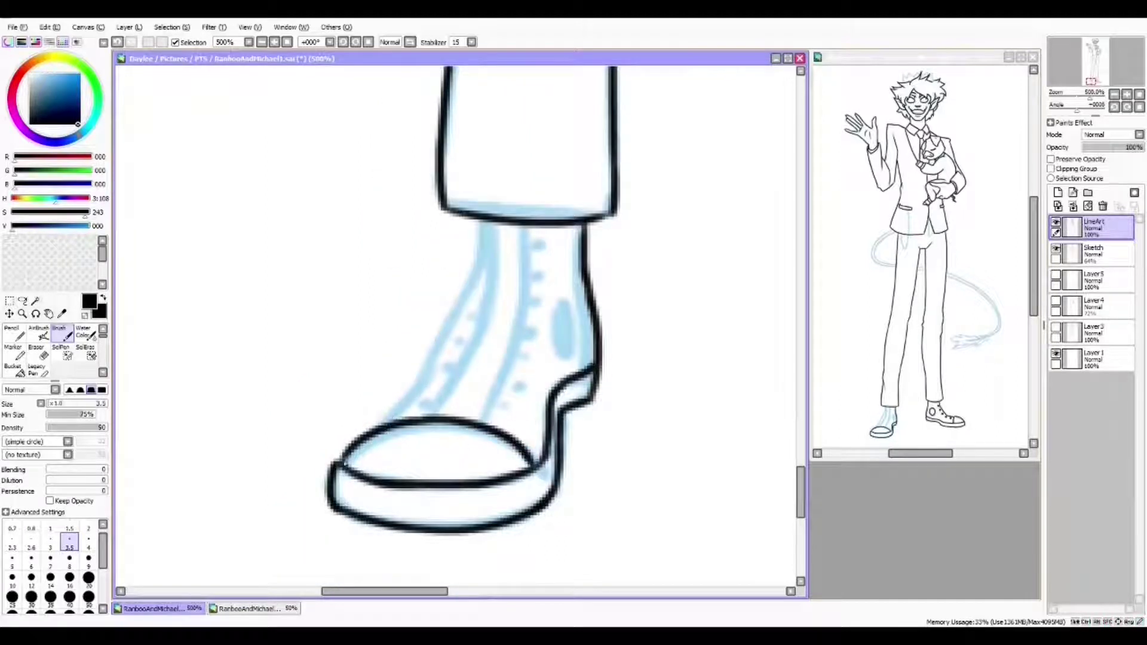
# Ink the left-hand shoe's tongue and lacing panels, one row of eyelets and the oval ankle patch
pyautogui.moveTo(468, 323)
pyautogui.mouseDown()
pyautogui.moveTo(484, 220)
pyautogui.moveTo(447, 271)
pyautogui.mouseUp()
pyautogui.moveTo(432, 469); pyautogui.dragTo(487, 273)
pyautogui.moveTo(445, 273); pyautogui.dragTo(431, 381)
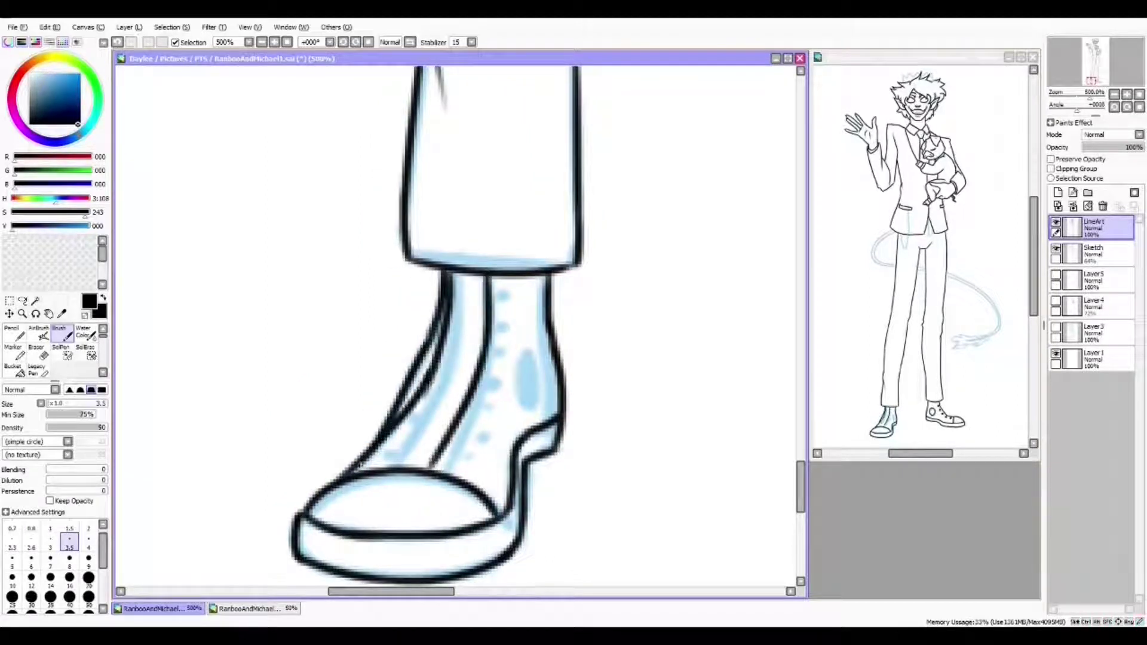
pyautogui.moveTo(463, 454); pyautogui.dragTo(475, 457)
pyautogui.moveTo(479, 457); pyautogui.dragTo(469, 422)
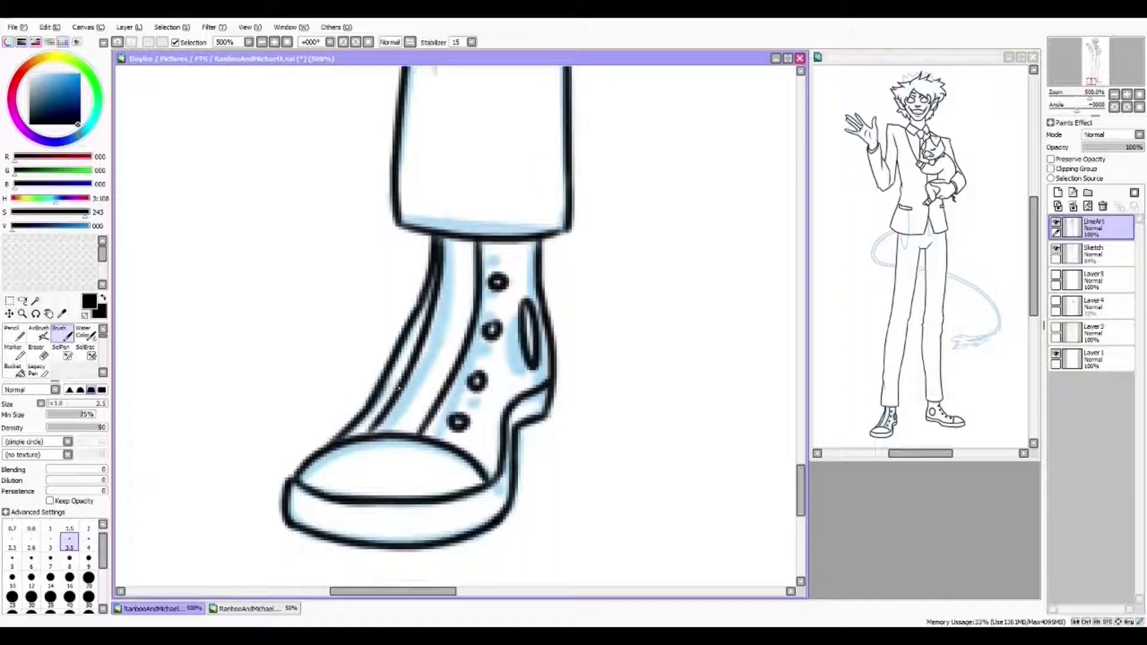
# Ink the tail's long curve over the sketch on a new layer and place a second copy beside it on Layer7
pyautogui.scroll(-5, 478, 389)
pyautogui.moveTo(478, 389); pyautogui.dragTo(385, 303)
pyautogui.moveTo(350, 180); pyautogui.dragTo(532, 514)
pyautogui.hotkey('ctrl', 't')
pyautogui.moveTo(768, 487); pyautogui.dragTo(678, 502)
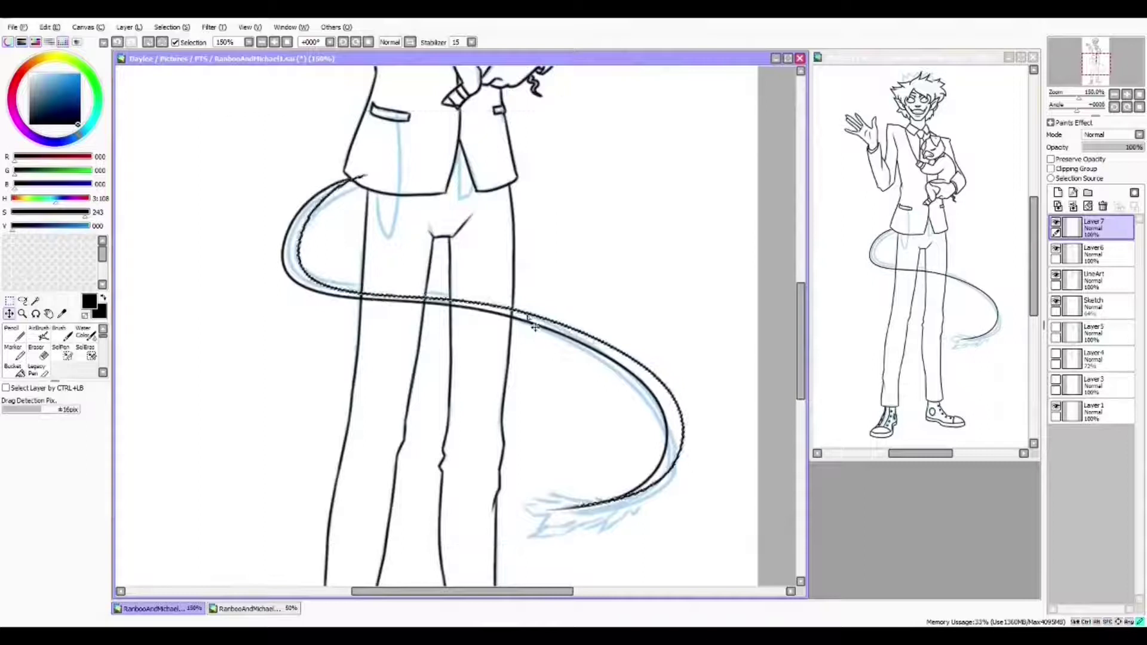
# Free-deform the second tail curve so it runs parallel to the first and converges at the tail's tip
pyautogui.moveTo(192, 102)
pyautogui.mouseDown()
pyautogui.moveTo(297, 178)
pyautogui.moveTo(296, 164)
pyautogui.mouseUp()
pyautogui.moveTo(484, 503); pyautogui.dragTo(486, 513)
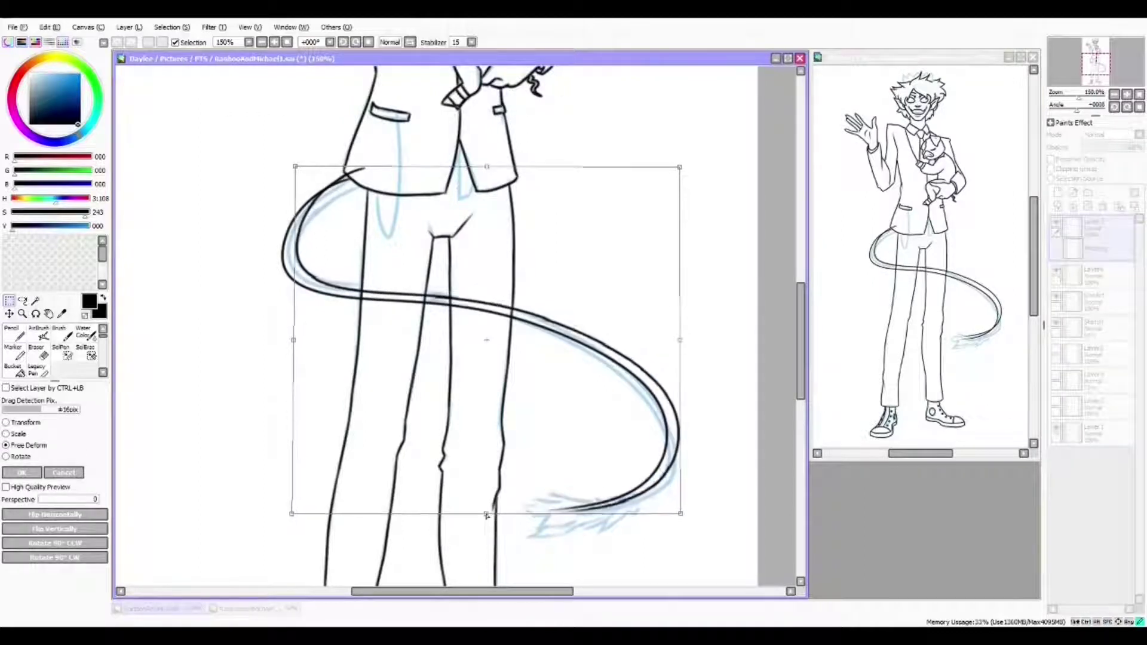
pyautogui.moveTo(486, 169); pyautogui.dragTo(488, 166)
pyautogui.press('Return')
# Erase the tail lines where they pass behind the jacket and trouser legs, including the poorly fitting inner line beside the hip
pyautogui.press('e')
pyautogui.scroll(2, 358, 239)
pyautogui.moveTo(340, 342)
pyautogui.mouseDown()
pyautogui.moveTo(480, 356)
pyautogui.moveTo(391, 105)
pyautogui.mouseUp()
pyautogui.scroll(-4, 640, 358)
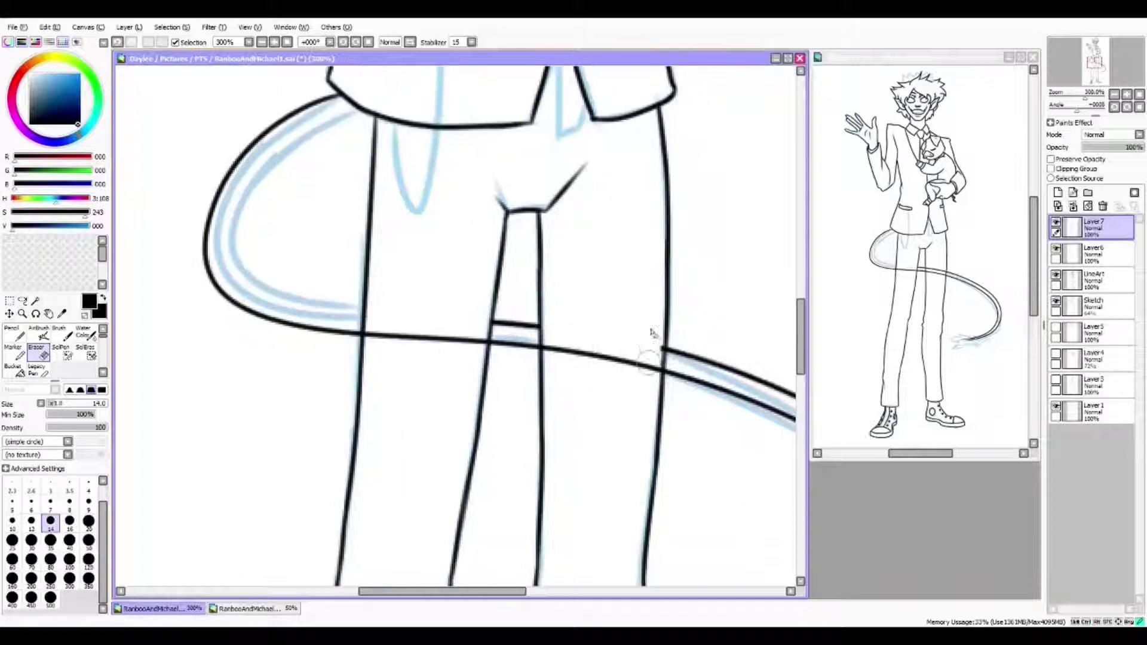
pyautogui.scroll(3, 532, 373)
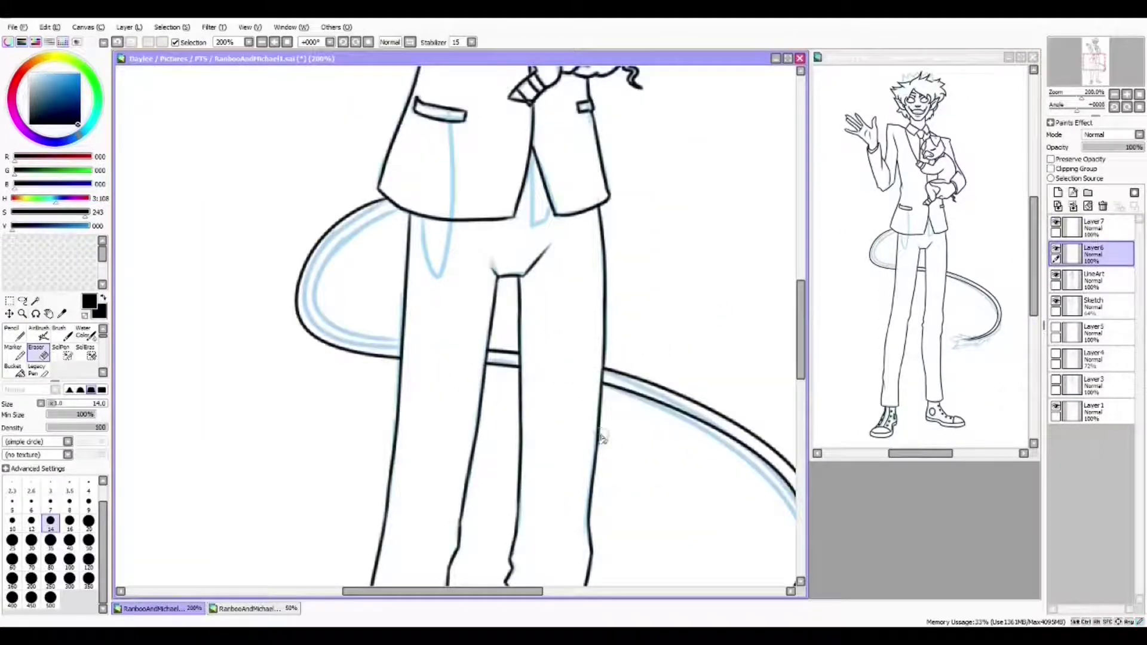
# Try to free-deform a copy of the tail curve into the inner edge of the loop beside the hip
pyautogui.hotkey('ctrl', 'z')
pyautogui.hotkey('ctrl', 't')
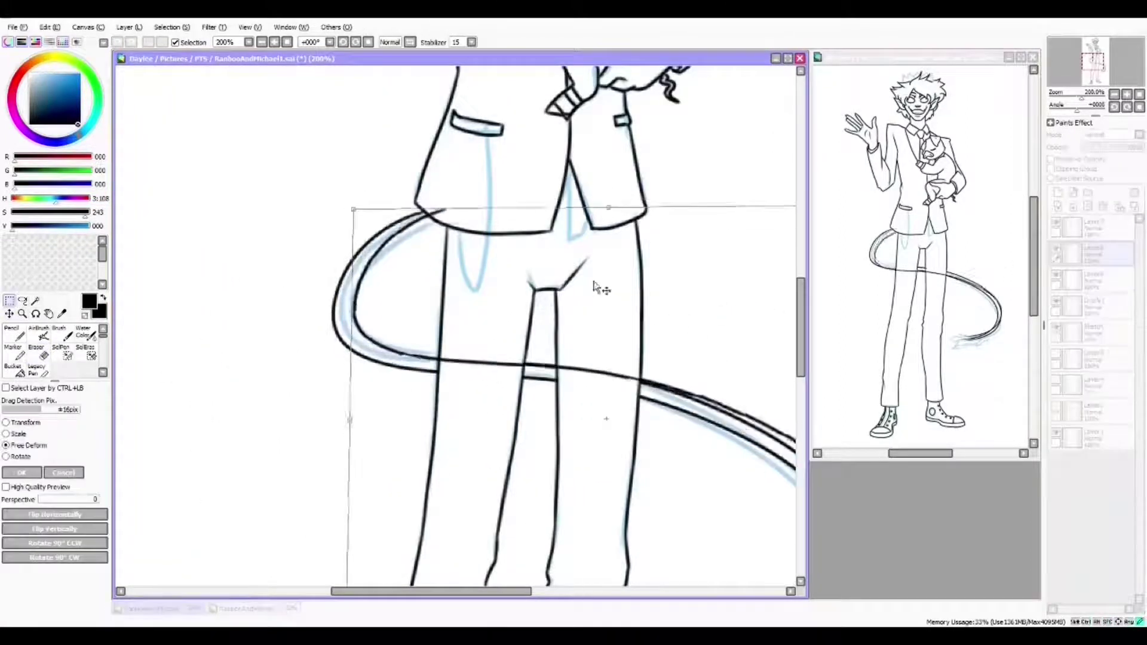
pyautogui.press('Return')
pyautogui.press('b')
pyautogui.scroll(2, 463, 410)
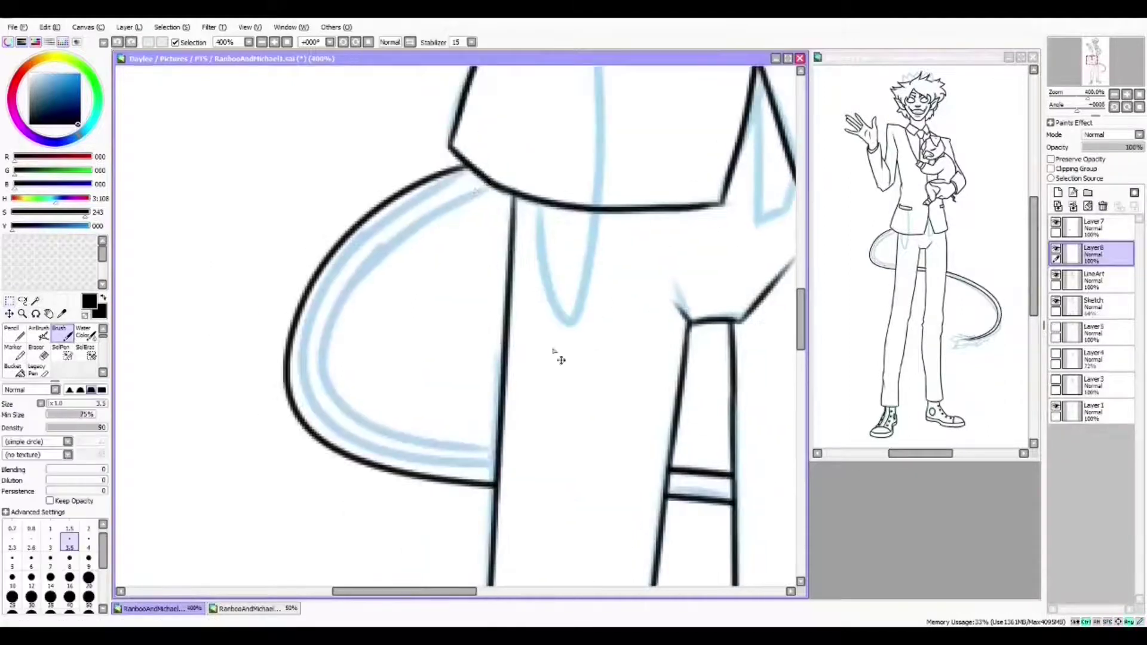
# Add a copied curve section on a separate layer and free-deform it into the inner edge of the tail loop beside the hip
pyautogui.hotkey('ctrl', 'shift', 'n')
pyautogui.scroll(-1, 410, 218)
pyautogui.scroll(-1, 410, 218)
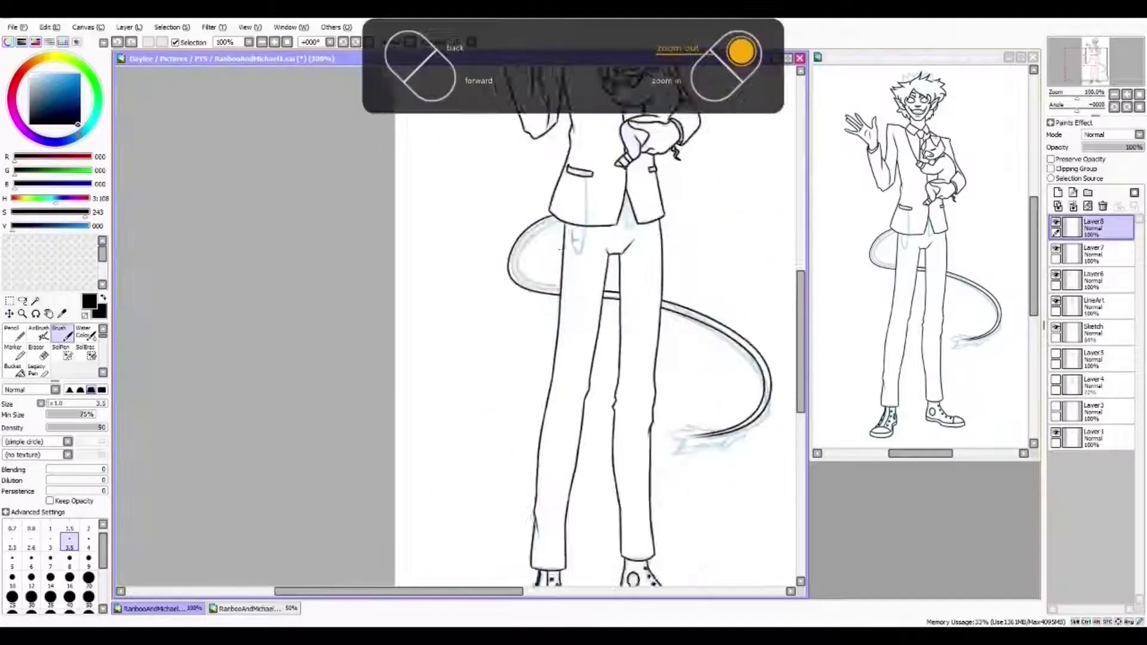
pyautogui.scroll(2, 560, 249)
pyautogui.moveTo(334, 334); pyautogui.dragTo(299, 418)
pyautogui.hotkey('ctrl', 't')
pyautogui.press('Return')
pyautogui.hotkey('ctrl', 't')
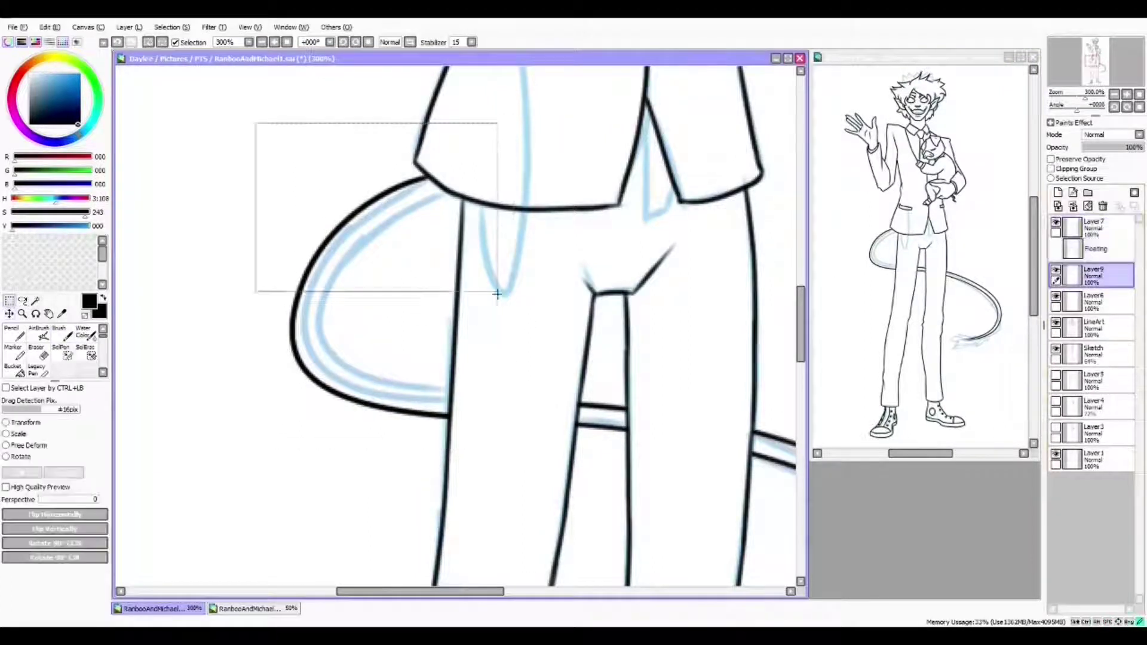
pyautogui.moveTo(476, 189); pyautogui.dragTo(479, 197)
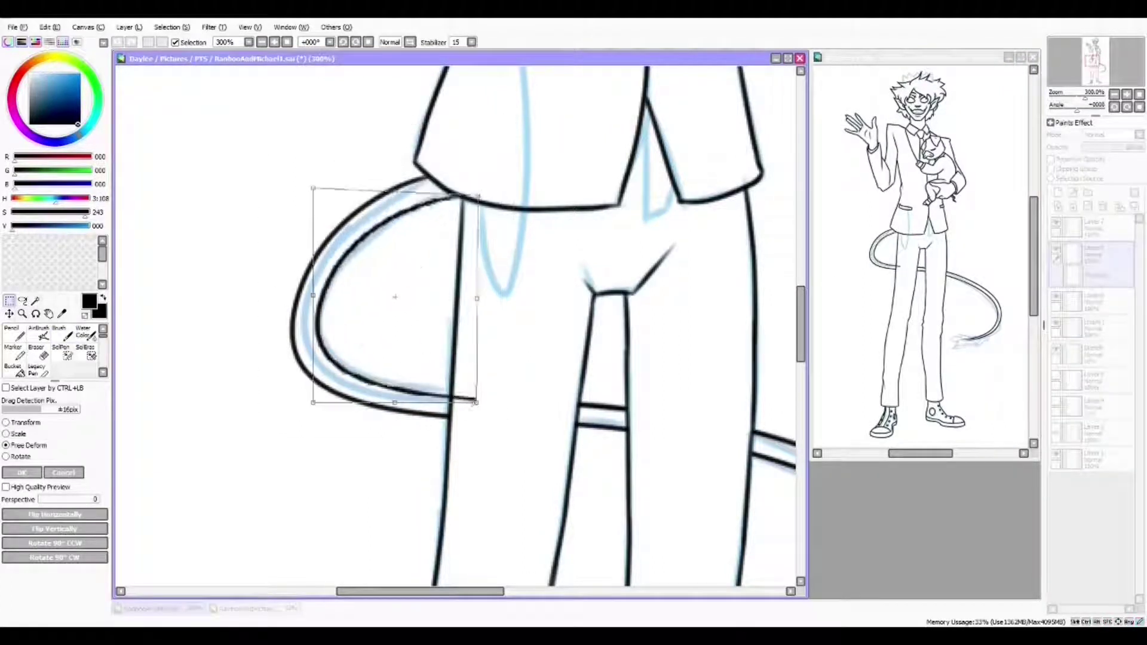
pyautogui.press('Return')
# Erase the loop line's overlap on the trouser leg and merge the tail layers into Layer6
pyautogui.scroll(1, 415, 424)
pyautogui.press('e')
pyautogui.click(1069, 230)
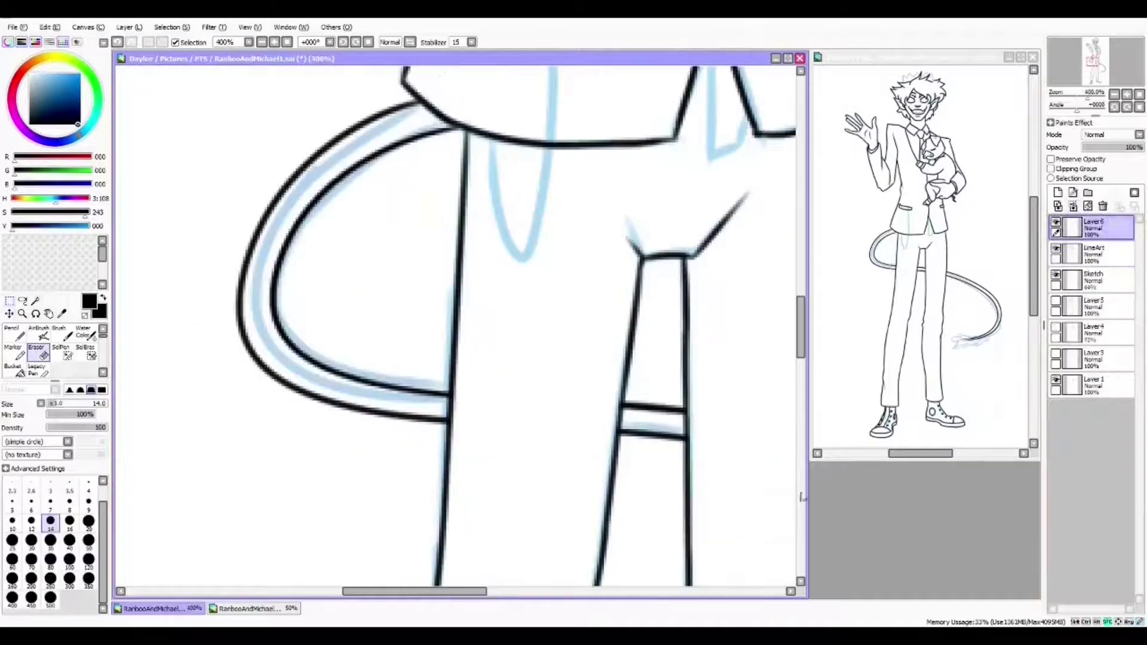
# Ink the spiky fur tuft at the end of the tail and erase the tail lines running through it
pyautogui.press('b')
pyautogui.moveTo(747, 586); pyautogui.dragTo(340, 458)
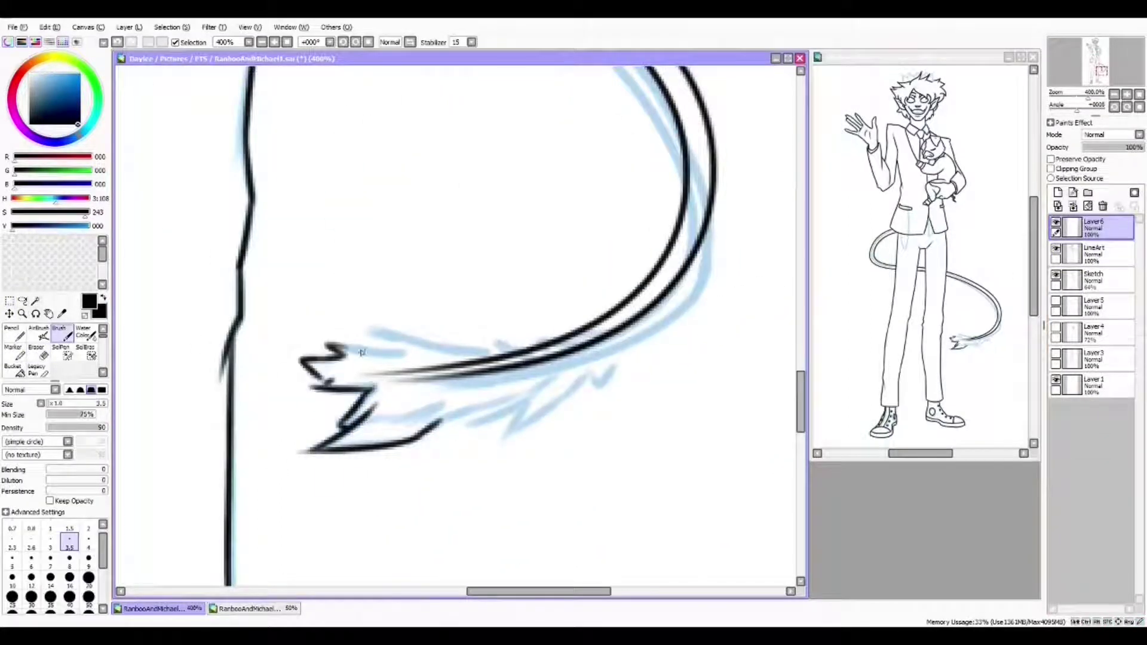
pyautogui.moveTo(328, 358); pyautogui.dragTo(272, 359)
pyautogui.moveTo(272, 344); pyautogui.dragTo(472, 345)
pyautogui.scroll(2, 283, 469)
pyautogui.press('e')
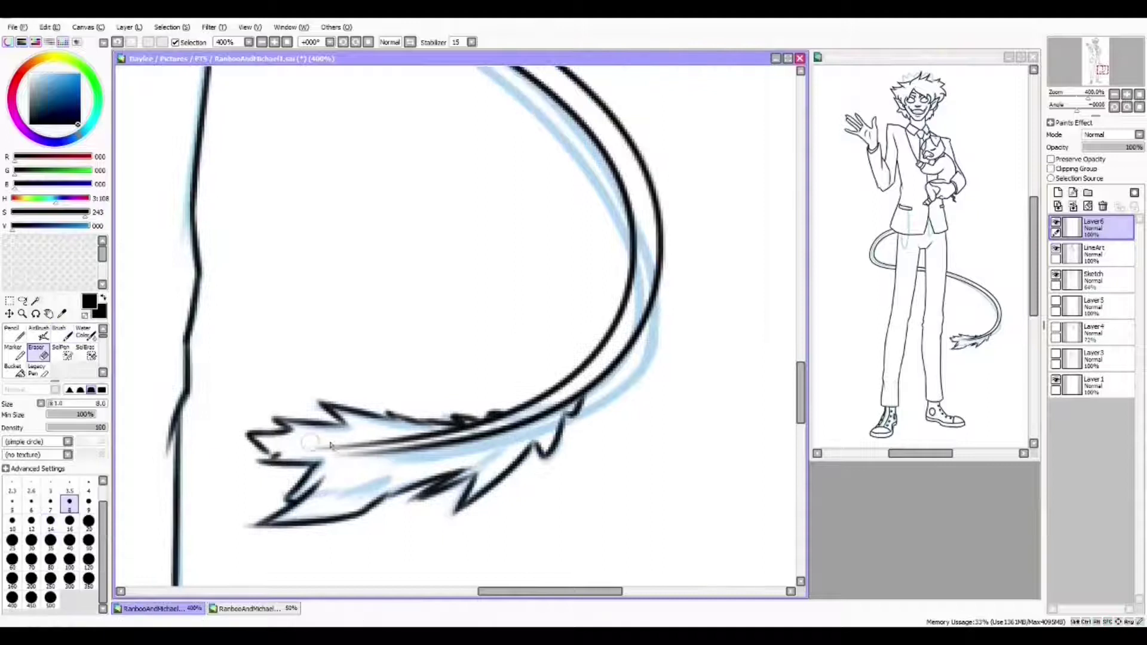
pyautogui.scroll(-5, 368, 459)
pyautogui.scroll(5, 609, 341)
# Ink the pointed crown among the hair spikes and merge the layer into LineArt
pyautogui.press('b')
pyautogui.scroll(3, 410, 365)
pyautogui.moveTo(472, 225)
pyautogui.mouseDown()
pyautogui.moveTo(681, 221)
pyautogui.moveTo(750, 334)
pyautogui.mouseUp()
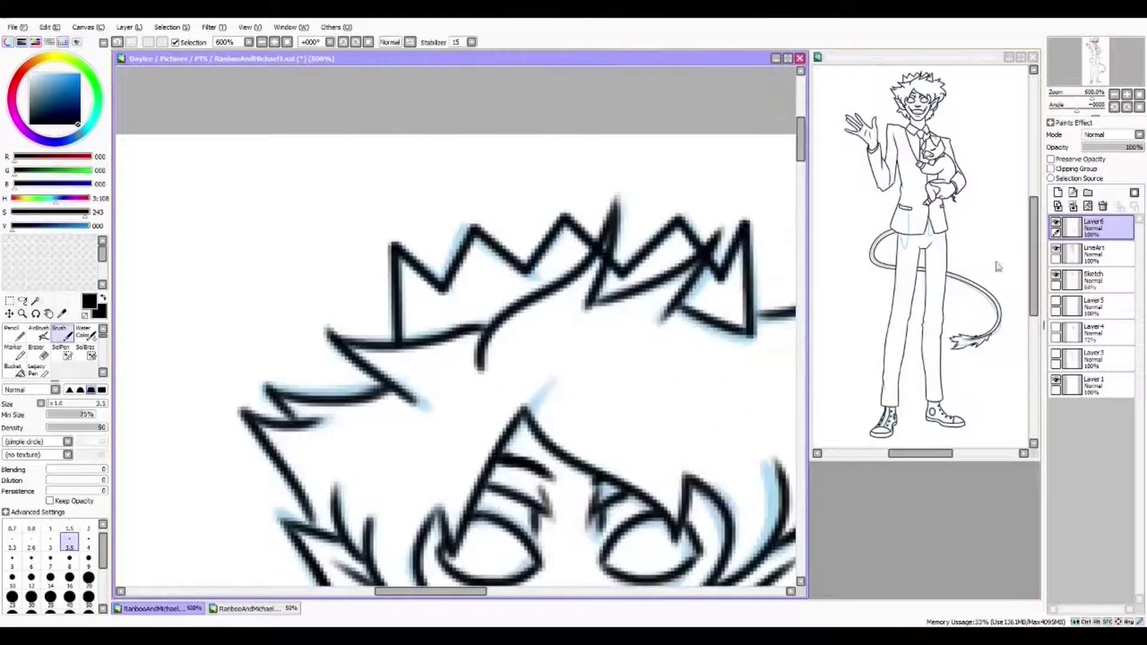
pyautogui.hotkey('ctrl', 'e')
# Draw the first three oval chain links below the jacket hem on a new layer
pyautogui.scroll(-4, 204, 329)
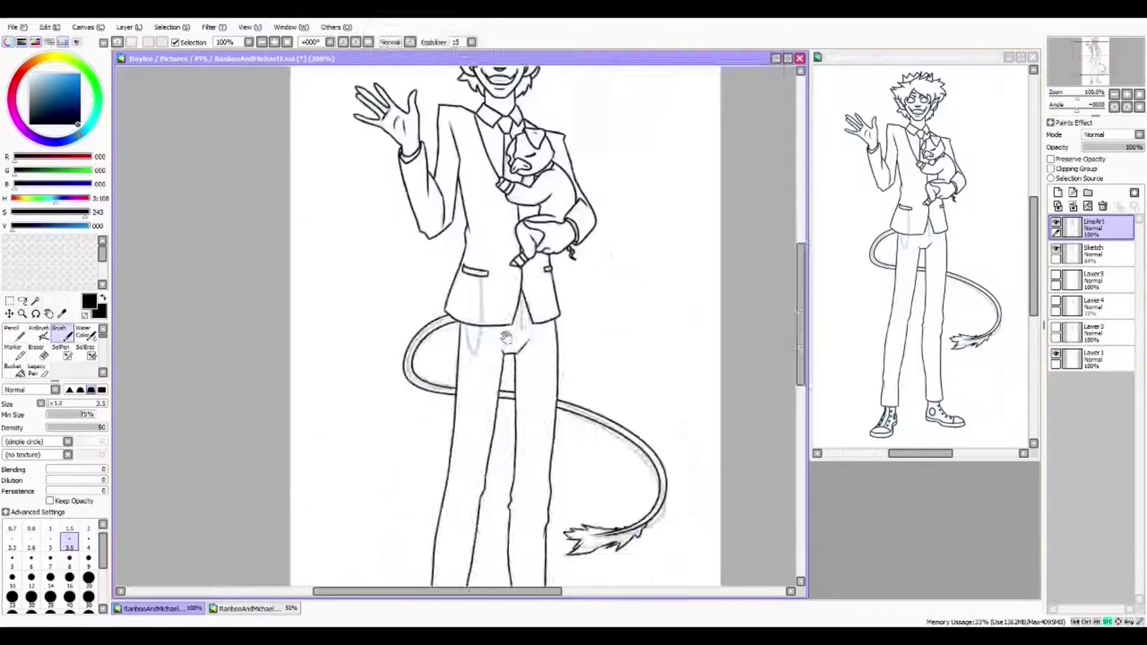
pyautogui.scroll(4, 622, 286)
pyautogui.hotkey('ctrl', 'z')
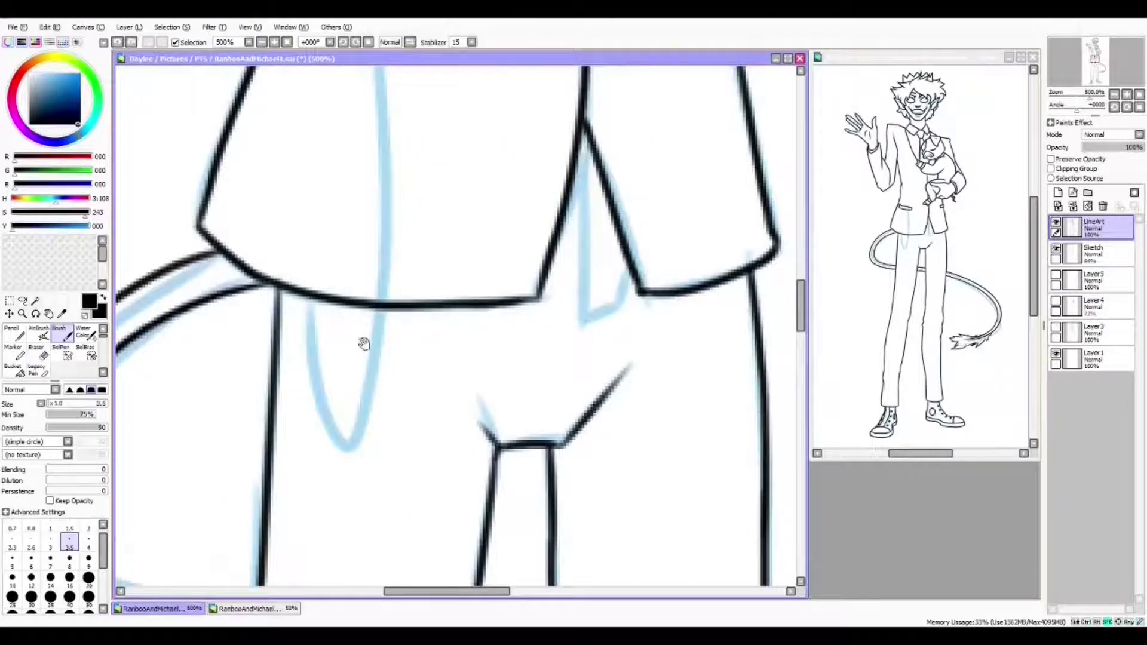
pyautogui.scroll(-1, 434, 360)
pyautogui.hotkey('ctrl', 'shift', 'n')
pyautogui.moveTo(439, 350); pyautogui.dragTo(439, 350)
pyautogui.moveTo(440, 371); pyautogui.dragTo(440, 372)
pyautogui.moveTo(440, 395); pyautogui.dragTo(441, 401)
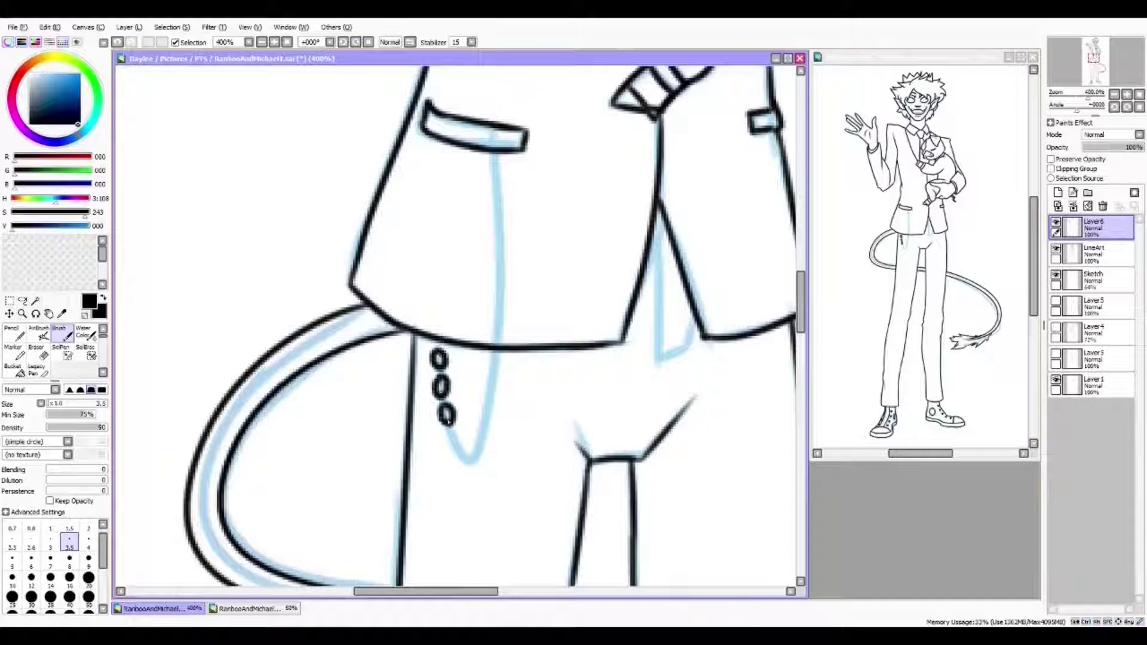
# Complete the hanging chain along the sketched loop up to the jacket pocket, adding connecting links between the ovals
pyautogui.click(497, 297)
pyautogui.click(496, 268)
pyautogui.scroll(2, 496, 269)
pyautogui.click(487, 306)
pyautogui.click(487, 277)
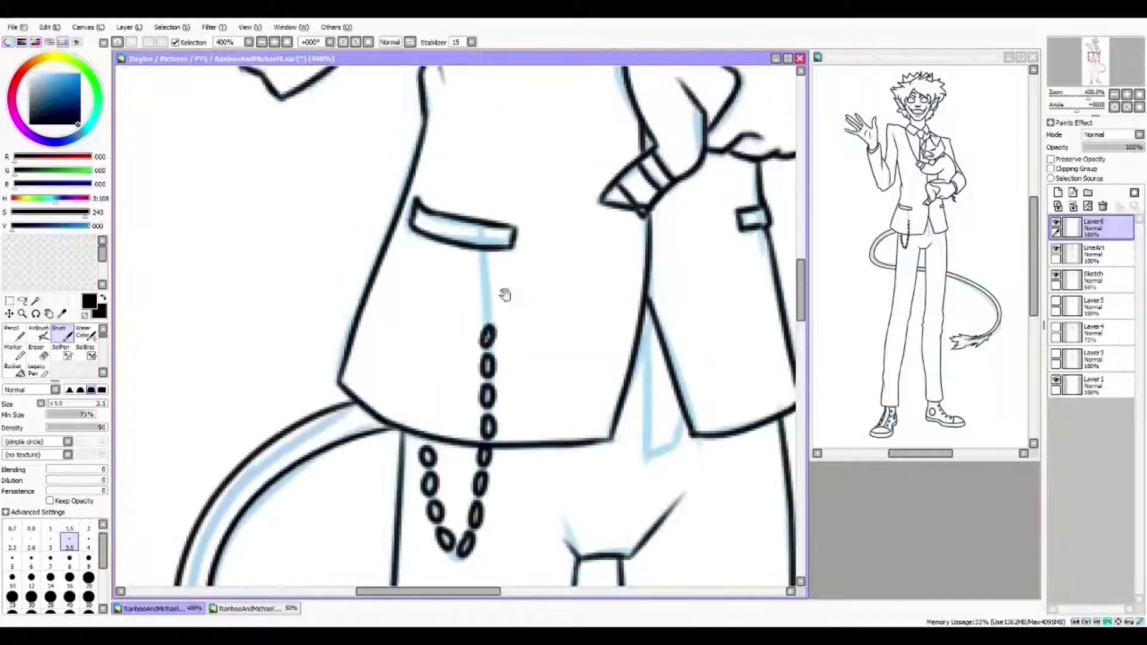
pyautogui.scroll(-2, 460, 322)
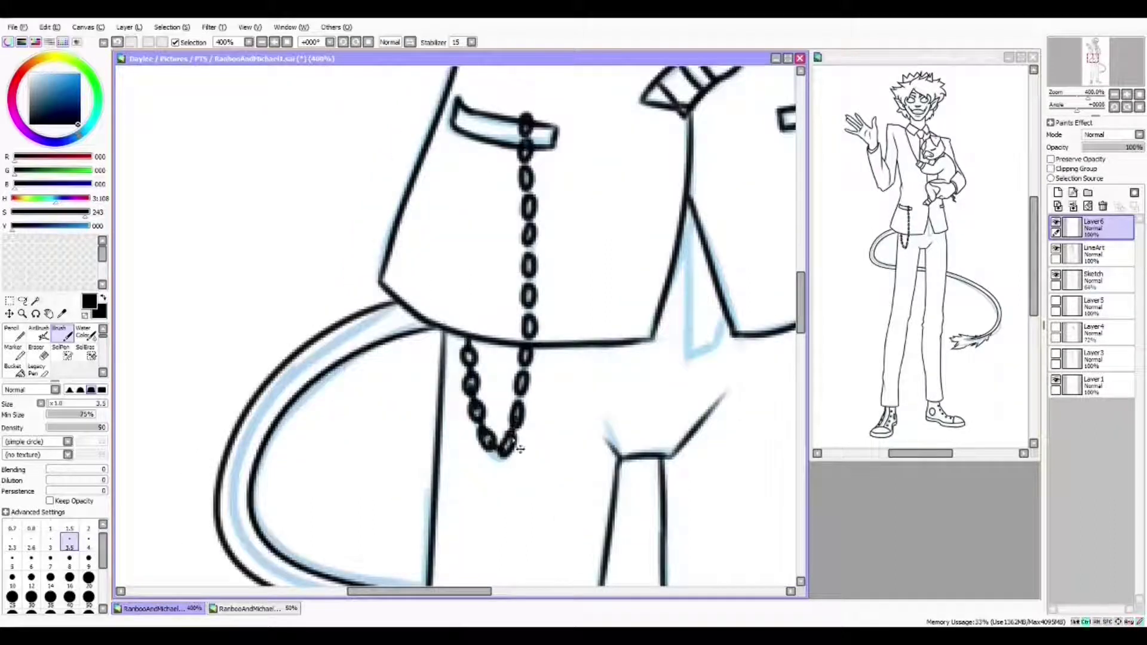
pyautogui.scroll(1, 460, 322)
# Hide the Sketch layer so only the black line art is displayed
pyautogui.press('-')
pyautogui.press('-')
pyautogui.press('-')
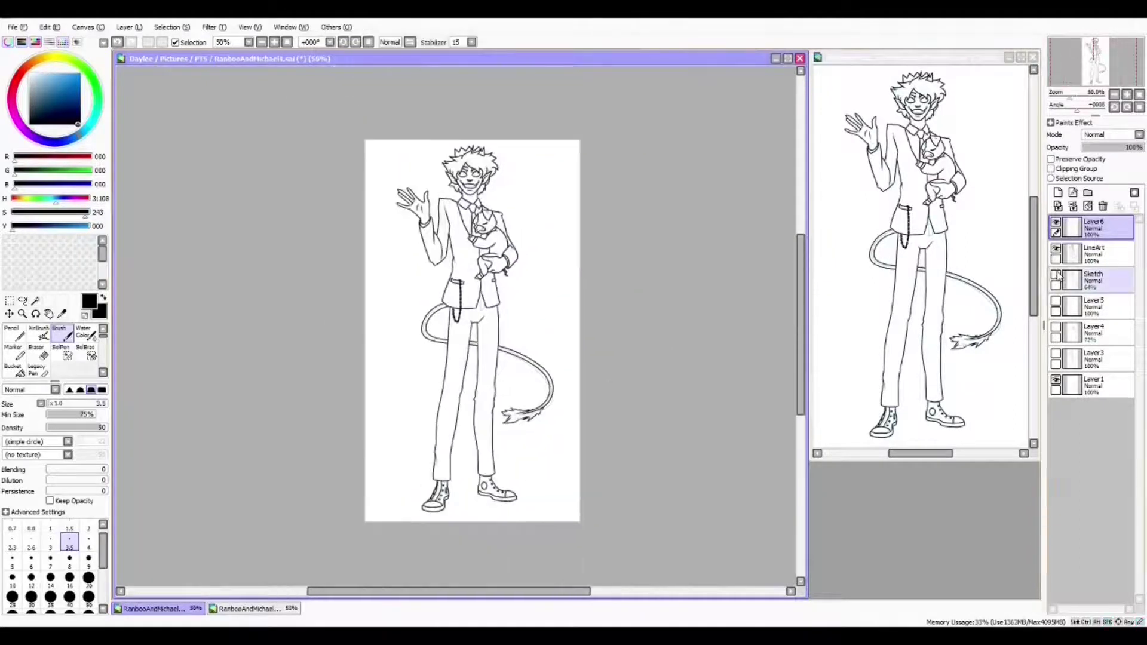
# Erase and redraw the tip and edge of the waving hand's ring finger on the LineArt layer
pyautogui.press('e')
pyautogui.hotkey('ctrl', '+')
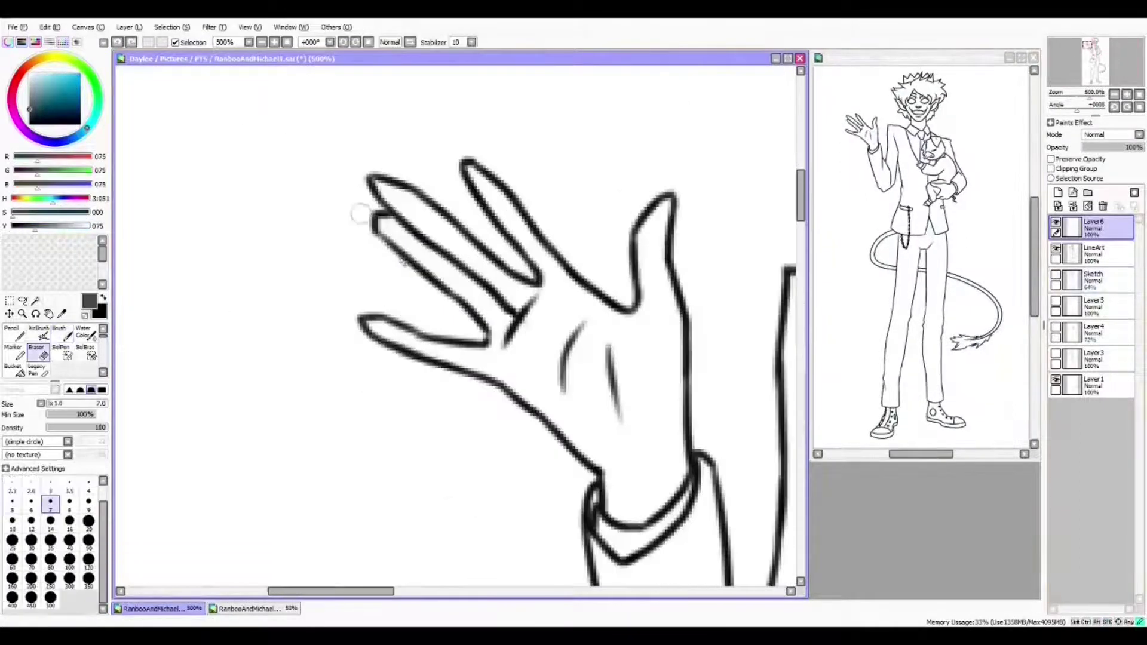
pyautogui.hotkey('ctrl', 'Down')
pyautogui.moveTo(401, 240); pyautogui.dragTo(466, 302)
pyautogui.press('b')
pyautogui.moveTo(302, 200); pyautogui.dragTo(455, 301)
pyautogui.hotkey('ctrl', 'z')
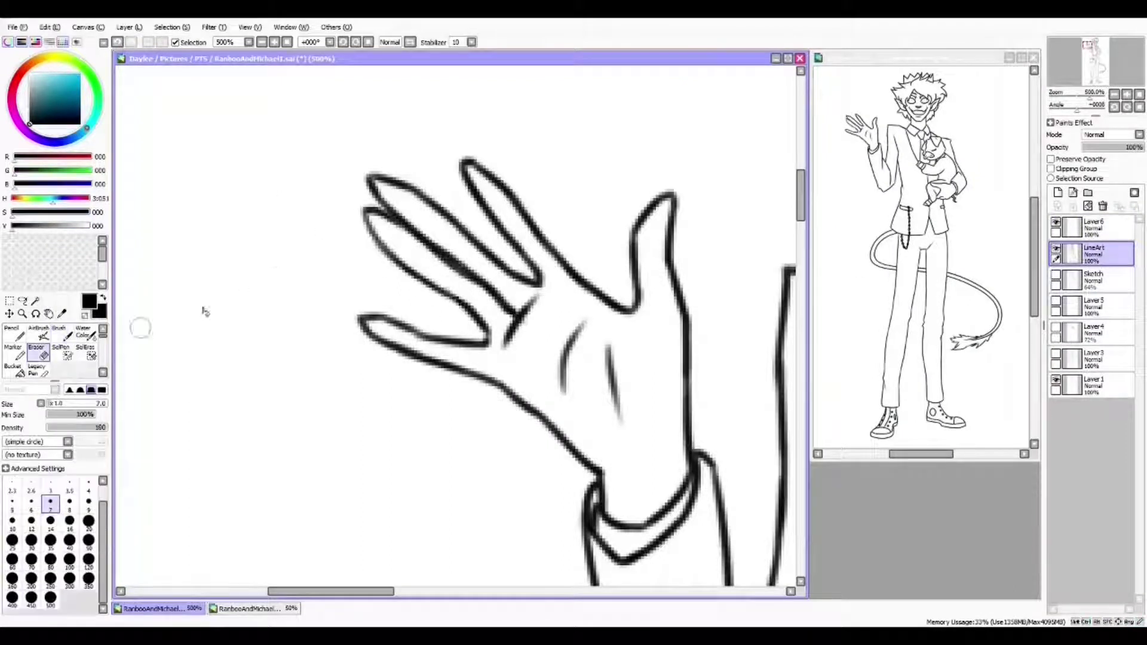
# Refine the waving hand's finger outlines with a finer eraser and a size 3 brush
pyautogui.press('e')
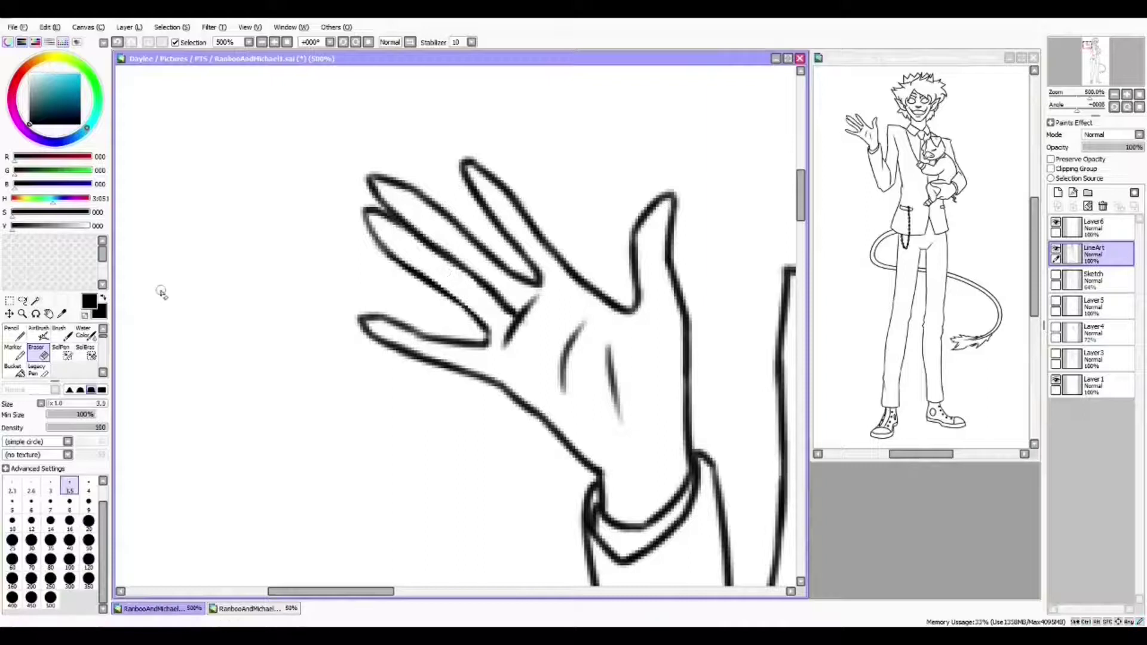
pyautogui.moveTo(268, 221); pyautogui.dragTo(332, 286)
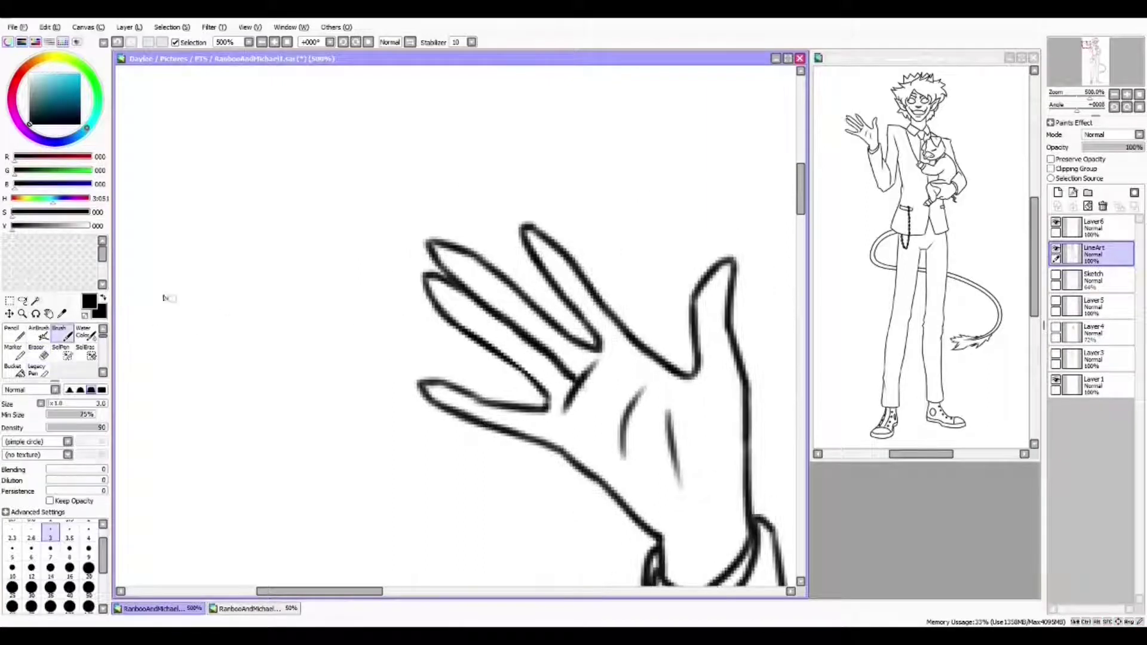
pyautogui.press('b')
pyautogui.moveTo(340, 446); pyautogui.dragTo(273, 376)
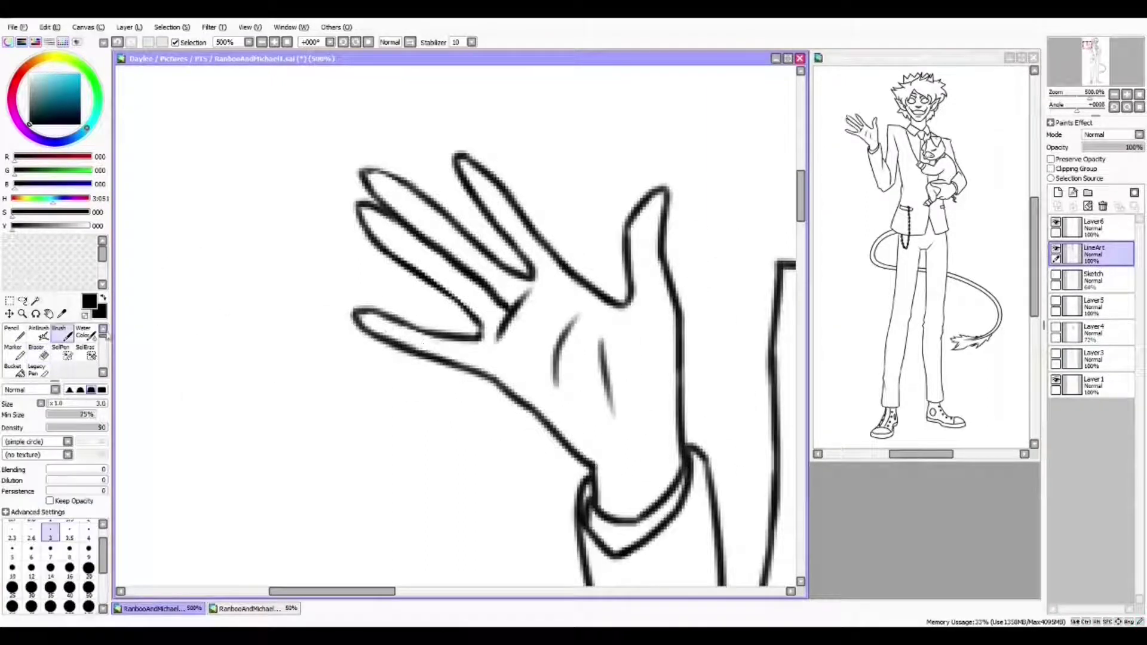
# Select the waving hand's fingers and stretch them slightly outward with Free Deform
pyautogui.press('e')
pyautogui.press('s')
pyautogui.moveTo(371, 321)
pyautogui.mouseDown()
pyautogui.moveTo(404, 333)
pyautogui.moveTo(501, 173)
pyautogui.mouseUp()
pyautogui.hotkey('ctrl', 't')
pyautogui.moveTo(343, 146); pyautogui.dragTo(332, 141)
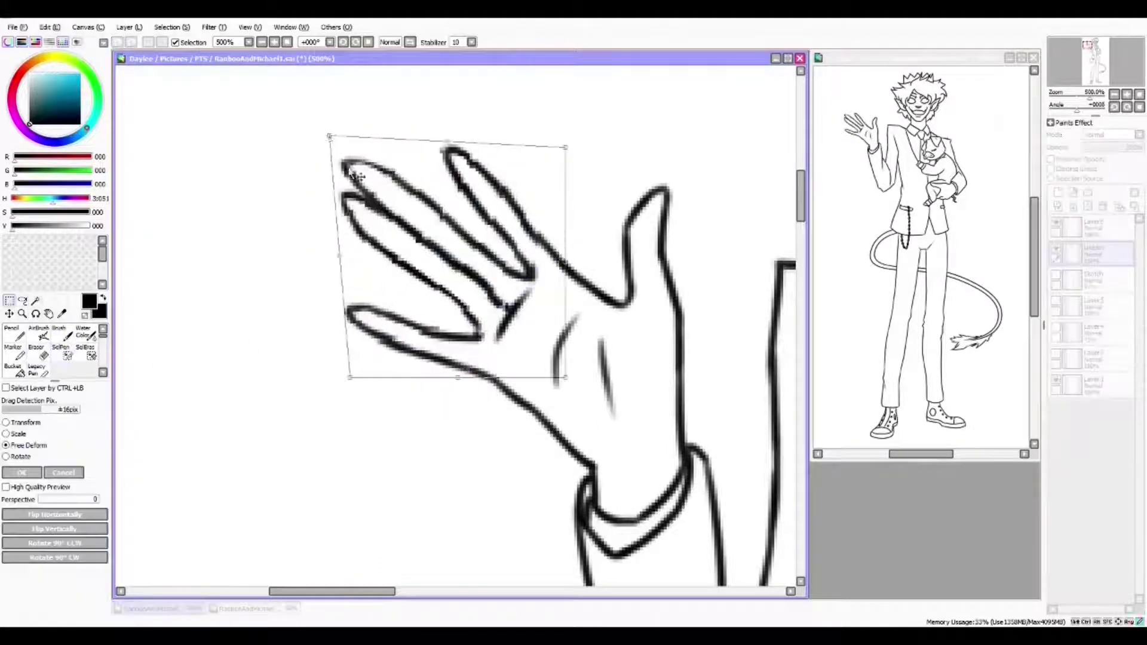
pyautogui.press('Return')
pyautogui.moveTo(302, 312)
pyautogui.mouseDown()
pyautogui.moveTo(310, 325)
pyautogui.moveTo(351, 308)
pyautogui.mouseUp()
pyautogui.hotkey('ctrl', 't')
pyautogui.press('Return')
# Set up a layer folder below LineArt and name the layer inside it "Base Color"
pyautogui.press('b')
pyautogui.hscroll(3, 501, 272)
pyautogui.press('-')
pyautogui.press('-')
pyautogui.press('-')
pyautogui.press('-')
pyautogui.press('-')
pyautogui.moveTo(504, 272); pyautogui.dragTo(509, 323)
pyautogui.moveTo(1093, 227); pyautogui.dragTo(1099, 278)
pyautogui.click(1087, 192)
pyautogui.doubleClick(1105, 278)
pyautogui.write('Base Color')
pyautogui.press('Return')
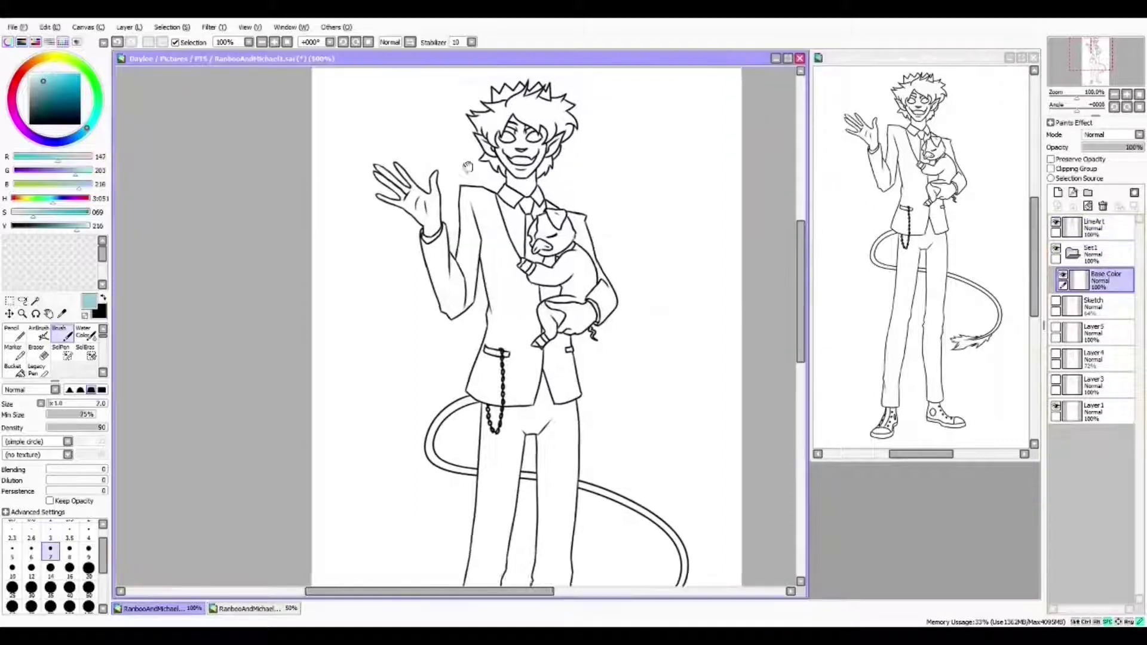
# Paint a light blue (RGB 147, 203, 216) border inside the left-hand hair spikes and the crown on the Base Color layer
pyautogui.scroll(6, 519, 131)
pyautogui.moveTo(418, 322); pyautogui.dragTo(457, 364)
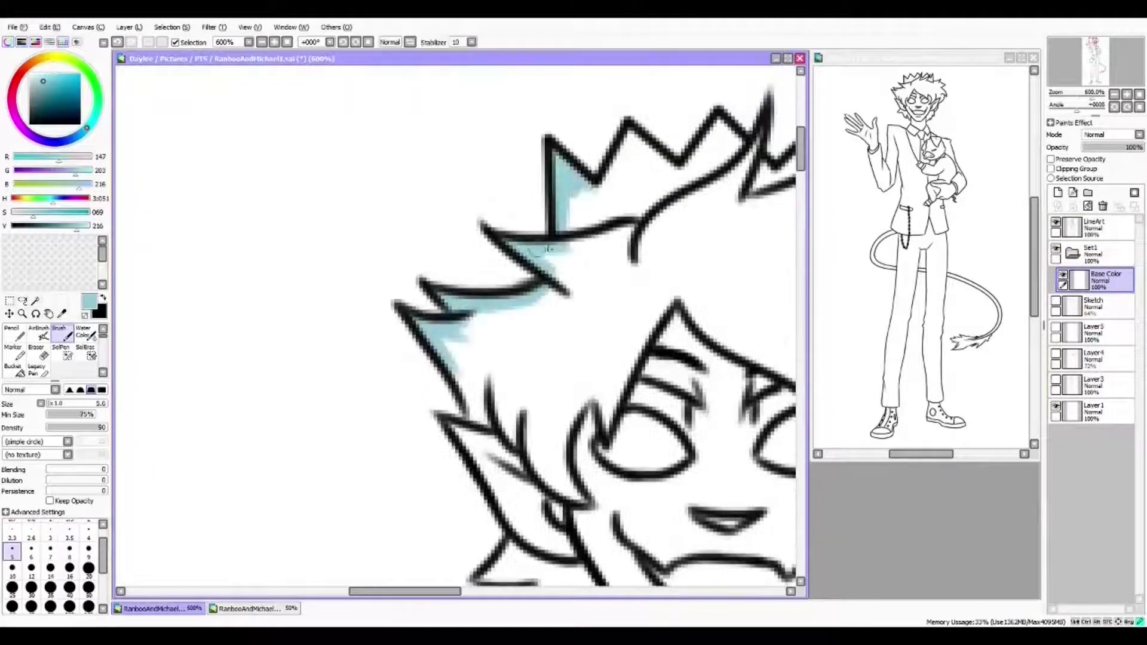
pyautogui.moveTo(462, 434); pyautogui.dragTo(454, 335)
pyautogui.moveTo(347, 280)
pyautogui.mouseDown()
pyautogui.moveTo(432, 265)
pyautogui.moveTo(362, 276)
pyautogui.mouseUp()
pyautogui.moveTo(458, 278); pyautogui.dragTo(422, 269)
pyautogui.moveTo(421, 269); pyautogui.dragTo(476, 224)
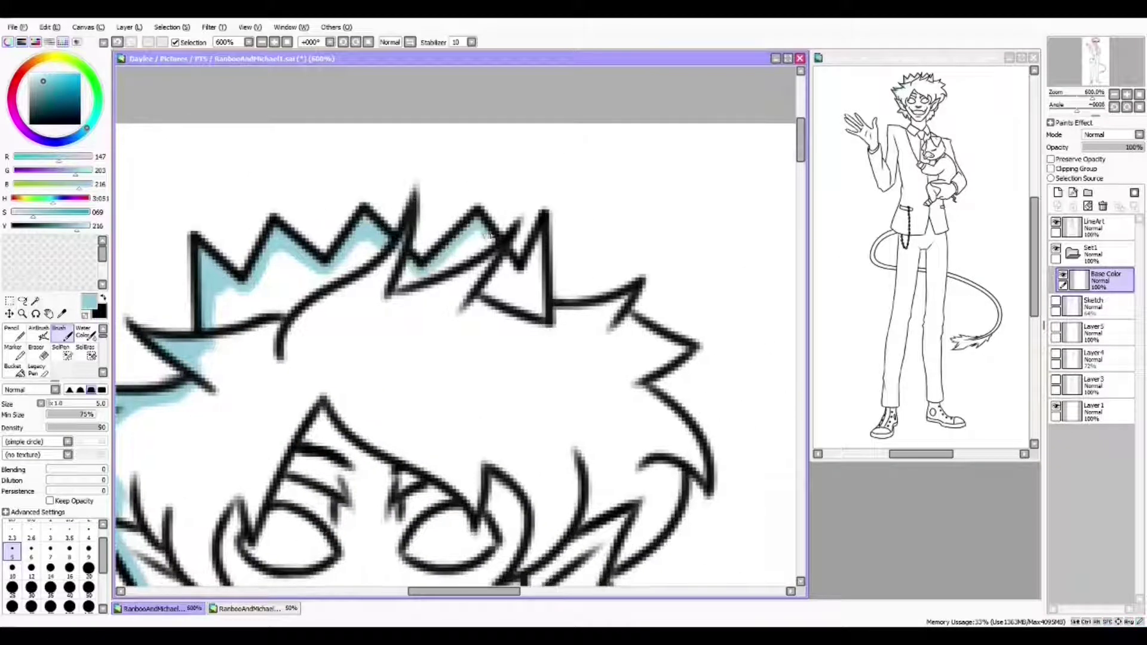
# Continue the light blue border inside the right-hand hair spikes and the lower hair around the ears
pyautogui.moveTo(582, 314); pyautogui.dragTo(453, 149)
pyautogui.moveTo(537, 185); pyautogui.dragTo(468, 138)
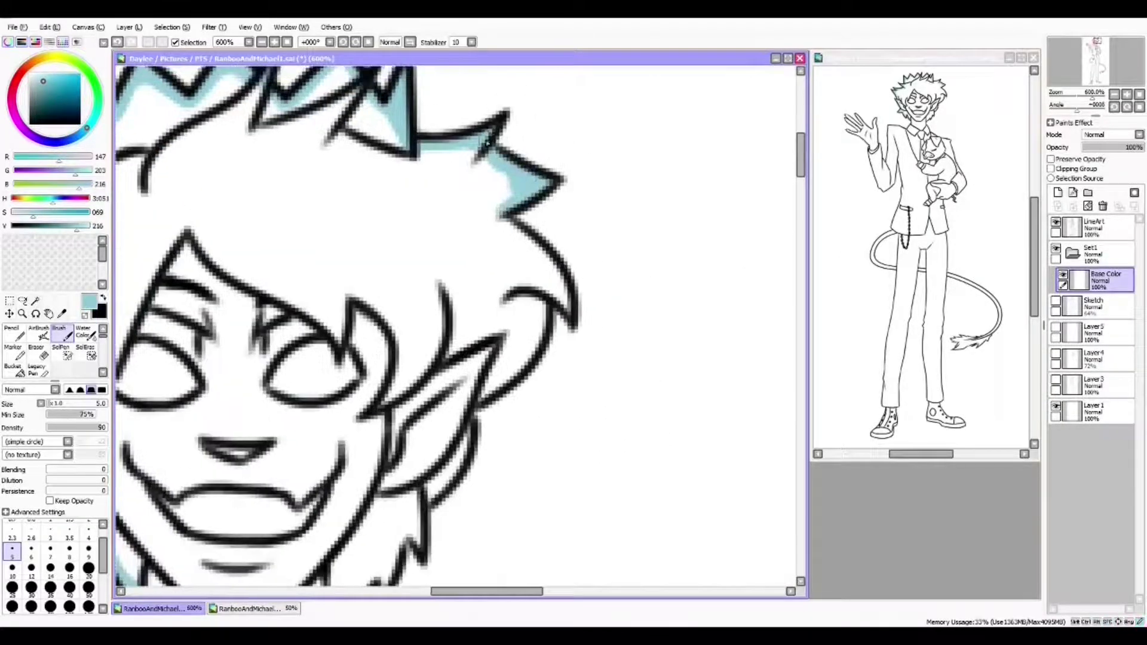
pyautogui.moveTo(553, 285); pyautogui.dragTo(599, 206)
pyautogui.moveTo(591, 308)
pyautogui.mouseDown()
pyautogui.moveTo(564, 353)
pyautogui.moveTo(603, 298)
pyautogui.mouseUp()
pyautogui.moveTo(588, 293); pyautogui.dragTo(605, 357)
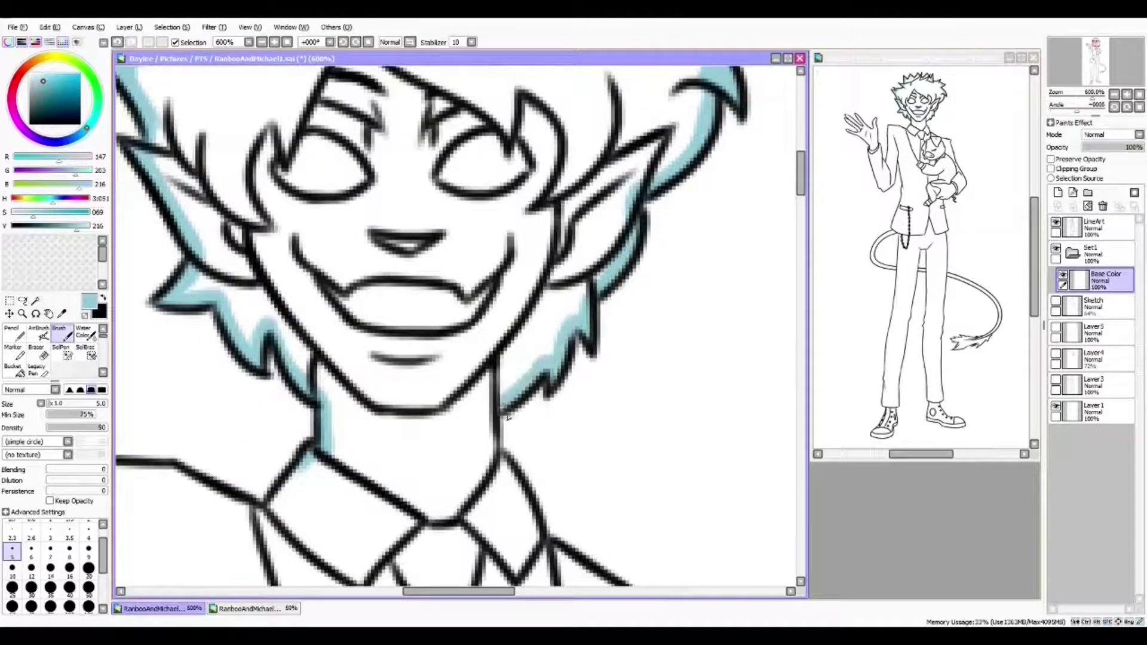
# Fill the head and neck with light blue and trace the outer edge of the right-hand sleeve
pyautogui.moveTo(507, 395); pyautogui.dragTo(603, 484)
pyautogui.moveTo(358, 179); pyautogui.dragTo(397, 300)
pyautogui.moveTo(507, 568)
pyautogui.mouseDown()
pyautogui.moveTo(520, 370)
pyautogui.moveTo(477, 119)
pyautogui.mouseUp()
pyautogui.moveTo(555, 179); pyautogui.dragTo(597, 316)
pyautogui.moveTo(508, 478); pyautogui.dragTo(513, 268)
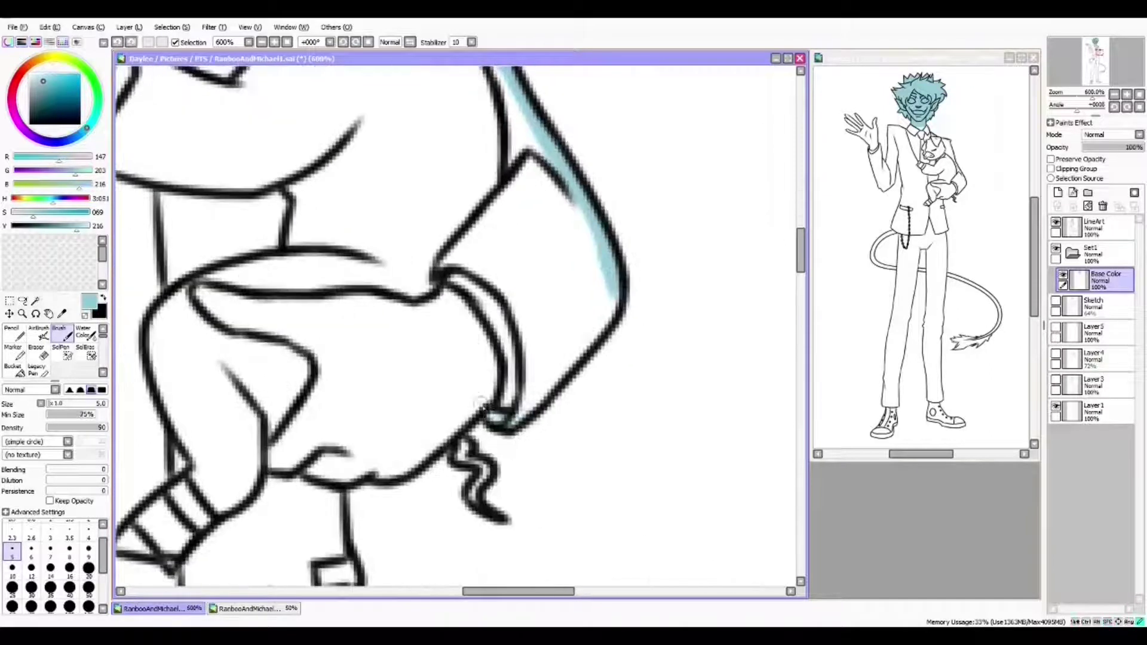
# Trace light blue inside the elbow and lower edge of the right-hand sleeve toward the cuff
pyautogui.moveTo(591, 339); pyautogui.dragTo(502, 421)
pyautogui.moveTo(478, 412); pyautogui.dragTo(555, 346)
pyautogui.moveTo(454, 311); pyautogui.dragTo(490, 335)
pyautogui.moveTo(502, 412); pyautogui.dragTo(574, 358)
# Trace light blue inside the left-hand collar edge, shoulder and outer side of the jacket
pyautogui.moveTo(478, 478); pyautogui.dragTo(477, 179)
pyautogui.moveTo(491, 89)
pyautogui.mouseDown()
pyautogui.moveTo(492, 297)
pyautogui.moveTo(538, 267)
pyautogui.mouseUp()
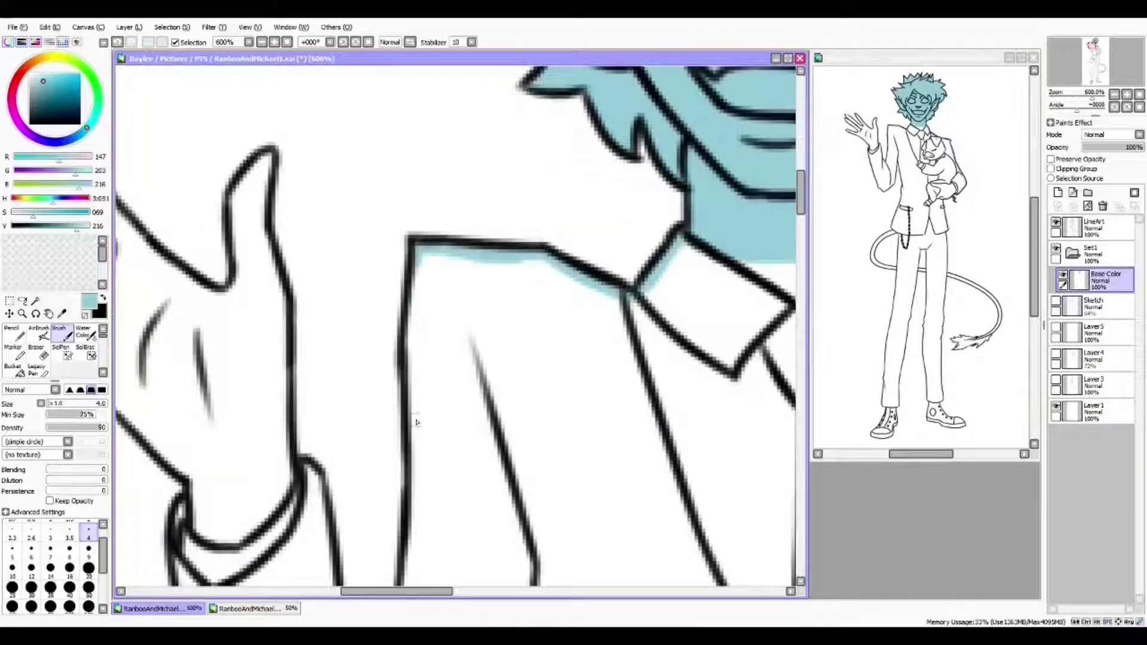
pyautogui.moveTo(415, 423); pyautogui.dragTo(418, 298)
pyautogui.moveTo(412, 370); pyautogui.dragTo(538, 430)
# Trace light blue along the jacket's left-hand side and the raised palm's edges, filling its thumb and fingers
pyautogui.moveTo(486, 293); pyautogui.dragTo(567, 332)
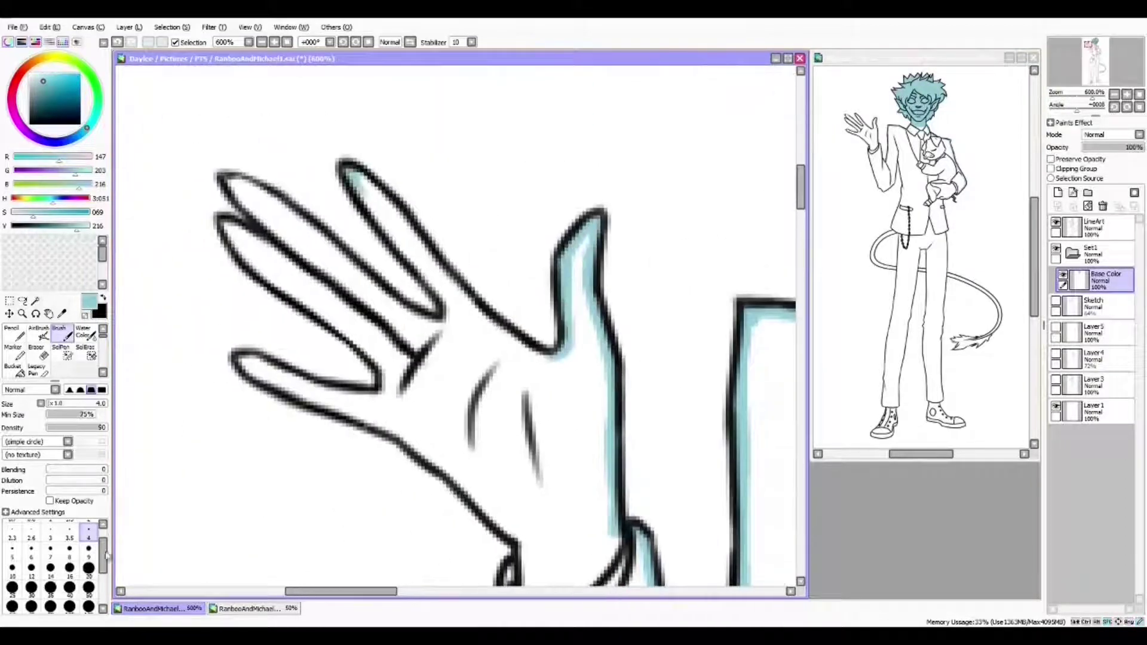
pyautogui.moveTo(455, 291)
pyautogui.mouseDown()
pyautogui.moveTo(545, 297)
pyautogui.moveTo(660, 268)
pyautogui.mouseUp()
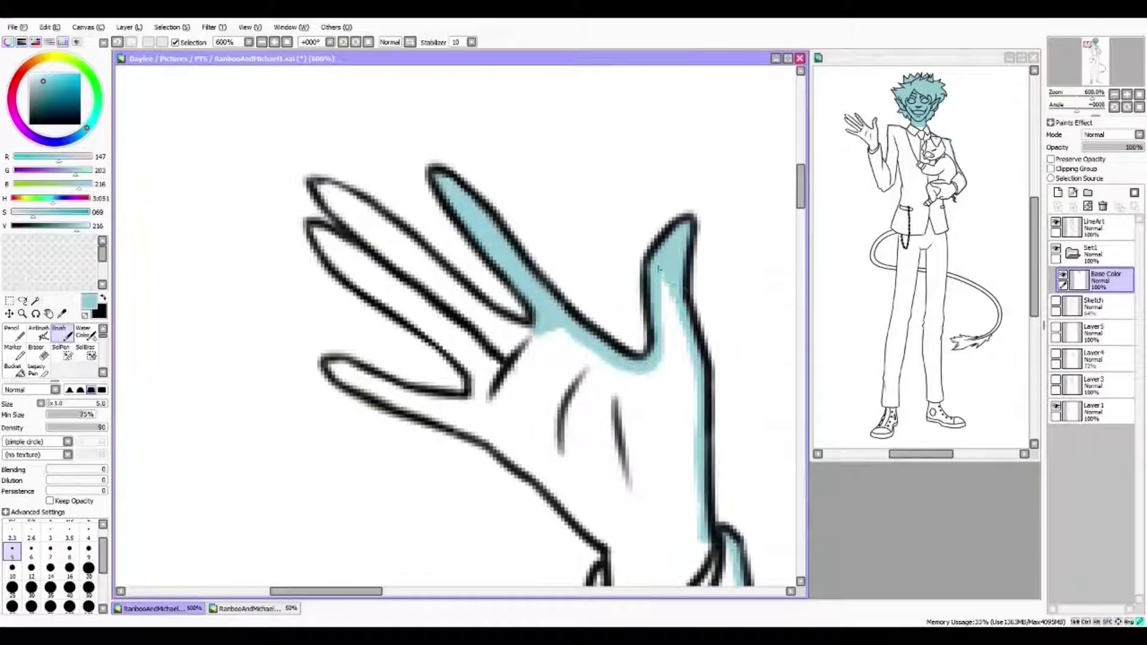
pyautogui.moveTo(694, 361); pyautogui.dragTo(752, 350)
pyautogui.moveTo(478, 238); pyautogui.dragTo(439, 208)
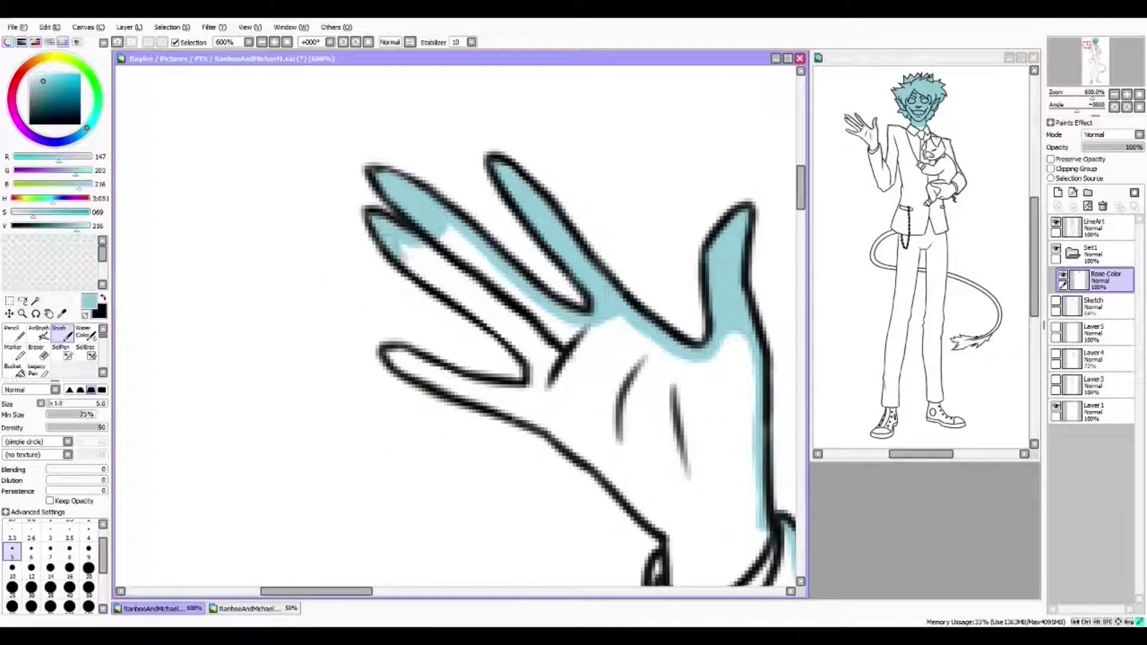
pyautogui.moveTo(478, 305); pyautogui.dragTo(468, 243)
pyautogui.moveTo(526, 334)
pyautogui.mouseDown()
pyautogui.moveTo(486, 332)
pyautogui.moveTo(402, 233)
pyautogui.mouseUp()
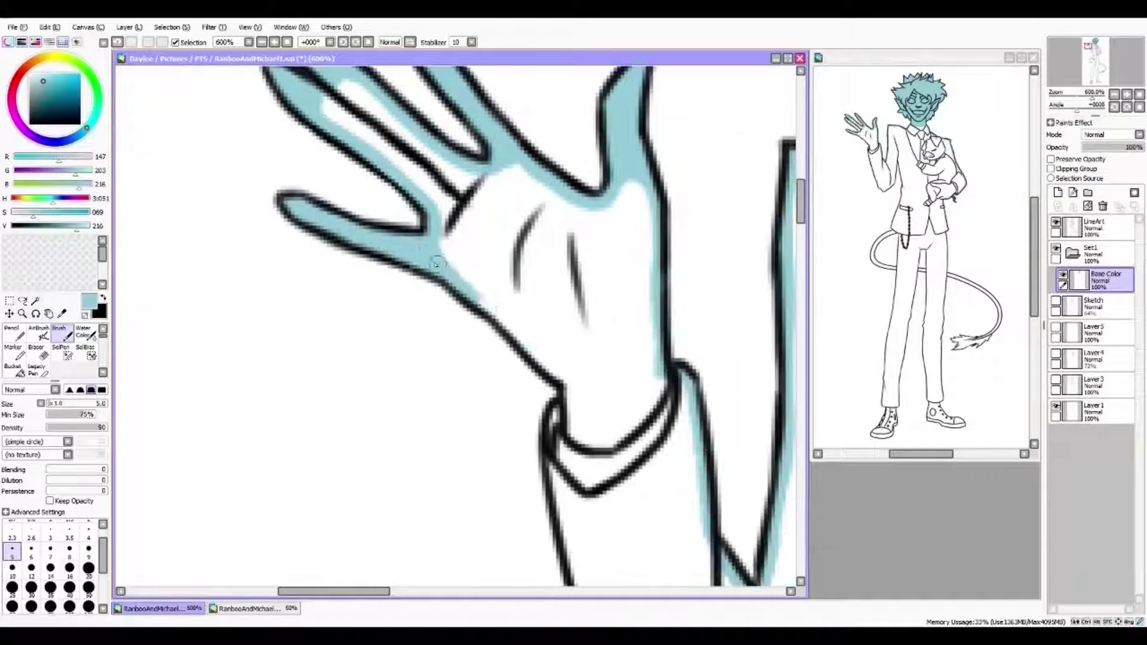
pyautogui.moveTo(477, 419); pyautogui.dragTo(400, 341)
pyautogui.moveTo(478, 478); pyautogui.dragTo(427, 260)
pyautogui.moveTo(477, 359); pyautogui.dragTo(456, 266)
# Trace light blue along the jacket's lower sides and hem, and fill the enclosed jacket area
pyautogui.moveTo(400, 77)
pyautogui.mouseDown()
pyautogui.moveTo(487, 345)
pyautogui.moveTo(567, 481)
pyautogui.mouseUp()
pyautogui.moveTo(538, 299)
pyautogui.mouseDown()
pyautogui.moveTo(448, 298)
pyautogui.moveTo(358, 419)
pyautogui.moveTo(332, 359)
pyautogui.mouseUp()
pyautogui.moveTo(528, 147)
pyautogui.mouseDown()
pyautogui.moveTo(556, 221)
pyautogui.moveTo(594, 447)
pyautogui.moveTo(537, 335)
pyautogui.moveTo(586, 263)
pyautogui.moveTo(490, 335)
pyautogui.moveTo(459, 299)
pyautogui.moveTo(538, 179)
pyautogui.mouseUp()
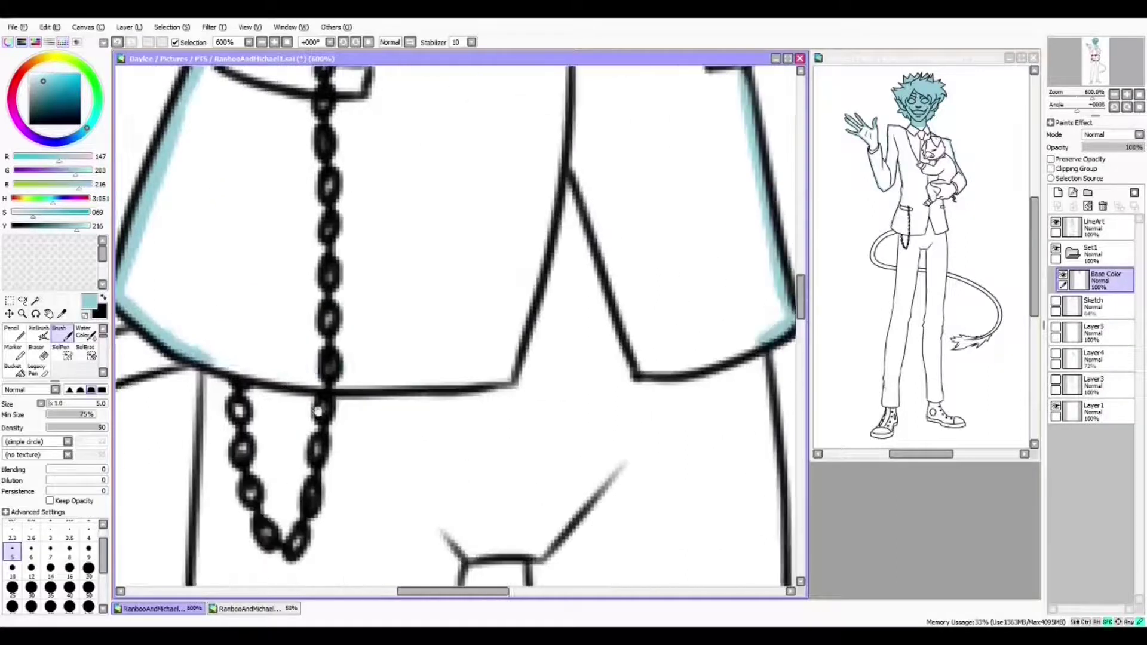
pyautogui.moveTo(239, 179); pyautogui.dragTo(657, 269)
pyautogui.moveTo(537, 179); pyautogui.dragTo(418, 418)
# Fill the tail loop beside the left-hand leg with light blue using a size 10 brush
pyautogui.click(12, 567)
pyautogui.moveTo(256, 412)
pyautogui.mouseDown()
pyautogui.moveTo(343, 300)
pyautogui.moveTo(573, 194)
pyautogui.mouseUp()
pyautogui.moveTo(418, 418); pyautogui.dragTo(550, 215)
pyautogui.moveTo(391, 215)
pyautogui.mouseDown()
pyautogui.moveTo(418, 360)
pyautogui.moveTo(543, 371)
pyautogui.moveTo(423, 385)
pyautogui.mouseUp()
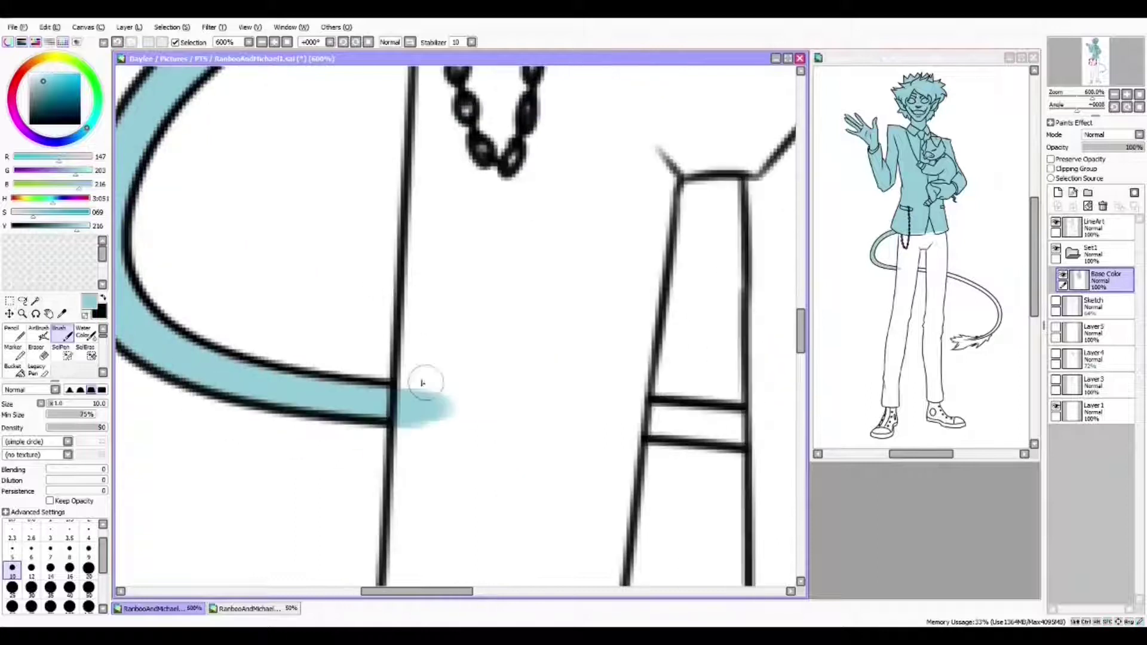
# Trace light blue down the left-hand trouser leg's outer edge and around the shoe, using a size 5 brush for the shoe
pyautogui.moveTo(418, 573)
pyautogui.mouseDown()
pyautogui.moveTo(425, 377)
pyautogui.moveTo(502, 373)
pyautogui.moveTo(501, 256)
pyautogui.moveTo(471, 433)
pyautogui.moveTo(468, 313)
pyautogui.moveTo(460, 456)
pyautogui.moveTo(454, 263)
pyautogui.mouseUp()
pyautogui.moveTo(457, 456); pyautogui.dragTo(399, 288)
pyautogui.press('[')
pyautogui.press('[')
pyautogui.press('[')
pyautogui.press('[')
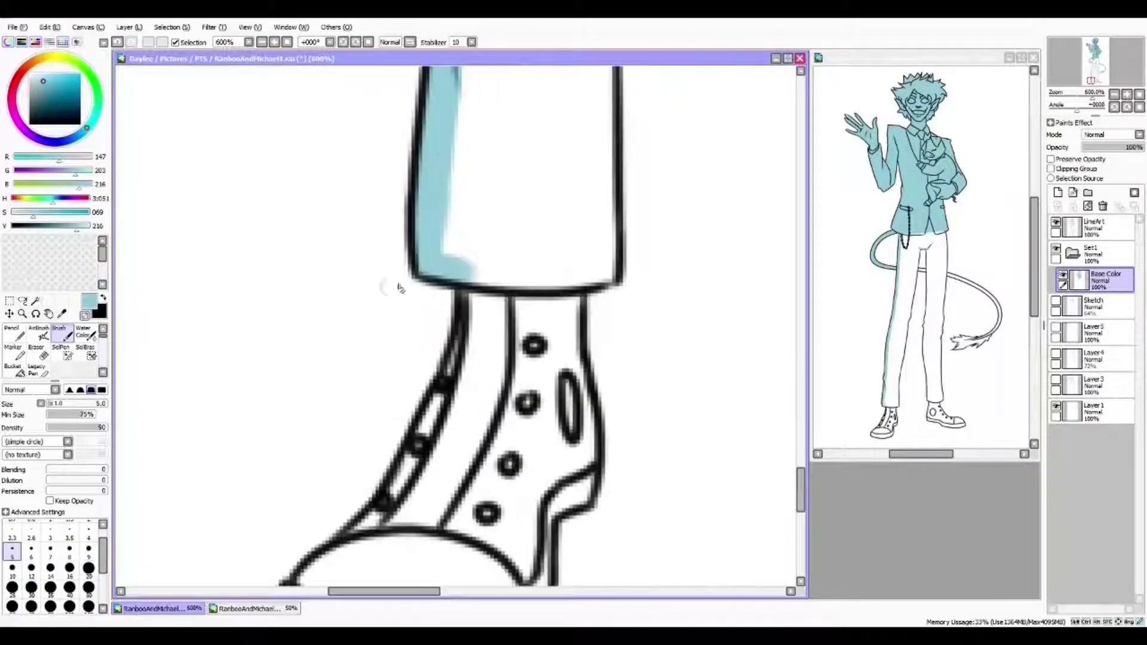
pyautogui.moveTo(439, 401); pyautogui.dragTo(502, 252)
pyautogui.moveTo(502, 253); pyautogui.dragTo(361, 436)
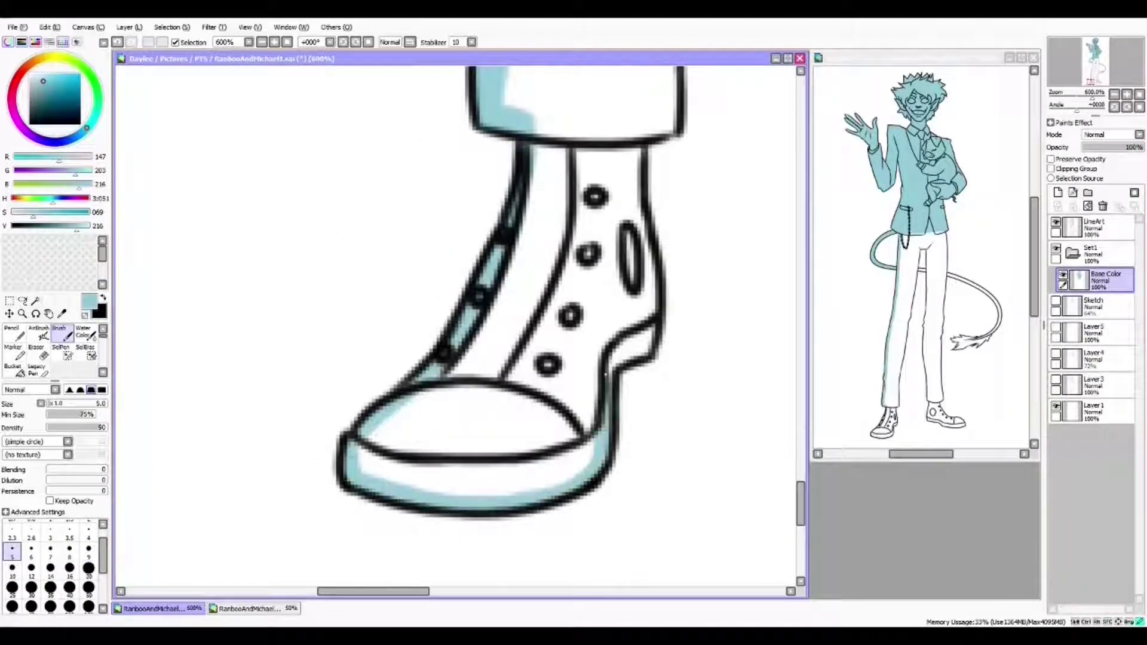
pyautogui.moveTo(606, 375); pyautogui.dragTo(603, 422)
# Fill the left-hand trouser leg and shoe with light blue, and colour the tail section between the legs
pyautogui.press(']')
pyautogui.press(']')
pyautogui.press(']')
pyautogui.moveTo(538, 239); pyautogui.dragTo(538, 418)
pyautogui.moveTo(454, 573)
pyautogui.mouseDown()
pyautogui.moveTo(502, 253)
pyautogui.moveTo(525, 179)
pyautogui.moveTo(525, 405)
pyautogui.moveTo(499, 410)
pyautogui.moveTo(513, 226)
pyautogui.moveTo(418, 417)
pyautogui.moveTo(537, 269)
pyautogui.moveTo(394, 385)
pyautogui.mouseUp()
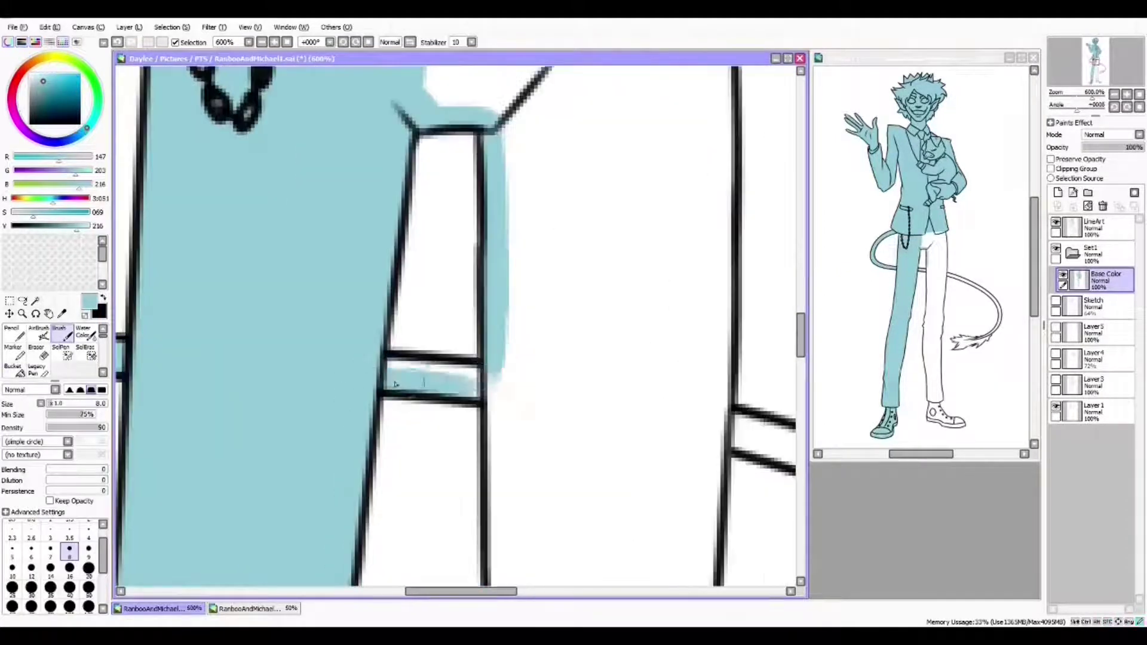
# Trace light blue down the inner edge of the right-hand trouser leg toward the cuff with brush sizes 6 and 8
pyautogui.scroll(-10, 394, 384)
pyautogui.press('[')
pyautogui.press('[')
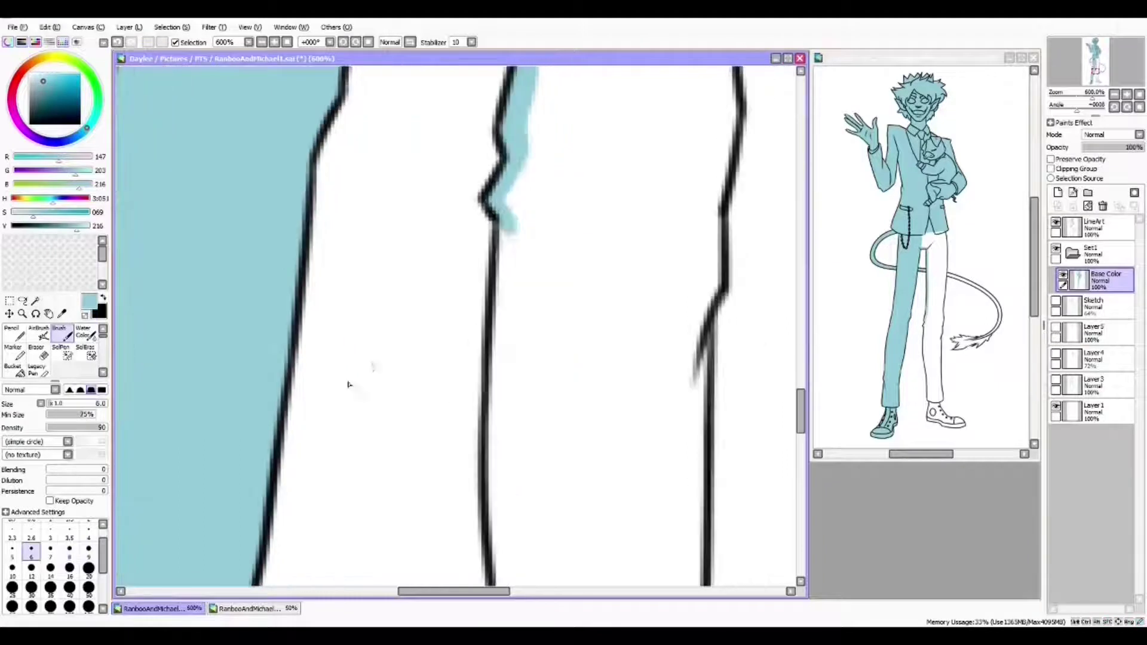
pyautogui.press(']')
pyautogui.press(']')
pyautogui.scroll(-3, 512, 179)
pyautogui.moveTo(512, 179); pyautogui.dragTo(512, 312)
pyautogui.scroll(-6, 512, 312)
pyautogui.moveTo(526, 249); pyautogui.dragTo(513, 388)
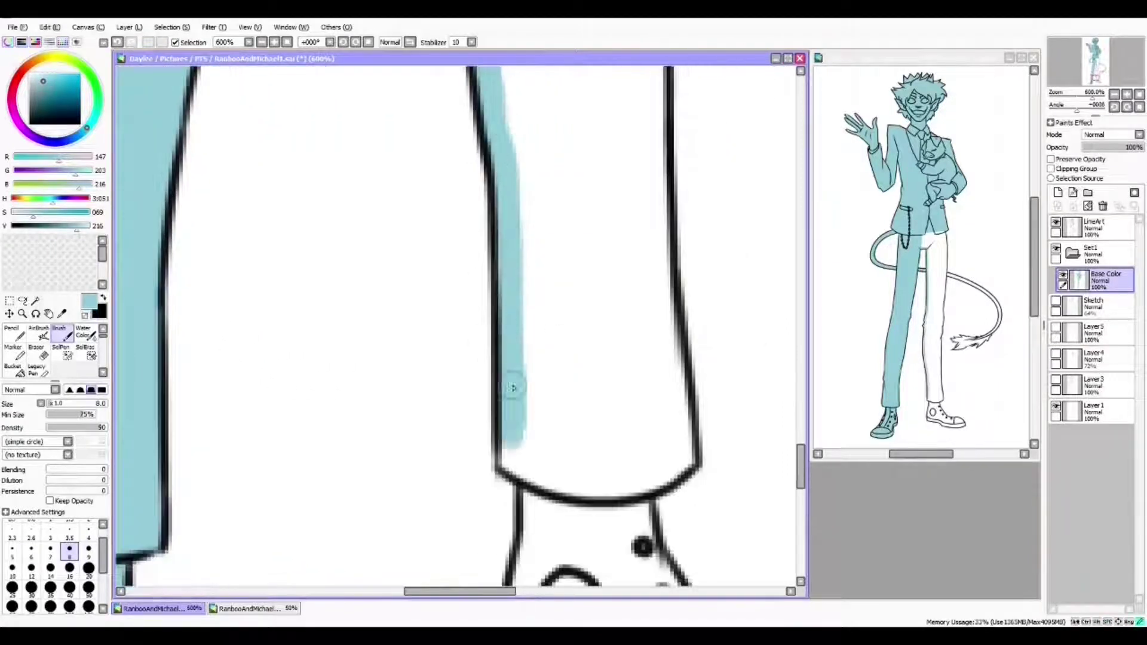
# Trace light blue around the inside of the right-hand shoe and up to the trouser cuff with a size 6 brush
pyautogui.scroll(-5, 512, 388)
pyautogui.press('[')
pyautogui.press('[')
pyautogui.moveTo(478, 346)
pyautogui.mouseDown()
pyautogui.moveTo(502, 466)
pyautogui.moveTo(621, 496)
pyautogui.mouseUp()
pyautogui.scroll(-2, 621, 495)
pyautogui.hscroll(5, 443, 435)
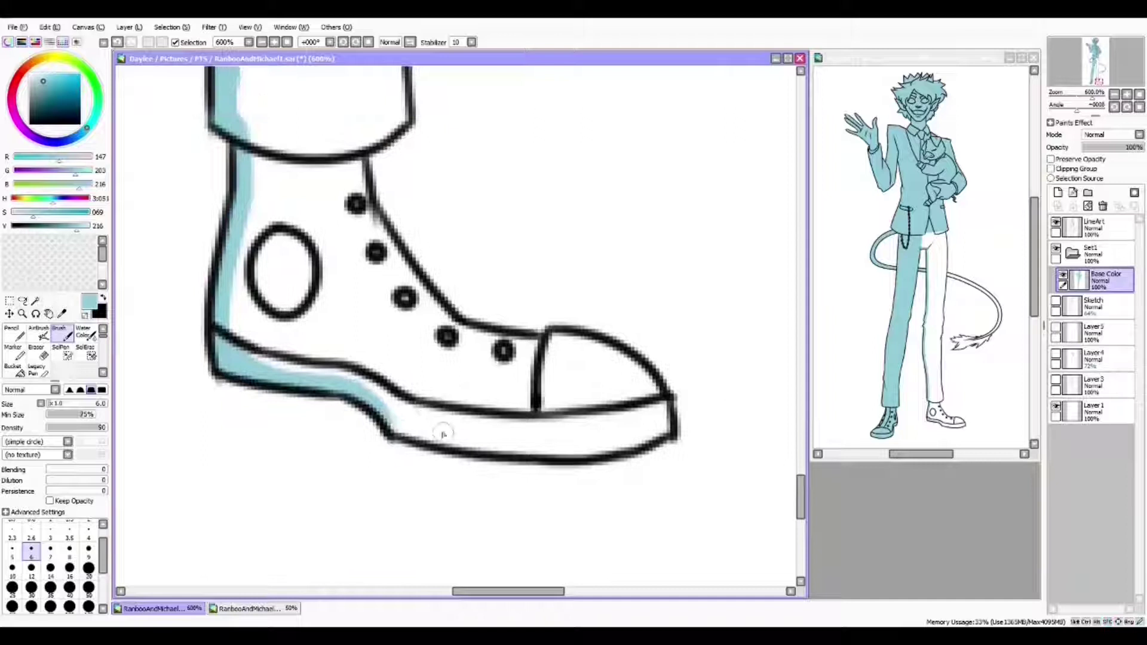
pyautogui.moveTo(484, 447)
pyautogui.mouseDown()
pyautogui.moveTo(663, 418)
pyautogui.moveTo(454, 322)
pyautogui.moveTo(359, 144)
pyautogui.mouseUp()
pyautogui.scroll(5, 597, 397)
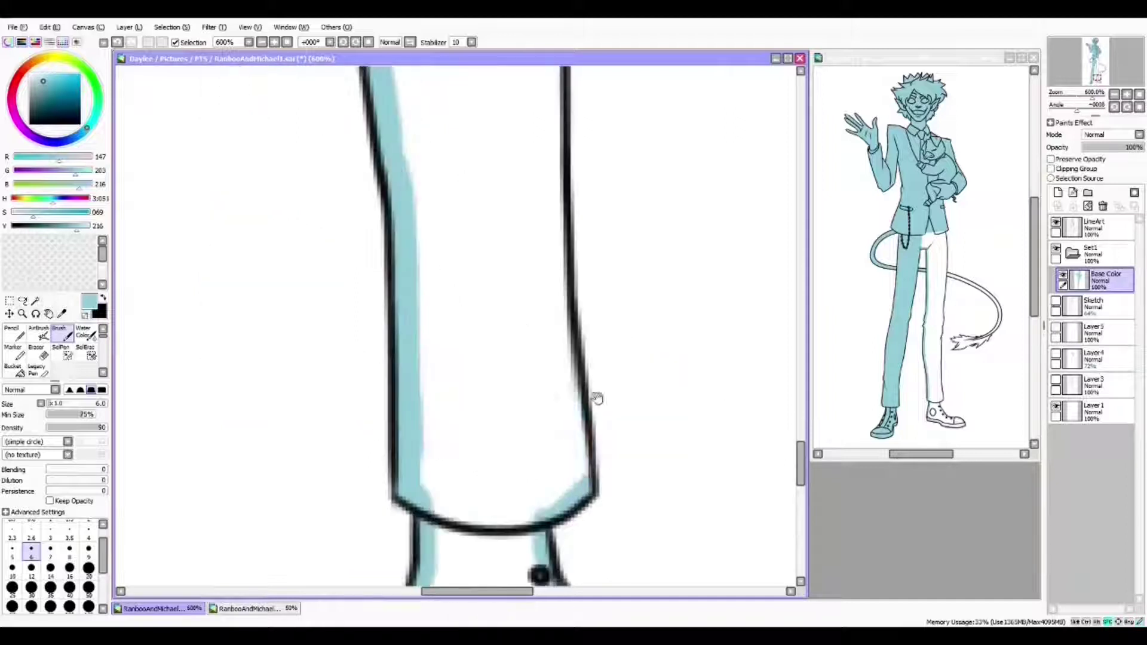
# Trace a wide light blue border up the outer edge of the right-hand trouser leg from the cuff to below the tail
pyautogui.press(']')
pyautogui.press(']')
pyautogui.press(']')
pyautogui.press(']')
pyautogui.press(']')
pyautogui.press(']')
pyautogui.press(']')
pyautogui.hotkey('ctrl', '-')
pyautogui.press('[')
pyautogui.press('[')
pyautogui.press('[')
pyautogui.press('[')
pyautogui.press('[')
pyautogui.moveTo(546, 465); pyautogui.dragTo(558, 298)
pyautogui.scroll(5, 549, 358)
pyautogui.moveTo(549, 404); pyautogui.dragTo(556, 210)
pyautogui.moveTo(547, 265); pyautogui.dragTo(555, 91)
pyautogui.scroll(3, 556, 239)
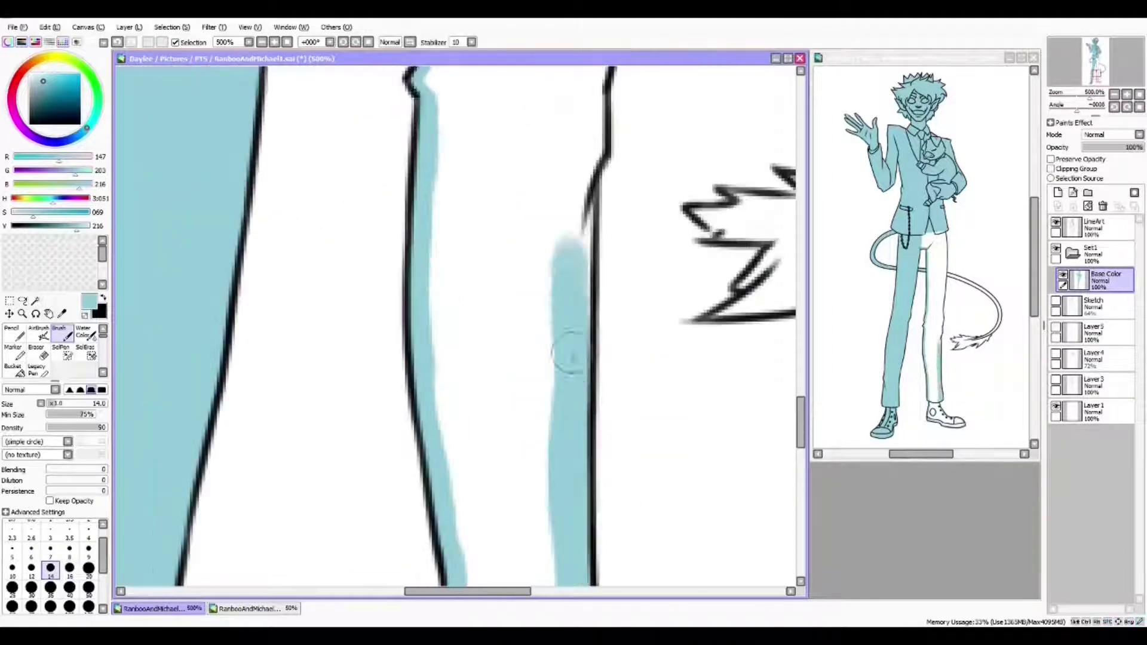
pyautogui.moveTo(567, 320); pyautogui.dragTo(573, 167)
pyautogui.scroll(3, 555, 352)
pyautogui.moveTo(556, 353); pyautogui.dragTo(564, 253)
pyautogui.scroll(3, 555, 299)
pyautogui.moveTo(553, 373); pyautogui.dragTo(558, 200)
pyautogui.scroll(5, 556, 298)
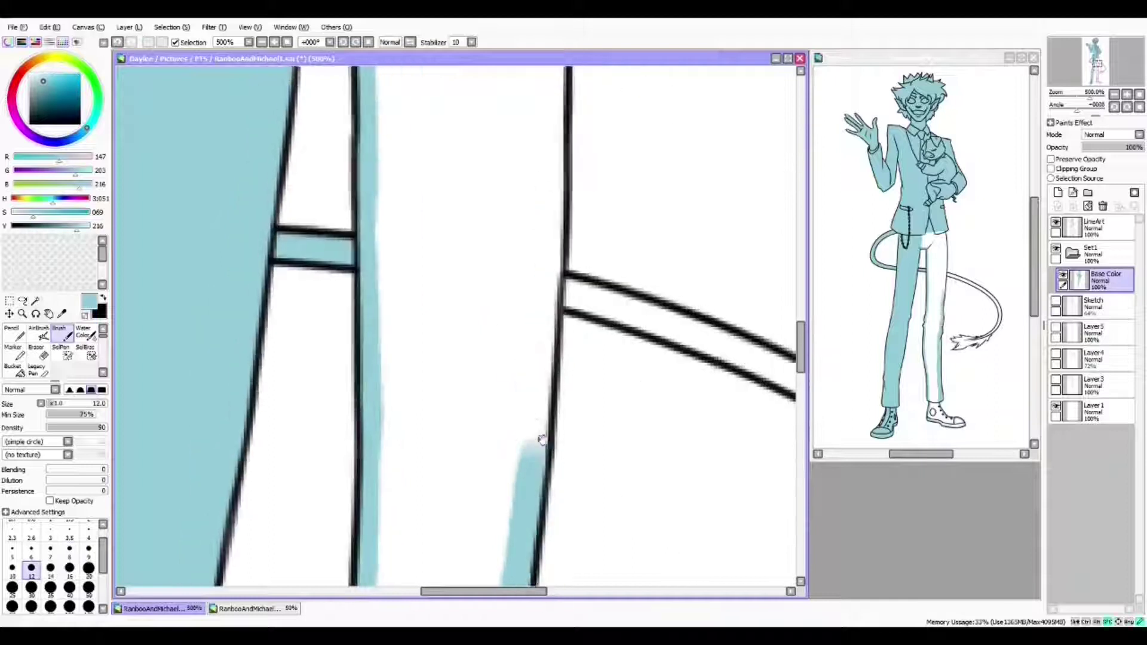
# Extend the light blue border up to the jacket hem and fill the right-hand trouser leg
pyautogui.press(']')
pyautogui.press(']')
pyautogui.press(']')
pyautogui.moveTo(545, 586); pyautogui.dragTo(551, 399)
pyautogui.moveTo(550, 311)
pyautogui.mouseDown()
pyautogui.moveTo(538, 217)
pyautogui.moveTo(513, 215)
pyautogui.mouseUp()
pyautogui.scroll(5, 538, 269)
pyautogui.moveTo(418, 568)
pyautogui.mouseDown()
pyautogui.moveTo(418, 239)
pyautogui.moveTo(550, 287)
pyautogui.moveTo(478, 227)
pyautogui.mouseUp()
# Fill the tail with light blue from the right-hand leg along its curve to the furry tip
pyautogui.scroll(-6, 538, 298)
pyautogui.press('[')
pyautogui.press('[')
pyautogui.moveTo(394, 218)
pyautogui.mouseDown()
pyautogui.moveTo(526, 293)
pyautogui.moveTo(418, 191)
pyautogui.mouseUp()
pyautogui.moveTo(400, 209)
pyautogui.mouseDown()
pyautogui.moveTo(513, 335)
pyautogui.moveTo(418, 239)
pyautogui.mouseUp()
pyautogui.moveTo(538, 149); pyautogui.dragTo(484, 352)
pyautogui.moveTo(484, 352)
pyautogui.mouseDown()
pyautogui.moveTo(565, 260)
pyautogui.moveTo(709, 221)
pyautogui.mouseUp()
# Fill the furry tail tip with light blue using brush sizes 7 and 5
pyautogui.click(50, 549)
pyautogui.moveTo(332, 442); pyautogui.dragTo(586, 370)
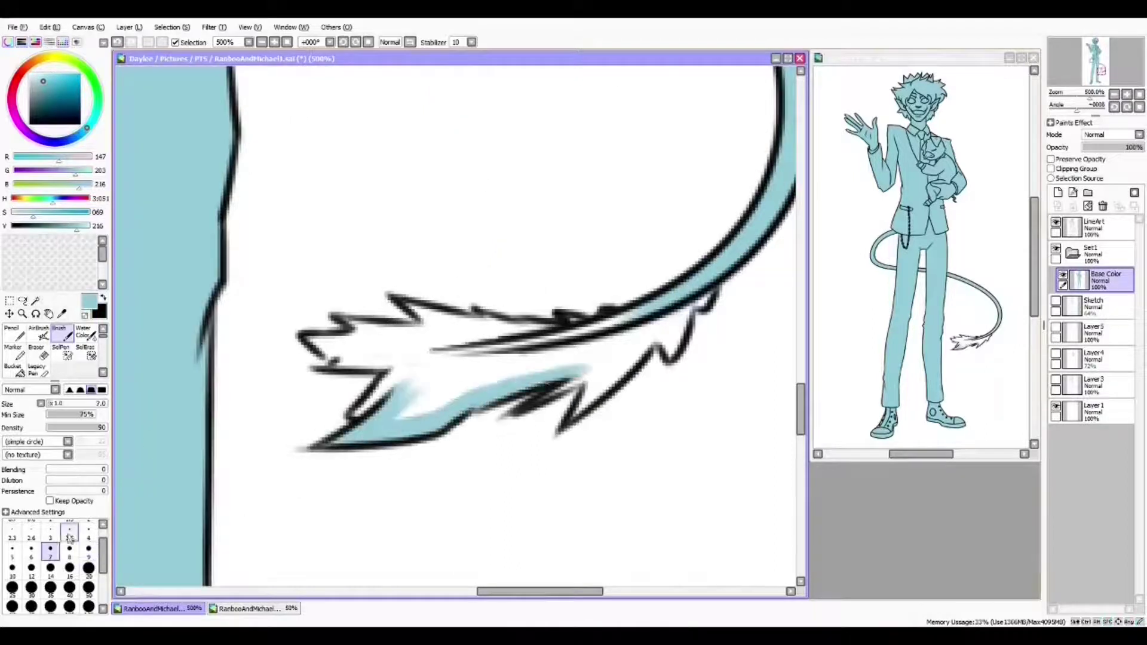
pyautogui.moveTo(501, 385); pyautogui.dragTo(615, 358)
pyautogui.moveTo(561, 388); pyautogui.dragTo(522, 364)
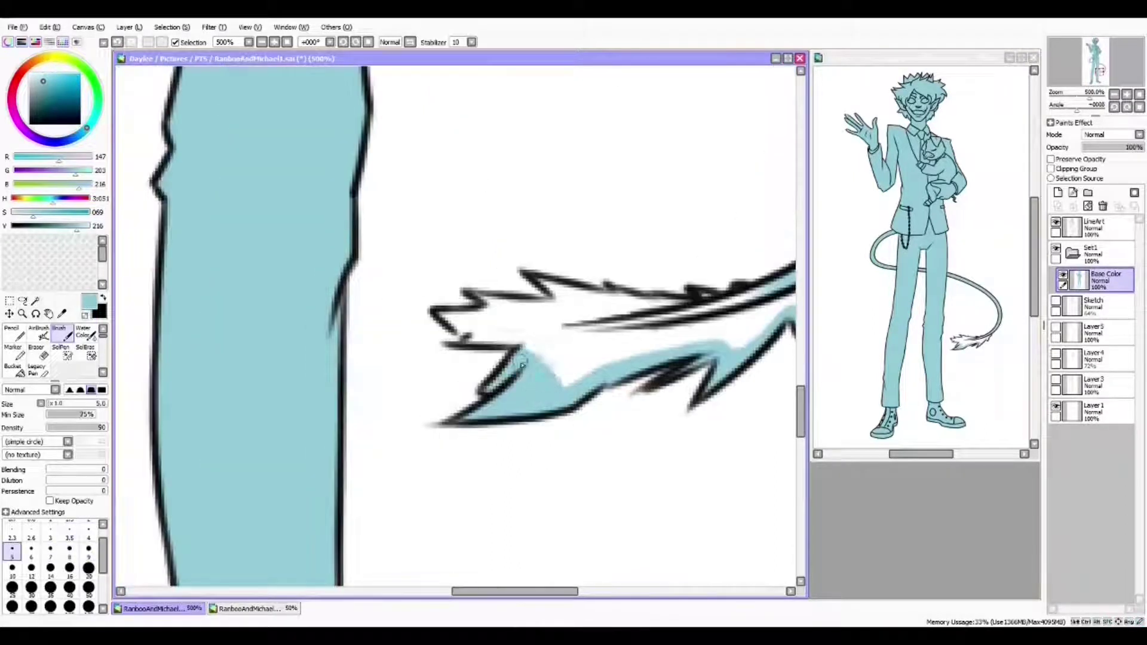
pyautogui.moveTo(562, 302); pyautogui.dragTo(526, 334)
pyautogui.press('b')
pyautogui.click(526, 334)
pyautogui.moveTo(302, 366); pyautogui.dragTo(392, 373)
pyautogui.hotkey('ctrl', 'Up')
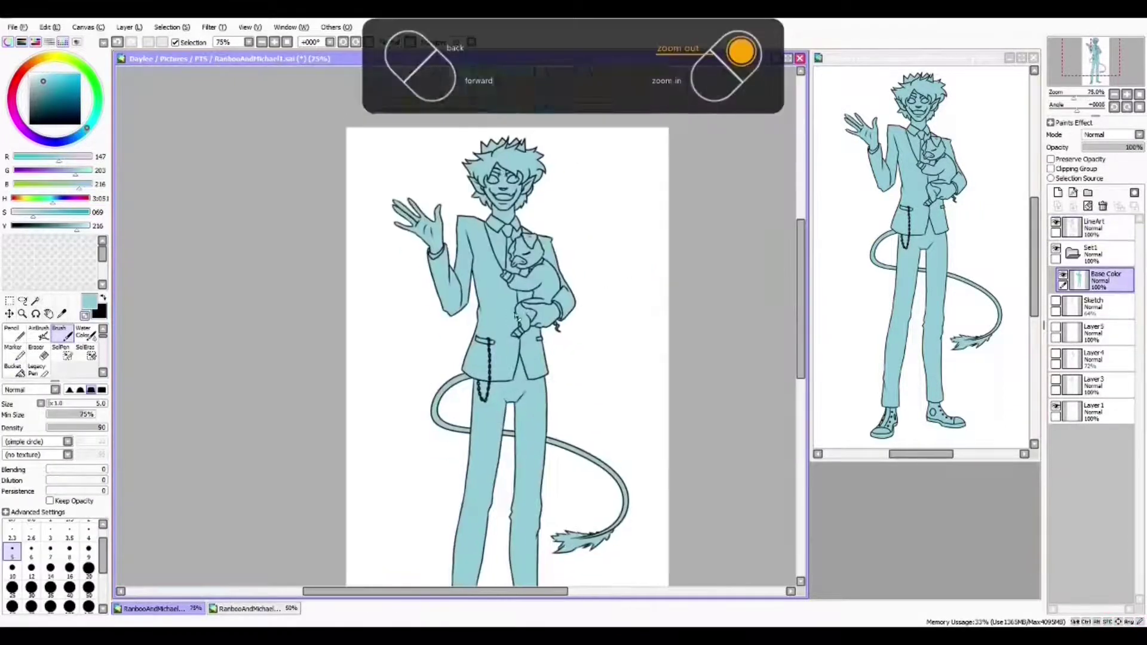
# Add a layer named Skin Base above Base Color and clip it to the layer below
pyautogui.doubleClick(1129, 288)
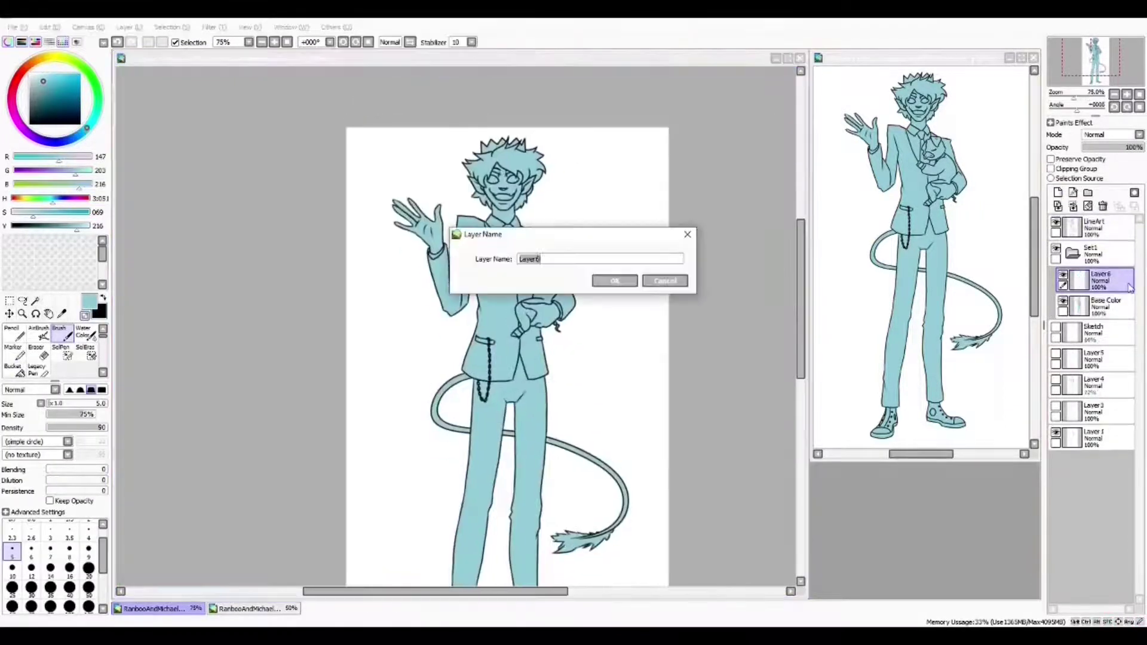
pyautogui.write('Skin Base')
pyautogui.press('Return')
pyautogui.click(1050, 168)
# Paint the left-hand ear dark grey (RGB 57, 57, 57) and draw a vertical dividing line down the middle of the face
pyautogui.hotkey('ctrl', '+')
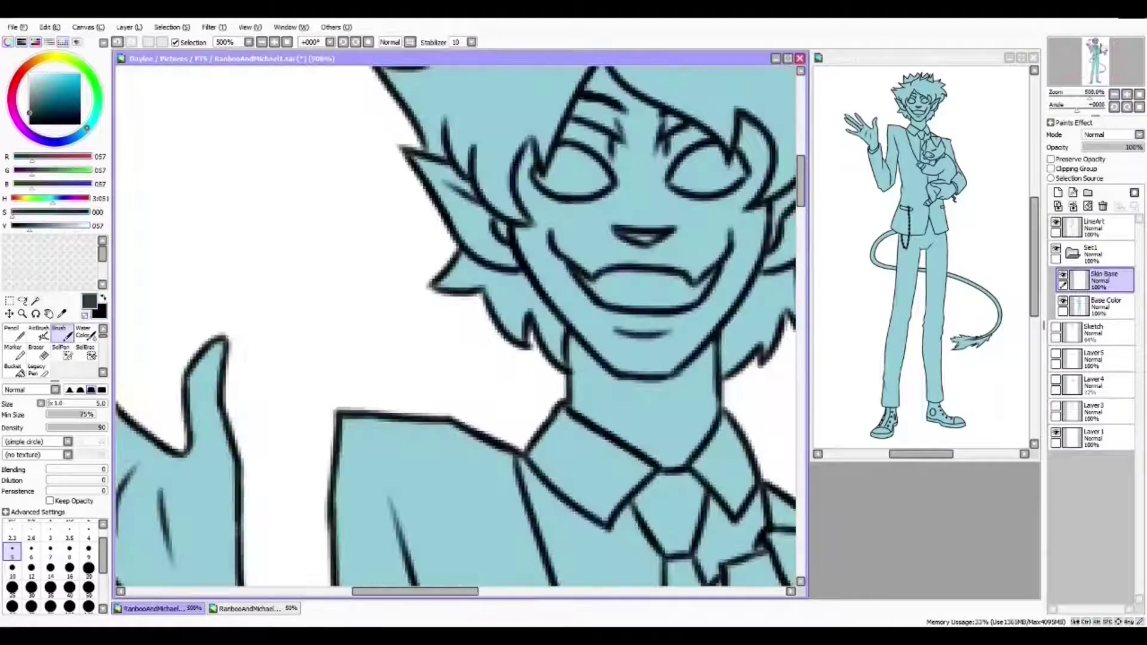
pyautogui.moveTo(501, 286); pyautogui.dragTo(466, 257)
pyautogui.moveTo(590, 130); pyautogui.dragTo(596, 280)
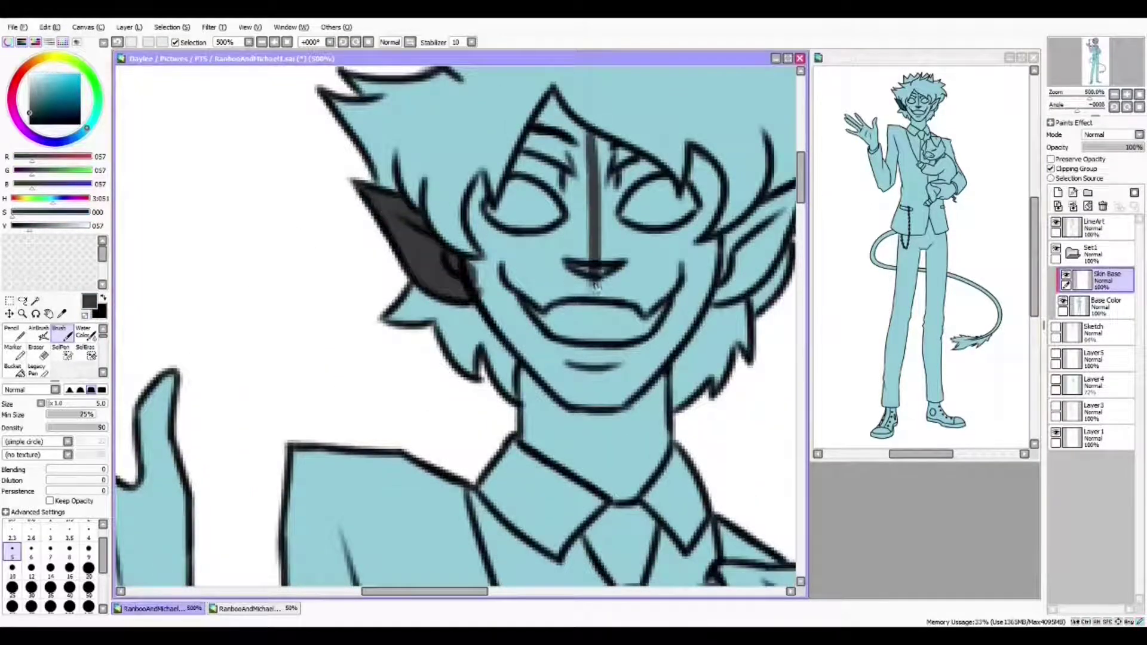
pyautogui.hotkey('ctrl', 'z')
pyautogui.moveTo(591, 128); pyautogui.dragTo(589, 299)
# Fill the left-hand half of the neck and face and the whole raised hand with dark grey
pyautogui.moveTo(592, 428)
pyautogui.mouseDown()
pyautogui.moveTo(568, 341)
pyautogui.moveTo(583, 377)
pyautogui.mouseUp()
pyautogui.moveTo(583, 412)
pyautogui.mouseDown()
pyautogui.moveTo(537, 388)
pyautogui.moveTo(519, 323)
pyautogui.moveTo(538, 311)
pyautogui.mouseUp()
pyautogui.moveTo(538, 311)
pyautogui.mouseDown()
pyautogui.moveTo(565, 342)
pyautogui.moveTo(476, 241)
pyautogui.mouseUp()
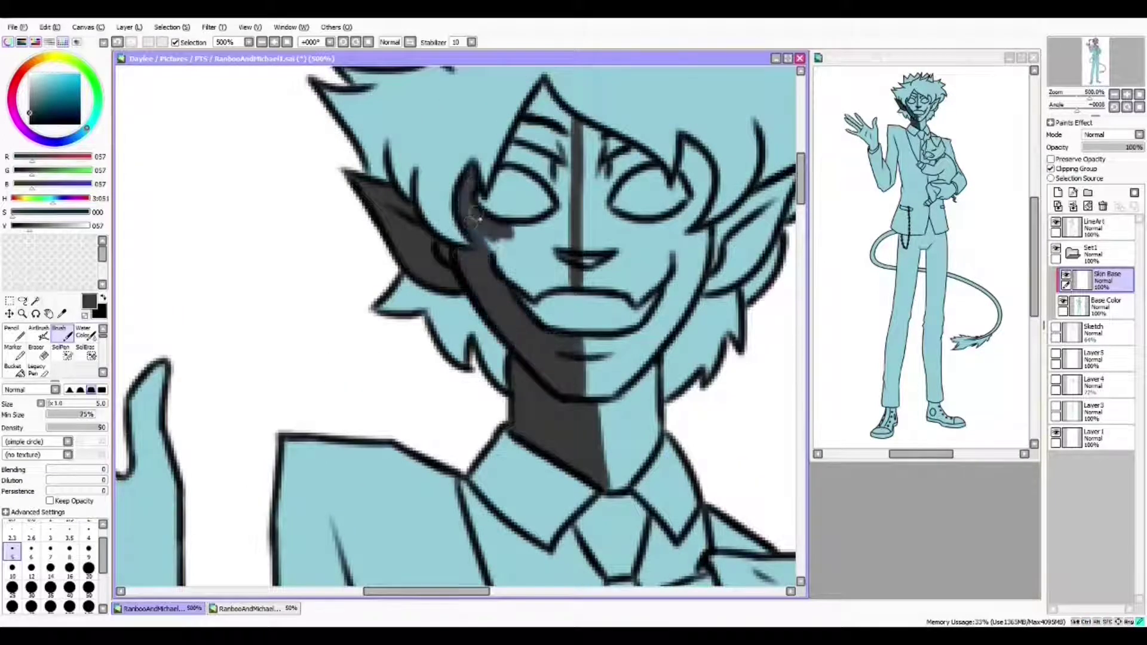
pyautogui.moveTo(550, 235); pyautogui.dragTo(526, 272)
pyautogui.moveTo(529, 174); pyautogui.dragTo(511, 261)
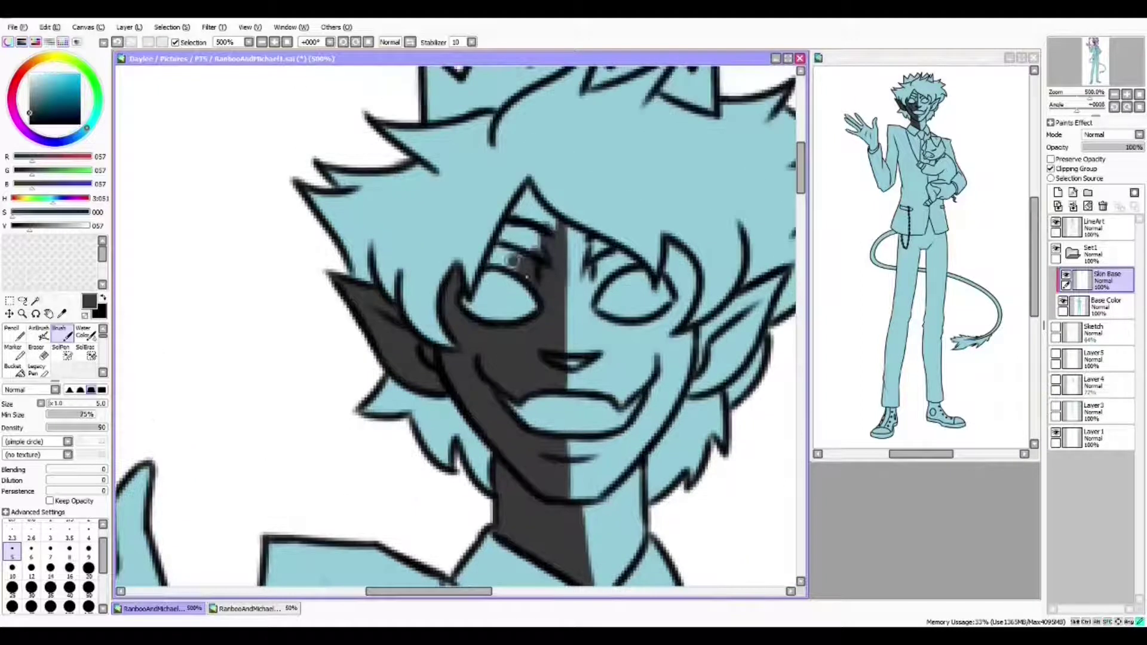
pyautogui.moveTo(531, 187); pyautogui.dragTo(525, 216)
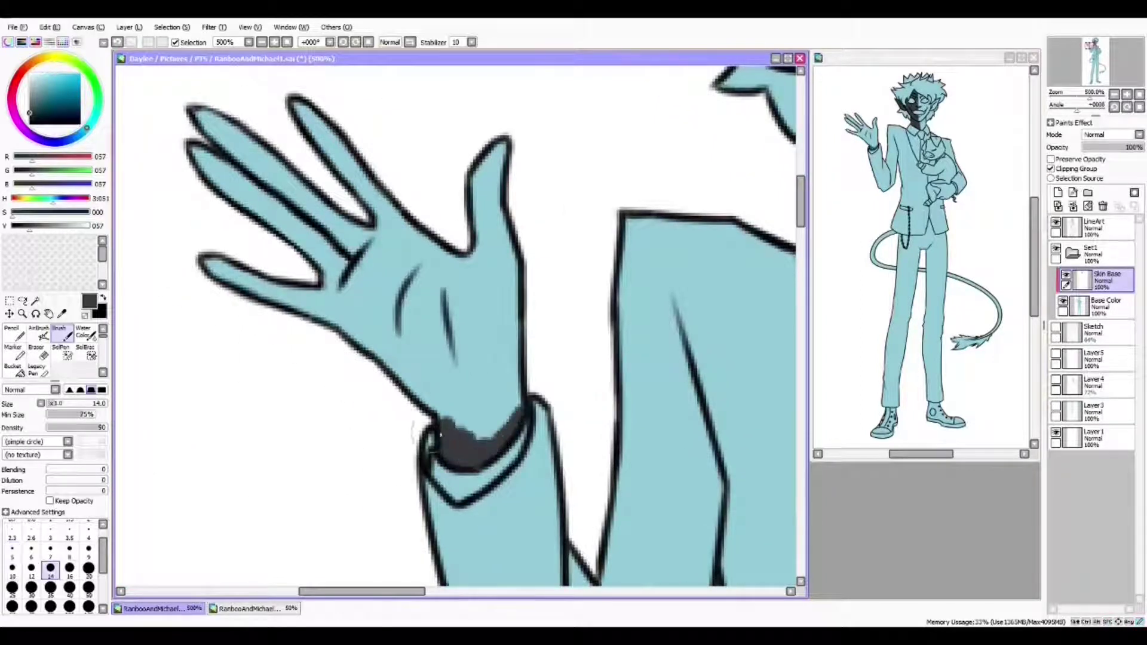
pyautogui.moveTo(454, 430)
pyautogui.mouseDown()
pyautogui.moveTo(418, 311)
pyautogui.moveTo(329, 209)
pyautogui.moveTo(215, 131)
pyautogui.moveTo(289, 173)
pyautogui.mouseUp()
# Fill the right-hand ear and the right-hand half of the face and neck with light grey (RGB 213, 213, 213)
pyautogui.click(1105, 305)
pyautogui.press('b')
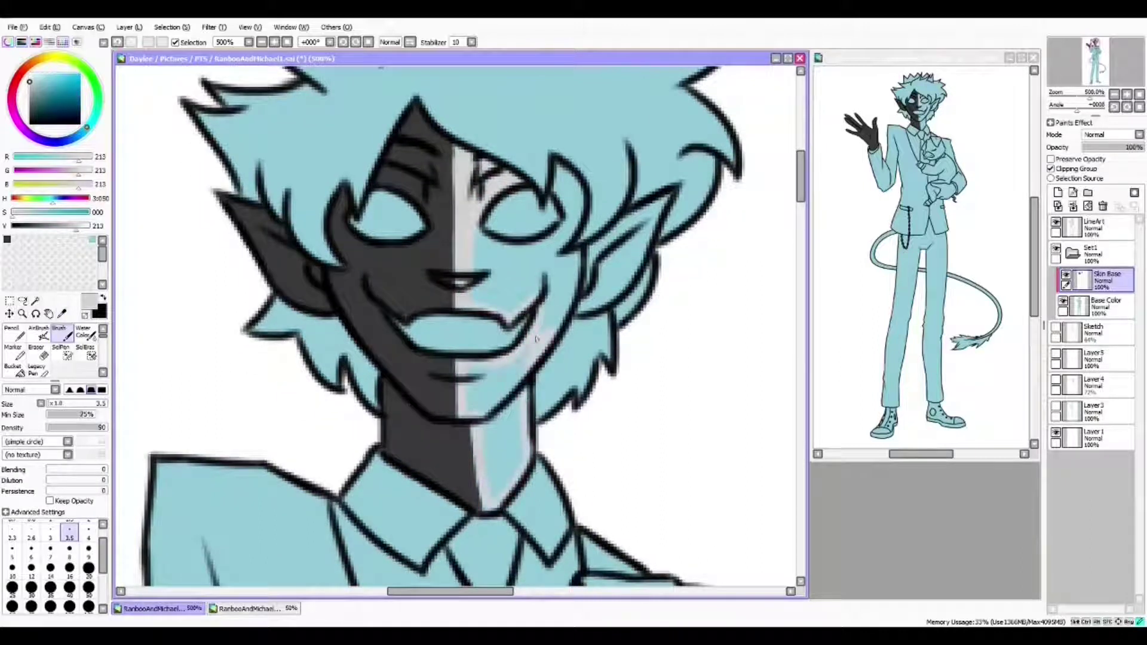
pyautogui.moveTo(649, 209); pyautogui.dragTo(635, 254)
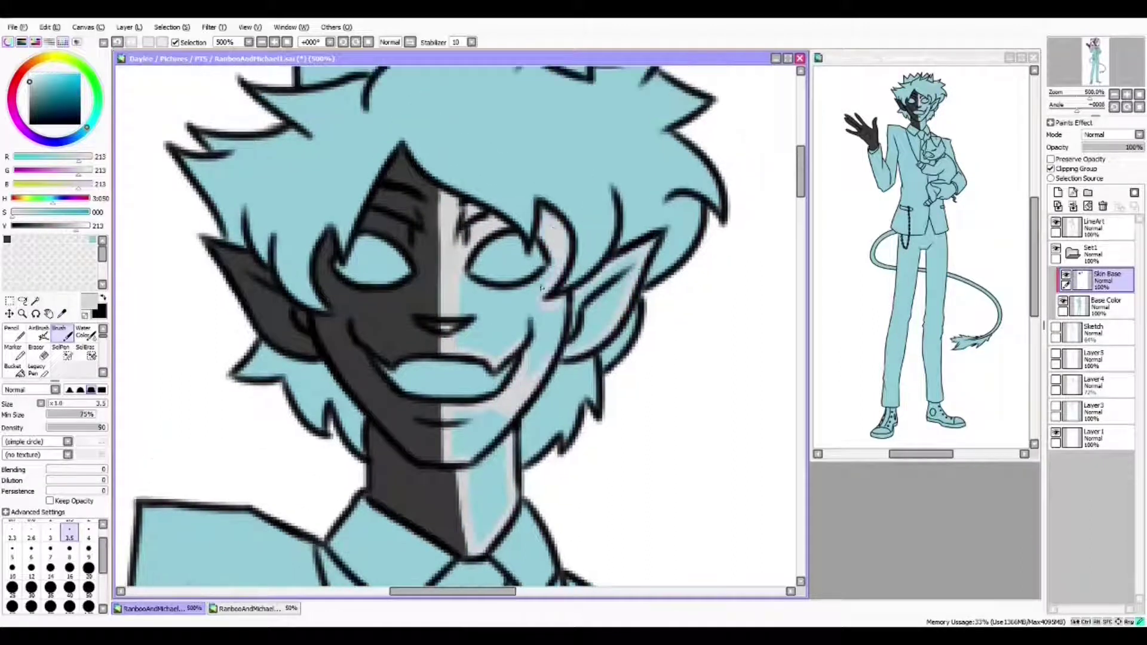
pyautogui.moveTo(533, 316); pyautogui.dragTo(597, 287)
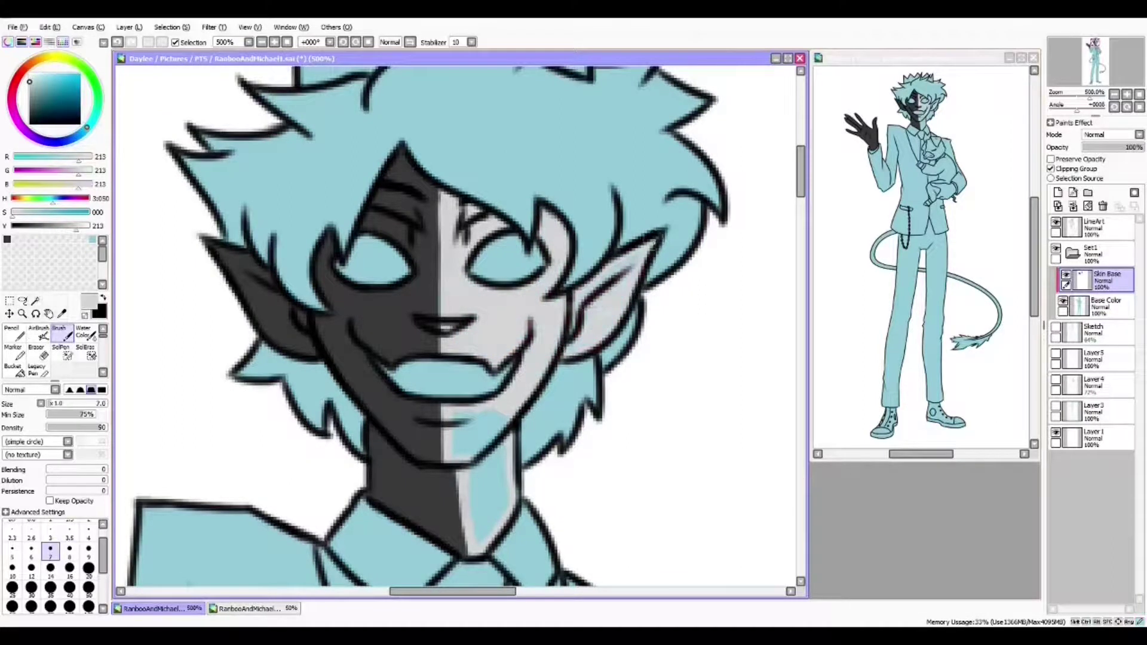
pyautogui.scroll(-5, 533, 316)
pyautogui.moveTo(525, 275); pyautogui.dragTo(555, 358)
pyautogui.scroll(-2, 503, 305)
pyautogui.scroll(3, 504, 305)
# Blur the seam between the dark and light grey halves of the face and neck with a size 8 Blur brush
pyautogui.press('b')
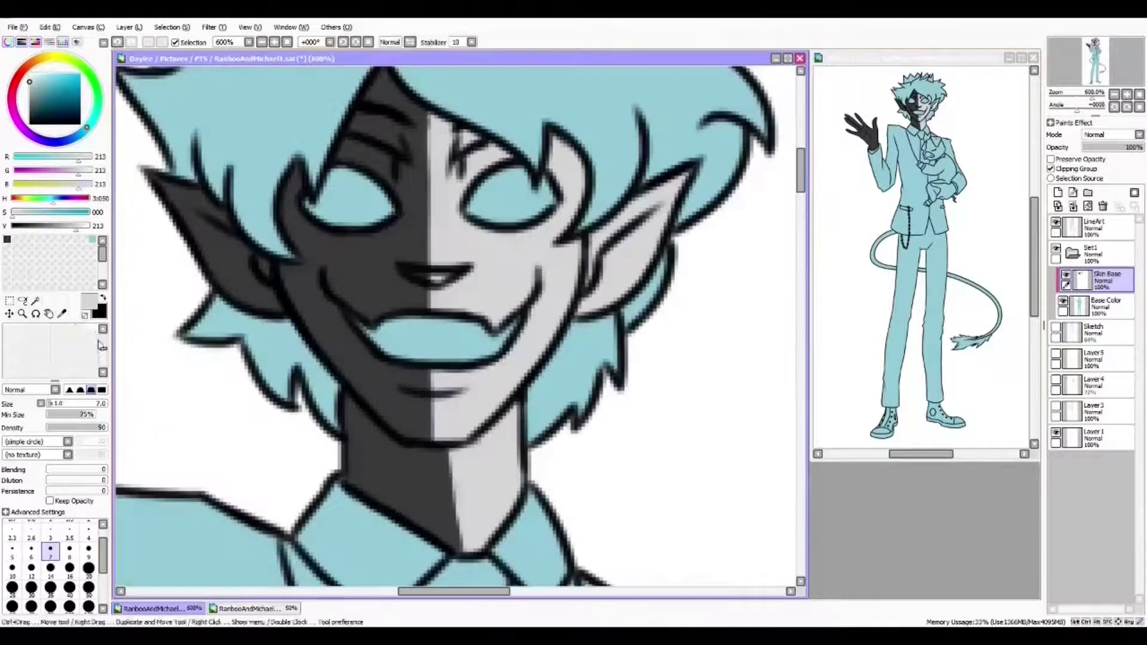
pyautogui.moveTo(428, 245); pyautogui.dragTo(429, 126)
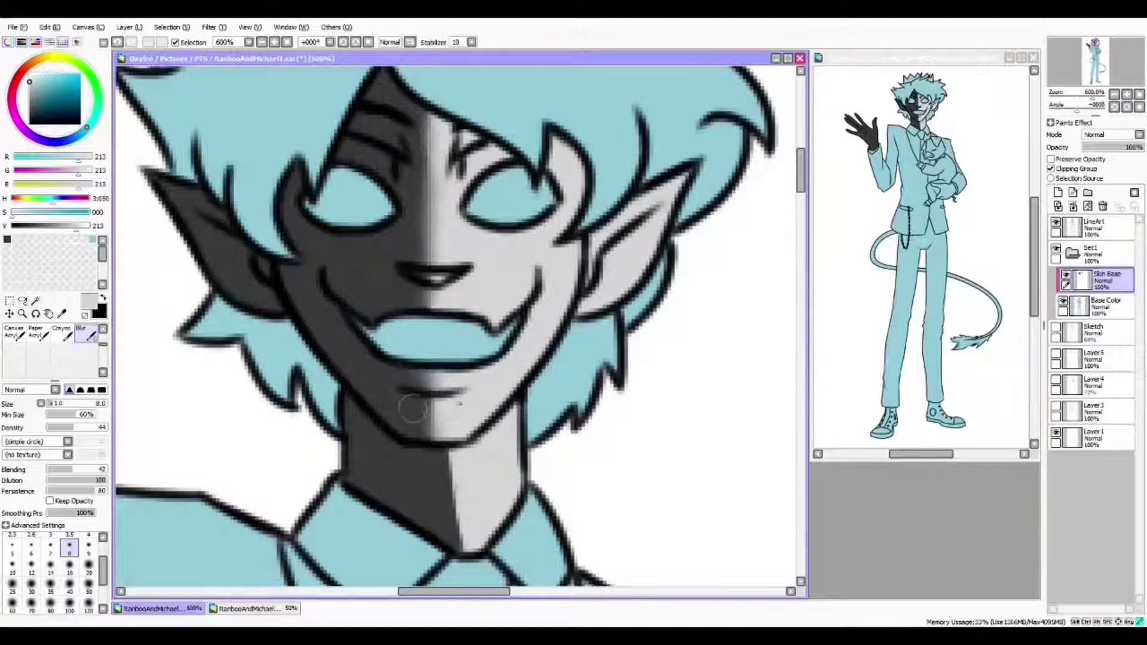
pyautogui.scroll(-4, 450, 487)
pyautogui.scroll(3, 450, 487)
pyautogui.hotkey('ctrl', 'u')
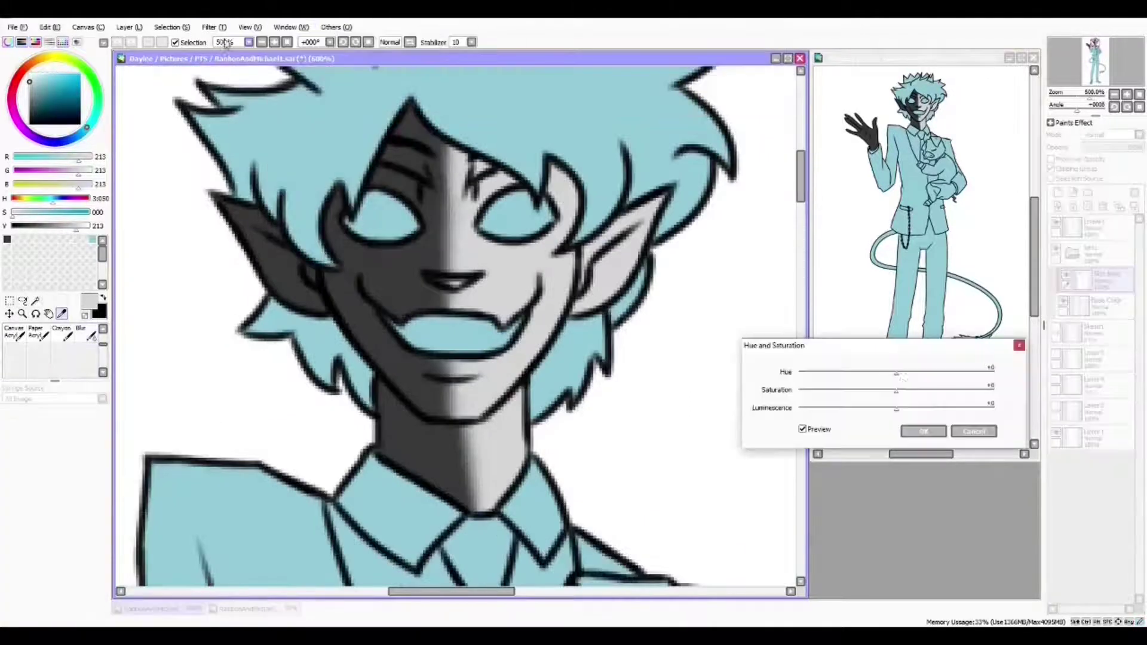
pyautogui.press('Return')
pyautogui.scroll(-2, 460, 329)
pyautogui.scroll(2, 460, 329)
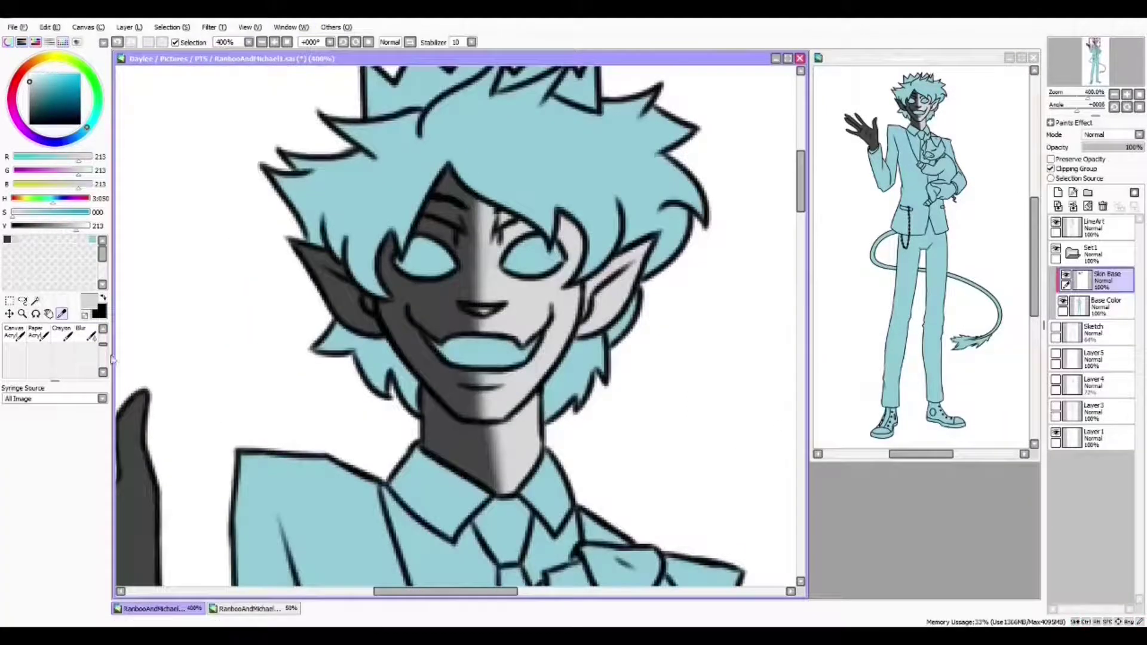
# Outline and fill the hand supporting the piglet-like character with light grey using a size 3.5 brush
pyautogui.scroll(3, 471, 394)
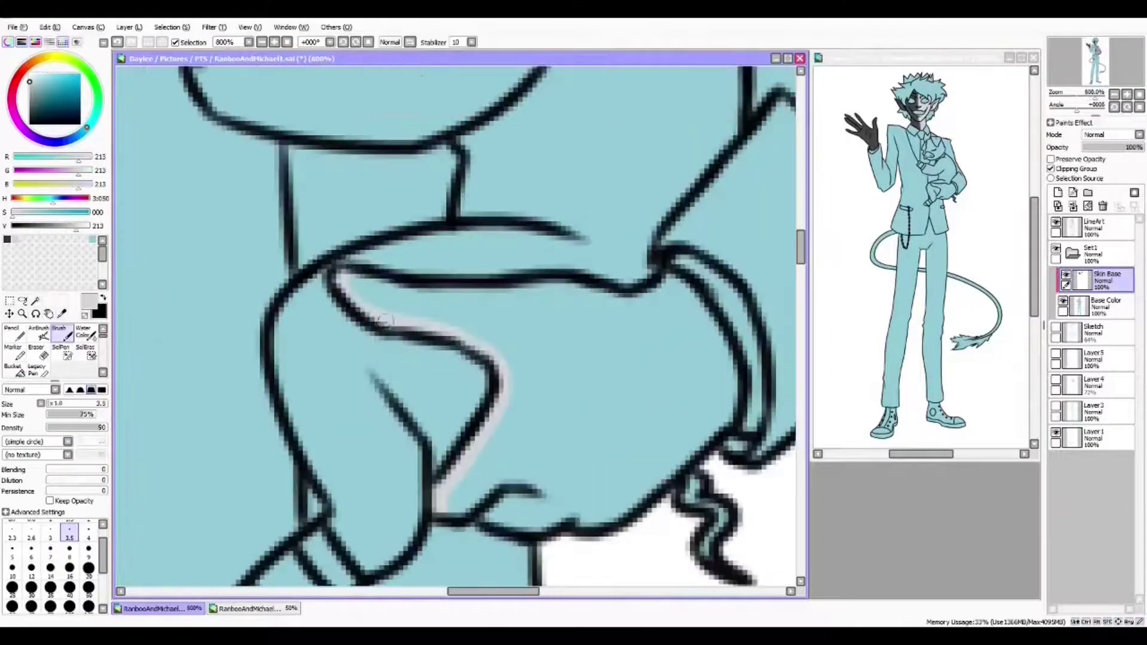
pyautogui.scroll(-2, 480, 379)
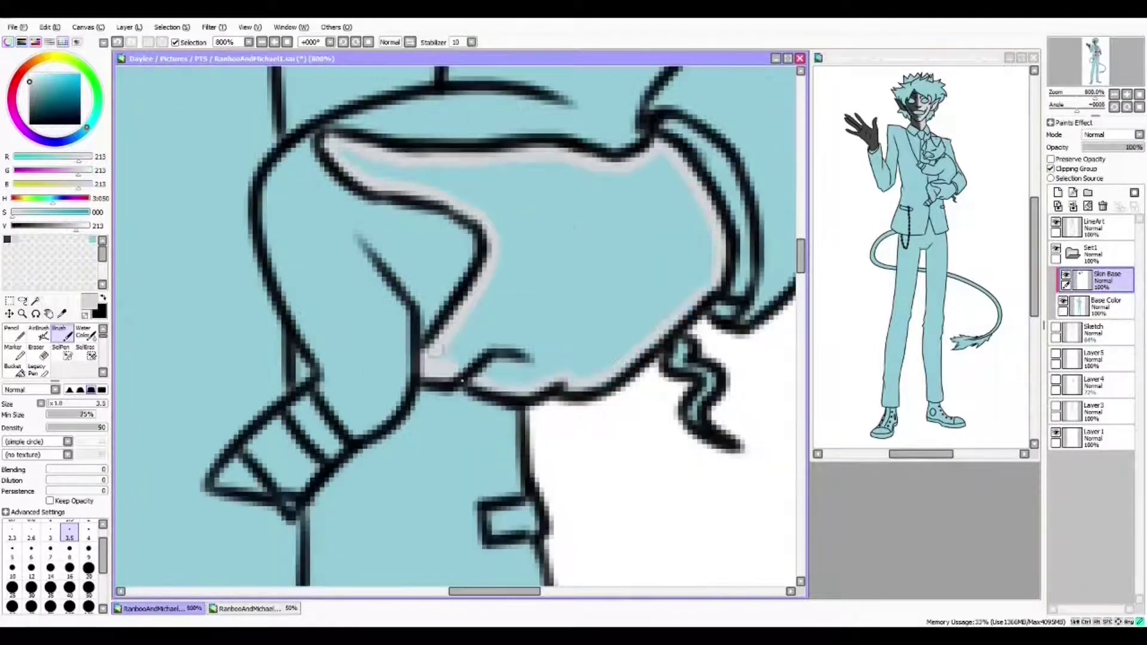
pyautogui.scroll(-6, 460, 329)
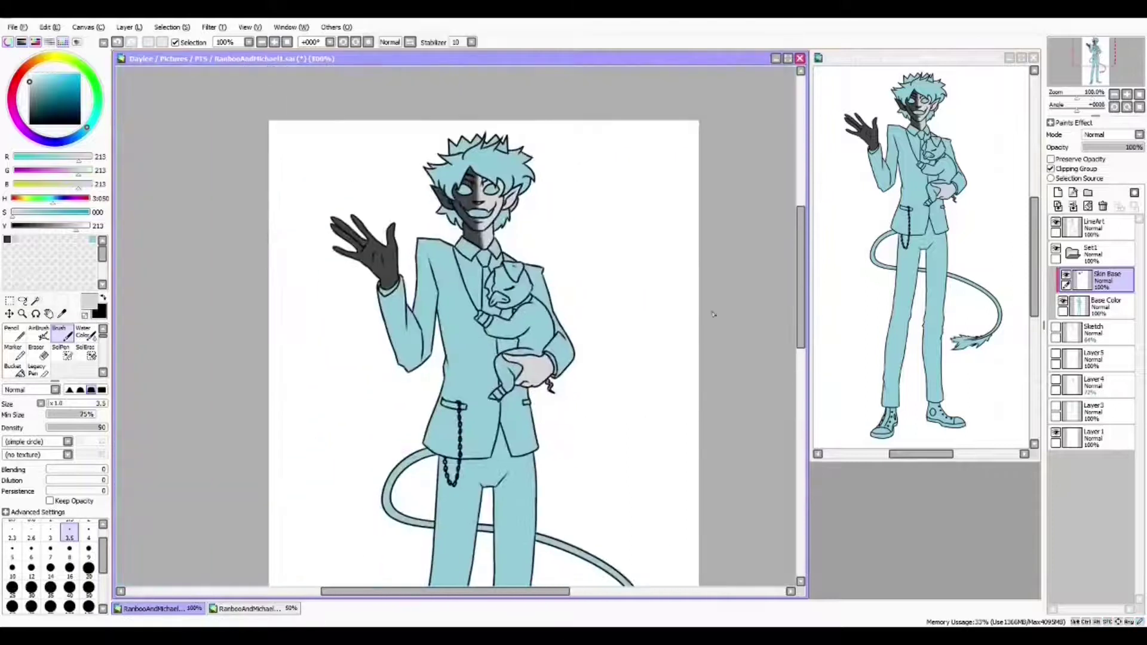
# Add a layer named Hair Base above Skin Base
pyautogui.click(1057, 192)
pyautogui.doubleClick(1103, 280)
pyautogui.write('Hair Base')
pyautogui.press('Return')
# Outline the left-hand hair from the ear up to the crown in near-black (RGB 28, 28, 28) with a size 3.5 brush
pyautogui.click(21, 226)
pyautogui.scroll(5, 435, 327)
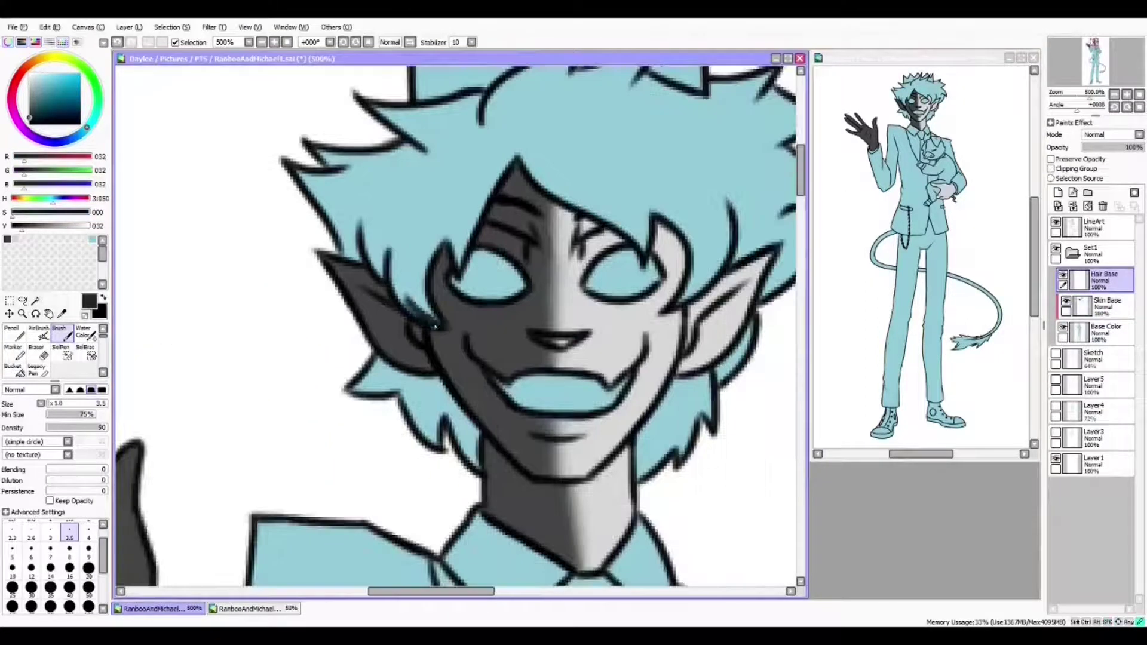
pyautogui.scroll(1, 430, 300)
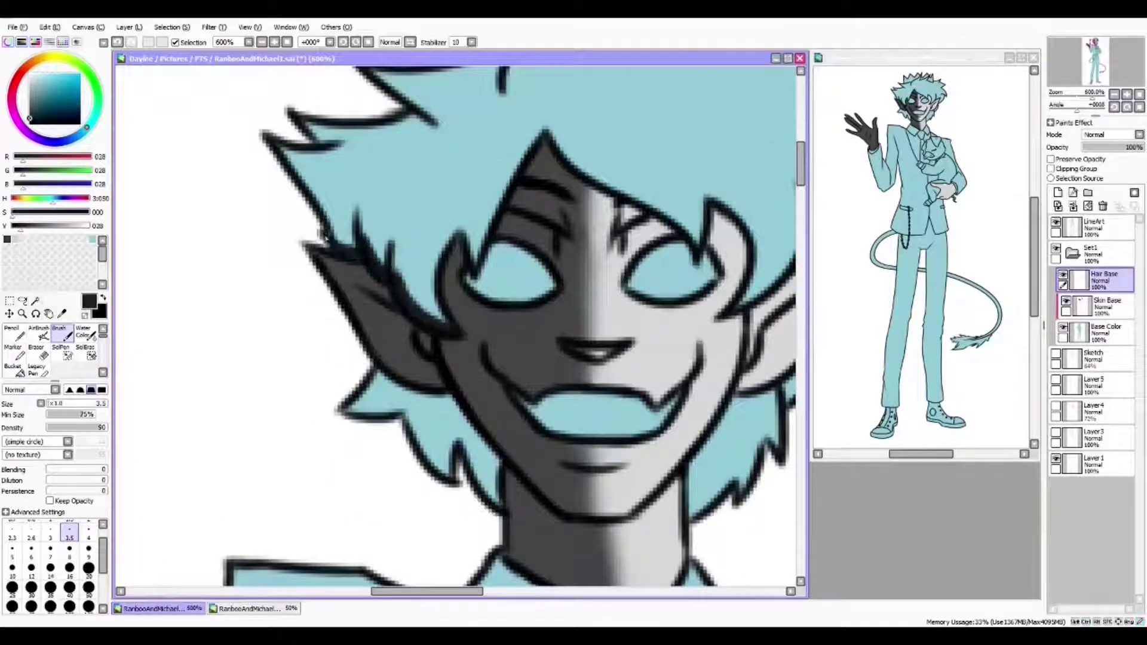
pyautogui.scroll(3, 322, 236)
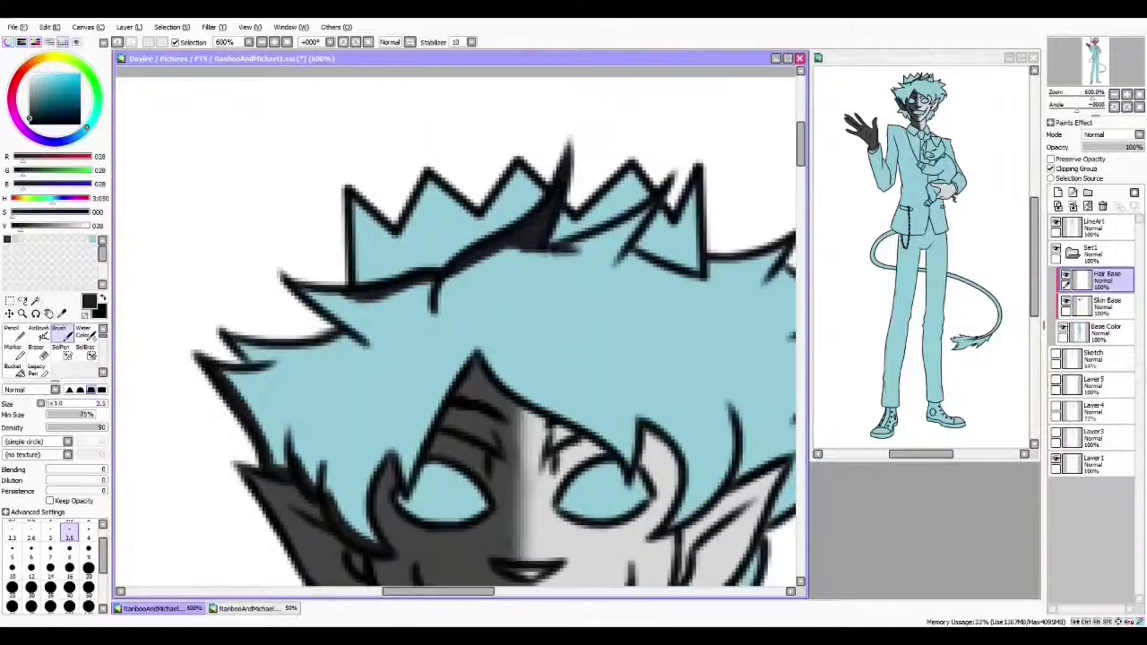
pyautogui.scroll(-2, 620, 273)
pyautogui.hscroll(3, 619, 273)
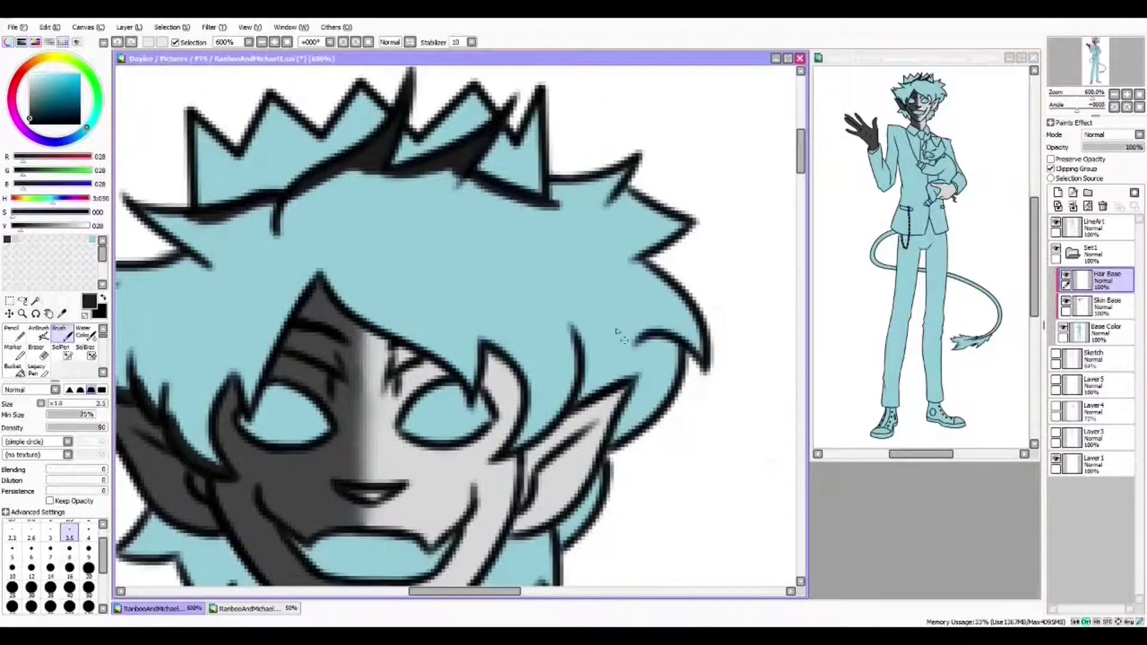
pyautogui.scroll(-1, 620, 336)
pyautogui.hscroll(-2, 620, 336)
pyautogui.scroll(1, 530, 91)
pyautogui.hscroll(1, 530, 91)
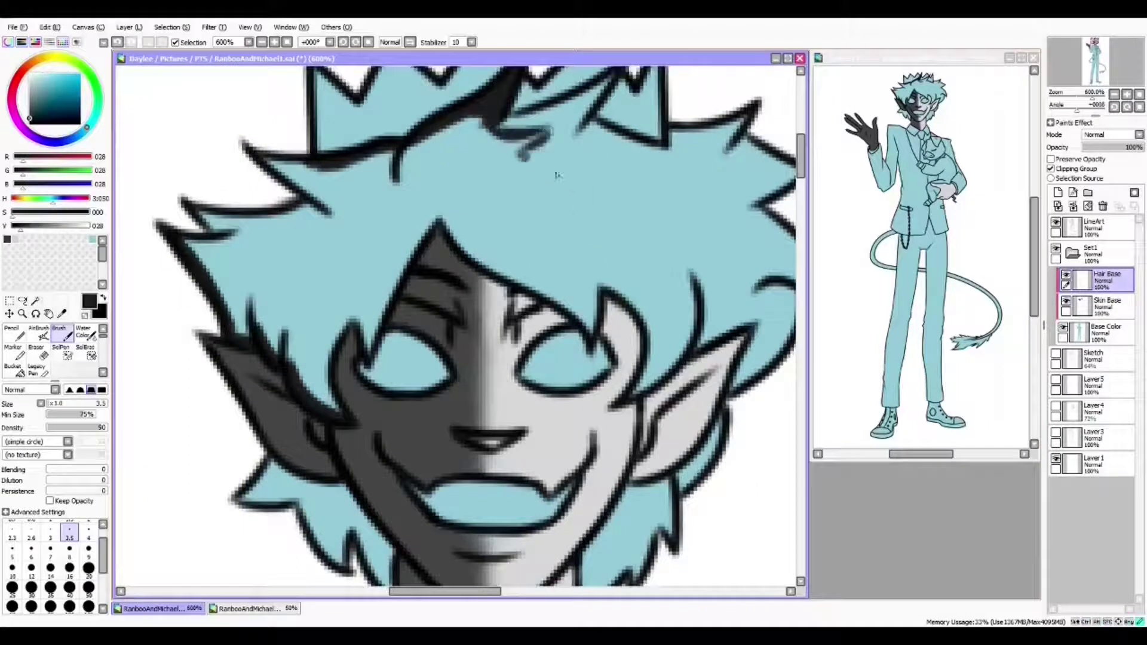
pyautogui.scroll(-1, 537, 180)
pyautogui.hscroll(1, 537, 179)
pyautogui.hotkey('ctrl', 'z')
# Paint the near-black curled strands and fringe edge that divide the left-hand hair from the right-hand half
pyautogui.moveTo(428, 154); pyautogui.dragTo(554, 295)
pyautogui.scroll(1, 545, 287)
pyautogui.hscroll(-1, 545, 287)
pyautogui.moveTo(430, 197); pyautogui.dragTo(553, 292)
pyautogui.moveTo(466, 164); pyautogui.dragTo(516, 265)
pyautogui.scroll(1, 538, 251)
pyautogui.hscroll(-1, 538, 251)
pyautogui.moveTo(490, 226)
pyautogui.mouseDown()
pyautogui.moveTo(563, 232)
pyautogui.moveTo(508, 182)
pyautogui.moveTo(400, 254)
pyautogui.mouseUp()
# Fill the inside of the left-hand hair with near-black using a larger brush, finishing at size 5
pyautogui.hscroll(1, 526, 197)
pyautogui.press(']')
pyautogui.press(']')
pyautogui.press(']')
pyautogui.press(']')
pyautogui.hscroll(-1, 454, 215)
pyautogui.scroll(-1, 453, 215)
pyautogui.moveTo(478, 167)
pyautogui.mouseDown()
pyautogui.moveTo(442, 227)
pyautogui.moveTo(318, 302)
pyautogui.moveTo(376, 233)
pyautogui.mouseUp()
pyautogui.scroll(-1, 359, 269)
pyautogui.hscroll(1, 359, 268)
pyautogui.press('[')
pyautogui.press('[')
pyautogui.moveTo(347, 406)
pyautogui.mouseDown()
pyautogui.moveTo(316, 299)
pyautogui.moveTo(365, 228)
pyautogui.moveTo(427, 253)
pyautogui.mouseUp()
pyautogui.hscroll(1, 375, 258)
# Outline the fringe and ear edges of the right-hand hair on Hair Base in light grey (RGB 206, 206, 206) at size 3.5
pyautogui.click(1105, 306)
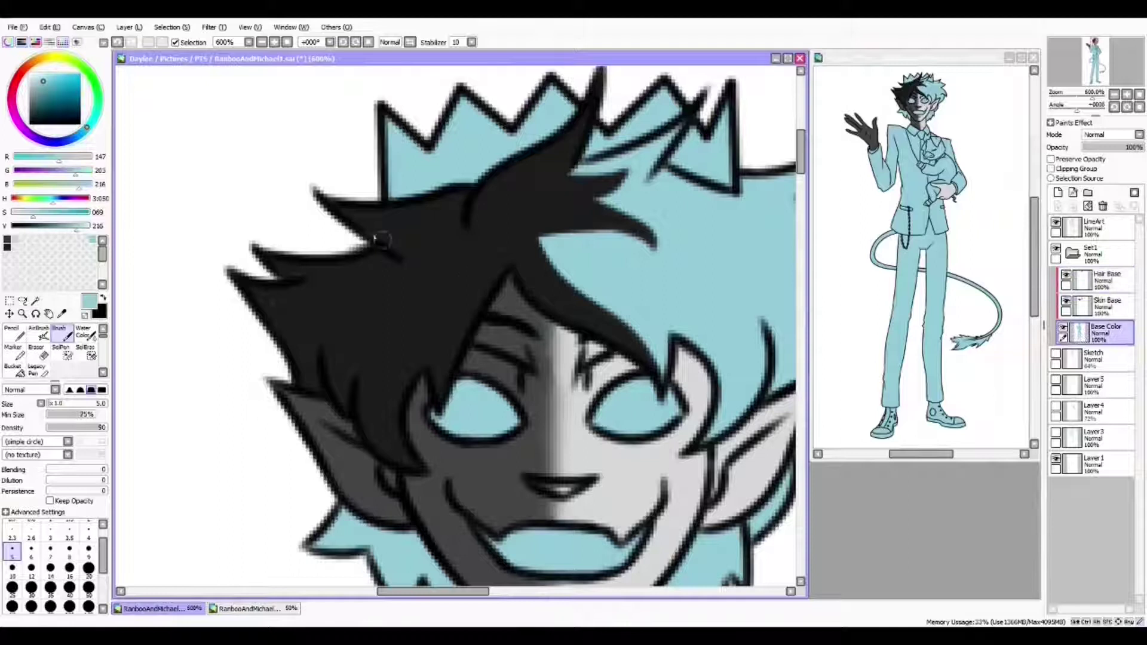
pyautogui.scroll(-1, 375, 245)
pyautogui.keyDown('alt'); pyautogui.click(484, 365); pyautogui.keyUp('alt')
pyautogui.press('[')
pyautogui.press('[')
pyautogui.press('[')
pyautogui.hscroll(1, 481, 365)
pyautogui.scroll(1, 481, 366)
pyautogui.keyDown('alt'); pyautogui.click(481, 366); pyautogui.keyUp('alt')
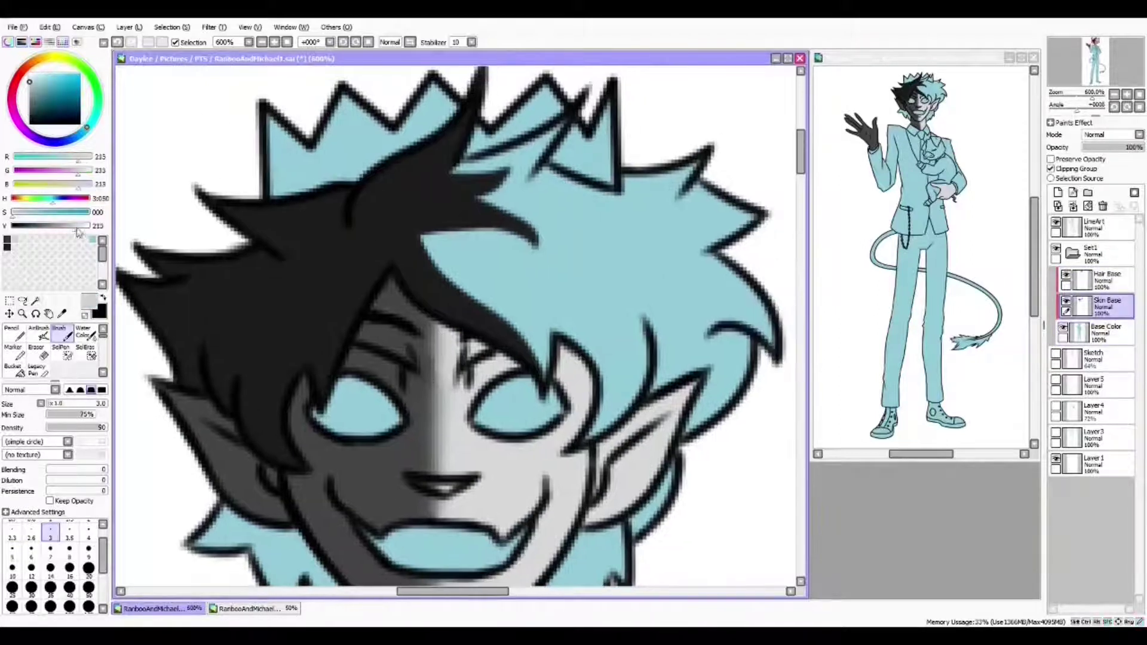
pyautogui.keyDown('ctrl'); pyautogui.keyDown('shift'); pyautogui.click(421, 236); pyautogui.keyUp('shift'); pyautogui.keyUp('ctrl')
pyautogui.scroll(-1, 535, 343)
pyautogui.hscroll(1, 536, 343)
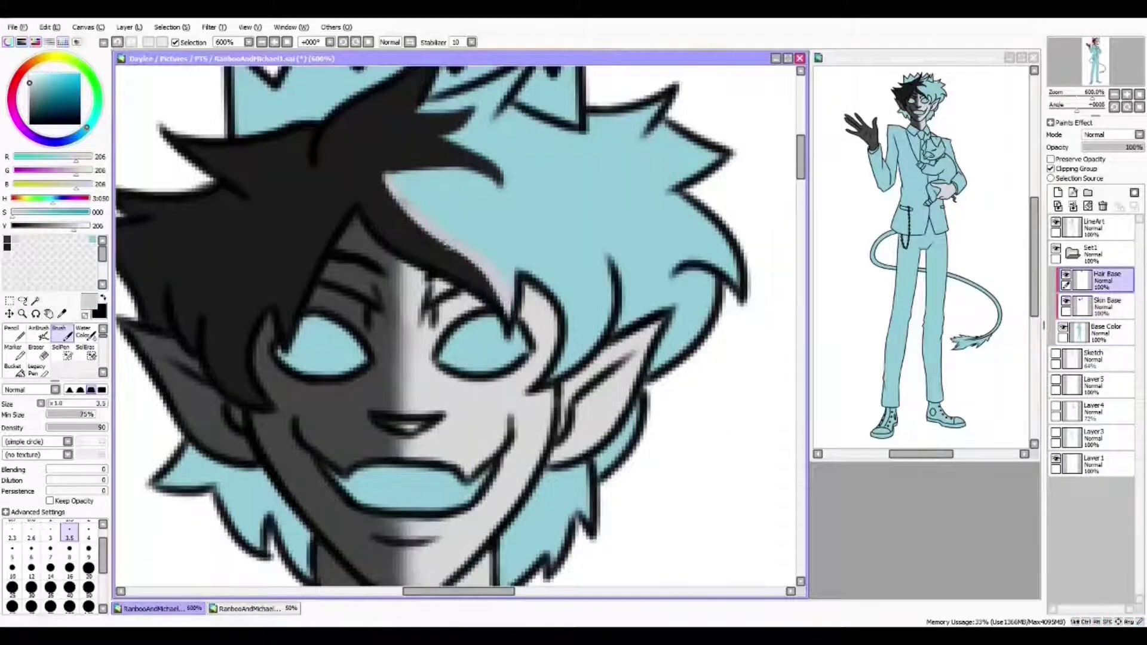
pyautogui.scroll(-1, 518, 266)
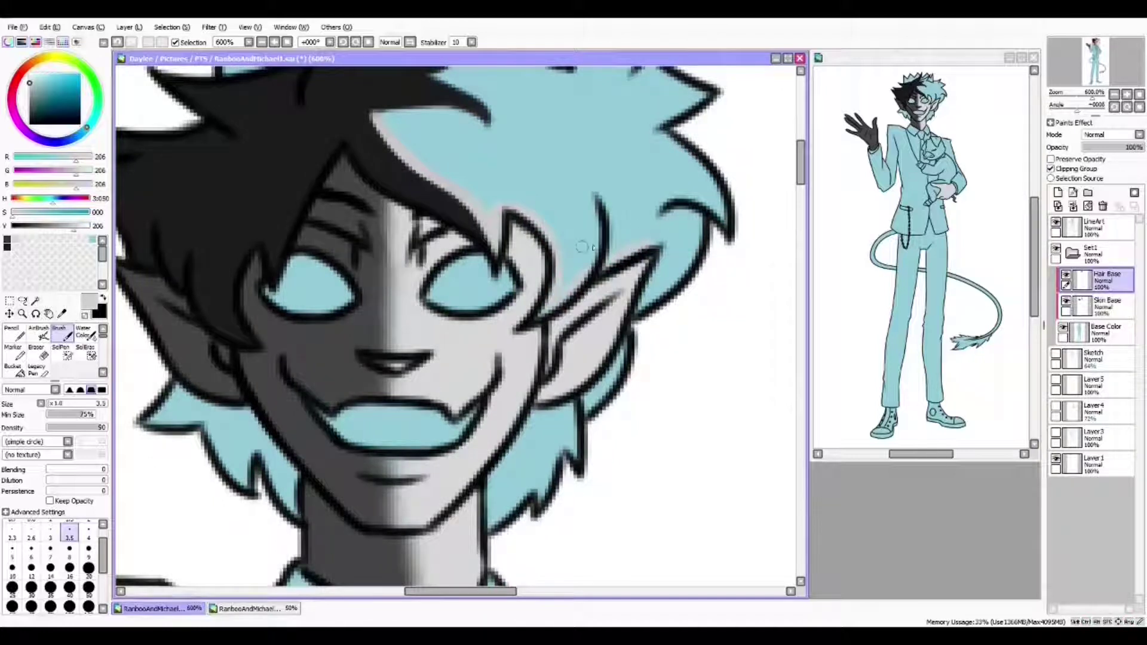
# Finish the light grey outline below the crown and bucket-fill the right-hand hair with the same grey
pyautogui.scroll(1, 582, 391)
pyautogui.hscroll(1, 582, 391)
pyautogui.scroll(2, 483, 325)
pyautogui.hscroll(-1, 483, 325)
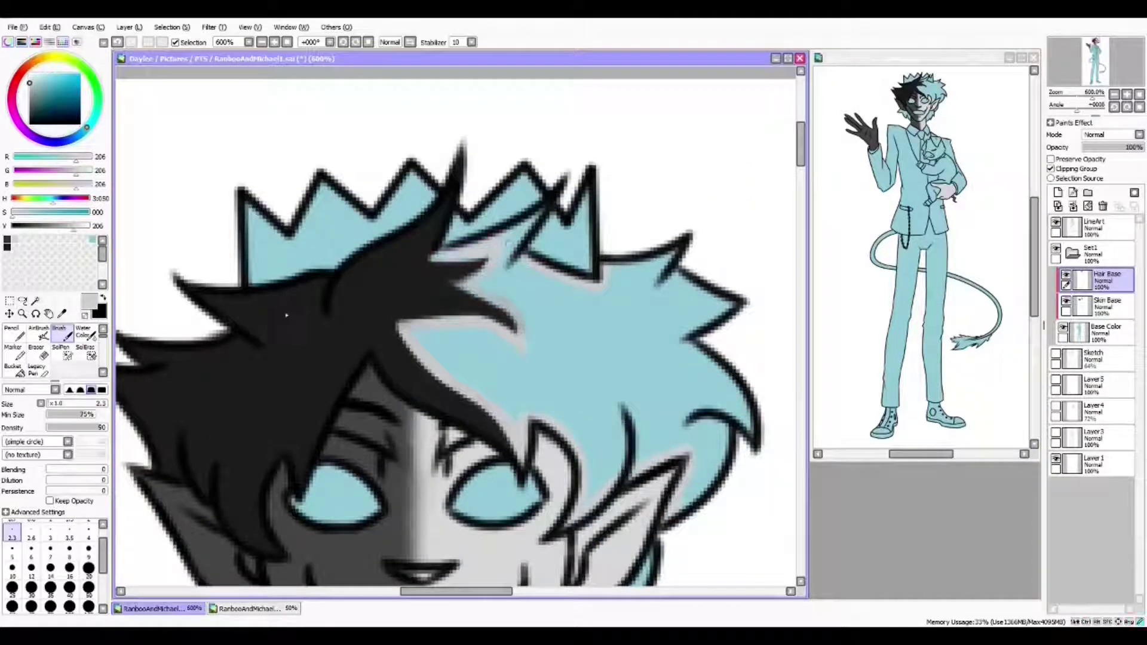
pyautogui.scroll(-1, 455, 256)
pyautogui.click(14, 371)
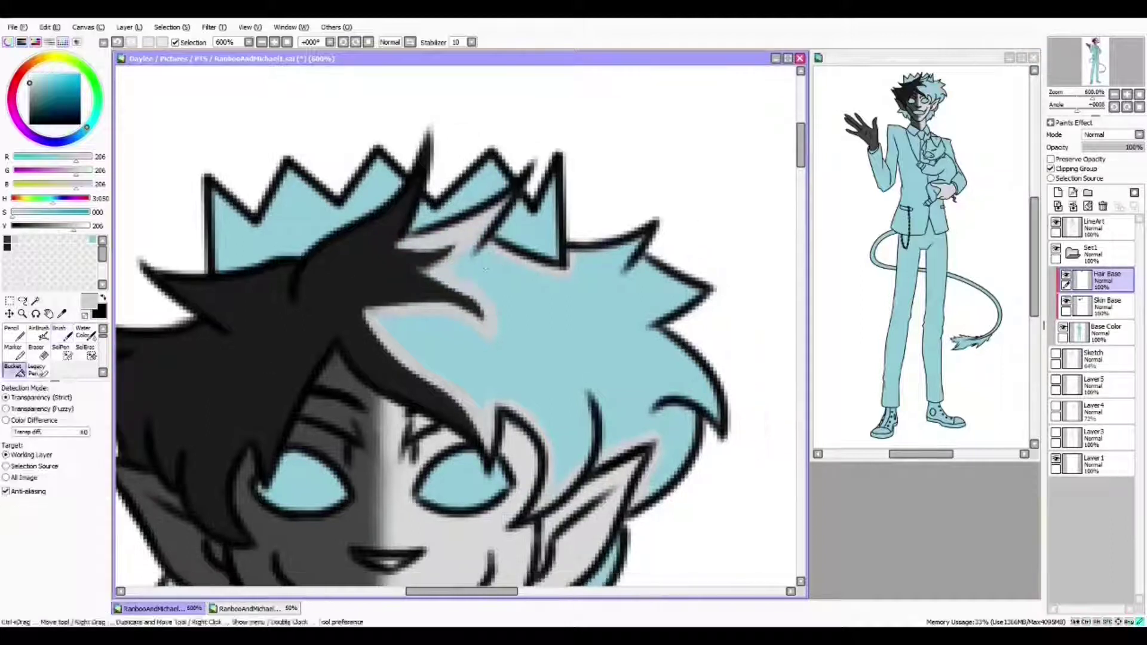
pyautogui.click(568, 334)
# Paint the hair behind the neck light grey on the right-hand side and near-black on the left-hand side with a size 5 brush
pyautogui.click(62, 333)
pyautogui.scroll(-5, 600, 372)
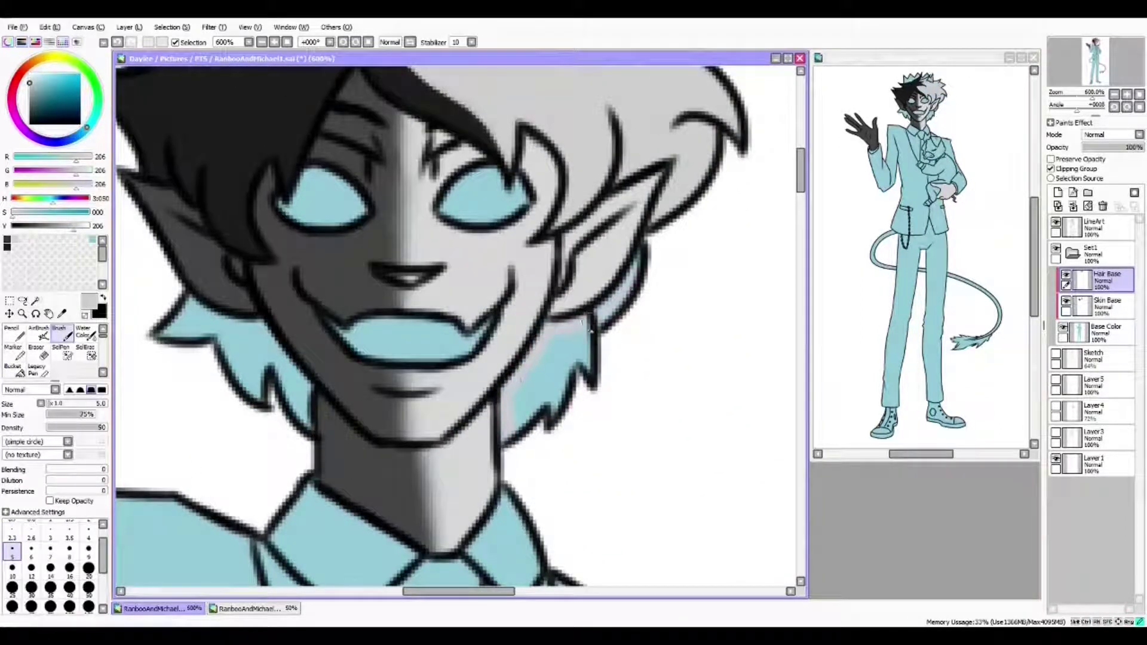
pyautogui.scroll(1, 284, 161)
pyautogui.keyDown('alt'); pyautogui.click(298, 394); pyautogui.keyUp('alt')
pyautogui.moveTo(293, 391); pyautogui.dragTo(364, 442)
pyautogui.moveTo(335, 391); pyautogui.dragTo(412, 436)
pyautogui.hscroll(-1, 412, 436)
pyautogui.moveTo(370, 347)
pyautogui.mouseDown()
pyautogui.moveTo(418, 366)
pyautogui.moveTo(382, 412)
pyautogui.mouseUp()
pyautogui.scroll(1, 382, 412)
pyautogui.hscroll(-1, 382, 412)
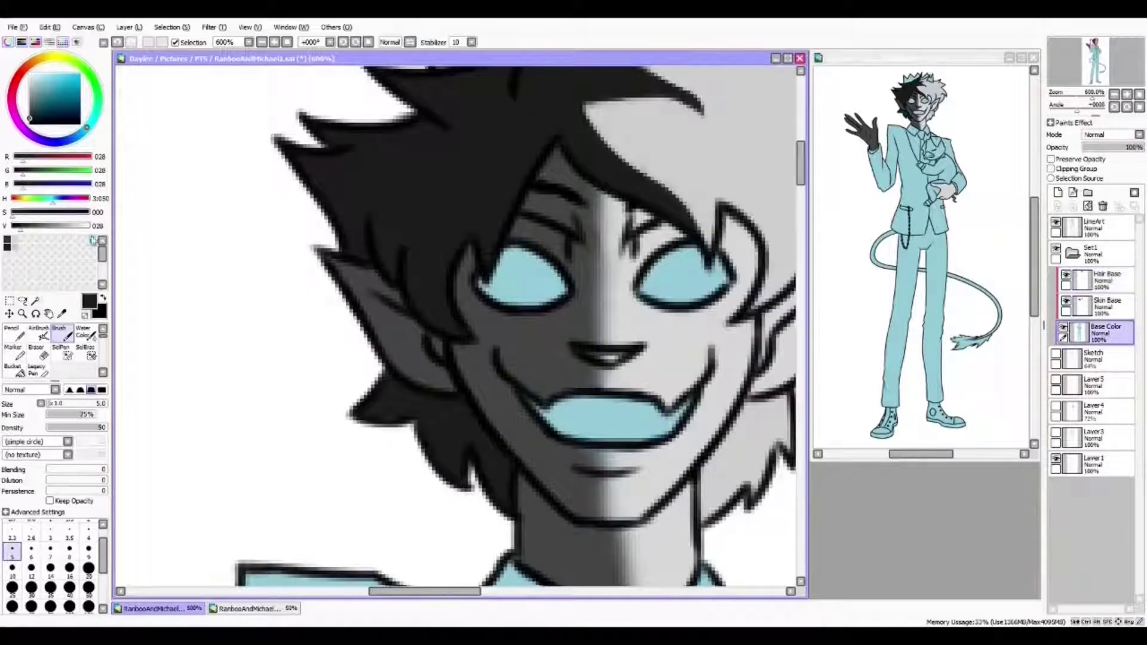
# Add a layer named Crown Base above Hair Base
pyautogui.scroll(-1, 396, 323)
pyautogui.keyDown('alt'); pyautogui.click(397, 348); pyautogui.keyUp('alt')
pyautogui.press('-')
pyautogui.scroll(3, 549, 353)
pyautogui.click(1057, 193)
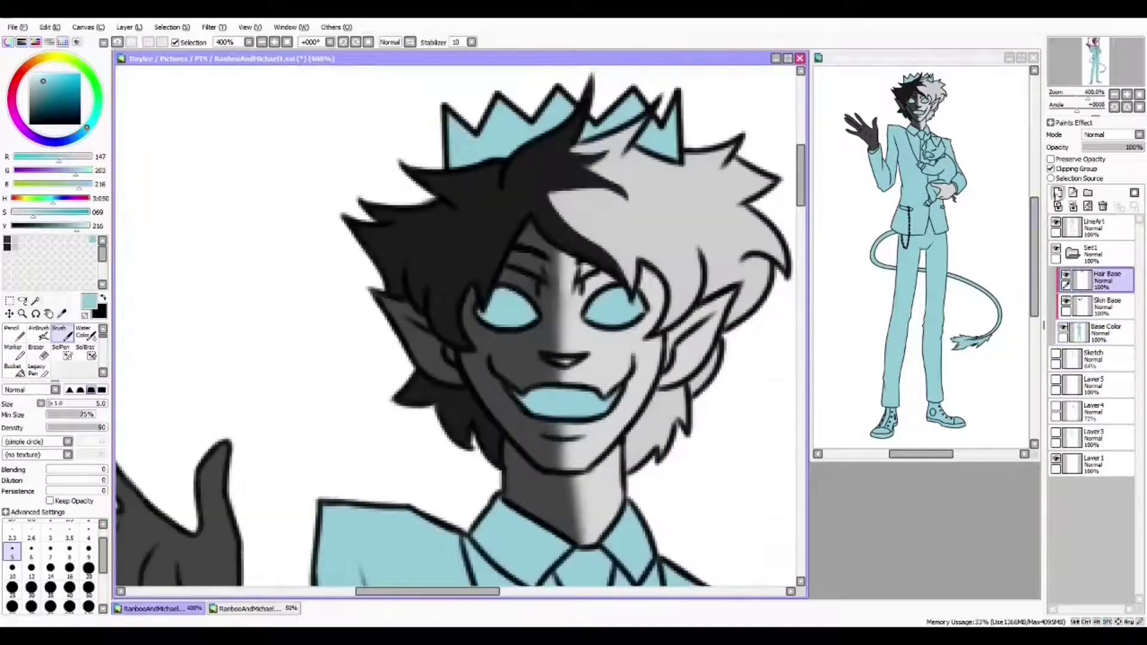
pyautogui.doubleClick(1105, 279)
pyautogui.write('Crown Base')
pyautogui.press('Return')
# Clip Crown Base to the base colour and paint the whole crown gold, using brush sizes 5 and 3.5
pyautogui.press('+')
pyautogui.moveTo(436, 250); pyautogui.dragTo(413, 264)
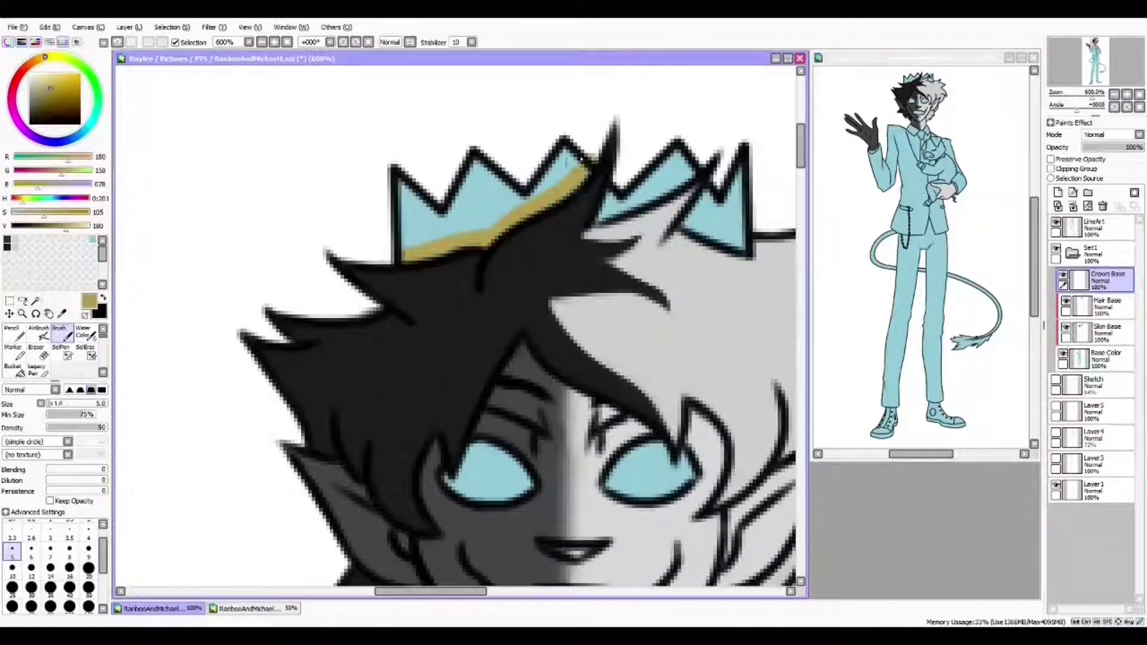
pyautogui.click(1050, 168)
pyautogui.click(70, 533)
pyautogui.hscroll(1, 455, 352)
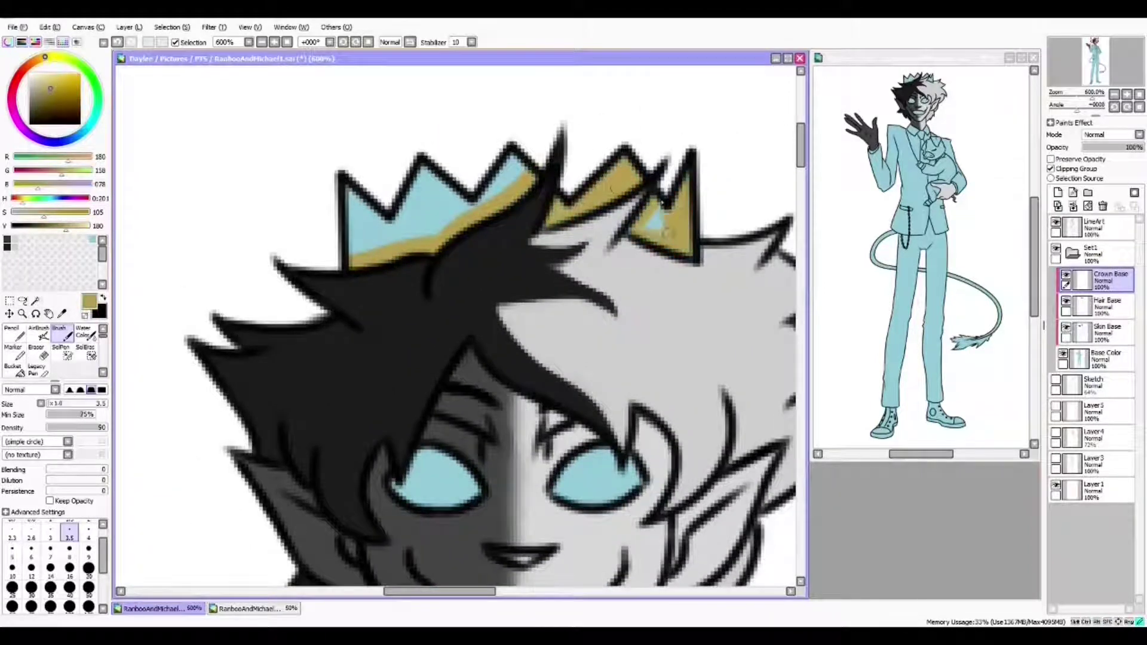
pyautogui.scroll(1, 661, 204)
pyautogui.moveTo(370, 287); pyautogui.dragTo(436, 227)
pyautogui.moveTo(418, 269); pyautogui.dragTo(538, 197)
# Shift the crown to a lighter yellow gold with a Hue and Saturation adjustment
pyautogui.hotkey('ctrl', 'u')
pyautogui.moveTo(901, 411); pyautogui.dragTo(906, 409)
pyautogui.click(923, 432)
# Fill the unpainted gap below the lower lip on Skin Base with the matching dark and light greys at size 3.5
pyautogui.press('-')
pyautogui.press('-')
pyautogui.scroll(-1, 454, 328)
pyautogui.click(1108, 331)
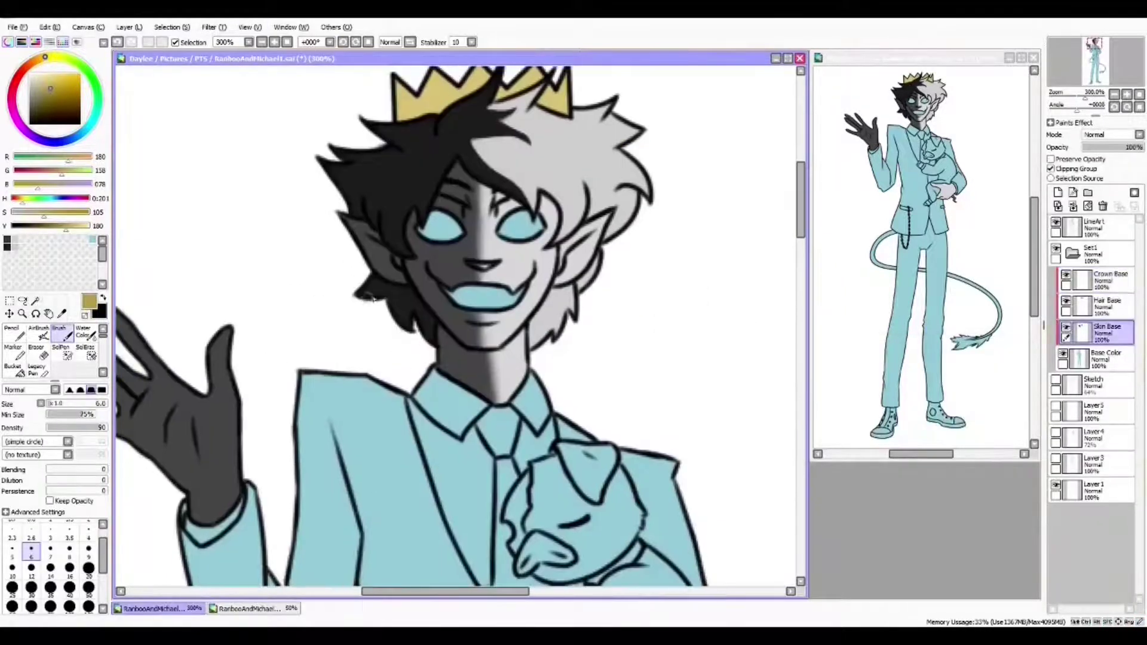
pyautogui.press('+')
pyautogui.press('+')
pyautogui.press('+')
pyautogui.press('+')
pyautogui.keyDown('alt'); pyautogui.click(144, 230); pyautogui.keyUp('alt')
pyautogui.press('[')
pyautogui.press('[')
pyautogui.press('[')
pyautogui.keyDown('alt'); pyautogui.click(583, 302); pyautogui.keyUp('alt')
pyautogui.keyDown('alt'); pyautogui.click(428, 304); pyautogui.keyUp('alt')
pyautogui.keyDown('alt'); pyautogui.click(472, 320); pyautogui.keyUp('alt')
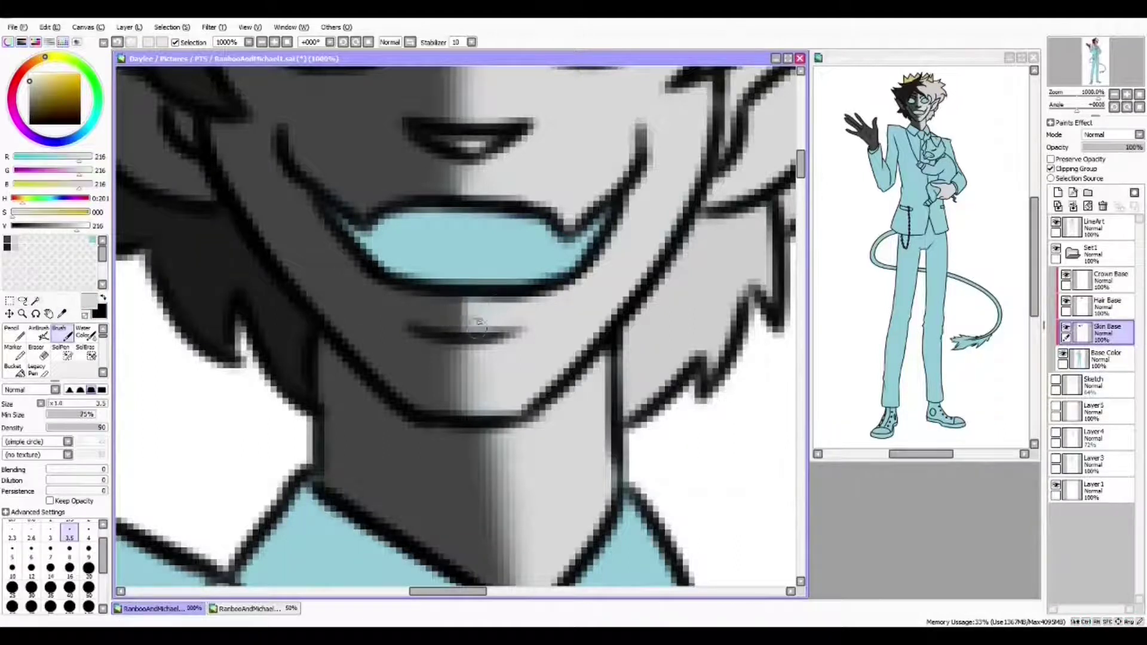
# Blur the dark and light grey seam on the chin with a size 6 Blur brush
pyautogui.scroll(2, 454, 323)
pyautogui.press('b')
pyautogui.moveTo(445, 426); pyautogui.dragTo(431, 444)
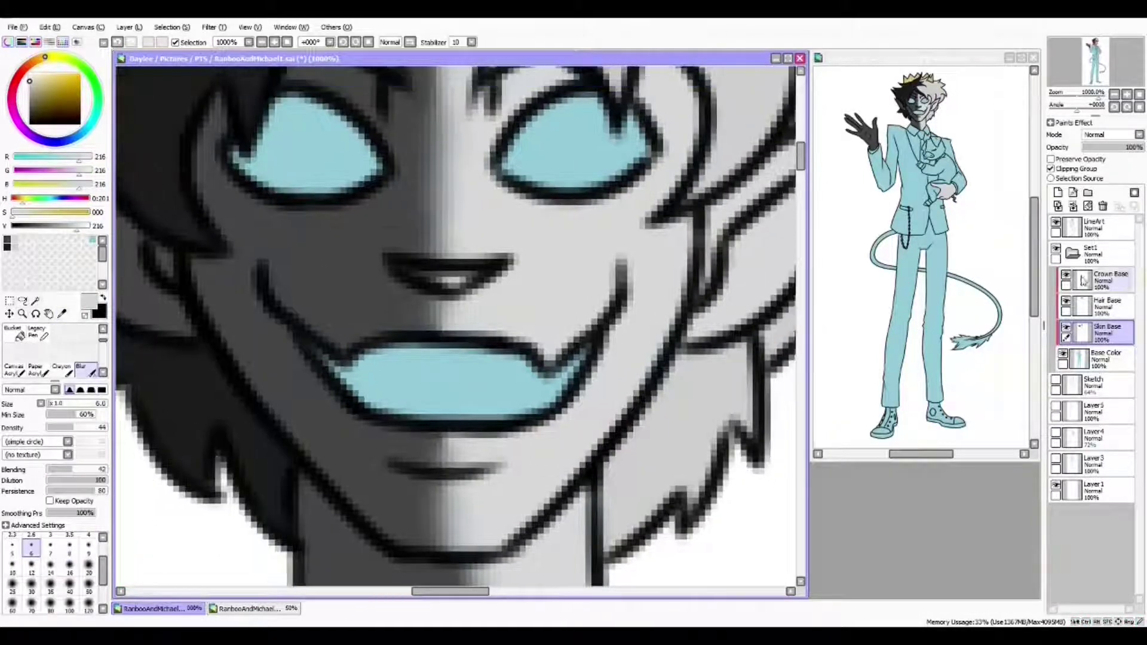
# Add a layer named Face Base above Crown Base and fill the mouth with white using a size 3.5 brush
pyautogui.click(1057, 192)
pyautogui.doubleClick(1115, 278)
pyautogui.press('Return')
pyautogui.press('b')
pyautogui.moveTo(332, 367)
pyautogui.mouseDown()
pyautogui.moveTo(448, 417)
pyautogui.moveTo(526, 359)
pyautogui.moveTo(548, 391)
pyautogui.mouseUp()
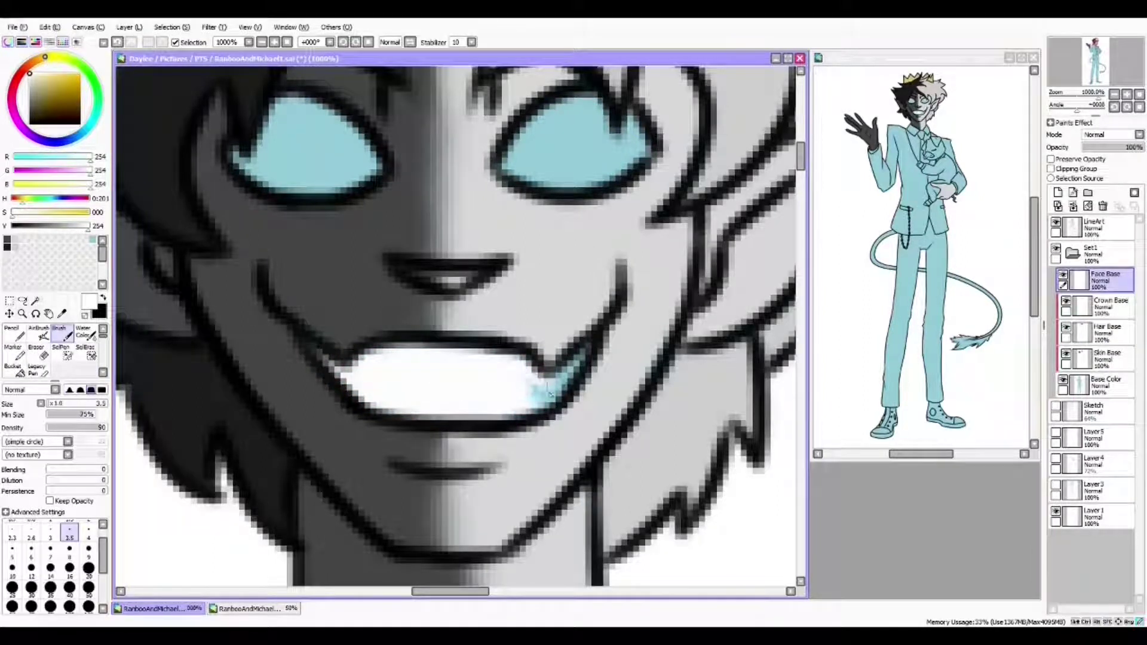
pyautogui.moveTo(474, 353); pyautogui.dragTo(489, 478)
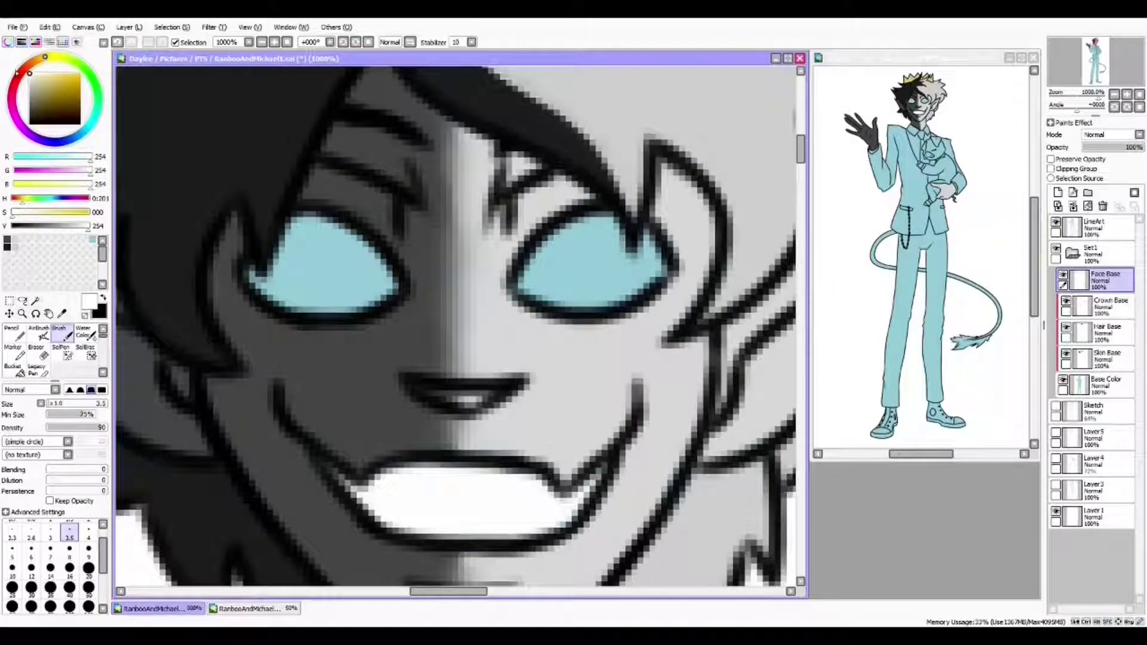
# Fill the right-hand eye with red and the left-hand eye with green, and soften both with a Hue and Saturation adjustment
pyautogui.click(17, 76)
pyautogui.click(62, 81)
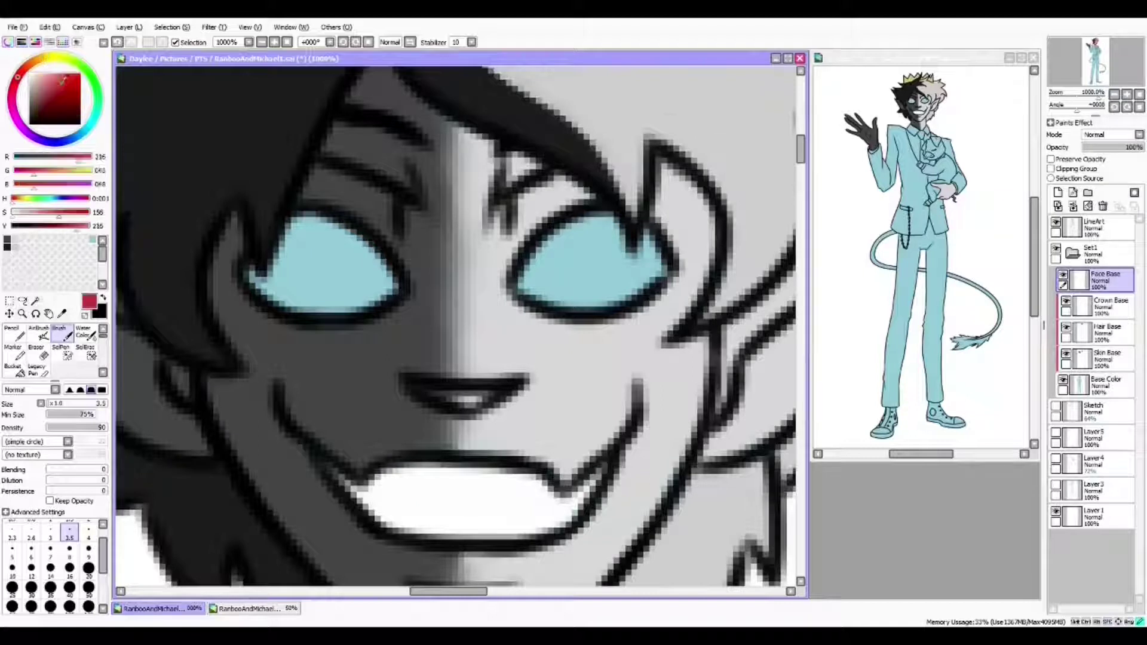
pyautogui.moveTo(526, 280)
pyautogui.mouseDown()
pyautogui.moveTo(621, 239)
pyautogui.moveTo(657, 280)
pyautogui.moveTo(645, 259)
pyautogui.mouseUp()
pyautogui.click(96, 85)
pyautogui.moveTo(289, 310)
pyautogui.mouseDown()
pyautogui.moveTo(427, 305)
pyautogui.moveTo(335, 257)
pyautogui.moveTo(406, 311)
pyautogui.mouseUp()
pyautogui.hotkey('ctrl', 'u')
pyautogui.click(924, 431)
# Add a layer above Face Base and paint a round dark green iris in the left-hand eye at size 3.5
pyautogui.click(1058, 192)
pyautogui.click(48, 108)
pyautogui.moveTo(342, 264)
pyautogui.mouseDown()
pyautogui.moveTo(380, 287)
pyautogui.moveTo(370, 311)
pyautogui.mouseUp()
pyautogui.hotkey('ctrl', 'z')
pyautogui.scroll(-3, 382, 299)
pyautogui.scroll(2, 466, 359)
pyautogui.moveTo(465, 353)
pyautogui.mouseDown()
pyautogui.moveTo(513, 361)
pyautogui.moveTo(525, 332)
pyautogui.moveTo(500, 383)
pyautogui.moveTo(505, 349)
pyautogui.mouseUp()
pyautogui.scroll(-3, 474, 381)
pyautogui.scroll(3, 474, 381)
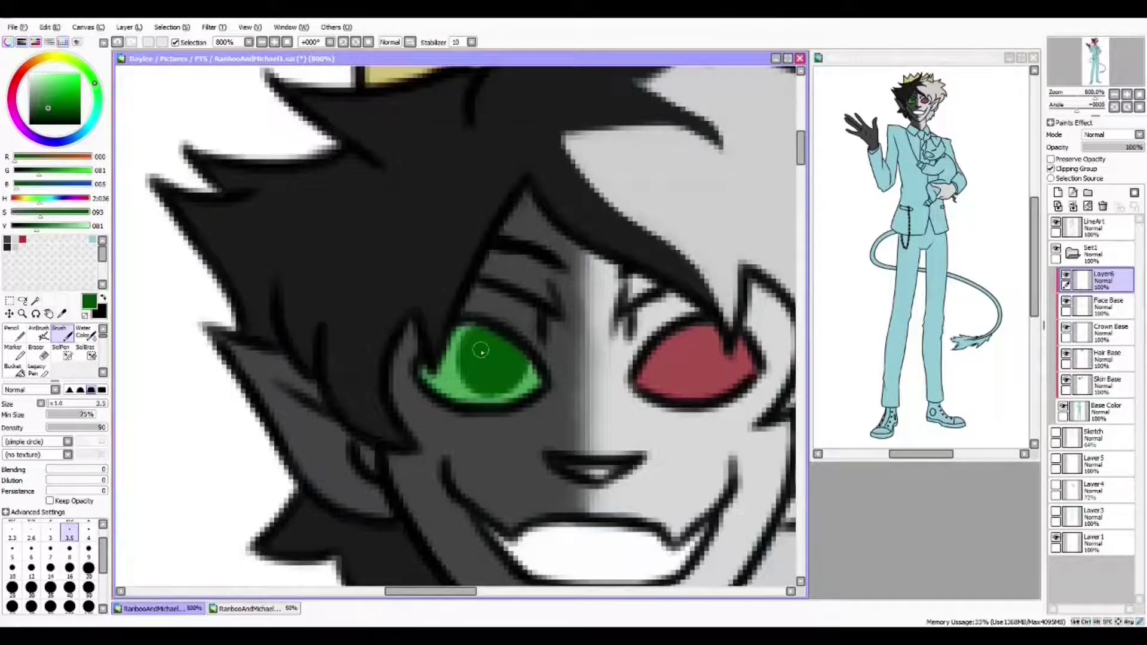
# Paint a round dark red iris (RGB 81, 0, 0) in the right-hand eye
pyautogui.scroll(-3, 481, 350)
pyautogui.scroll(3, 525, 293)
pyautogui.click(17, 78)
pyautogui.moveTo(508, 281)
pyautogui.mouseDown()
pyautogui.moveTo(514, 311)
pyautogui.moveTo(530, 291)
pyautogui.mouseUp()
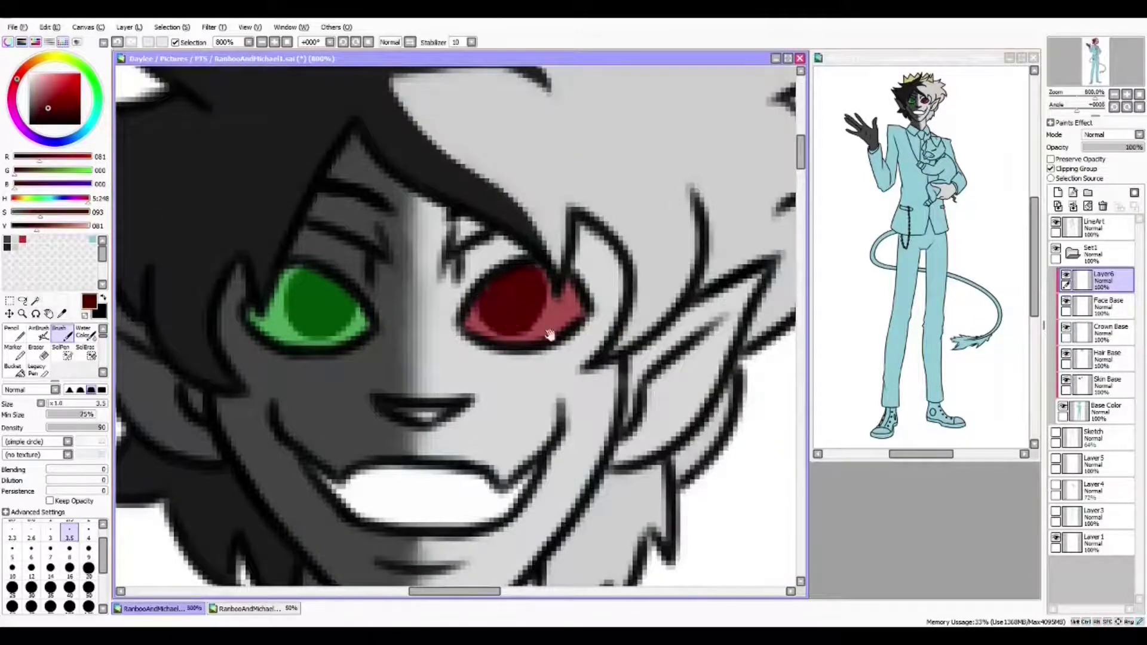
# Preserve the iris layer's opacity and paint darker red (RGB 63, 0, 0) and darker green (RGB 0, 54, 0) pupils inside the irises
pyautogui.scroll(-1, 550, 334)
pyautogui.scroll(1, 556, 329)
pyautogui.scroll(-1, 557, 329)
pyautogui.keyDown('alt'); pyautogui.click(568, 266); pyautogui.keyUp('alt')
pyautogui.scroll(1, 557, 329)
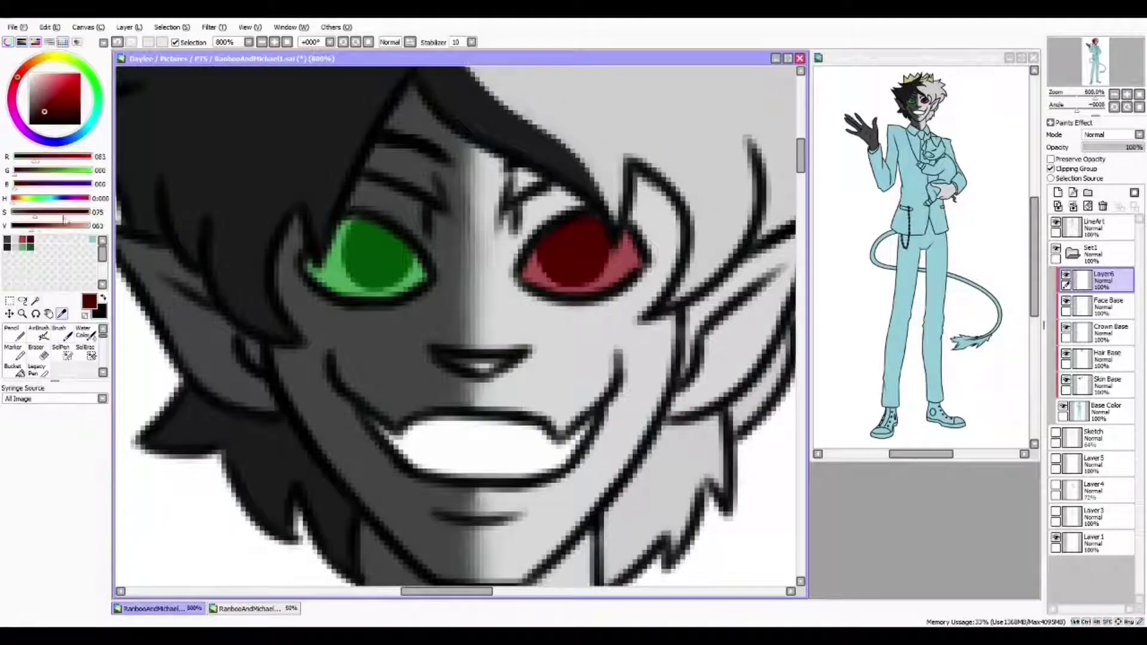
pyautogui.moveTo(586, 233); pyautogui.dragTo(535, 224)
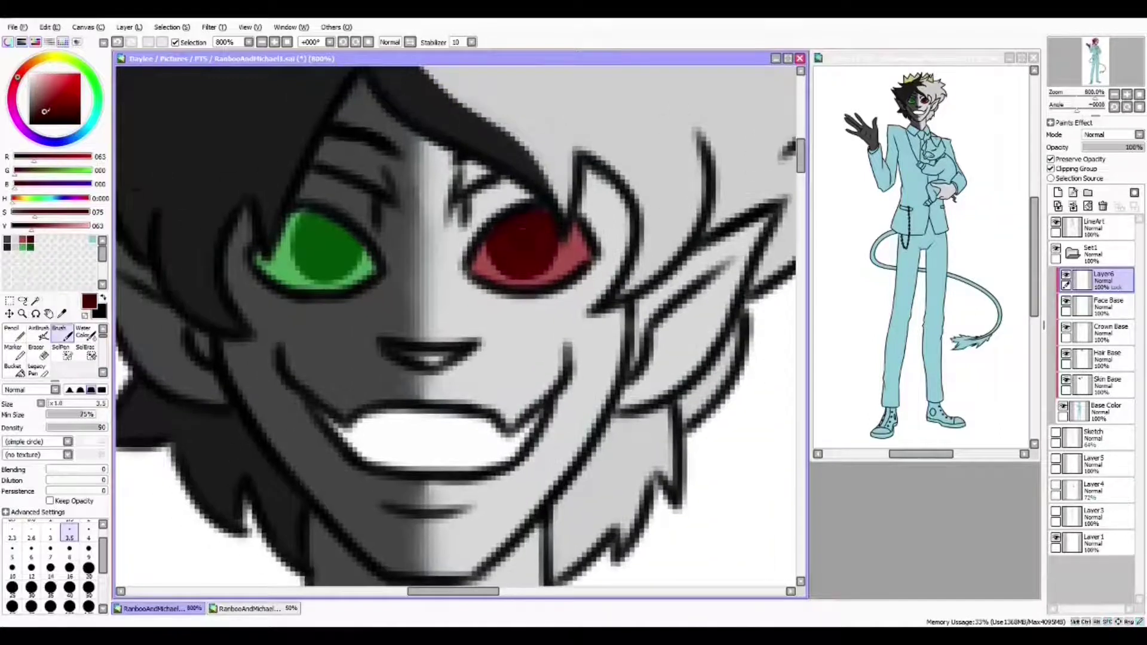
pyautogui.scroll(-1, 636, 238)
pyautogui.scroll(1, 418, 269)
pyautogui.keyDown('alt'); pyautogui.click(418, 268); pyautogui.keyUp('alt')
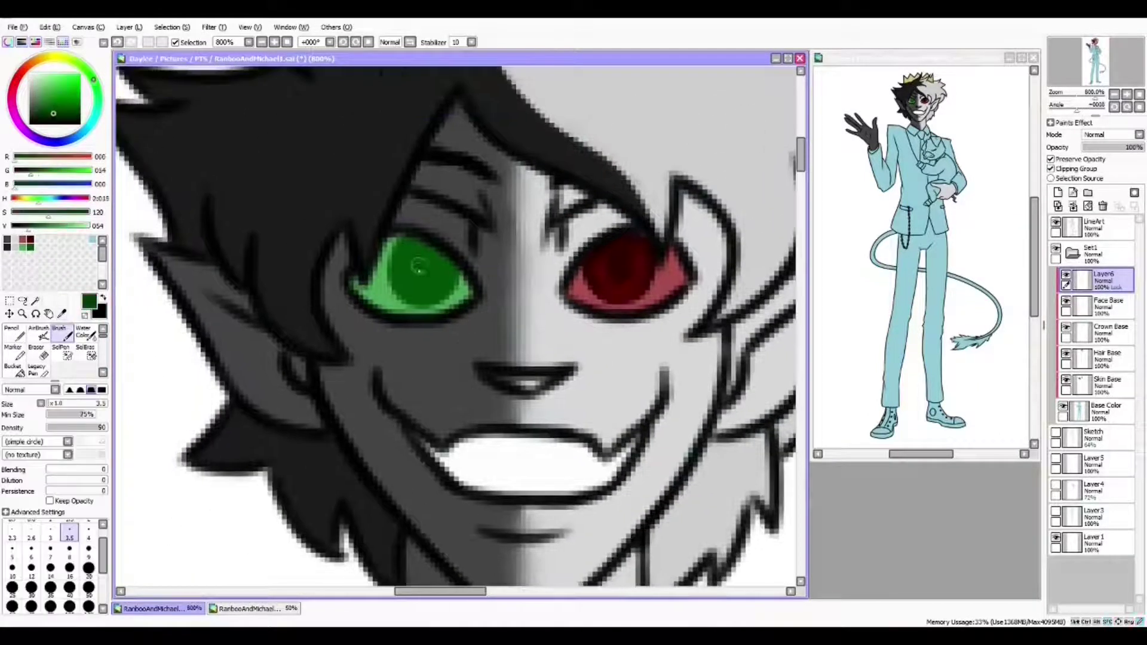
pyautogui.scroll(-1, 408, 290)
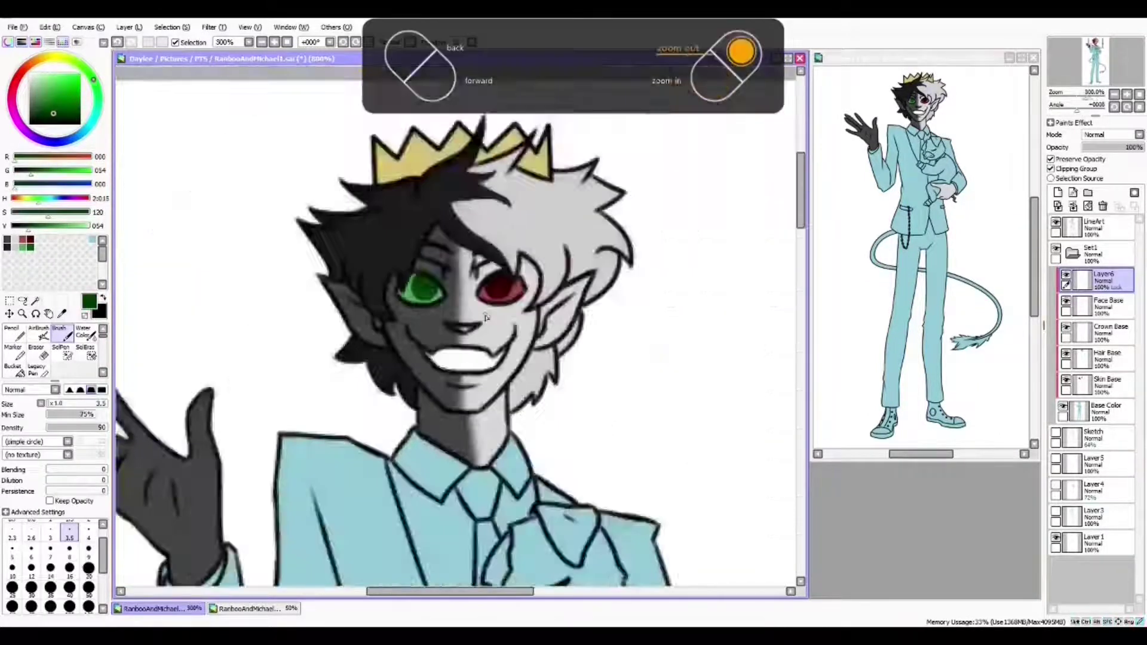
# Highlight the irises in bright green and bright red with a size 2.3 brush, and merge the iris layer into Face Base
pyautogui.scroll(1, 370, 299)
pyautogui.keyDown('alt'); pyautogui.click(370, 299); pyautogui.keyUp('alt')
pyautogui.press('[')
pyautogui.press('[')
pyautogui.press('[')
pyautogui.scroll(-1, 379, 310)
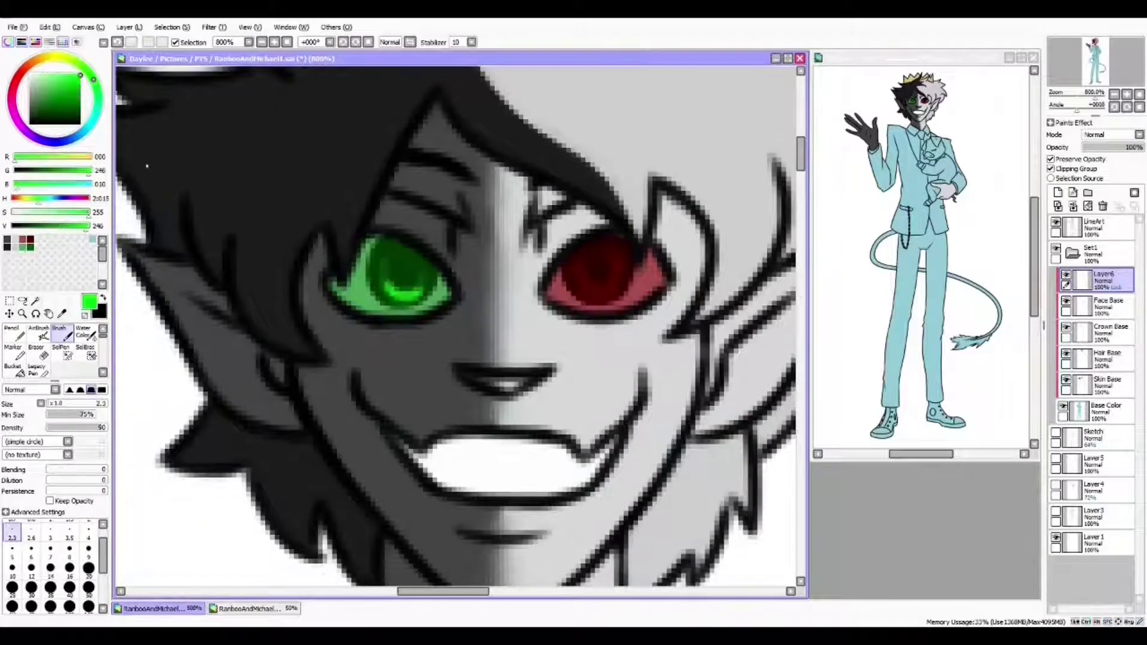
pyautogui.keyDown('alt'); pyautogui.click(573, 269); pyautogui.keyUp('alt')
pyautogui.scroll(-8, 525, 242)
pyautogui.scroll(1, 525, 242)
pyautogui.scroll(-3, 524, 242)
# Cover the background on Layer1 with muted dark green (RGB 78, 100, 76) using a size 500 brush
pyautogui.click(1092, 517)
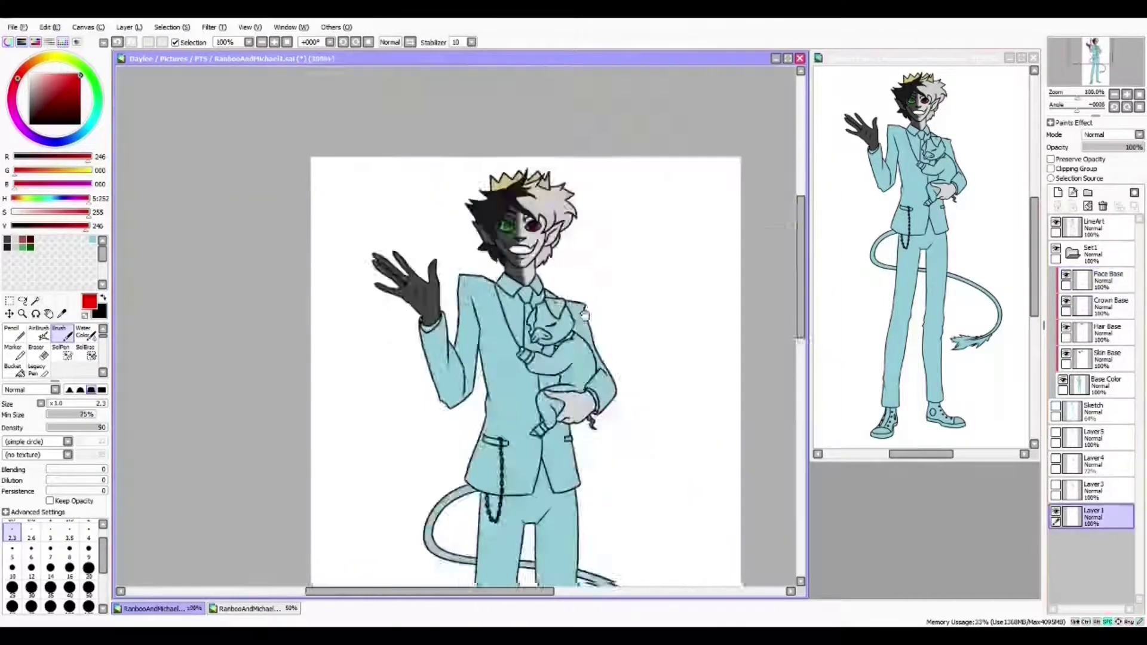
pyautogui.scroll(-1, 418, 299)
pyautogui.click(30, 246)
pyautogui.click(51, 606)
pyautogui.moveTo(418, 299); pyautogui.dragTo(326, 243)
pyautogui.scroll(4, 418, 299)
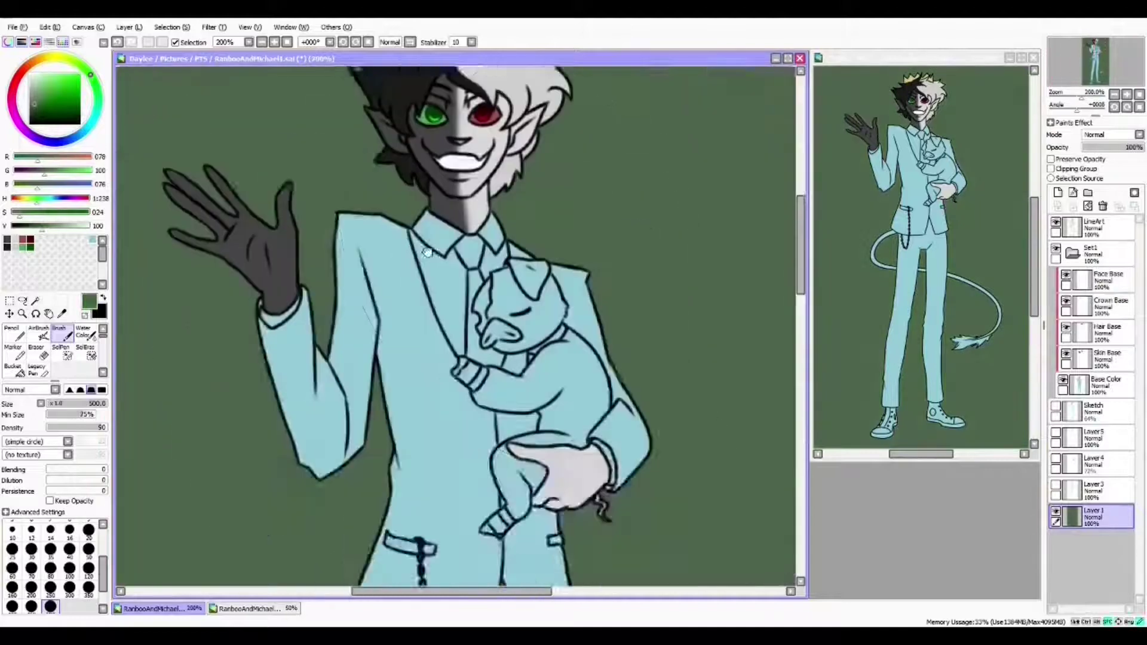
# Create a Clothing Base layer above Face Base, make it a clipping layer, and choose near-black (RGB 28, 28, 28)
pyautogui.doubleClick(1113, 288)
pyautogui.click(613, 281)
pyautogui.scroll(2, 50, 567)
pyautogui.click(31, 530)
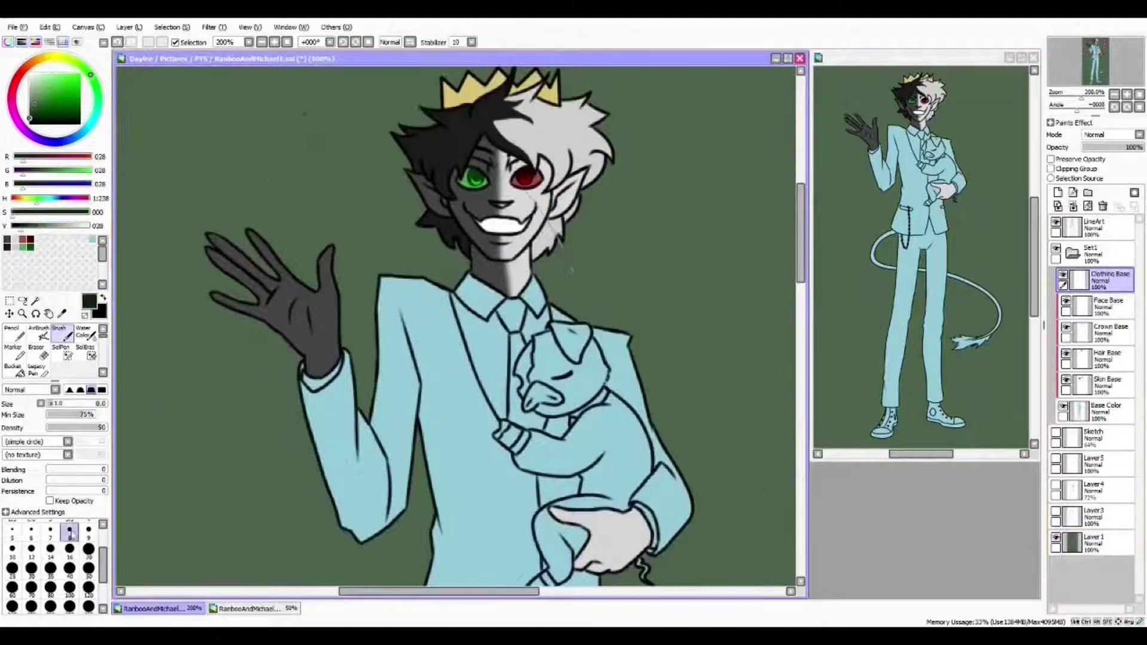
pyautogui.scroll(1, 358, 334)
pyautogui.click(1050, 168)
# Outline the raised arm's jacket cuff and the jacket lapel in near-black with a size 6 brush
pyautogui.moveTo(439, 301); pyautogui.dragTo(353, 373)
pyautogui.moveTo(346, 322); pyautogui.dragTo(343, 358)
pyautogui.scroll(-1, 343, 359)
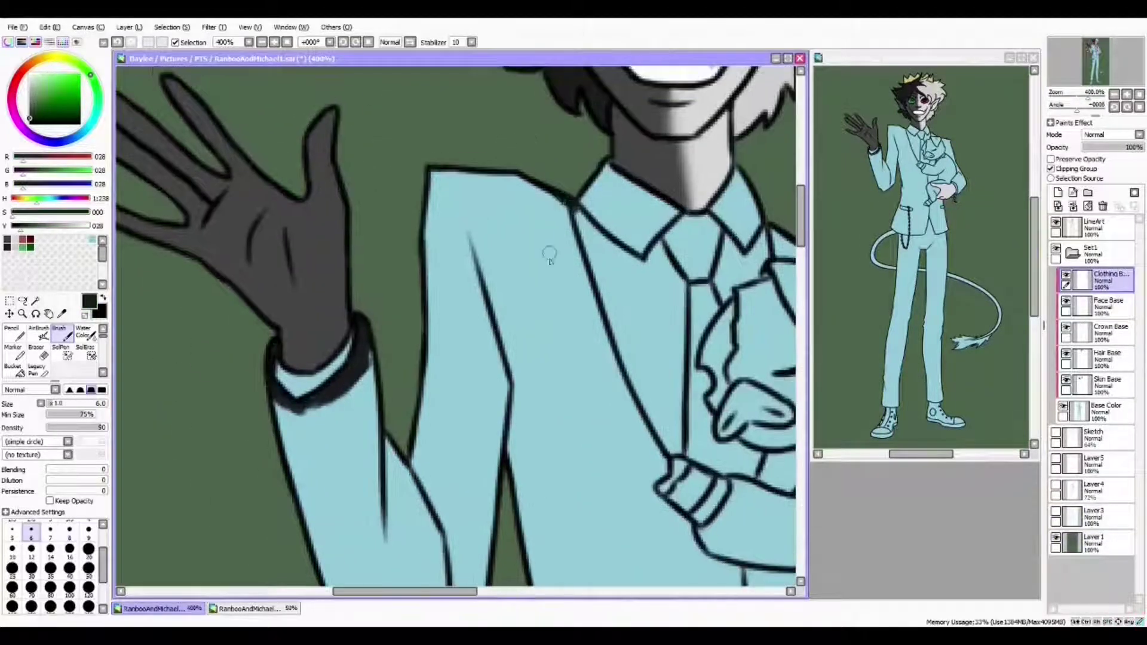
pyautogui.scroll(1, 210, 424)
pyautogui.scroll(-3, 494, 310)
pyautogui.moveTo(489, 251)
pyautogui.mouseDown()
pyautogui.moveTo(541, 355)
pyautogui.moveTo(507, 360)
pyautogui.mouseUp()
pyautogui.scroll(-3, 507, 358)
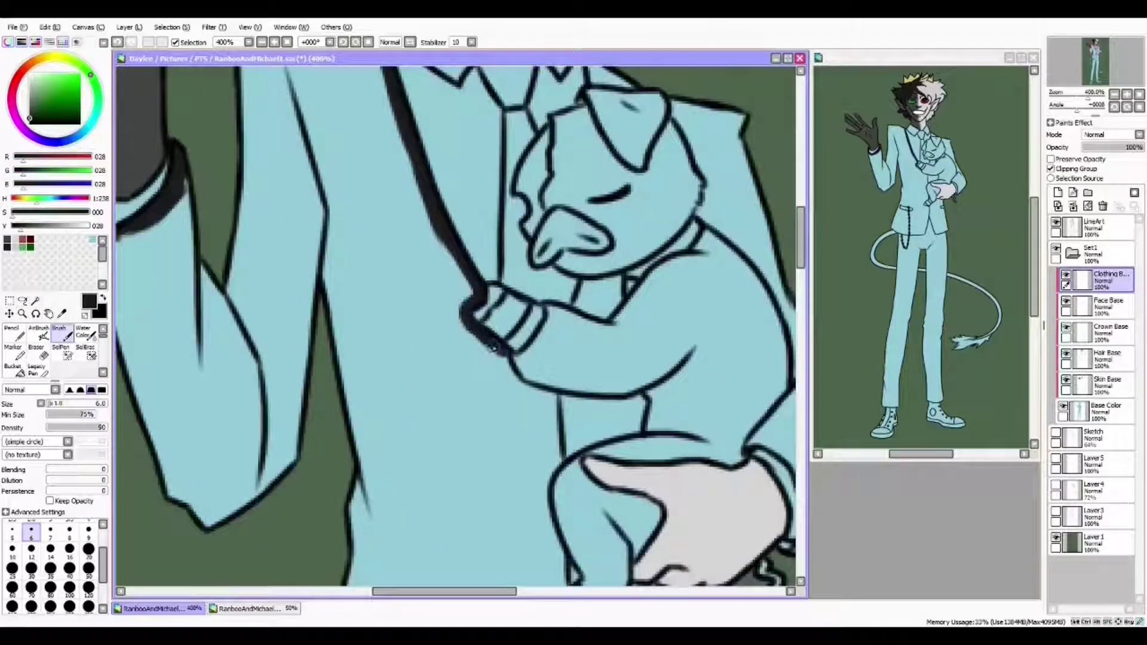
# Trace the jacket's edge around the piglet's arm and leg in near-black, and fill the left sleeve and jacket body
pyautogui.scroll(-3, 477, 334)
pyautogui.moveTo(425, 276); pyautogui.dragTo(457, 320)
pyautogui.scroll(-2, 457, 320)
pyautogui.moveTo(472, 256)
pyautogui.mouseDown()
pyautogui.moveTo(479, 322)
pyautogui.moveTo(549, 315)
pyautogui.mouseUp()
pyautogui.scroll(1, 479, 322)
pyautogui.moveTo(548, 316); pyautogui.dragTo(570, 292)
pyautogui.scroll(-2, 482, 417)
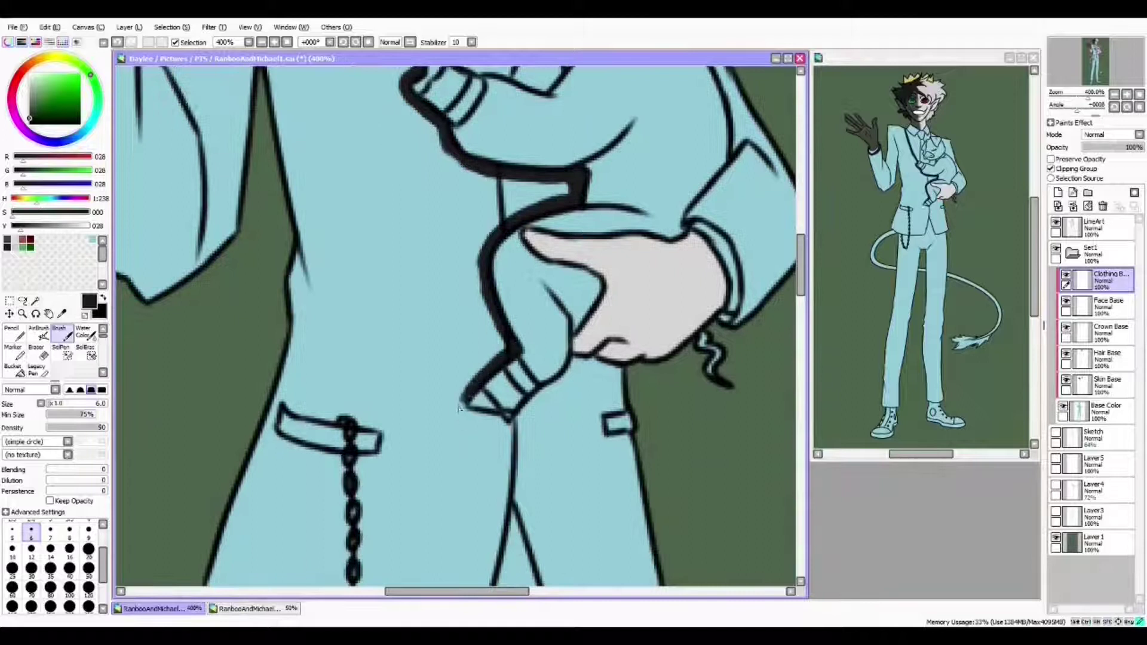
pyautogui.scroll(-2, 571, 374)
pyautogui.scroll(-2, 544, 274)
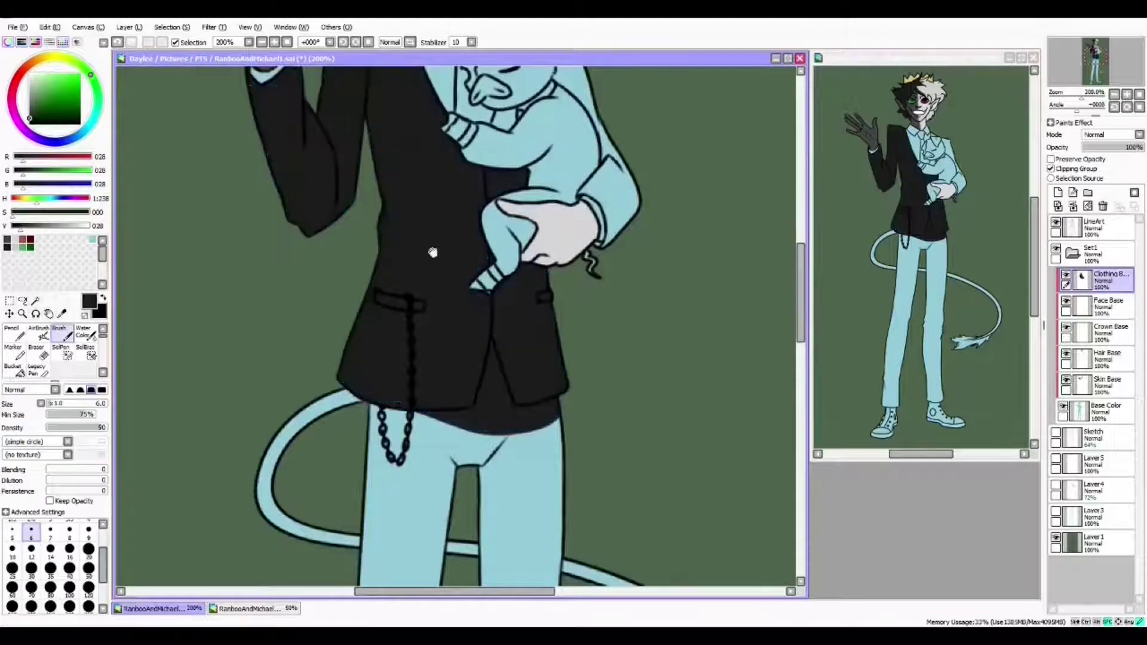
# Outline the jacket's right-hand shoulder and sleeve around the piglet with a size 5 brush and fill them near-black
pyautogui.scroll(2, 482, 298)
pyautogui.scroll(-2, 482, 298)
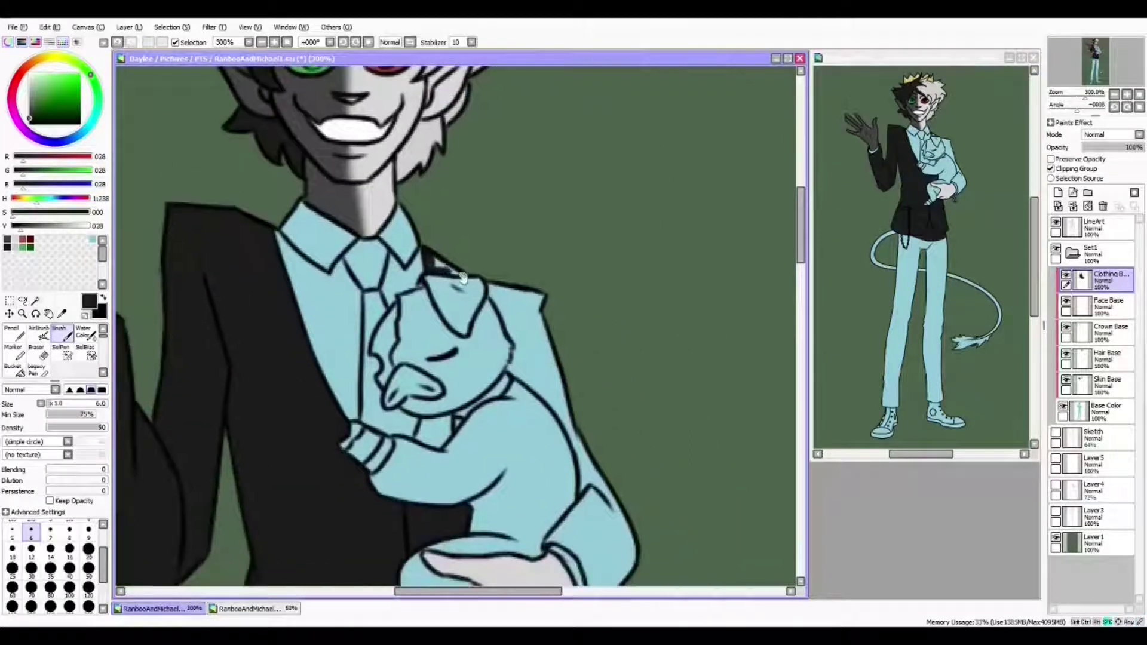
pyautogui.scroll(-3, 470, 289)
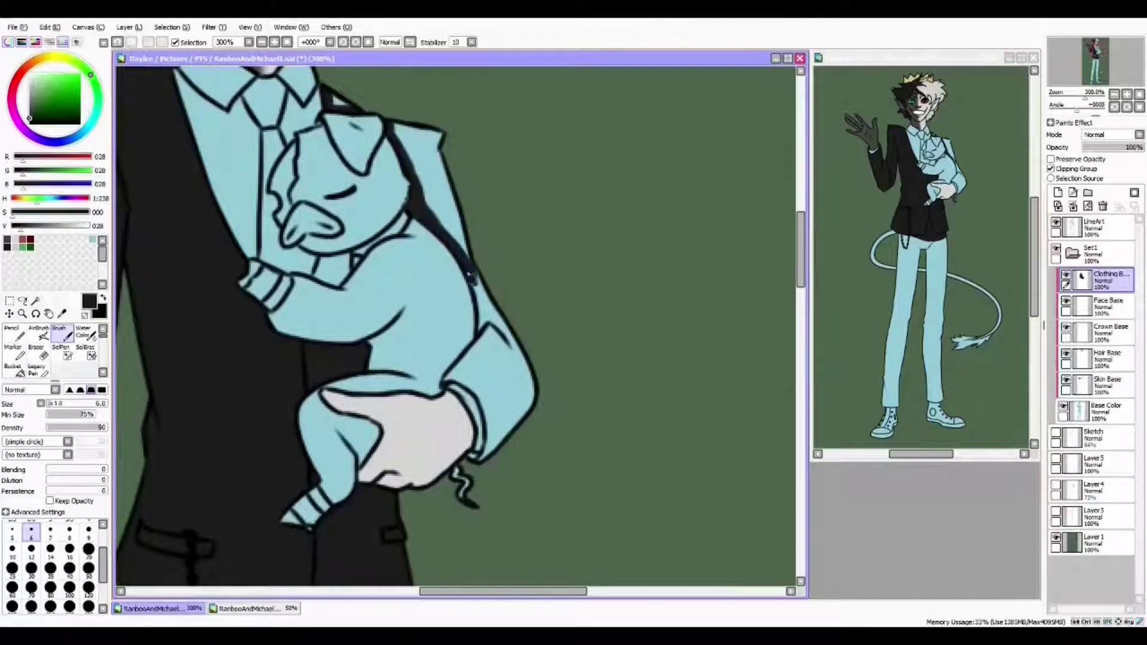
pyautogui.press(']')
pyautogui.press(']')
pyautogui.press(']')
pyautogui.press(']')
pyautogui.press(']')
pyautogui.scroll(1, 473, 301)
pyautogui.moveTo(455, 333); pyautogui.dragTo(478, 335)
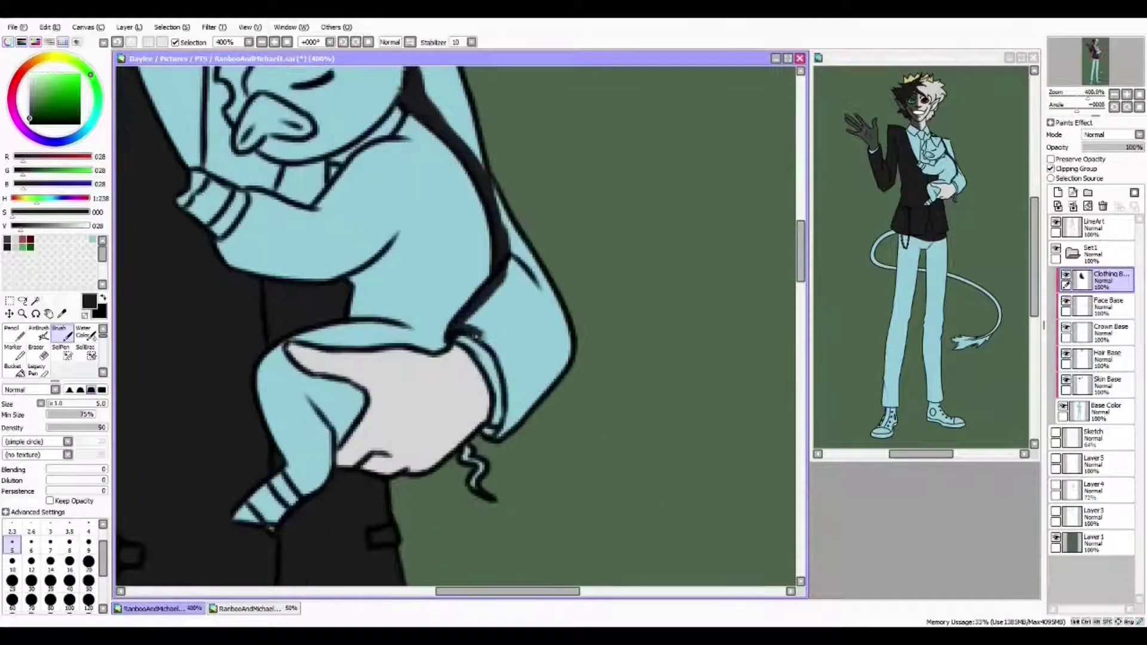
pyautogui.scroll(-4, 499, 438)
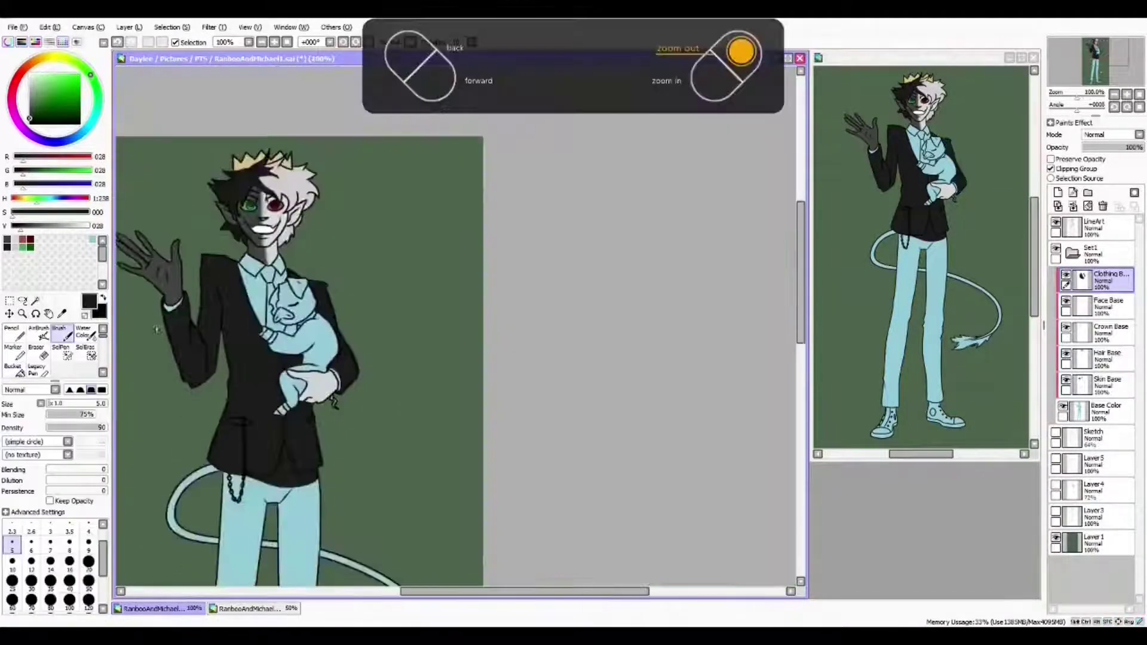
# Outline both trouser legs and bucket-fill them near-black (RGB 28, 28, 28) on the Clothing Base layer
pyautogui.scroll(1, 531, 217)
pyautogui.scroll(-6, 531, 268)
pyautogui.scroll(2, 508, 418)
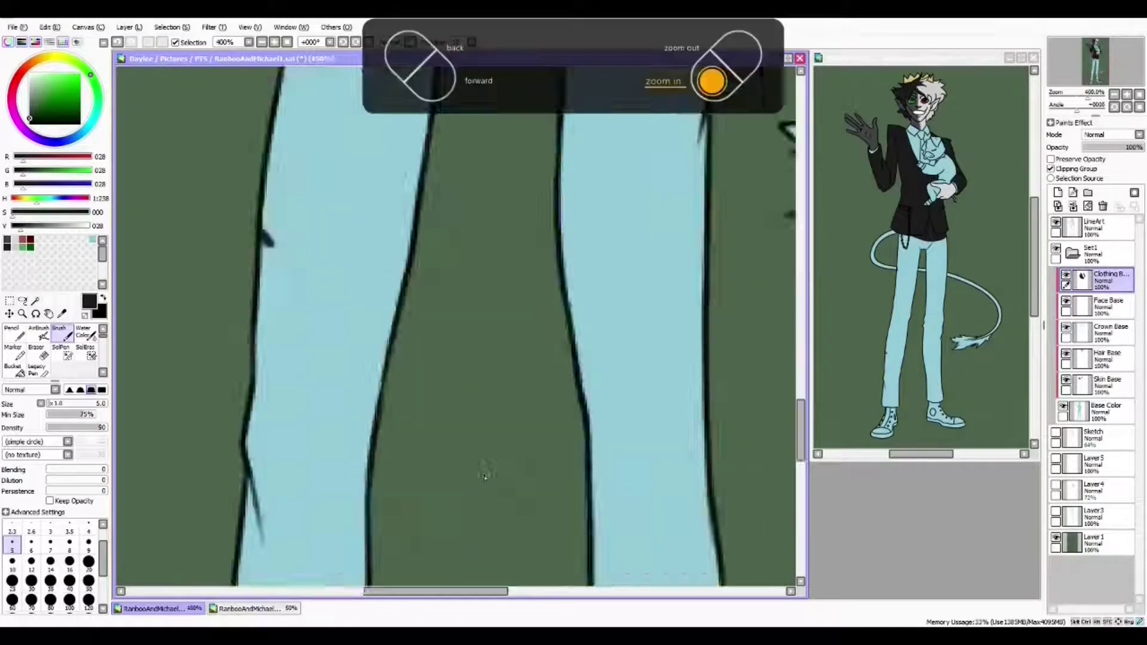
pyautogui.scroll(-1, 537, 387)
pyautogui.scroll(-2, 537, 387)
pyautogui.scroll(2, 536, 387)
pyautogui.scroll(-3, 528, 226)
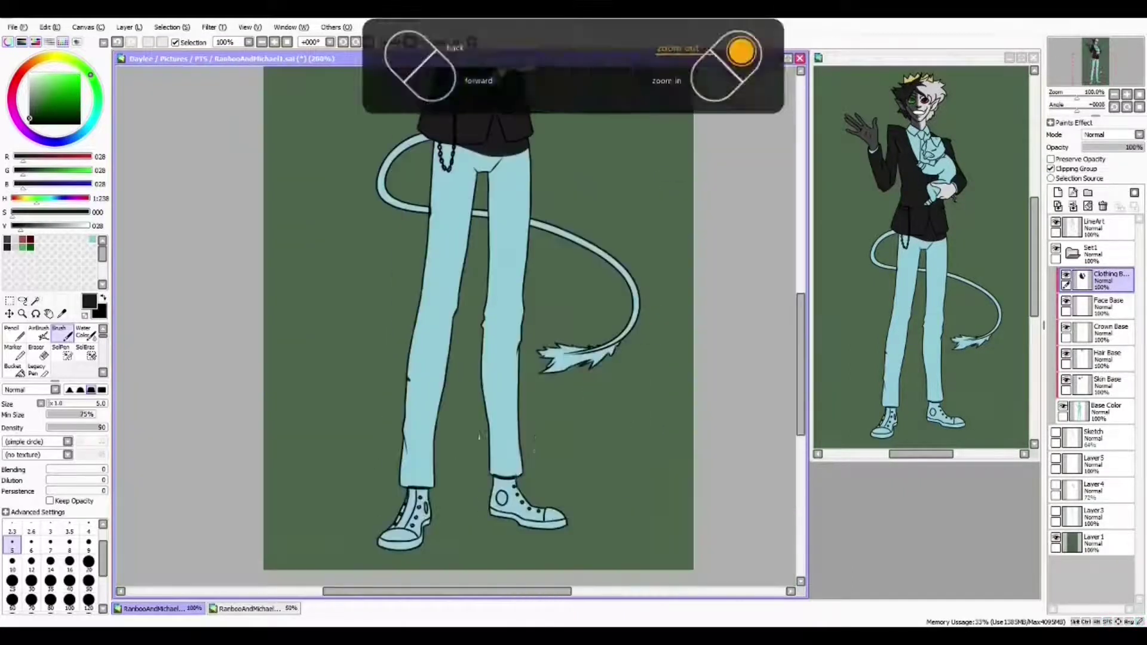
pyautogui.scroll(2, 528, 226)
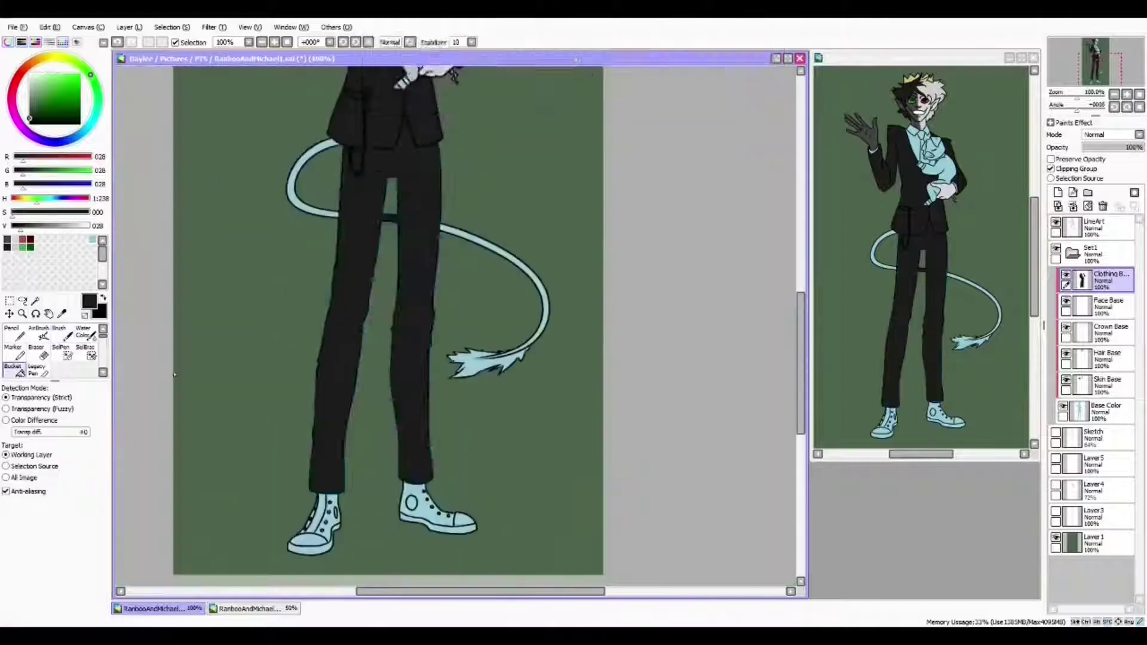
# Paint the tail's length dark grey (RGB 69, 69, 69) on the Skin Base layer
pyautogui.scroll(1, 396, 358)
pyautogui.click(1093, 227)
pyautogui.click(51, 541)
pyautogui.scroll(1, 396, 357)
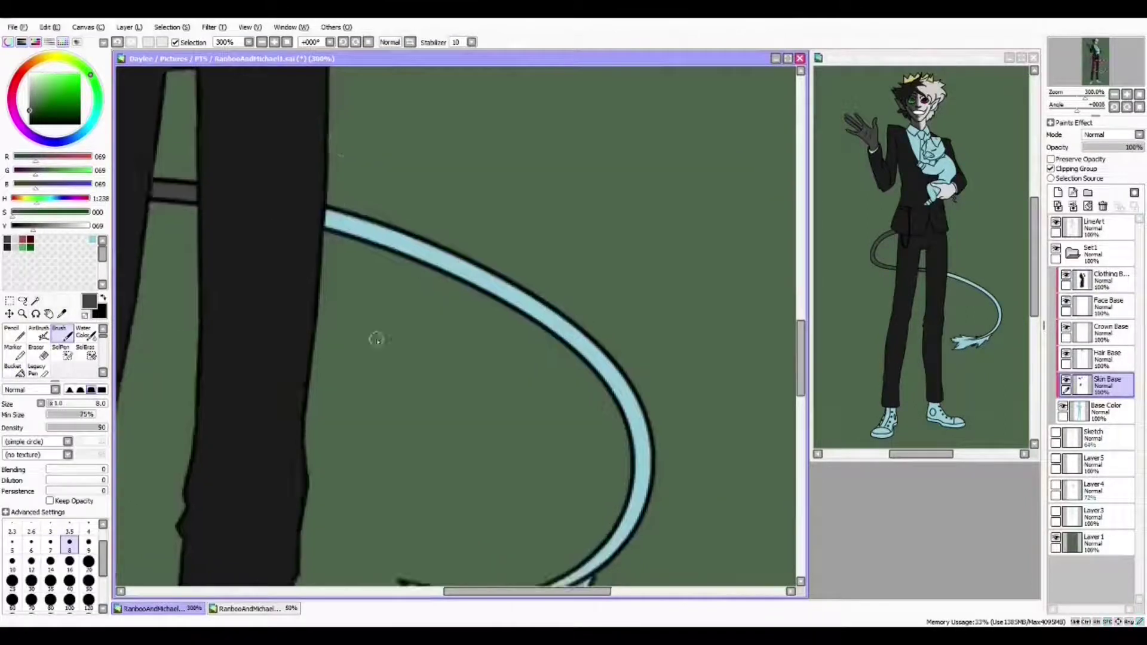
pyautogui.scroll(-3, 376, 336)
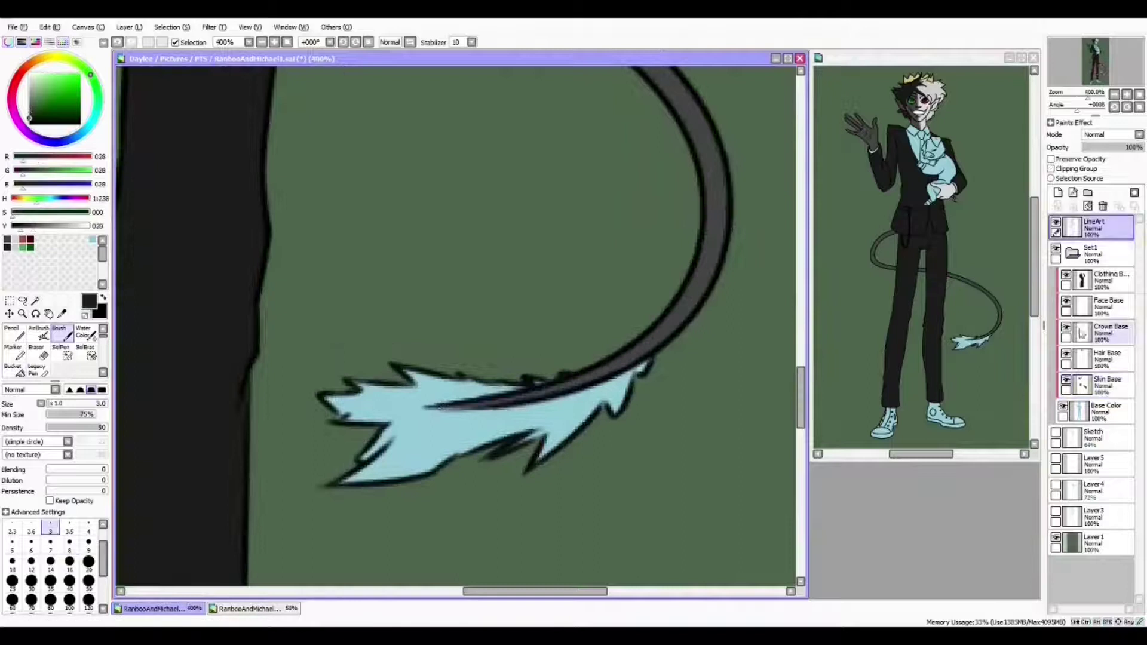
# Paint the upper half of the tail tuft near-black (RGB 28, 28, 28) on the Hair Base layer
pyautogui.click(1099, 358)
pyautogui.click(50, 562)
pyautogui.moveTo(326, 400)
pyautogui.mouseDown()
pyautogui.moveTo(454, 382)
pyautogui.moveTo(382, 405)
pyautogui.mouseUp()
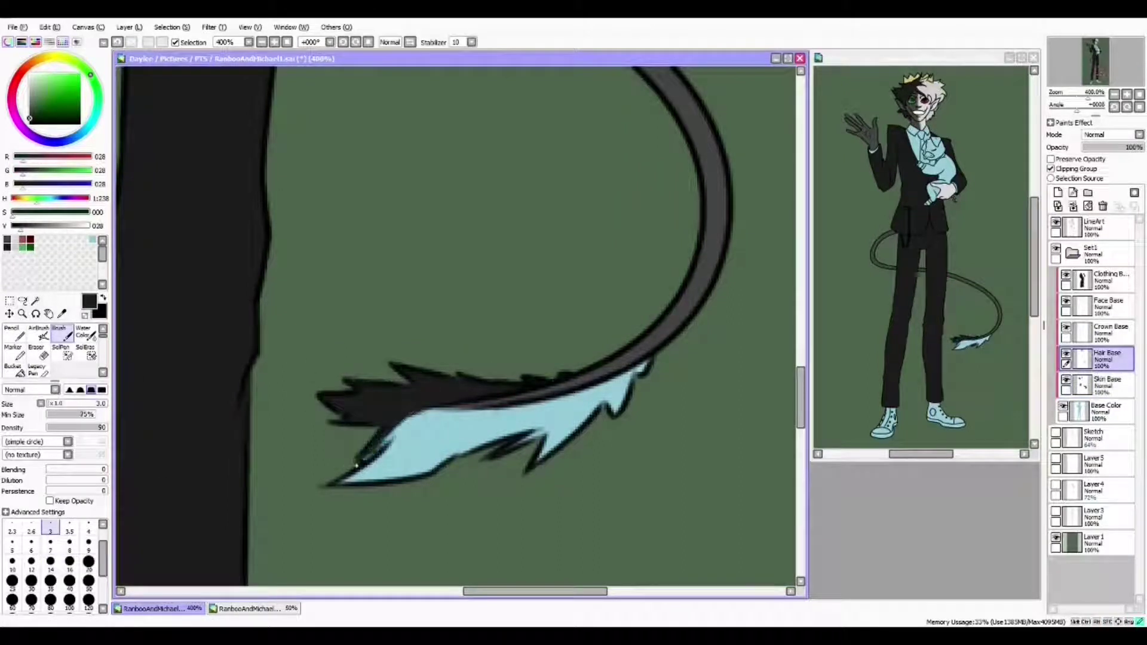
# Paint the lower half of the tail tuft light grey (RGB 206, 206, 206) with a size 14 brush
pyautogui.click(28, 84)
pyautogui.click(50, 562)
pyautogui.moveTo(371, 472); pyautogui.dragTo(468, 468)
pyautogui.moveTo(388, 430); pyautogui.dragTo(597, 394)
pyautogui.moveTo(358, 466); pyautogui.dragTo(448, 469)
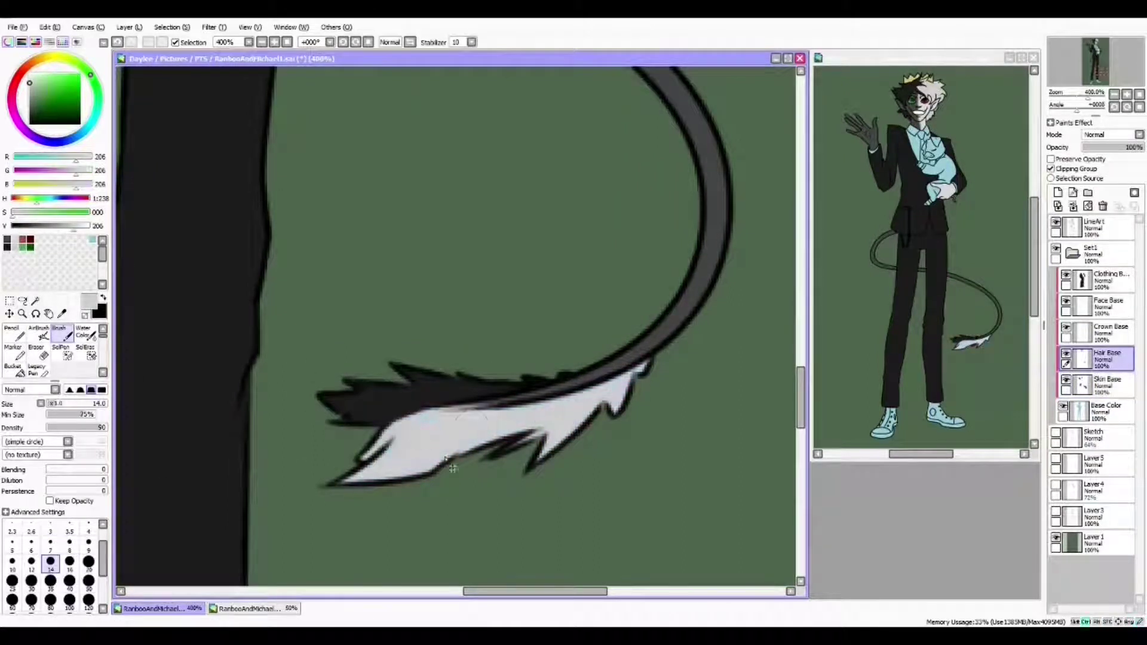
# Refine the border between the tail tuft's black and light grey halves with a size 3.5 brush
pyautogui.click(7, 241)
pyautogui.click(70, 529)
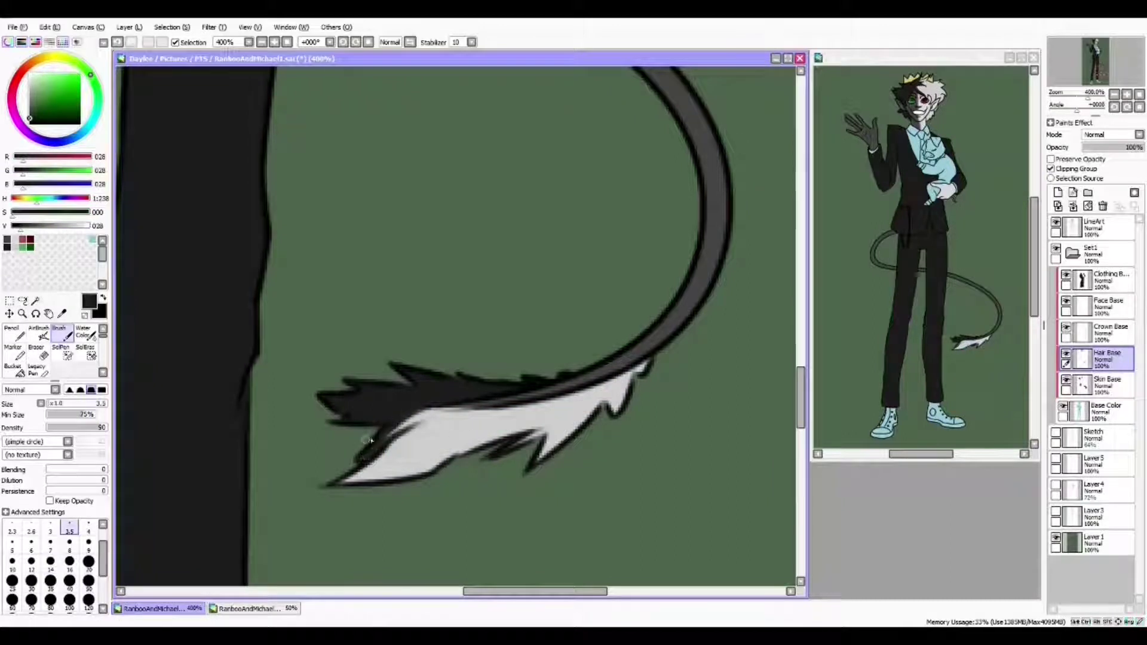
pyautogui.keyDown('alt'); pyautogui.click(410, 419); pyautogui.keyUp('alt')
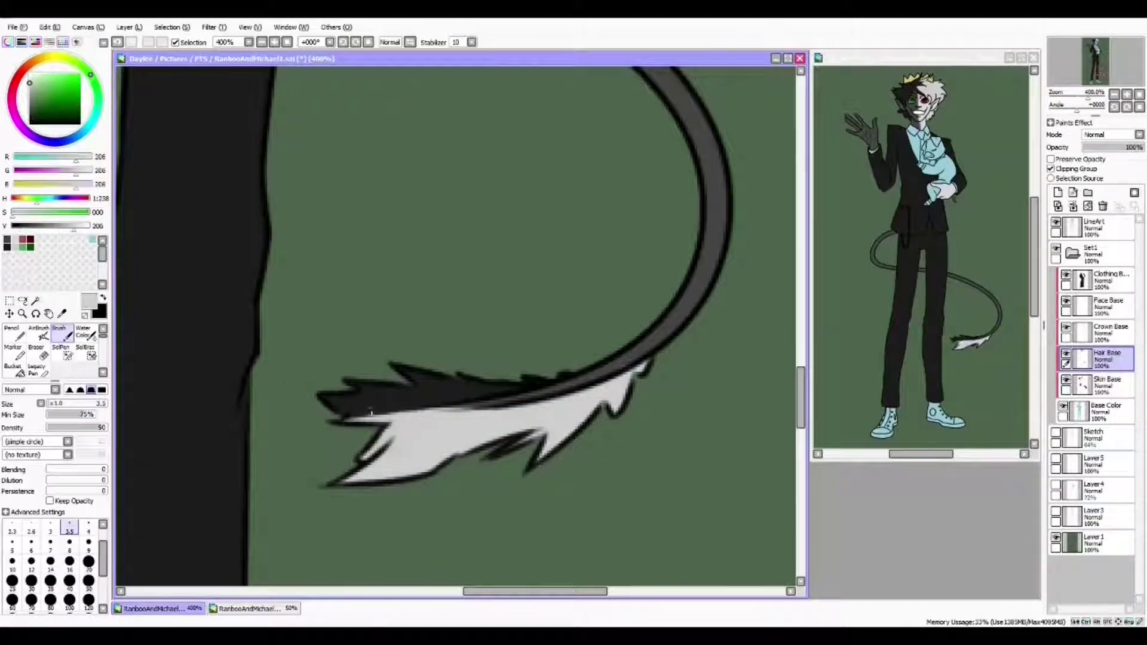
pyautogui.scroll(-6, 432, 416)
pyautogui.scroll(4, 514, 430)
pyautogui.scroll(-3, 515, 430)
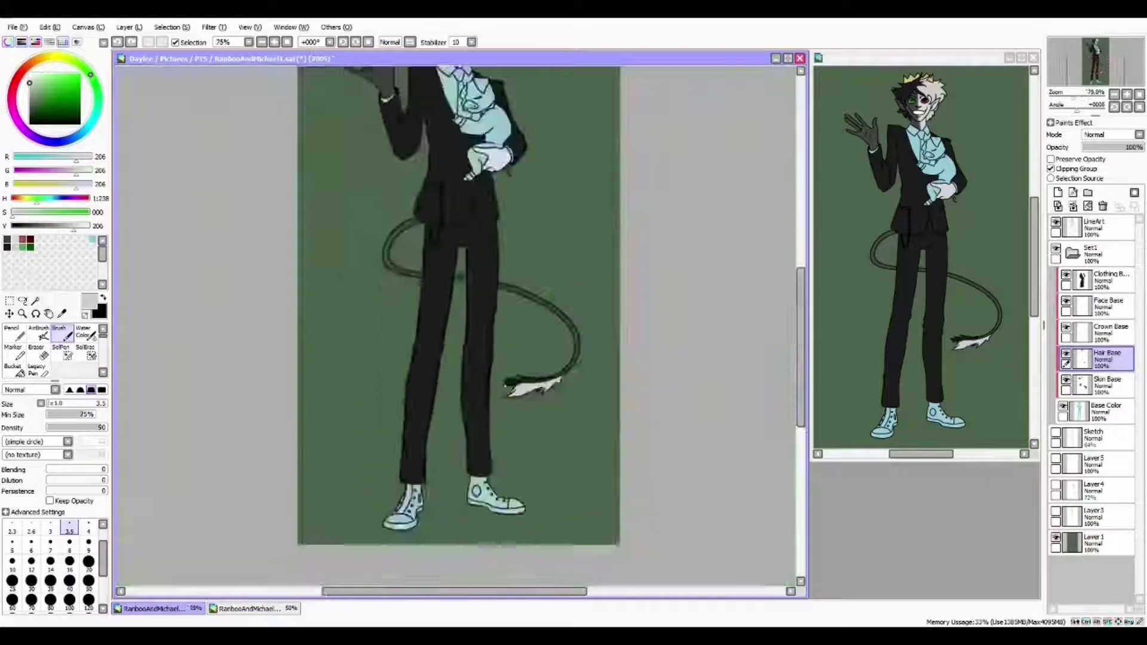
pyautogui.scroll(6, 466, 425)
pyautogui.keyDown('alt'); pyautogui.click(399, 419); pyautogui.keyUp('alt')
pyautogui.scroll(-6, 521, 407)
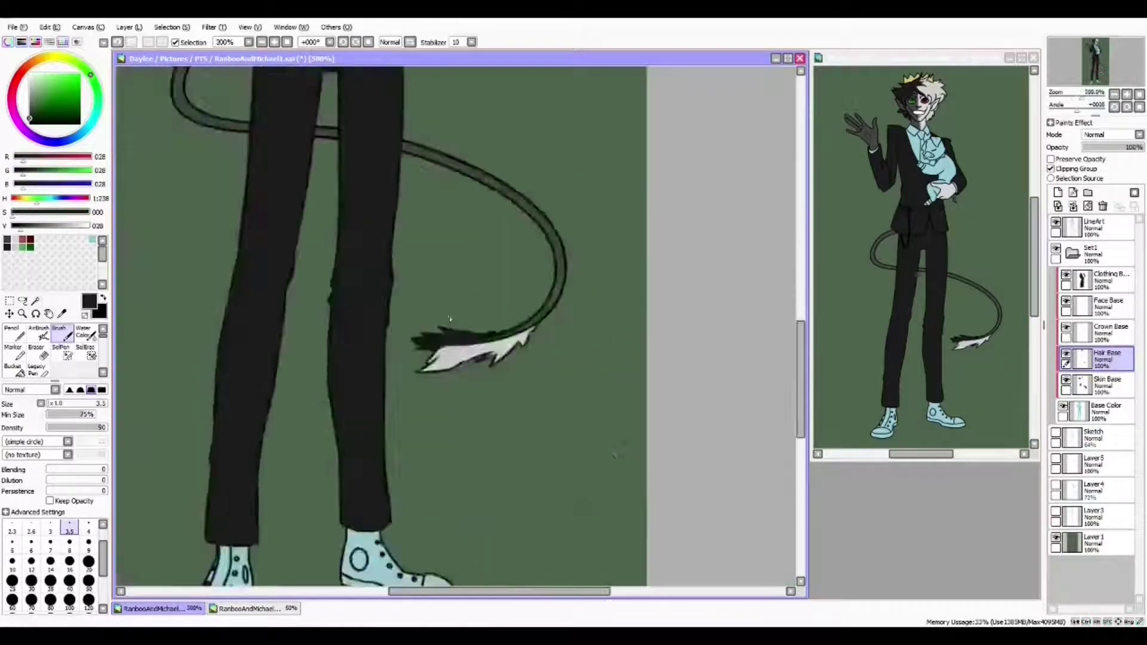
# Paint the shirt, collar and shirt cuffs off-white (RGB 236, 236, 236) on Clothing Base with a size 3.5 brush
pyautogui.scroll(6, 382, 197)
pyautogui.scroll(2, 594, 261)
pyautogui.moveTo(337, 281)
pyautogui.mouseDown()
pyautogui.moveTo(360, 317)
pyautogui.moveTo(143, 311)
pyautogui.mouseUp()
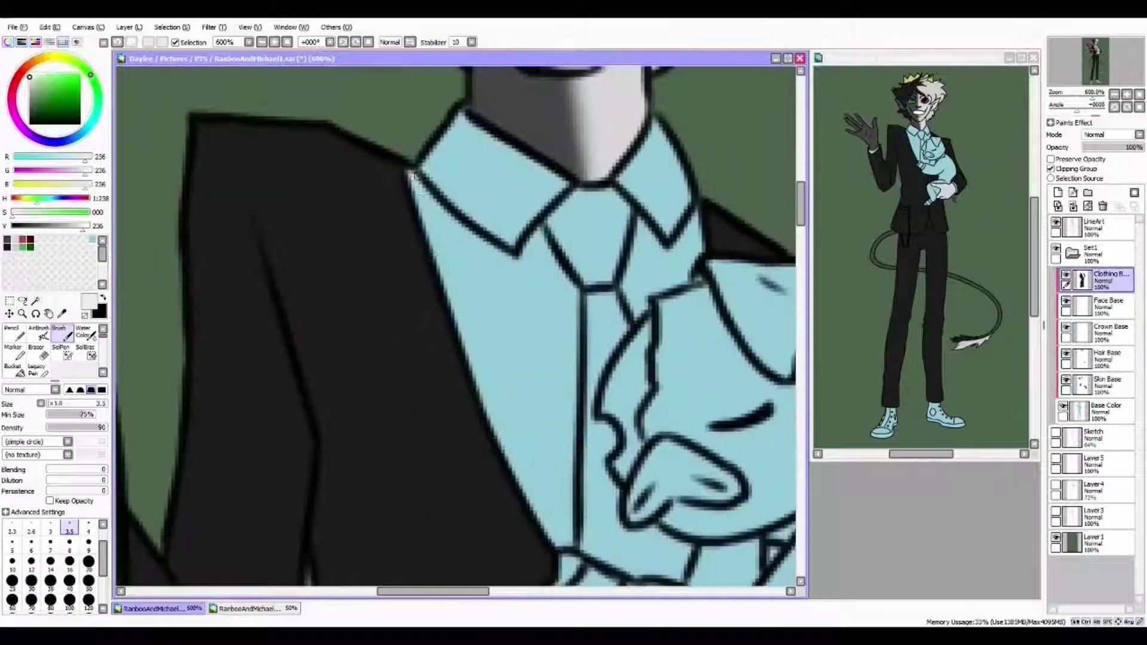
pyautogui.moveTo(532, 200); pyautogui.dragTo(517, 439)
pyautogui.scroll(2, 472, 244)
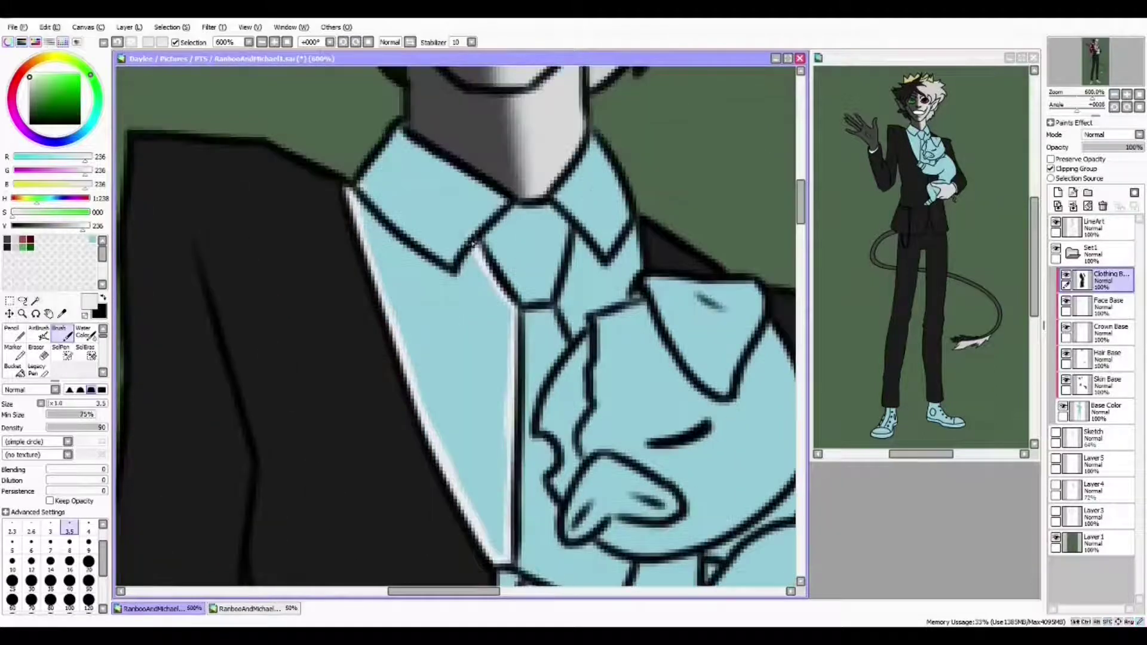
pyautogui.hotkey('ctrl', 'z')
pyautogui.scroll(2, 462, 303)
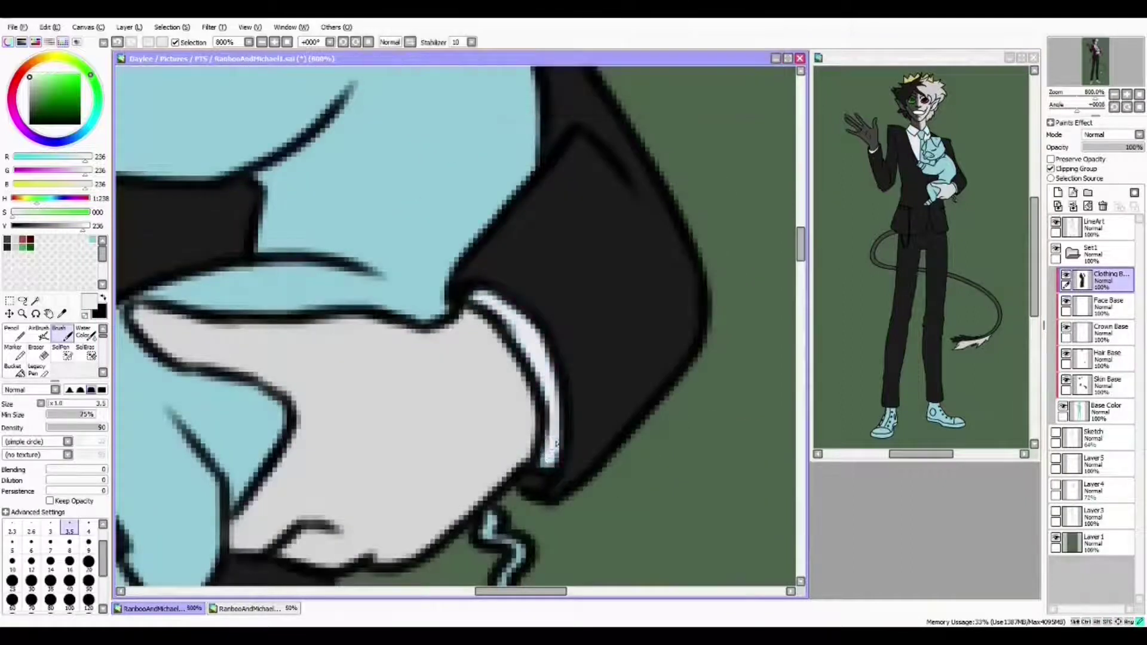
# Outline the upper of the right-hand shoe in muted dark red with the size 3.5 brush on Clothing Base
pyautogui.click(1075, 411)
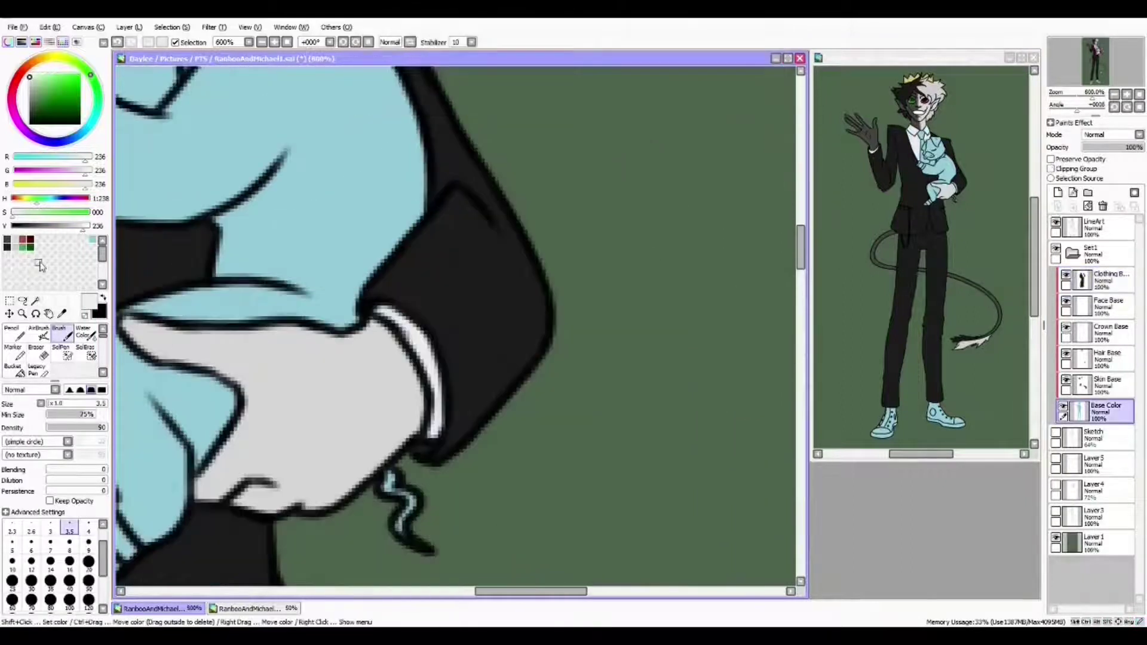
pyautogui.click(27, 242)
pyautogui.scroll(-3, 456, 326)
pyautogui.scroll(2, 456, 325)
pyautogui.click(41, 103)
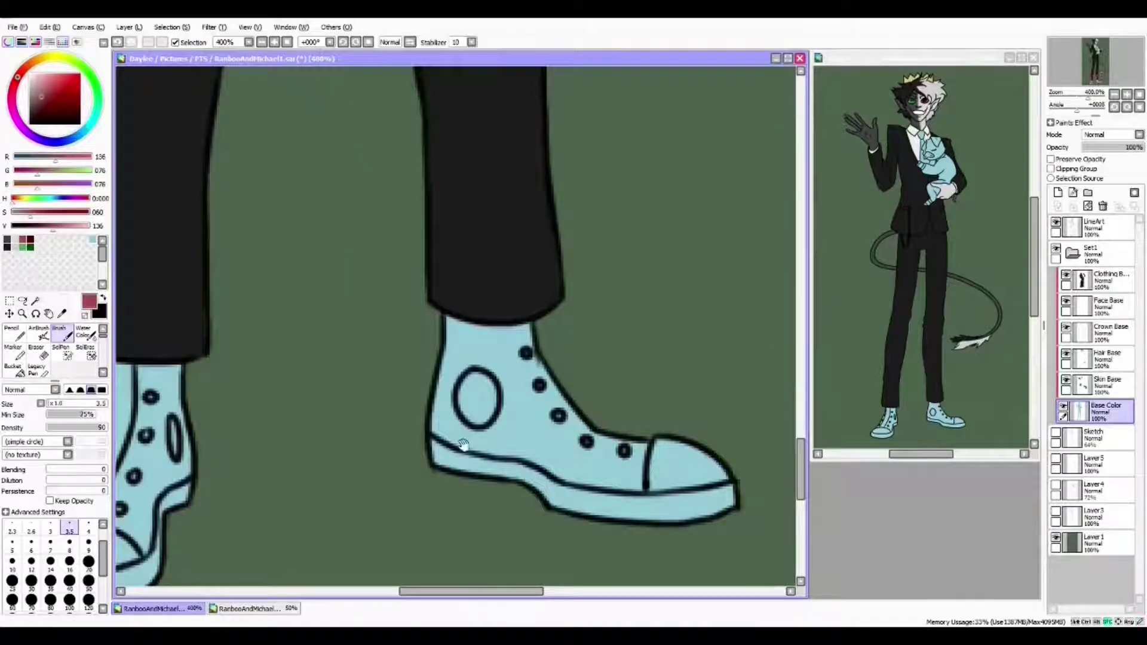
pyautogui.scroll(2, 581, 337)
pyautogui.moveTo(357, 358)
pyautogui.mouseDown()
pyautogui.moveTo(372, 164)
pyautogui.moveTo(507, 174)
pyautogui.mouseUp()
pyautogui.moveTo(687, 316); pyautogui.dragTo(571, 301)
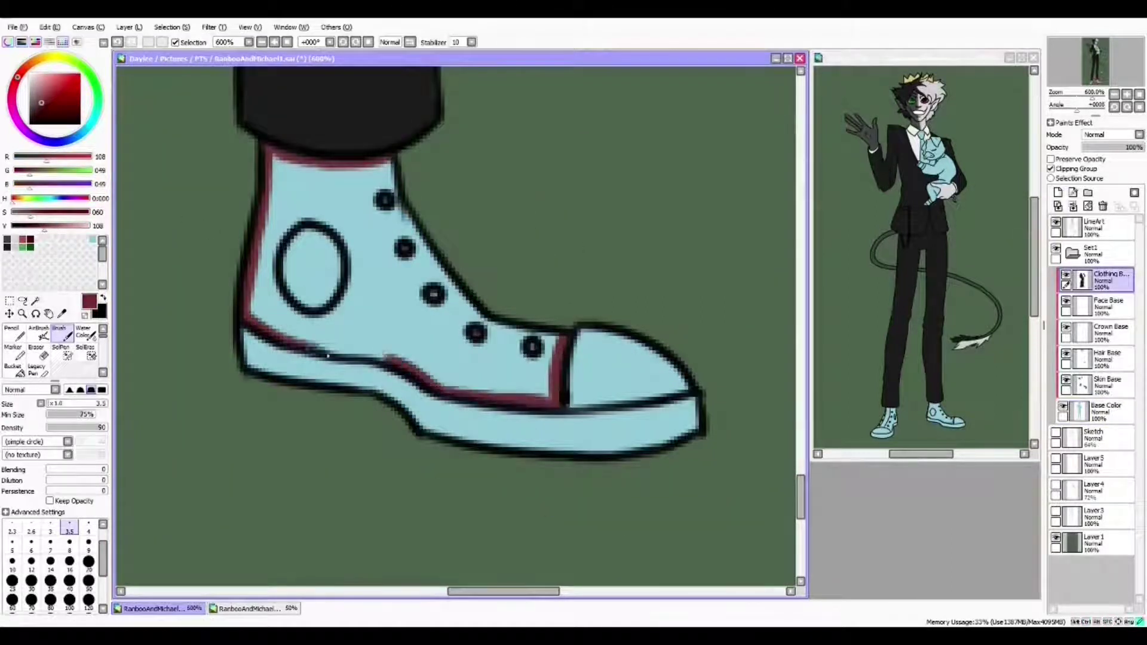
# Fill the right-hand shoe's upper dark red and the left-hand shoe's upper dark green
pyautogui.click(435, 346)
pyautogui.click(36, 230)
pyautogui.click(356, 358)
pyautogui.press('b')
pyautogui.moveTo(356, 358)
pyautogui.mouseDown()
pyautogui.moveTo(411, 379)
pyautogui.moveTo(447, 339)
pyautogui.mouseUp()
pyautogui.moveTo(505, 170); pyautogui.dragTo(552, 144)
pyautogui.click(496, 239)
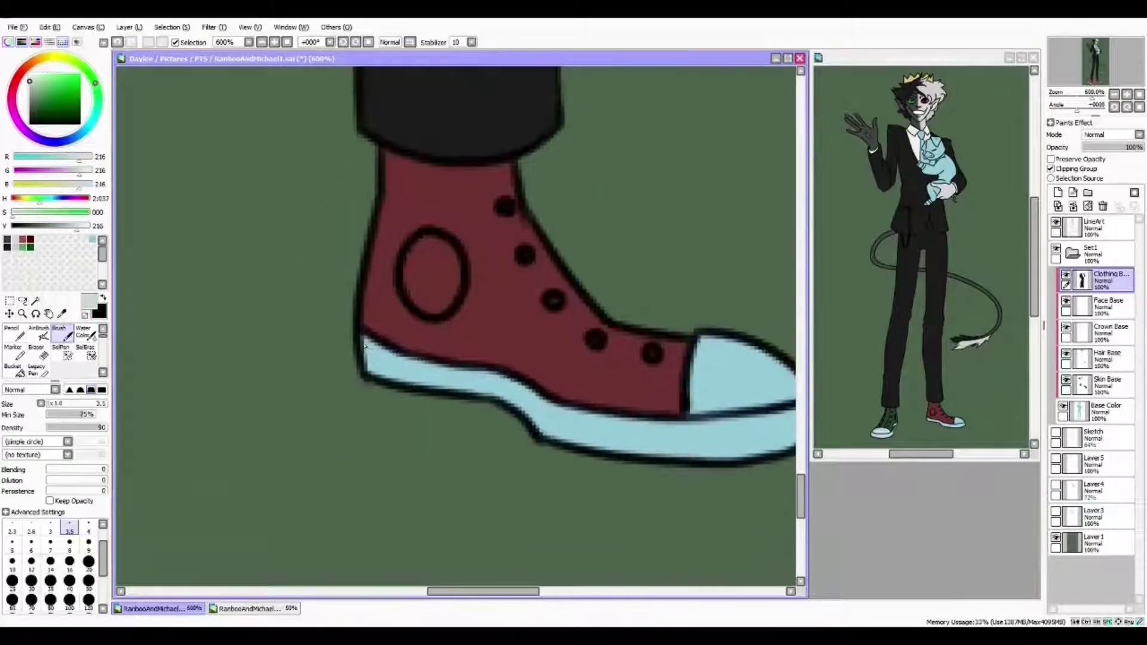
# Outline and bucket-fill the soles and toe caps of both shoes in light grey (RGB 216, 216, 216)
pyautogui.scroll(-3, 509, 389)
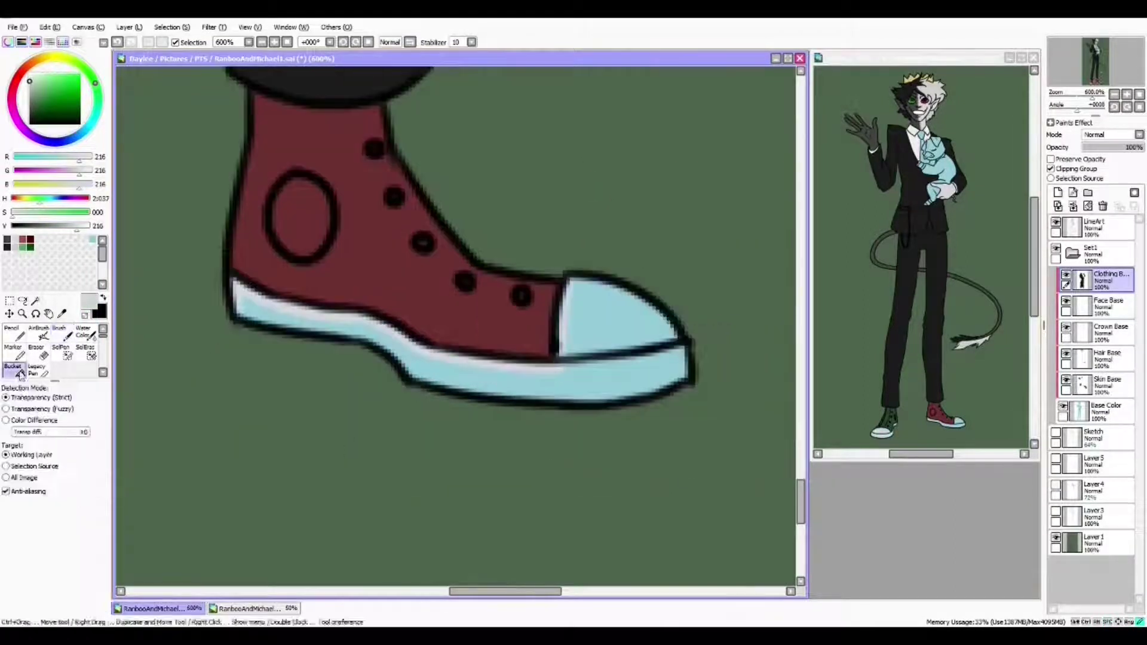
pyautogui.scroll(1, 509, 389)
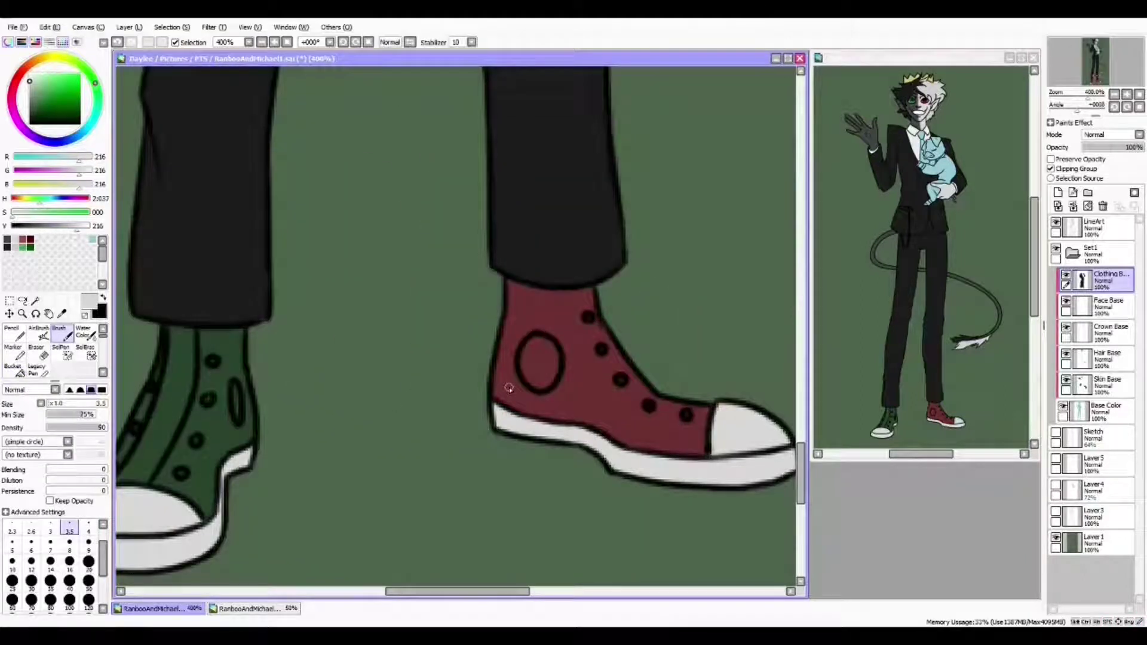
# Paint the round ankle patch on the red shoe teal and add a green centre
pyautogui.scroll(2, 509, 388)
pyautogui.moveTo(501, 256); pyautogui.dragTo(503, 300)
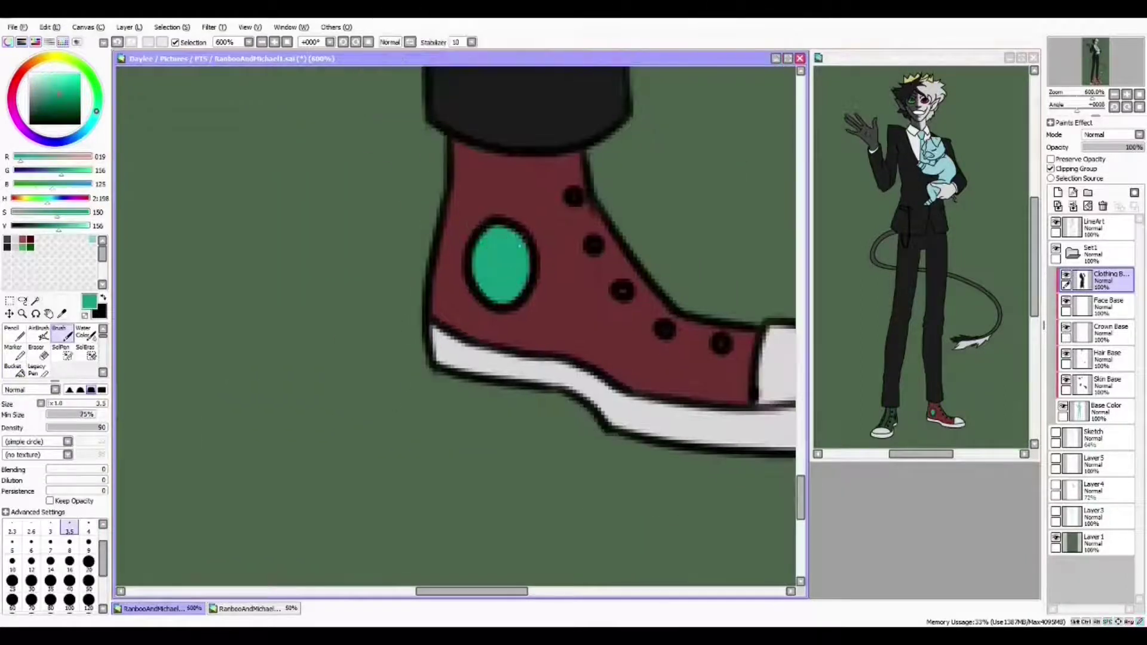
pyautogui.moveTo(505, 256); pyautogui.dragTo(461, 276)
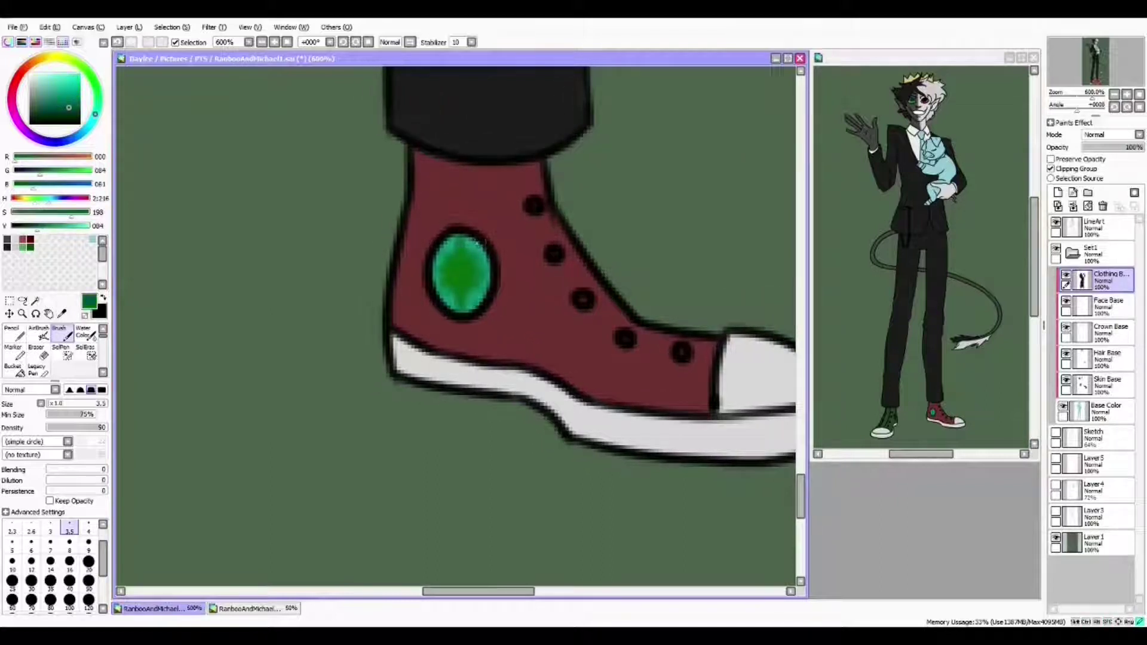
# Paint a dark vertical slit pupil and yellow-green streaks in the red shoe's ankle patch with a size 2.3 brush
pyautogui.keyDown('alt'); pyautogui.click(467, 270); pyautogui.keyUp('alt')
pyautogui.click(12, 529)
pyautogui.moveTo(460, 242)
pyautogui.mouseDown()
pyautogui.moveTo(460, 311)
pyautogui.moveTo(459, 298)
pyautogui.mouseUp()
pyautogui.moveTo(526, 281); pyautogui.dragTo(500, 283)
# Paint the green shoe's narrow ankle patch bright green, and airbrush a white highlight at size 3.5 on the red shoe's patch
pyautogui.moveTo(440, 264); pyautogui.dragTo(639, 260)
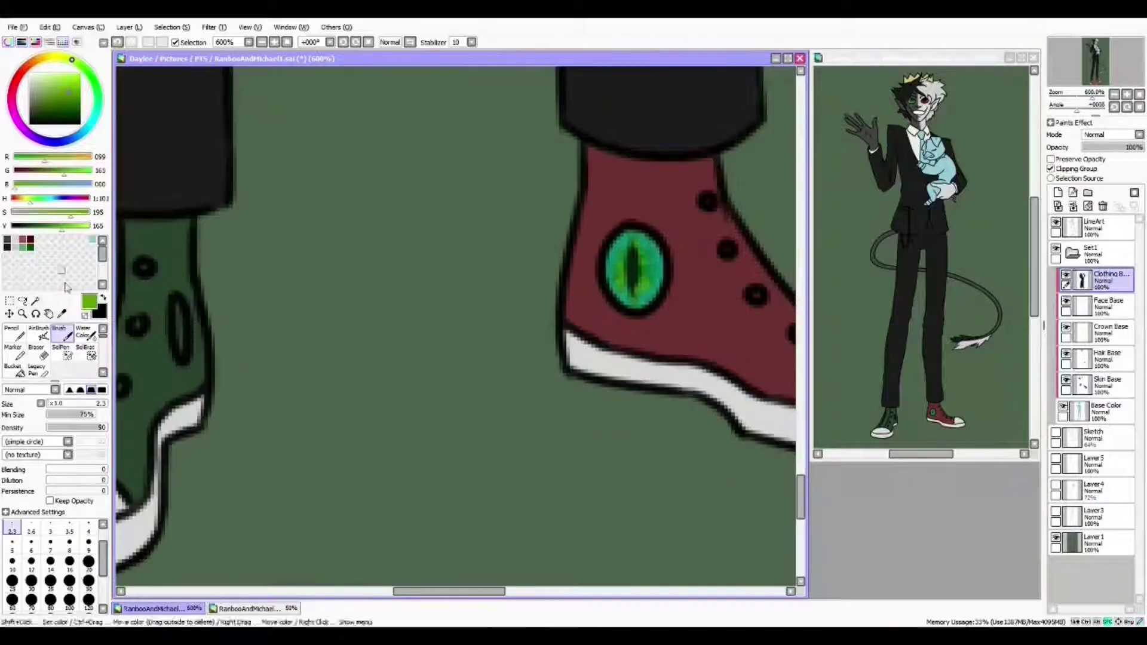
pyautogui.moveTo(179, 327); pyautogui.dragTo(376, 328)
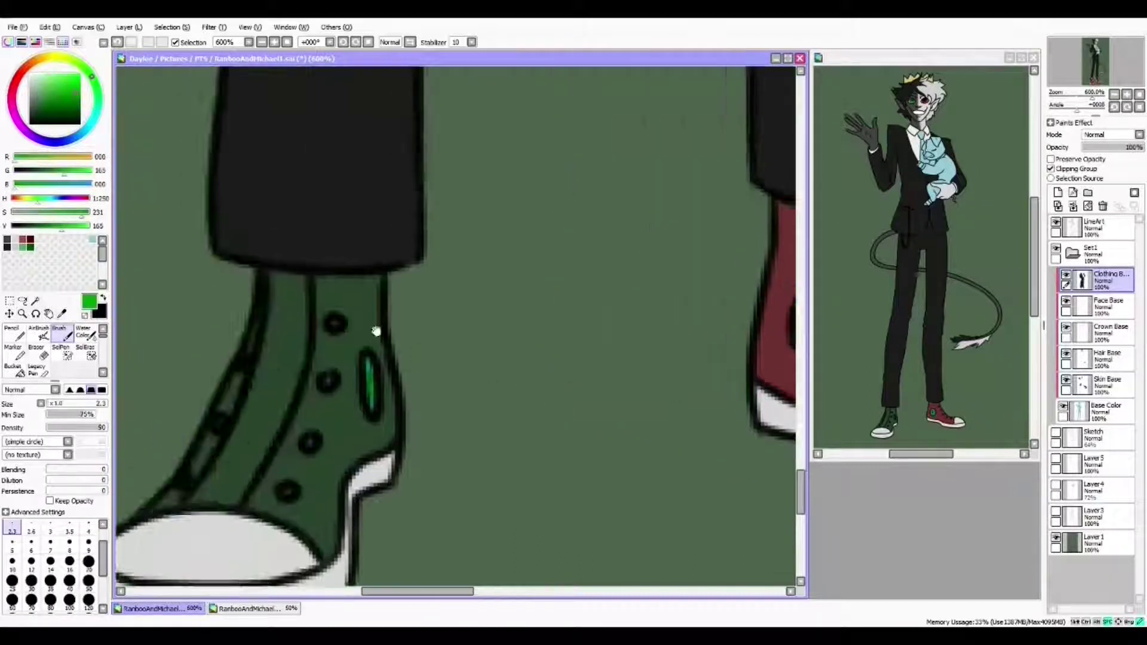
pyautogui.moveTo(633, 299); pyautogui.dragTo(185, 299)
pyautogui.click(39, 331)
pyautogui.moveTo(381, 346); pyautogui.dragTo(434, 348)
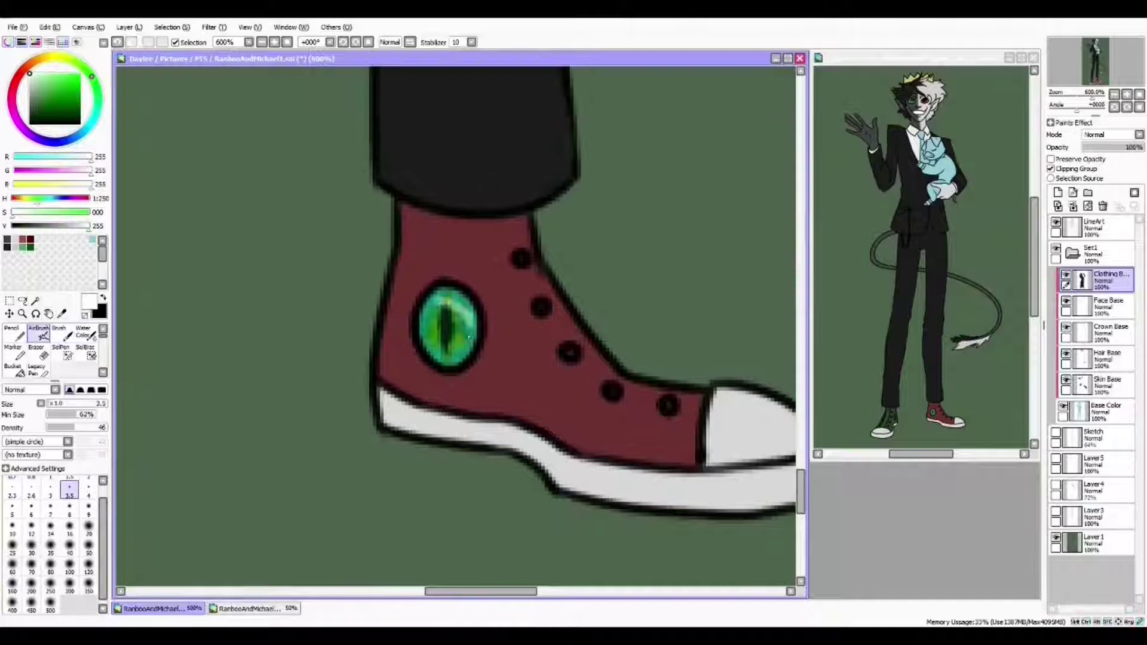
# Paint the necktie dark red (RGB 136, 21, 19) with a size 5 brush, and the jacket gap beside its end near-black
pyautogui.scroll(-3, 493, 318)
pyautogui.scroll(5, 454, 328)
pyautogui.keyDown('alt'); pyautogui.click(518, 241); pyautogui.keyUp('alt')
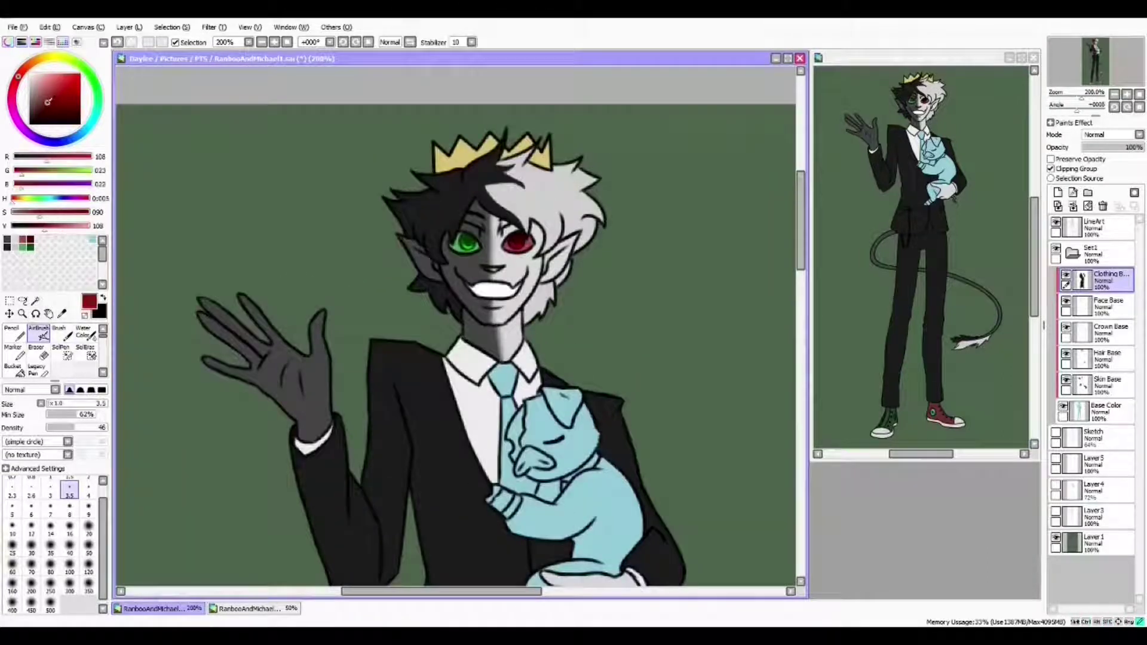
pyautogui.scroll(3, 442, 311)
pyautogui.press('b')
pyautogui.moveTo(455, 281)
pyautogui.mouseDown()
pyautogui.moveTo(439, 349)
pyautogui.moveTo(446, 419)
pyautogui.mouseUp()
pyautogui.moveTo(453, 406); pyautogui.dragTo(473, 307)
pyautogui.moveTo(478, 370); pyautogui.dragTo(502, 275)
pyautogui.moveTo(500, 272); pyautogui.dragTo(488, 307)
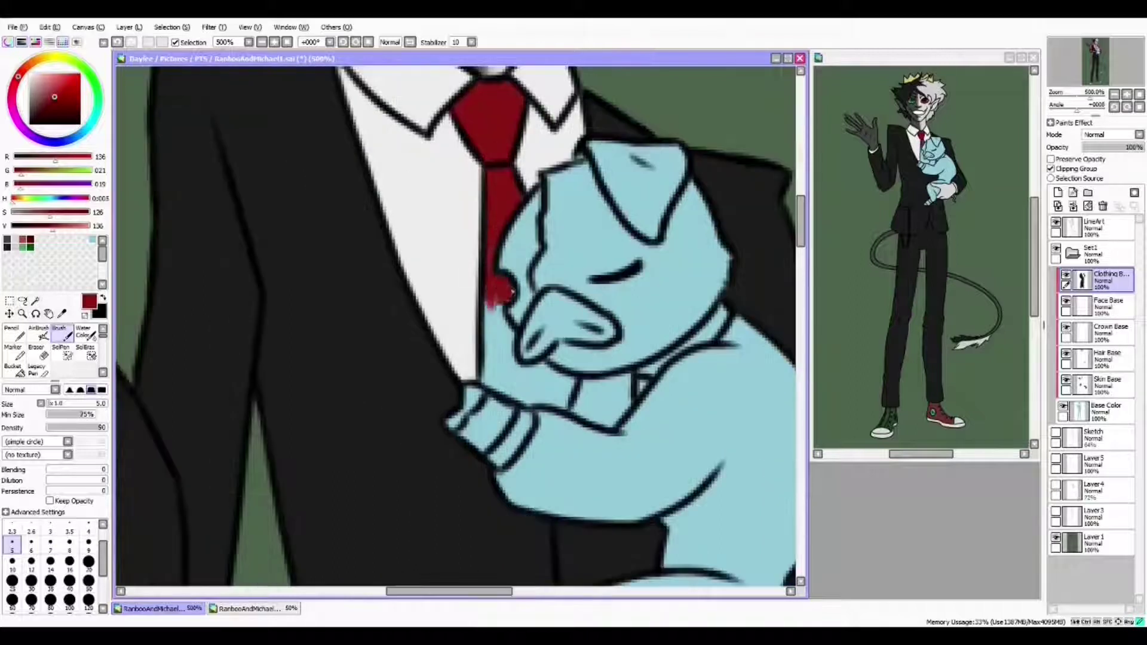
pyautogui.moveTo(535, 390); pyautogui.dragTo(544, 396)
pyautogui.moveTo(544, 395); pyautogui.dragTo(442, 360)
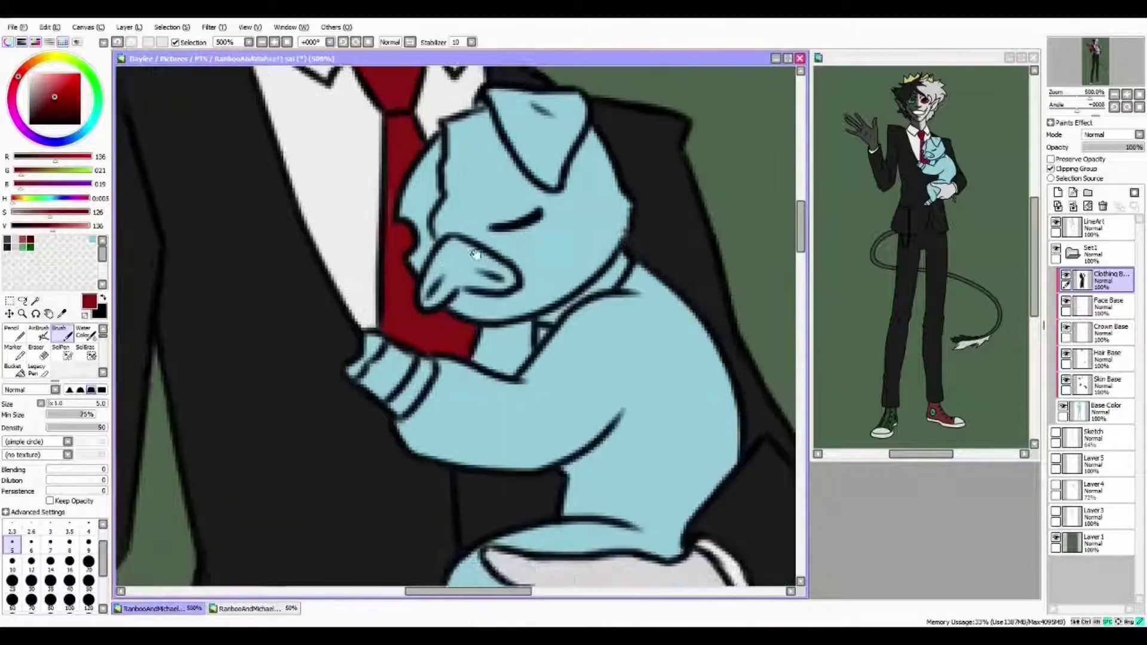
pyautogui.keyDown('alt'); pyautogui.click(475, 361); pyautogui.keyUp('alt')
pyautogui.scroll(-3, 507, 368)
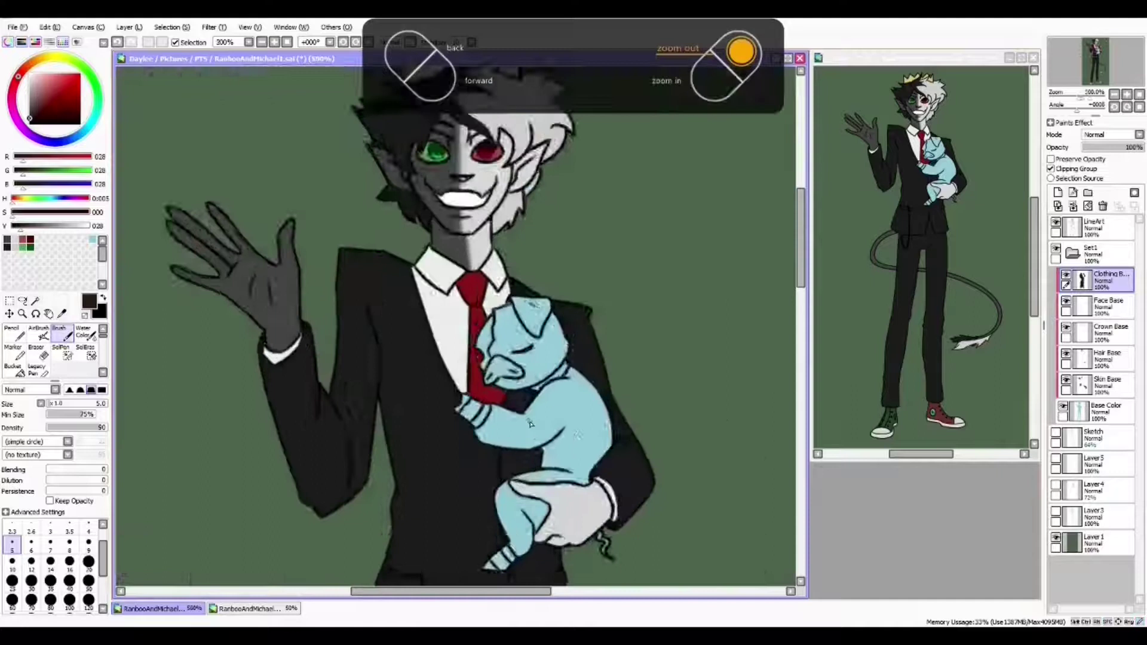
# Add a new layer above the clothing base and name it Michael Skin Base
pyautogui.scroll(3, 507, 368)
pyautogui.click(1057, 193)
pyautogui.doubleClick(1104, 274)
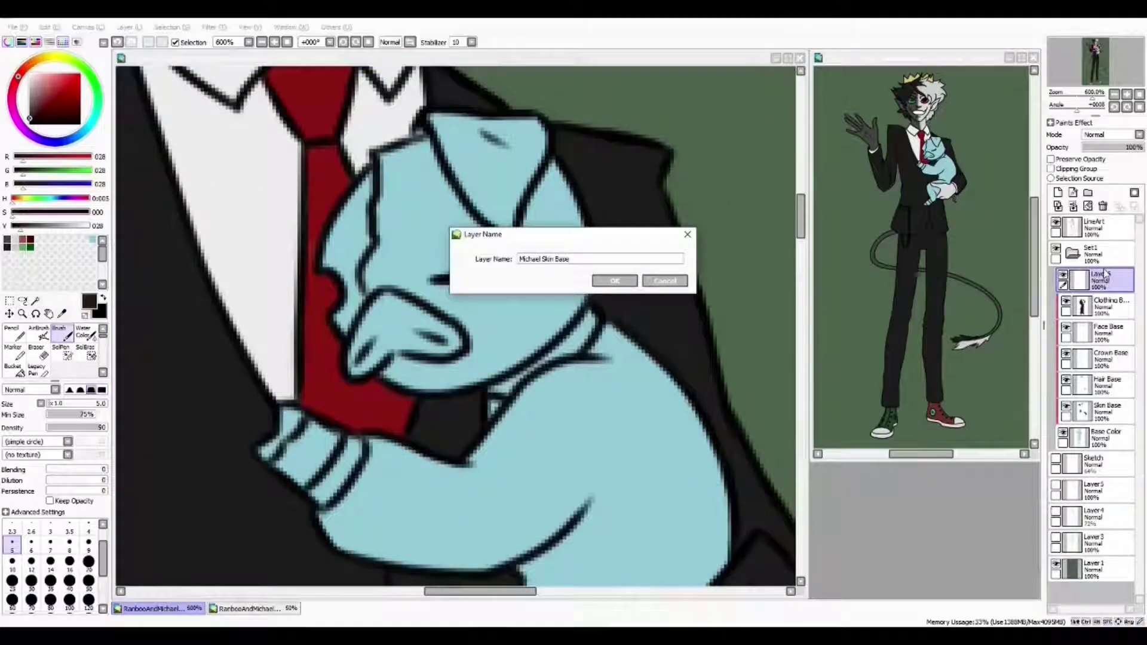
pyautogui.write('Michael Skin Base')
pyautogui.press('Return')
# Outline and fill the baby pig's head, ear, snout, neck and hand in pink (RGB 207, 141, 176), using a size 4 brush for the edges
pyautogui.click(41, 83)
pyautogui.moveTo(415, 239); pyautogui.dragTo(513, 229)
pyautogui.moveTo(454, 361)
pyautogui.mouseDown()
pyautogui.moveTo(486, 179)
pyautogui.moveTo(643, 116)
pyautogui.moveTo(702, 245)
pyautogui.mouseUp()
pyautogui.press('[')
pyautogui.moveTo(690, 304); pyautogui.dragTo(574, 261)
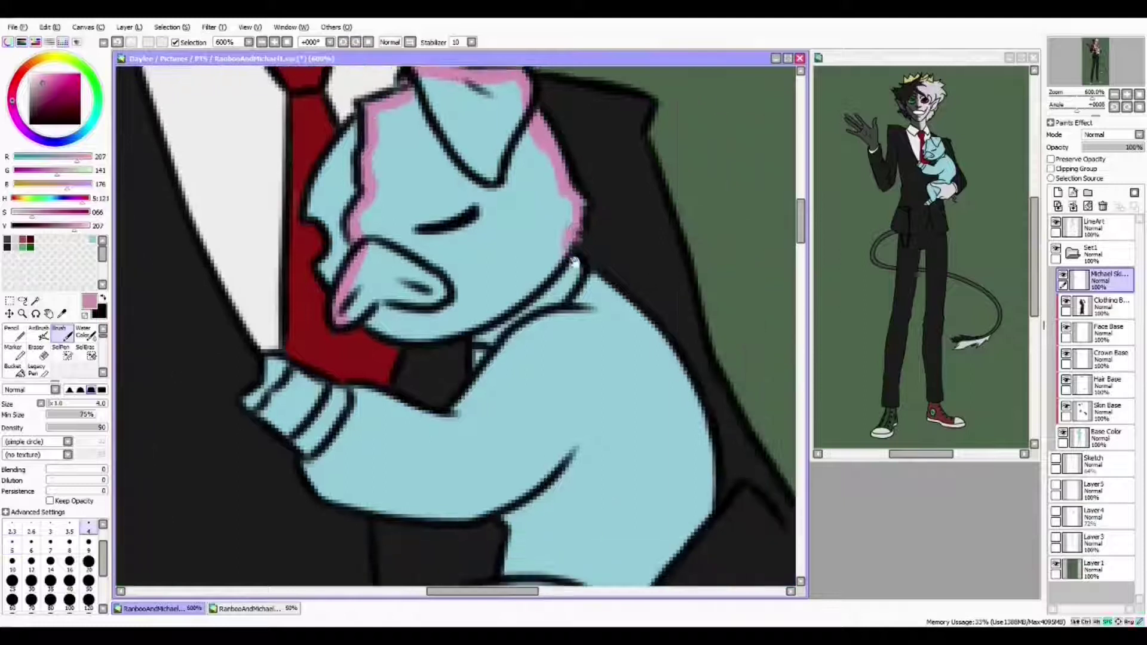
pyautogui.click(442, 156)
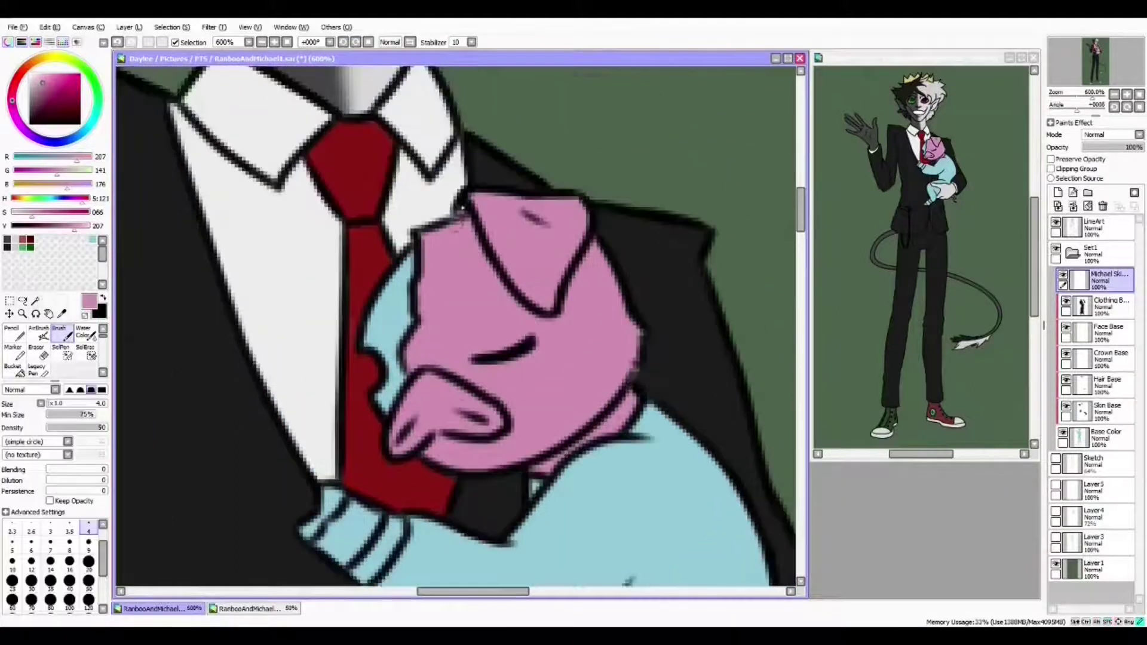
pyautogui.moveTo(418, 239); pyautogui.dragTo(549, 167)
pyautogui.moveTo(502, 303); pyautogui.dragTo(537, 418)
# Mute the pig's pink with a hue and saturation adjustment, and paint the exposed skull light grey and the hoof dark grey
pyautogui.hotkey('ctrl', 'u')
pyautogui.moveTo(920, 396); pyautogui.dragTo(908, 396)
pyautogui.click(923, 430)
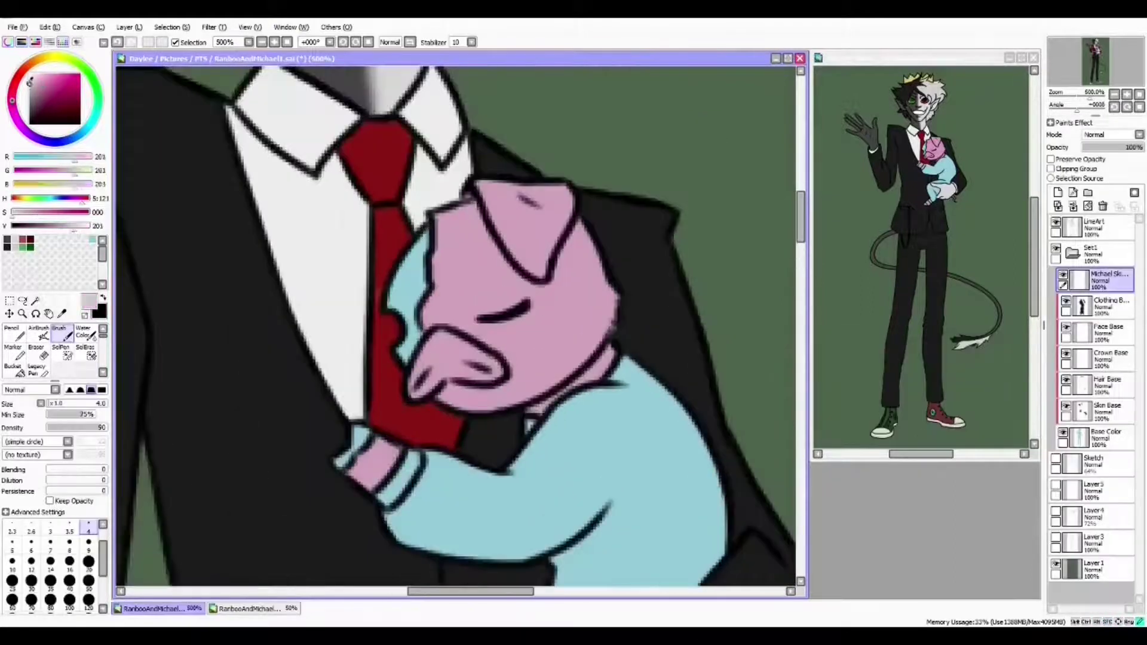
pyautogui.scroll(2, 372, 341)
pyautogui.moveTo(415, 389)
pyautogui.mouseDown()
pyautogui.moveTo(555, 345)
pyautogui.moveTo(514, 334)
pyautogui.moveTo(478, 397)
pyautogui.moveTo(409, 355)
pyautogui.moveTo(424, 436)
pyautogui.moveTo(478, 526)
pyautogui.mouseUp()
# Outline and fill the sleeve and torso of the pig's outfit in muted yellow with a size 7 brush for the first edges
pyautogui.click(53, 57)
pyautogui.click(46, 82)
pyautogui.click(51, 542)
pyautogui.moveTo(478, 418); pyautogui.dragTo(479, 358)
pyautogui.moveTo(400, 406)
pyautogui.mouseDown()
pyautogui.moveTo(469, 331)
pyautogui.moveTo(589, 255)
pyautogui.mouseUp()
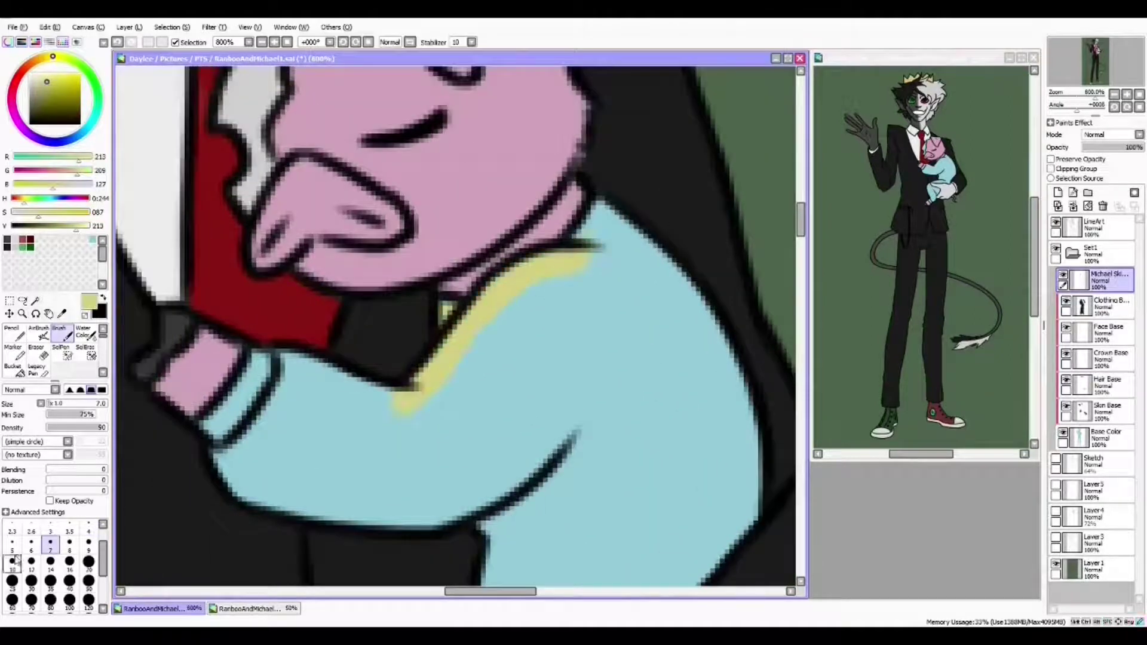
pyautogui.moveTo(704, 315); pyautogui.dragTo(669, 191)
pyautogui.moveTo(597, 334); pyautogui.dragTo(586, 239)
pyautogui.moveTo(526, 418); pyautogui.dragTo(472, 418)
# Paint the outfit's leg the same yellow with a size 3.5 brush, and the ankle and wrist cuffs pale yellow
pyautogui.moveTo(314, 122); pyautogui.dragTo(433, 241)
pyautogui.moveTo(527, 452); pyautogui.dragTo(528, 130)
pyautogui.click(70, 531)
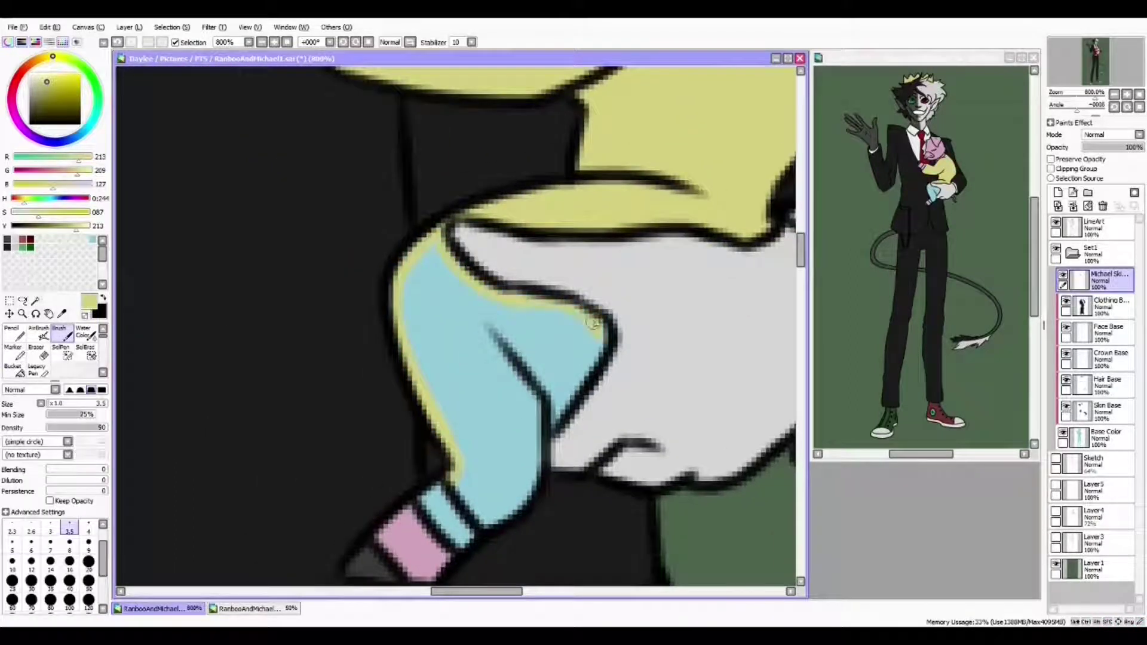
pyautogui.click(481, 501)
pyautogui.moveTo(481, 500)
pyautogui.mouseDown()
pyautogui.moveTo(472, 298)
pyautogui.moveTo(443, 325)
pyautogui.mouseUp()
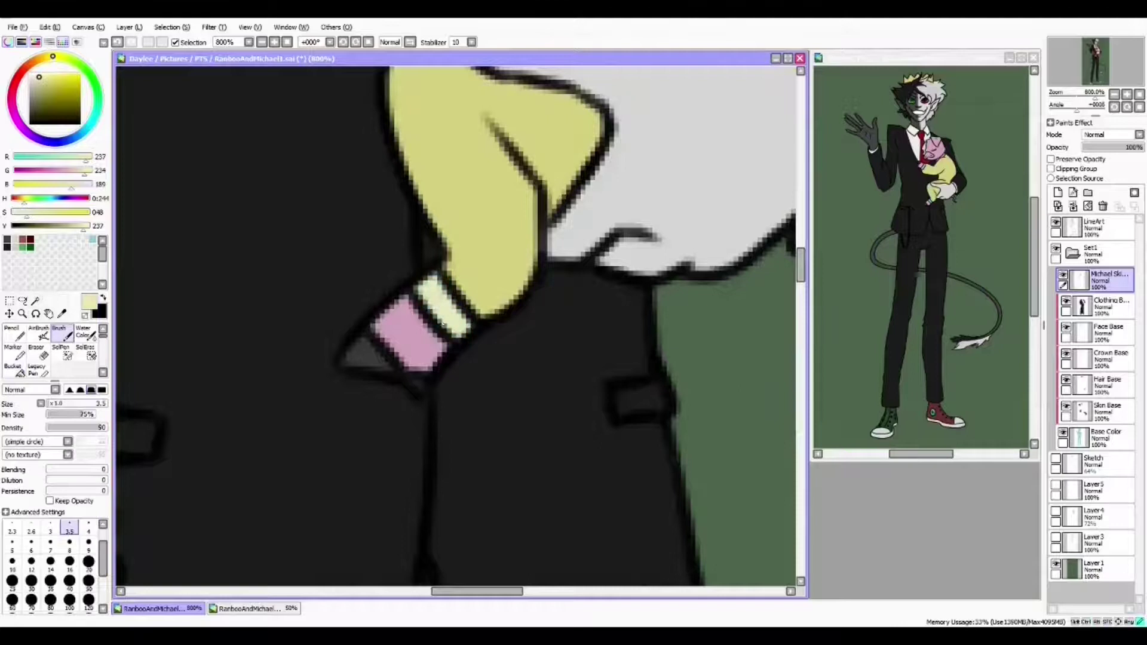
pyautogui.scroll(-8, 457, 326)
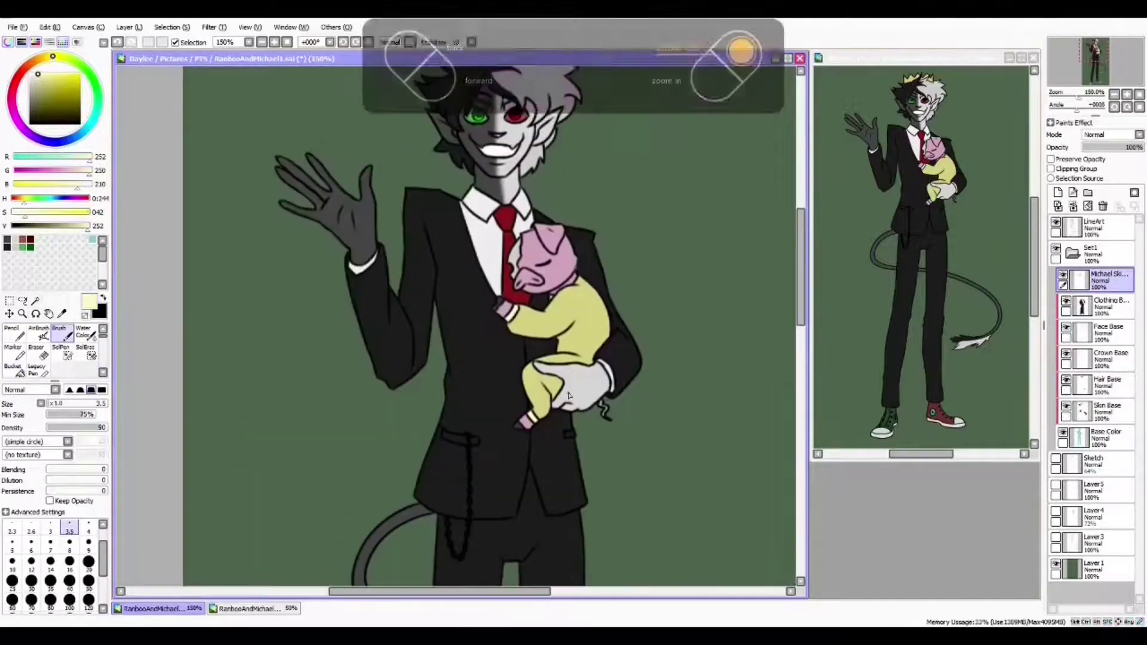
# Paint a ragged green edge on the pig's face along the exposed skull, using light green (RGB 145, 194, 136) and a darker green
pyautogui.click(61, 313)
pyautogui.scroll(8, 536, 250)
pyautogui.press('b')
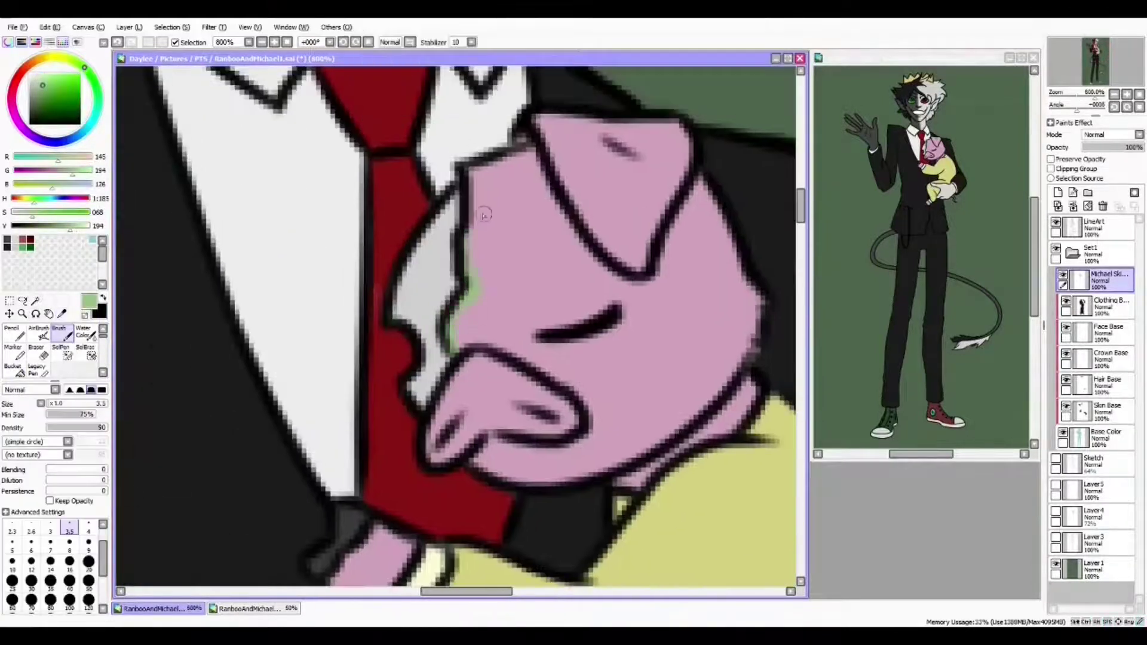
pyautogui.scroll(-4, 481, 177)
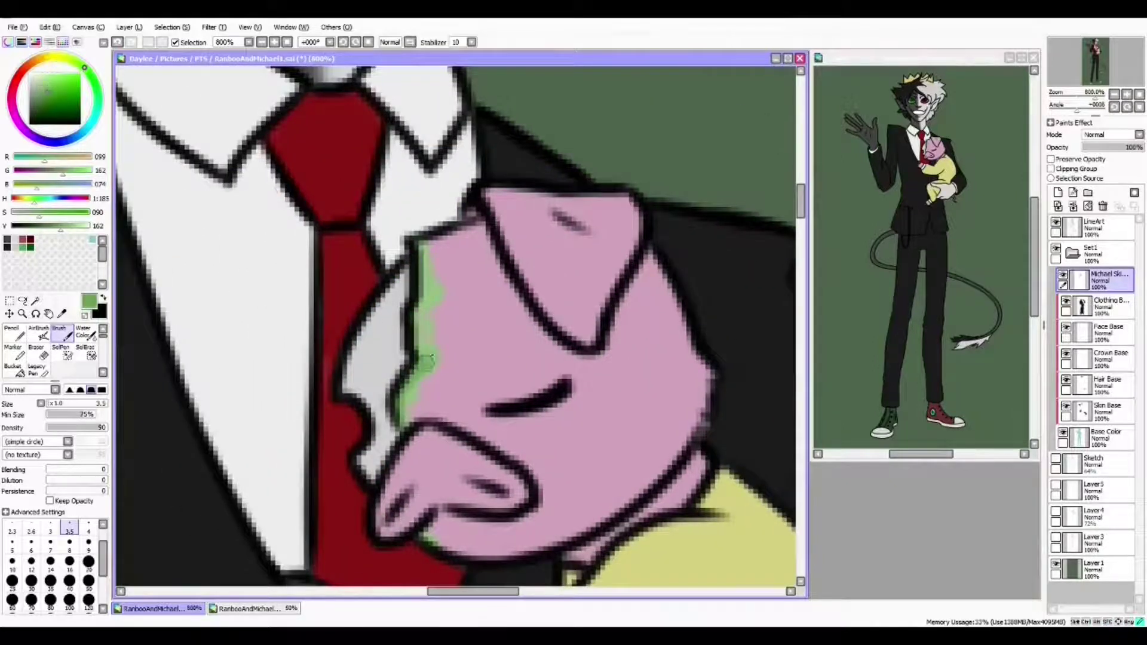
# Paint white highlights in the tall character's green and red eyes on the Face Base layer
pyautogui.scroll(5, 597, 269)
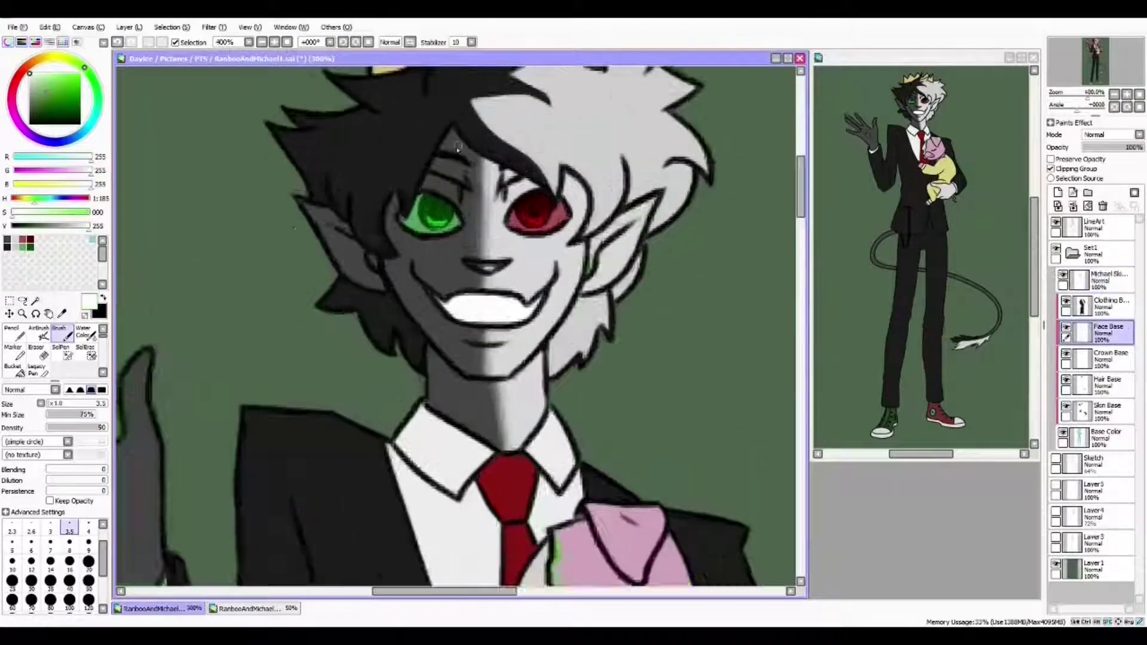
pyautogui.scroll(-3, 748, 297)
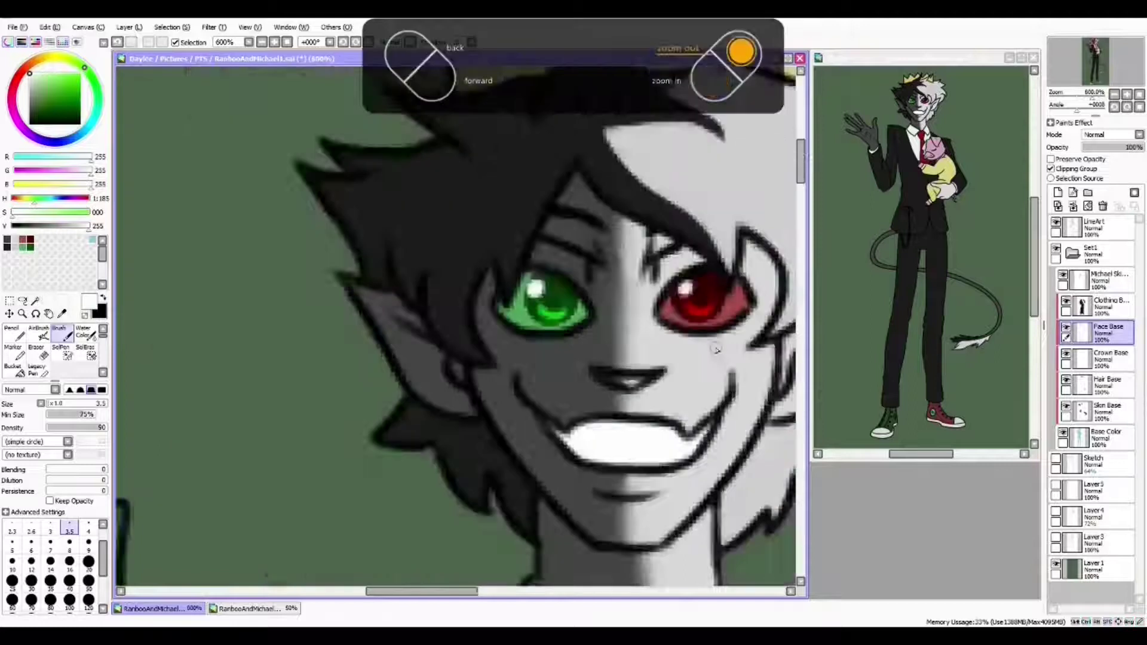
pyautogui.scroll(2, 761, 366)
pyautogui.scroll(-6, 457, 325)
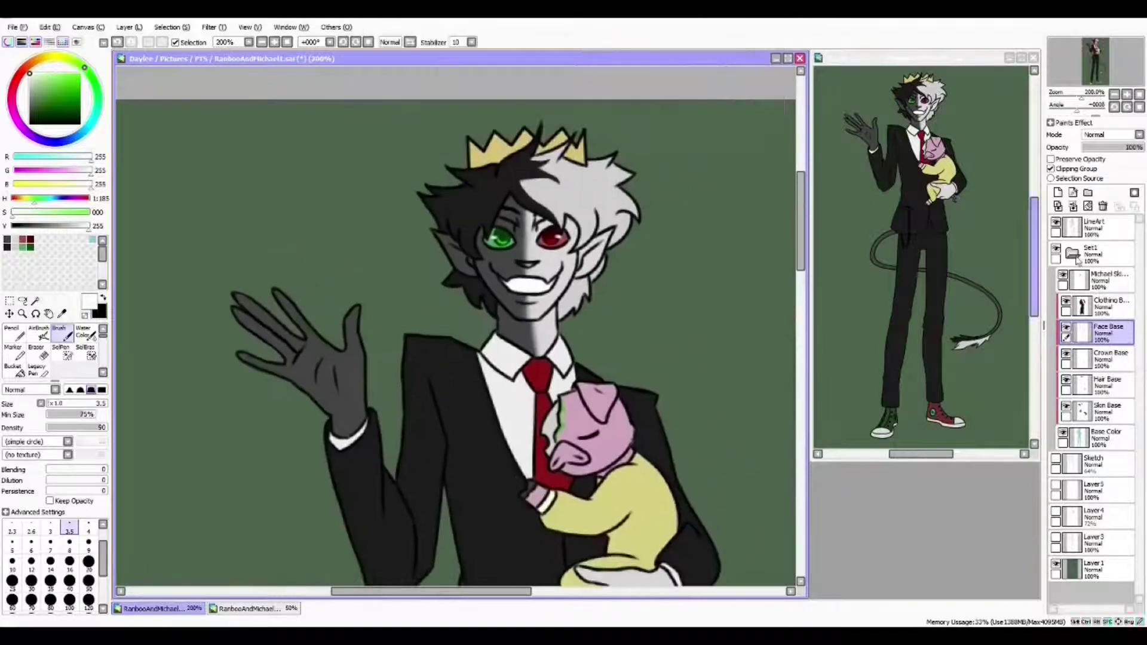
# Add a clipped layer in Multiply mode above Michael Skin Base and choose a warm grey (RGB 198, 188, 168) for shading
pyautogui.click(1058, 192)
pyautogui.click(1111, 134)
pyautogui.click(37, 81)
pyautogui.click(1050, 169)
pyautogui.scroll(3, 503, 286)
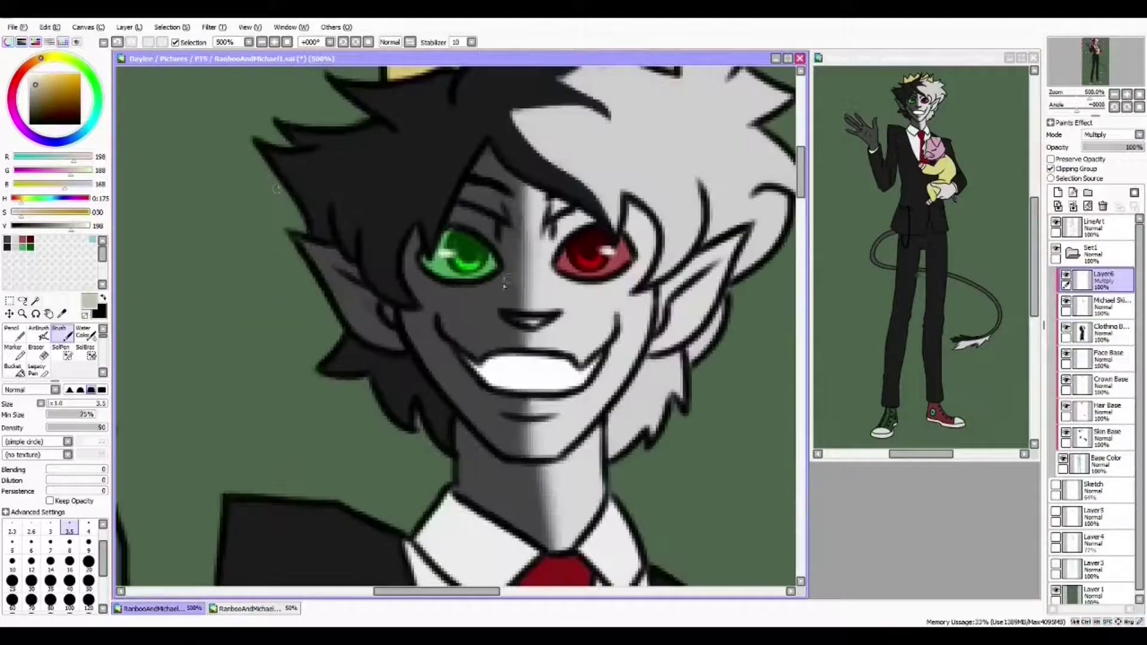
# Shade the character's face and ears on the Multiply layer in neutral grey (RGB 198, 198, 198) with a size 4 brush
pyautogui.moveTo(403, 356); pyautogui.dragTo(394, 379)
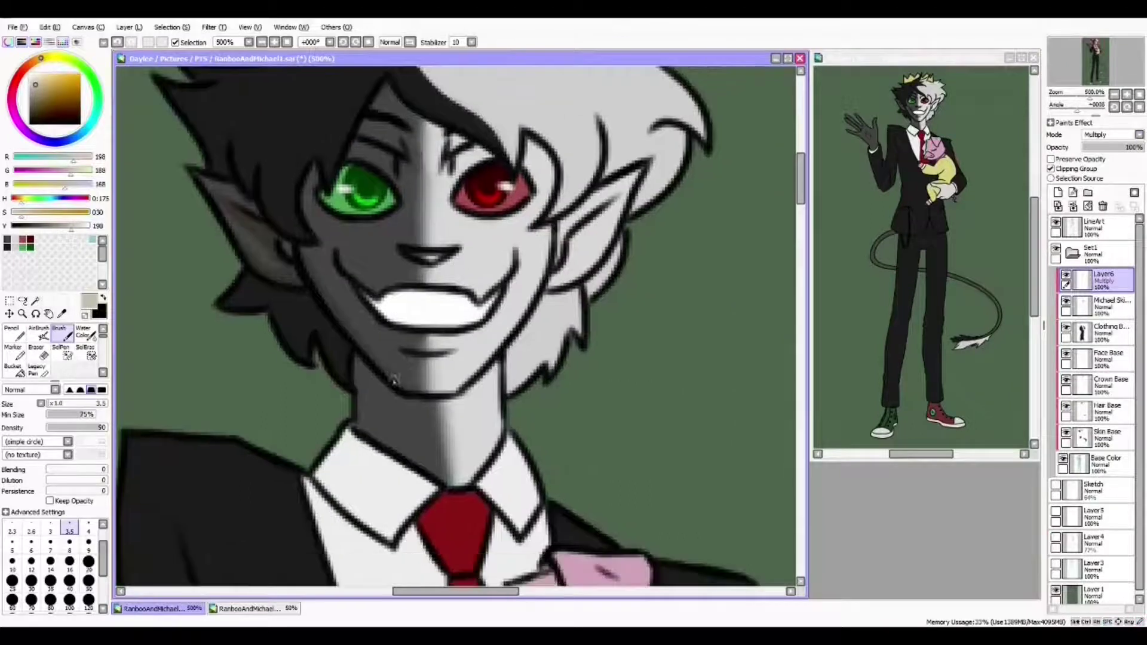
pyautogui.moveTo(21, 213); pyautogui.dragTo(11, 213)
pyautogui.click(31, 547)
pyautogui.moveTo(555, 275); pyautogui.dragTo(598, 296)
pyautogui.moveTo(484, 355); pyautogui.dragTo(469, 279)
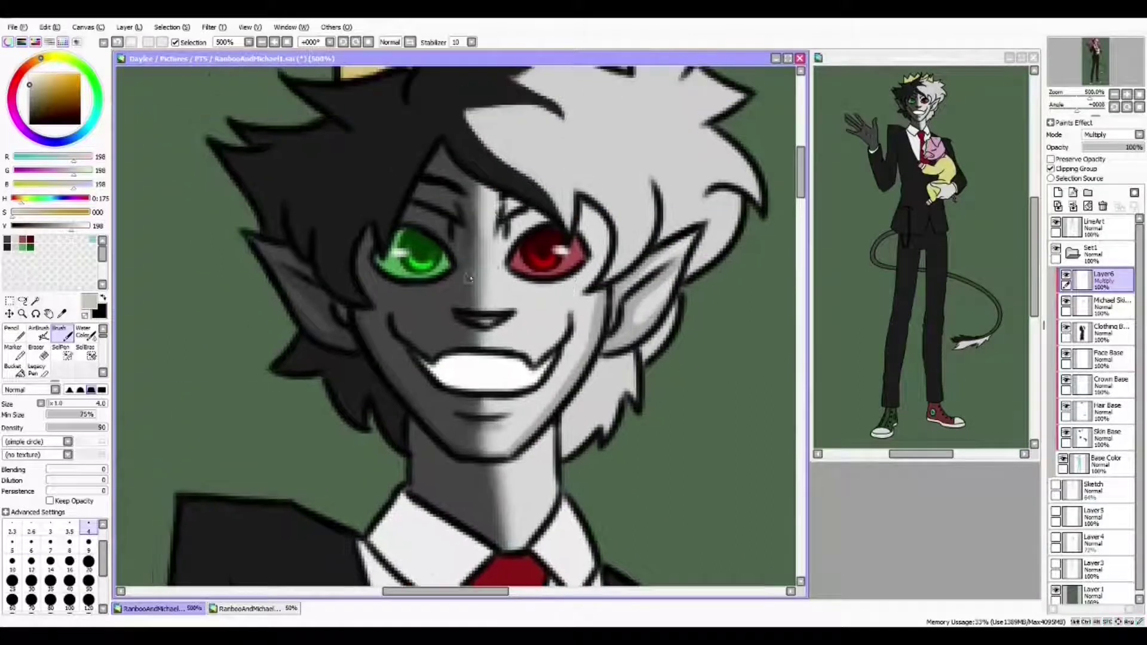
# Deepen the shadows around the eyes, nose and cheeks with a darker grey (RGB 162, 162, 162)
pyautogui.moveTo(455, 220); pyautogui.dragTo(473, 226)
pyautogui.keyDown('alt'); pyautogui.click(473, 226); pyautogui.keyUp('alt')
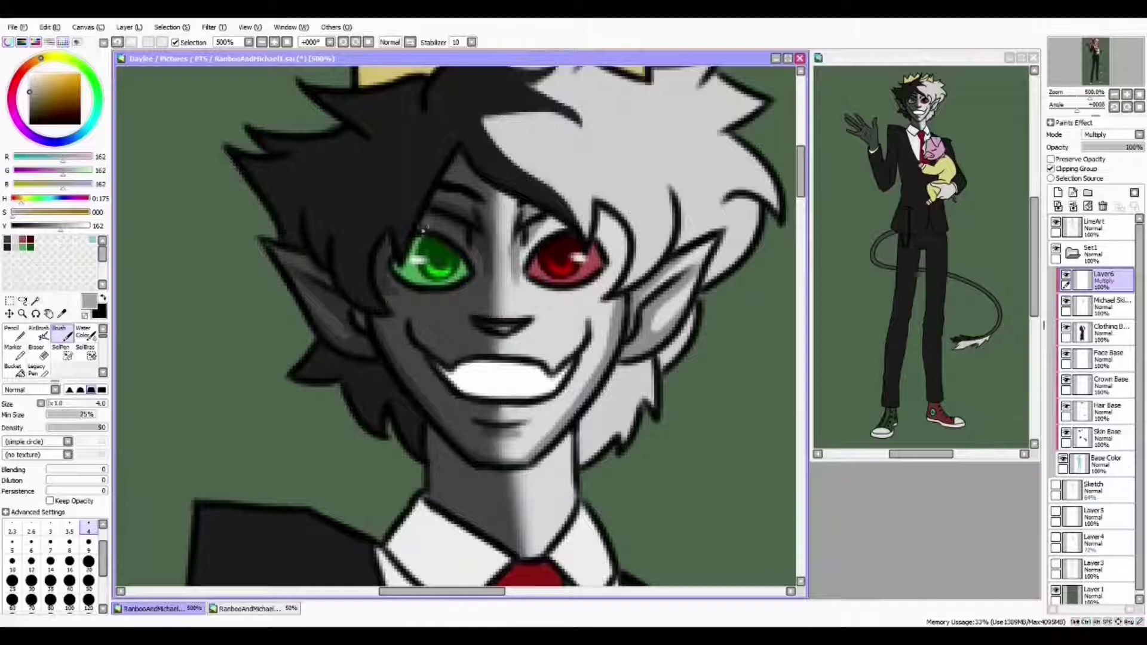
pyautogui.moveTo(463, 230); pyautogui.dragTo(442, 211)
pyautogui.moveTo(480, 321); pyautogui.dragTo(452, 293)
# Shade the spikes of the dark hair and the strands of the white hair below the crown and around the ear
pyautogui.moveTo(276, 208); pyautogui.dragTo(364, 373)
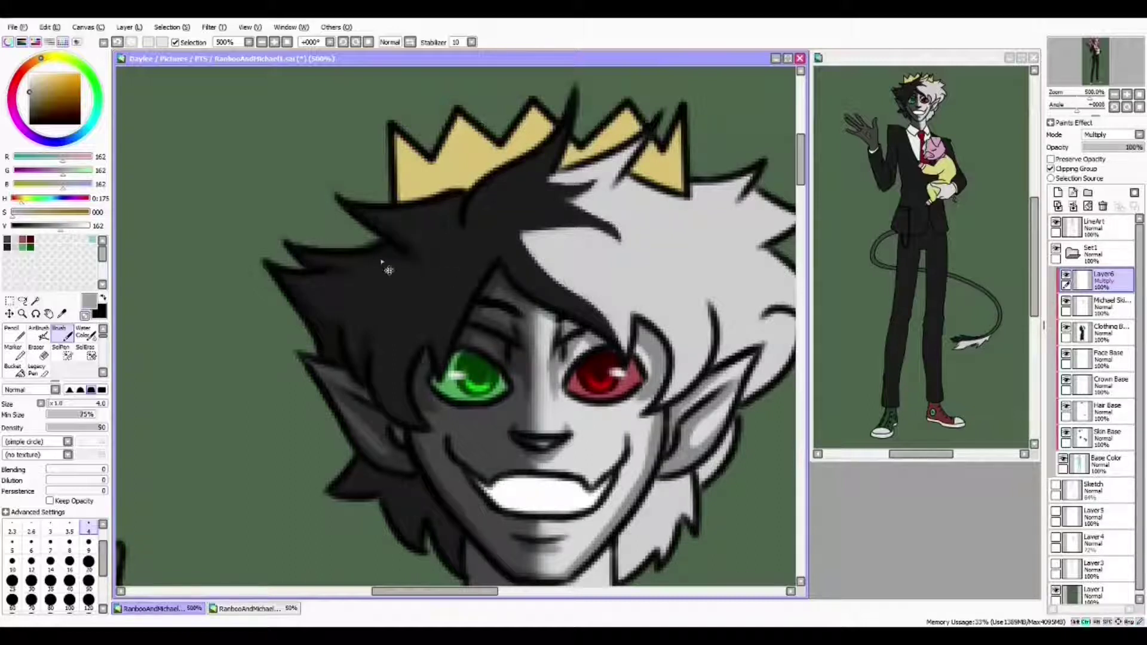
pyautogui.moveTo(455, 205); pyautogui.dragTo(390, 367)
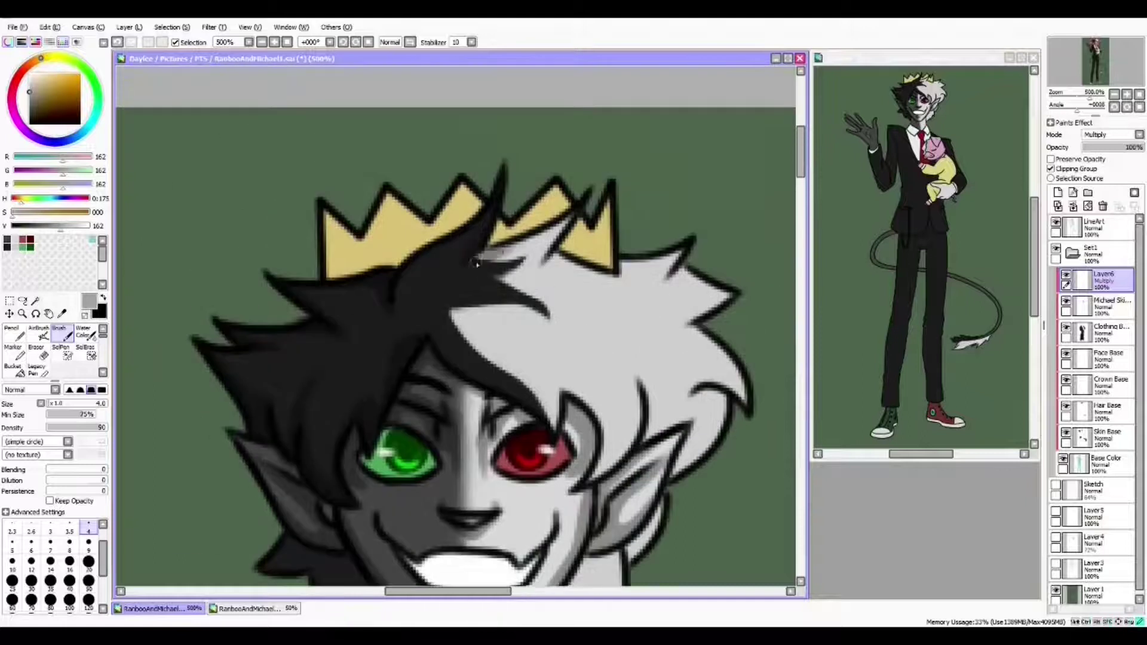
pyautogui.moveTo(551, 280); pyautogui.dragTo(463, 174)
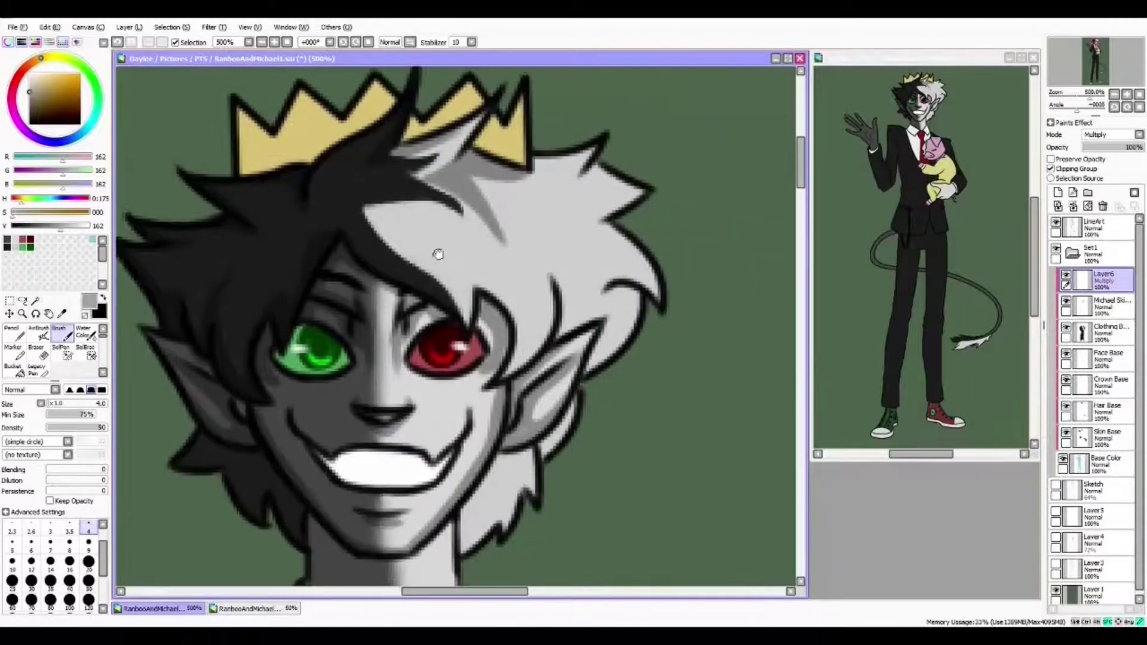
pyautogui.moveTo(525, 239); pyautogui.dragTo(480, 269)
pyautogui.moveTo(510, 249); pyautogui.dragTo(585, 301)
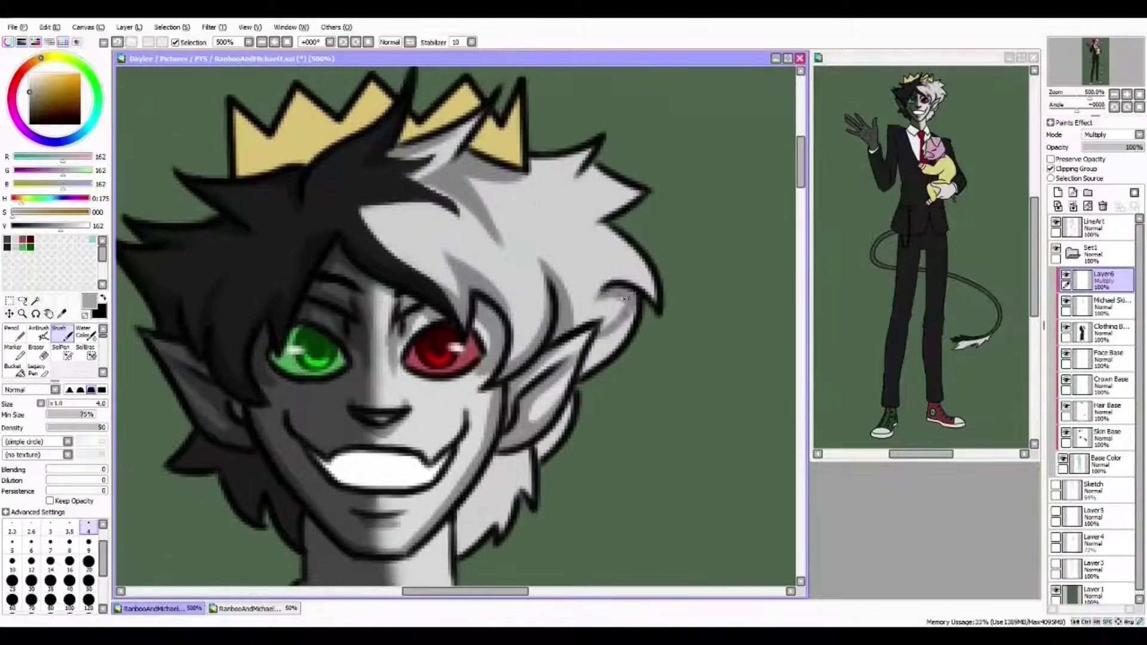
pyautogui.moveTo(663, 239); pyautogui.dragTo(687, 298)
pyautogui.moveTo(466, 452); pyautogui.dragTo(537, 432)
pyautogui.moveTo(595, 508)
pyautogui.mouseDown()
pyautogui.moveTo(595, 349)
pyautogui.moveTo(585, 381)
pyautogui.mouseUp()
# Paint the cast shadow under the chin across the character's neck
pyautogui.moveTo(357, 385); pyautogui.dragTo(443, 412)
pyautogui.moveTo(374, 357); pyautogui.dragTo(317, 261)
pyautogui.moveTo(432, 354)
pyautogui.mouseDown()
pyautogui.moveTo(540, 394)
pyautogui.moveTo(514, 239)
pyautogui.moveTo(573, 334)
pyautogui.moveTo(551, 373)
pyautogui.moveTo(551, 287)
pyautogui.moveTo(559, 388)
pyautogui.moveTo(483, 191)
pyautogui.mouseUp()
# Shade the white shirt along the lapel and tie, and the edges and underside of both collar flaps
pyautogui.moveTo(436, 238); pyautogui.dragTo(505, 413)
pyautogui.moveTo(537, 469); pyautogui.dragTo(547, 302)
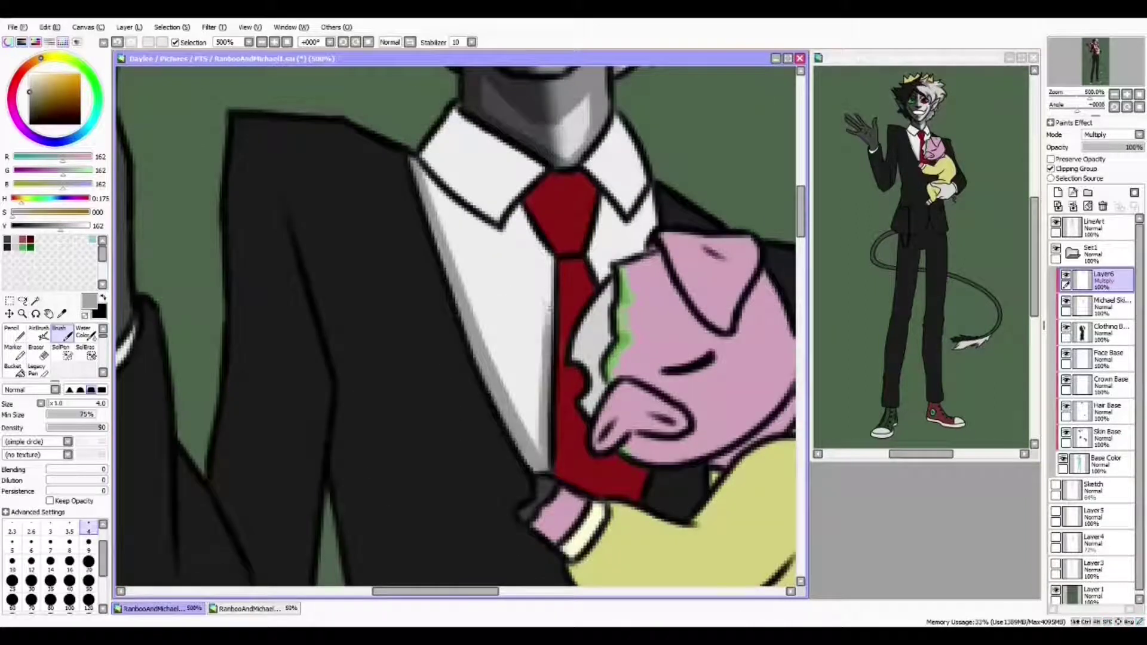
pyautogui.moveTo(519, 206); pyautogui.dragTo(550, 329)
pyautogui.moveTo(501, 235); pyautogui.dragTo(459, 342)
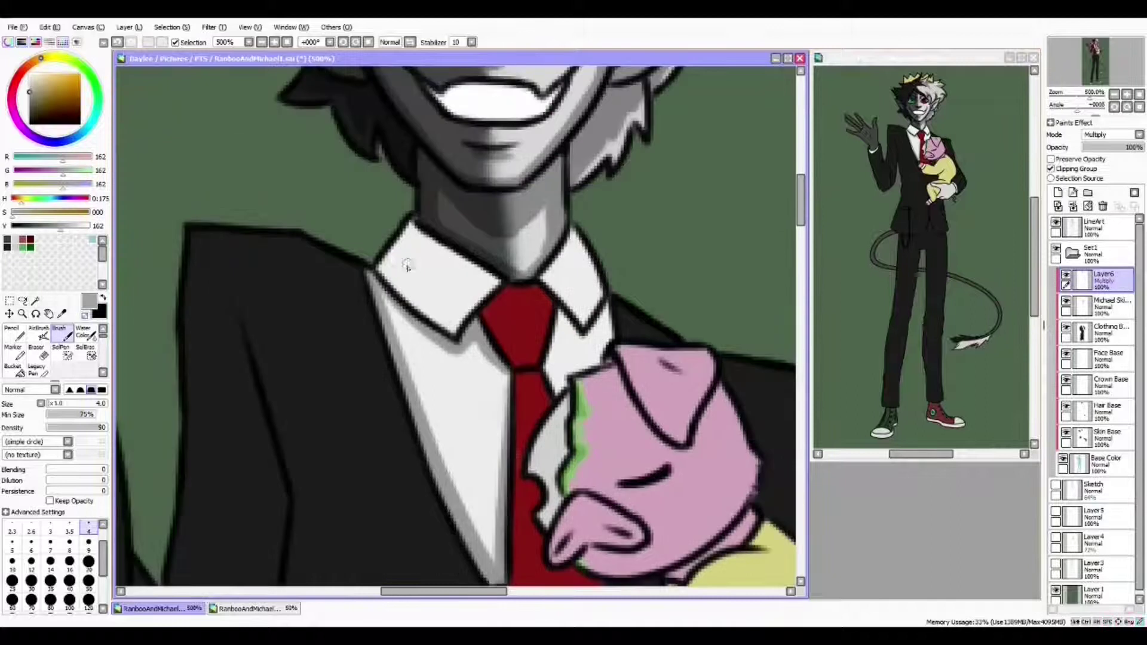
pyautogui.moveTo(412, 226); pyautogui.dragTo(497, 284)
pyautogui.moveTo(584, 253)
pyautogui.mouseDown()
pyautogui.moveTo(561, 290)
pyautogui.moveTo(544, 275)
pyautogui.moveTo(530, 302)
pyautogui.moveTo(565, 291)
pyautogui.mouseUp()
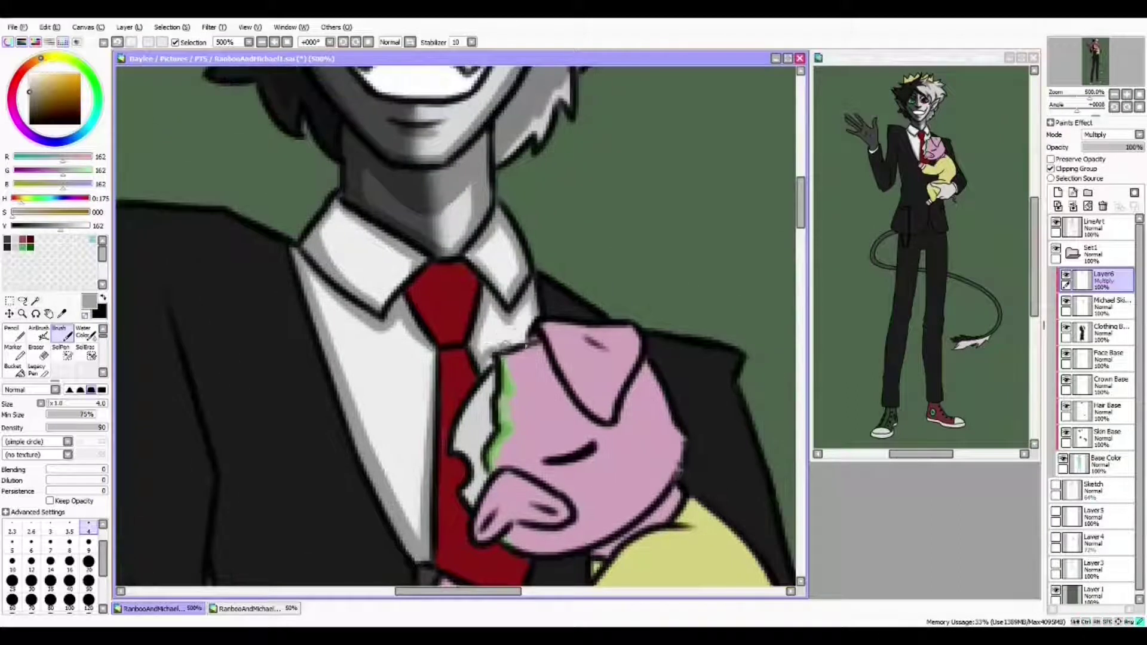
# Shade the red tie's knot and its length beside the pig's head, and the jacket below the pig's arm
pyautogui.moveTo(443, 345); pyautogui.dragTo(462, 384)
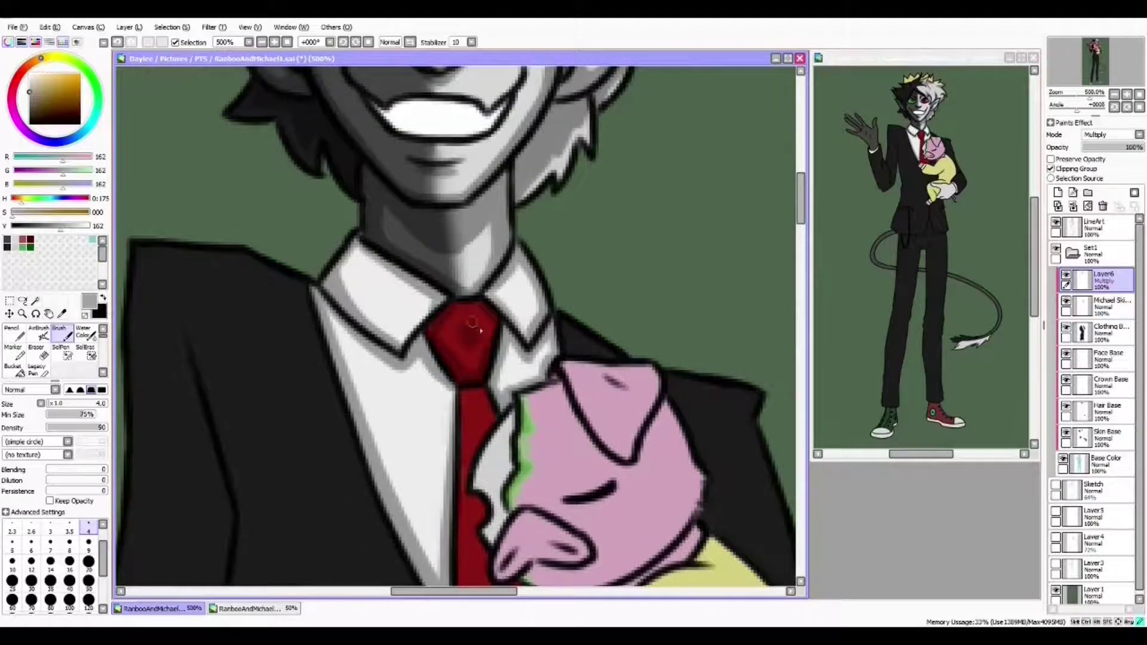
pyautogui.scroll(-3, 480, 329)
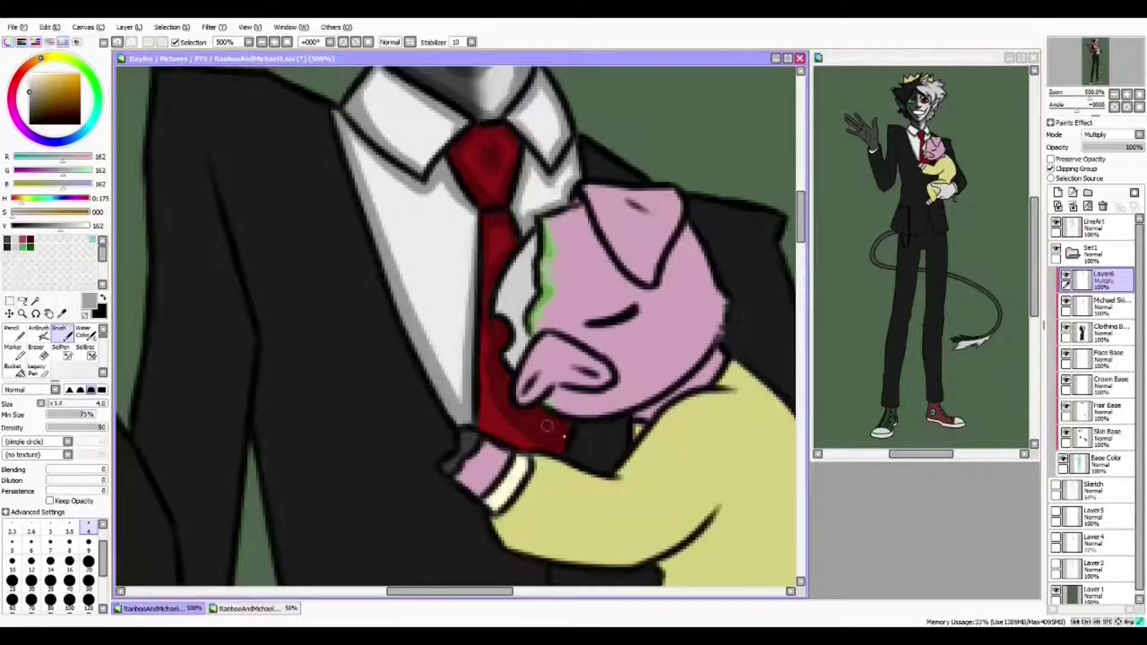
pyautogui.scroll(-4, 546, 426)
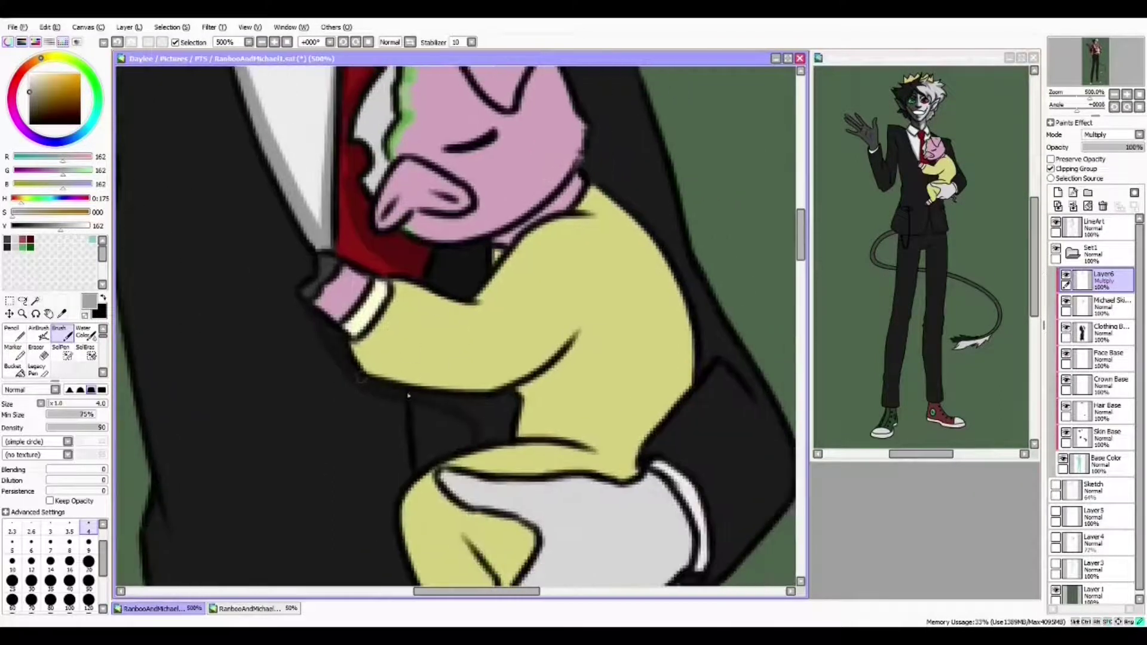
pyautogui.scroll(2, 491, 419)
pyautogui.scroll(-2, 479, 397)
# Shade the underside of the pig's yellow sleeve and its pale wrist cuff
pyautogui.moveTo(558, 349)
pyautogui.mouseDown()
pyautogui.moveTo(502, 376)
pyautogui.moveTo(394, 393)
pyautogui.mouseUp()
pyautogui.scroll(-1, 500, 269)
pyautogui.moveTo(349, 266); pyautogui.dragTo(463, 291)
pyautogui.scroll(2, 454, 328)
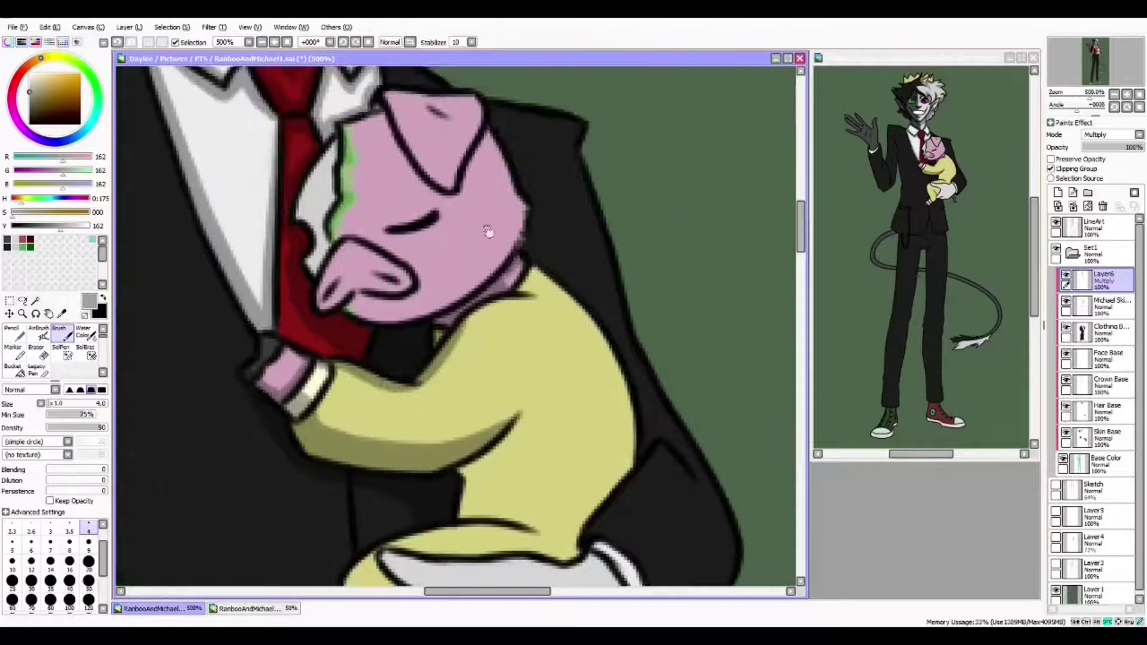
# Shade the pig's head along the jaw and cheek, inside and beneath the folded ear, and on the exposed skull
pyautogui.scroll(2, 487, 232)
pyautogui.moveTo(544, 296); pyautogui.dragTo(430, 383)
pyautogui.moveTo(538, 216); pyautogui.dragTo(514, 352)
pyautogui.moveTo(456, 377); pyautogui.dragTo(367, 403)
pyautogui.moveTo(523, 346); pyautogui.dragTo(388, 403)
pyautogui.scroll(-1, 489, 354)
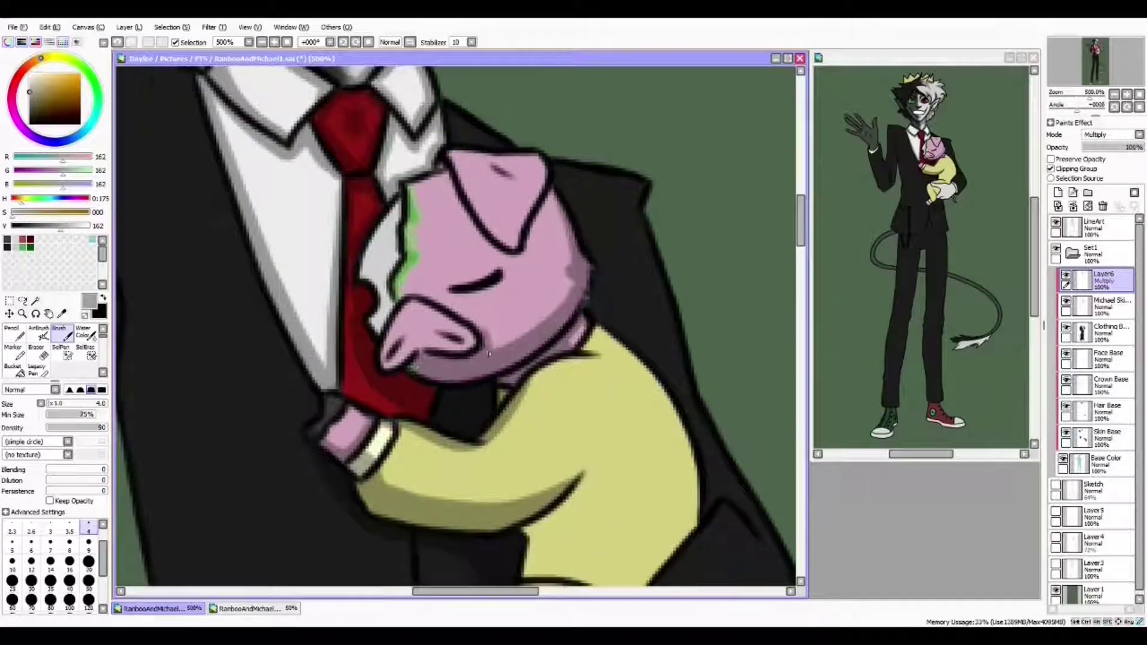
pyautogui.scroll(1, 430, 344)
pyautogui.scroll(1, 471, 299)
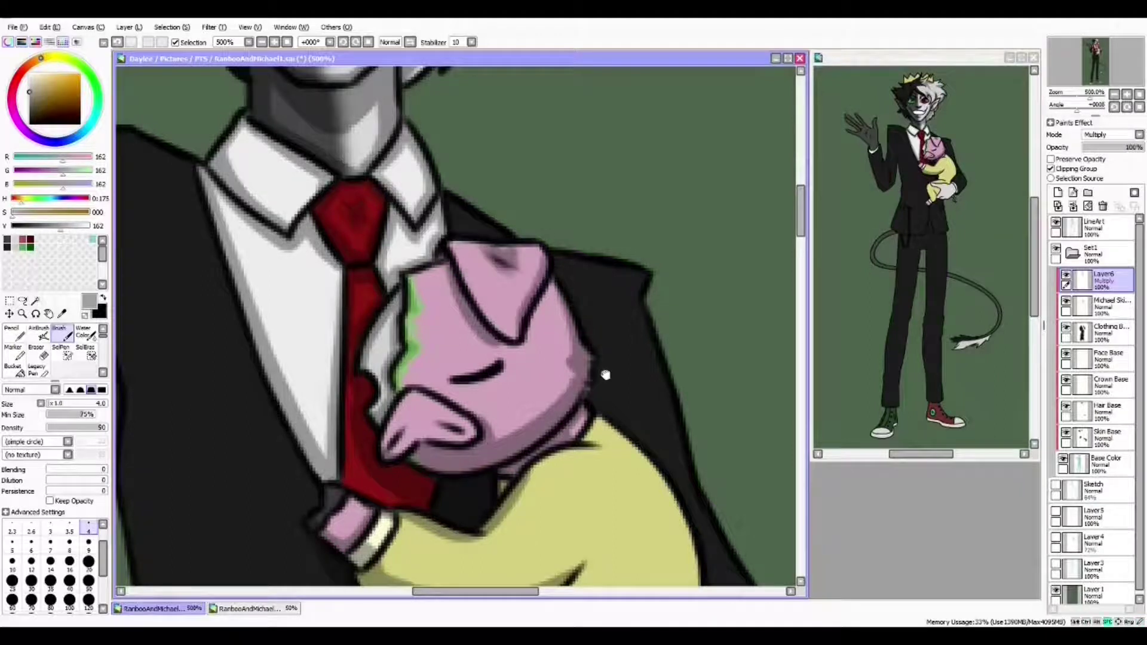
# Shade the outer edge of the pig's yellow outfit along its back and outline the torso shadow below the arm
pyautogui.scroll(-3, 546, 335)
pyautogui.moveTo(495, 251); pyautogui.dragTo(528, 377)
pyautogui.scroll(1, 533, 328)
pyautogui.moveTo(582, 236); pyautogui.dragTo(573, 343)
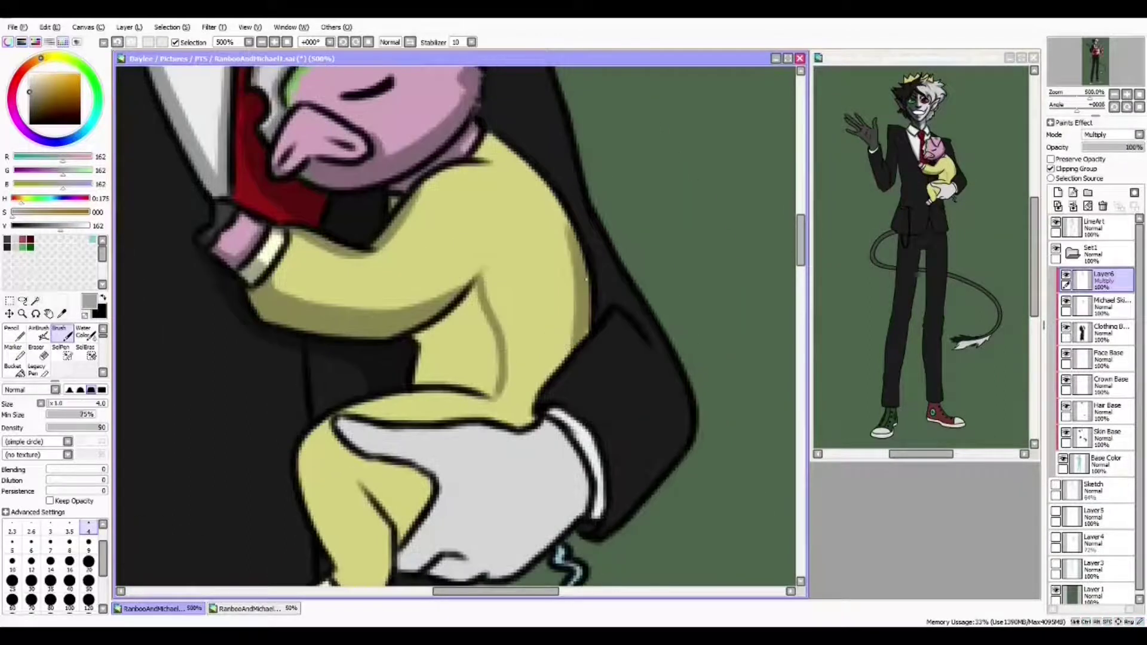
# Fill in the shadow on the pig's yellow torso beneath the arm and shade the folds of its bent leg
pyautogui.scroll(-3, 334, 347)
pyautogui.moveTo(412, 278)
pyautogui.mouseDown()
pyautogui.moveTo(456, 313)
pyautogui.moveTo(478, 379)
pyautogui.mouseUp()
pyautogui.moveTo(382, 317); pyautogui.dragTo(439, 364)
pyautogui.scroll(-1, 436, 364)
pyautogui.moveTo(419, 299)
pyautogui.mouseDown()
pyautogui.moveTo(460, 335)
pyautogui.moveTo(496, 310)
pyautogui.mouseUp()
pyautogui.moveTo(454, 395); pyautogui.dragTo(502, 445)
pyautogui.moveTo(633, 203)
pyautogui.mouseDown()
pyautogui.moveTo(503, 334)
pyautogui.moveTo(588, 439)
pyautogui.mouseUp()
pyautogui.moveTo(598, 286); pyautogui.dragTo(590, 346)
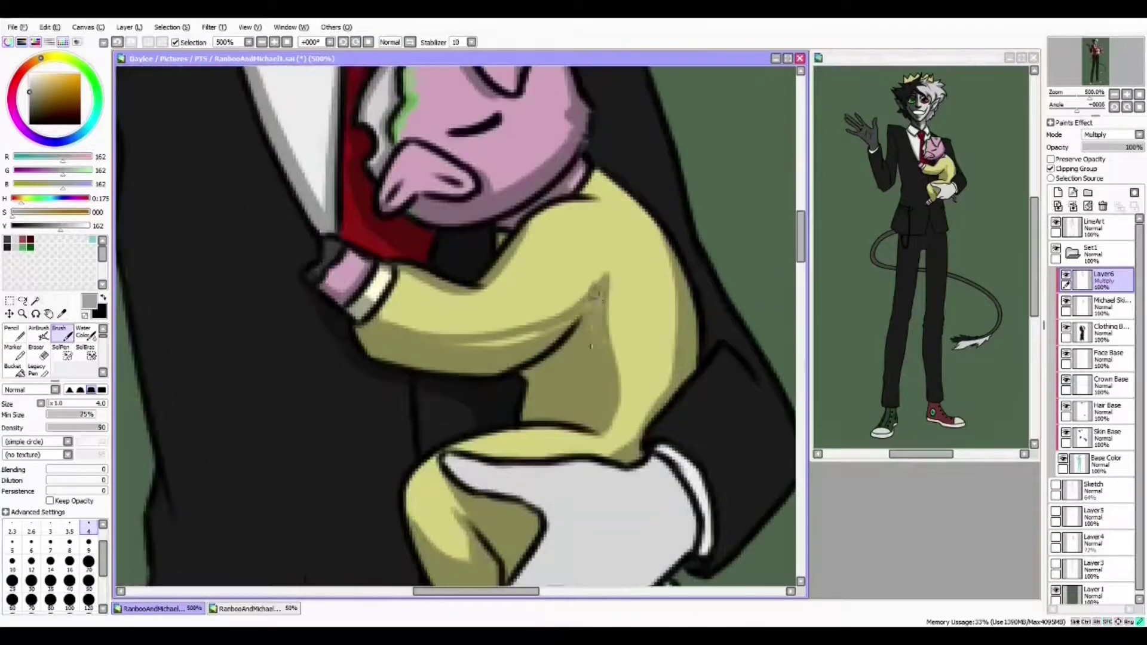
pyautogui.moveTo(604, 288); pyautogui.dragTo(553, 348)
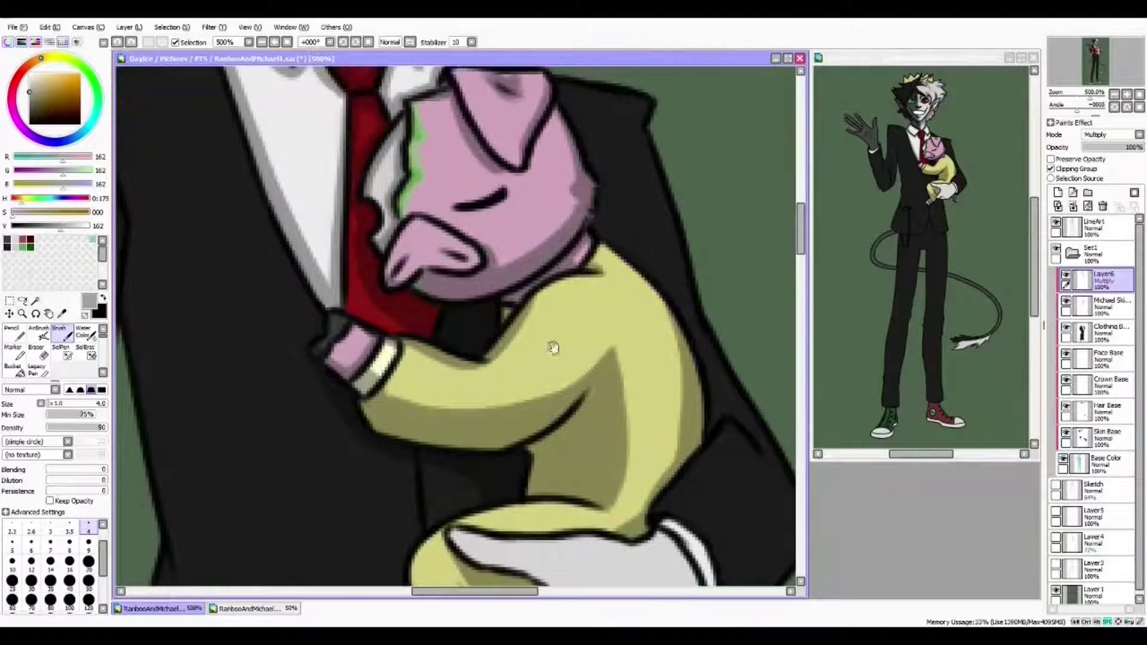
pyautogui.scroll(-1, 623, 313)
pyautogui.scroll(-2, 527, 460)
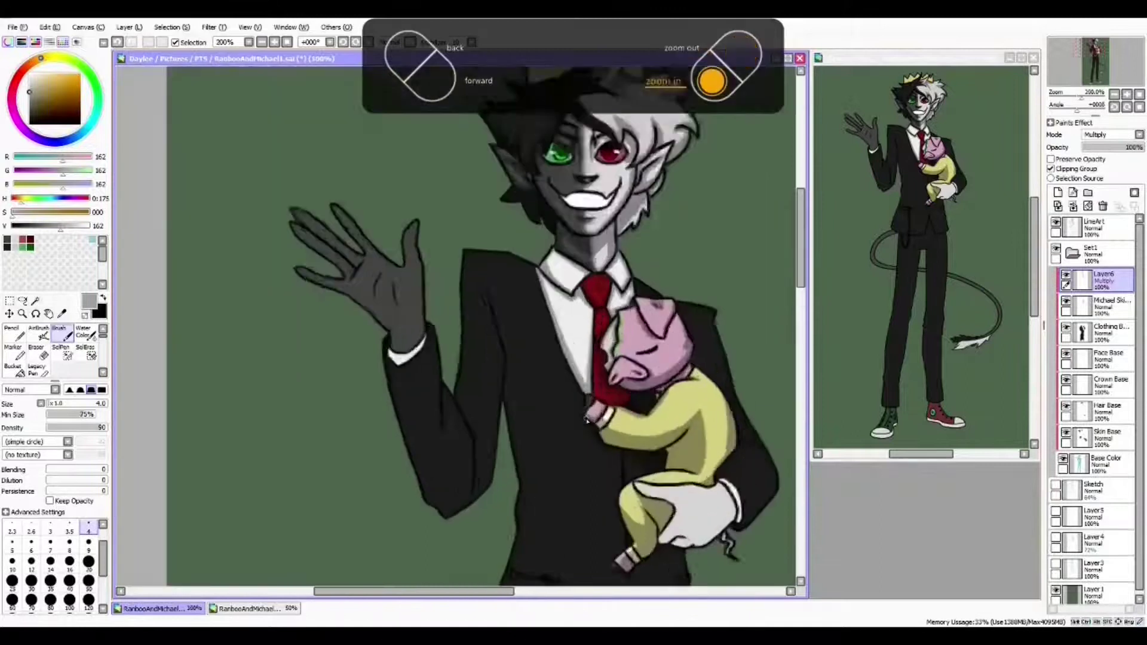
# Colour the pig's curly tail pink on the pig's skin layer, matching its skin tone
pyautogui.scroll(2, 527, 459)
pyautogui.moveTo(526, 459); pyautogui.dragTo(179, 353)
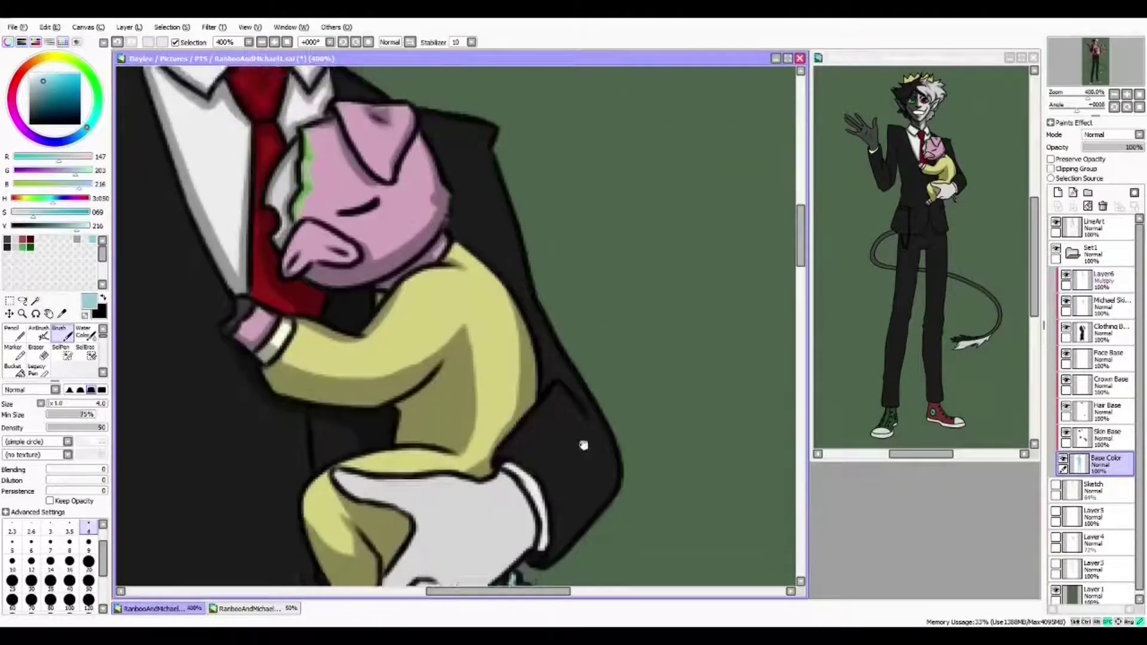
pyautogui.moveTo(387, 419); pyautogui.dragTo(624, 401)
pyautogui.click(1099, 306)
pyautogui.moveTo(418, 419); pyautogui.dragTo(394, 305)
pyautogui.moveTo(394, 179); pyautogui.dragTo(418, 568)
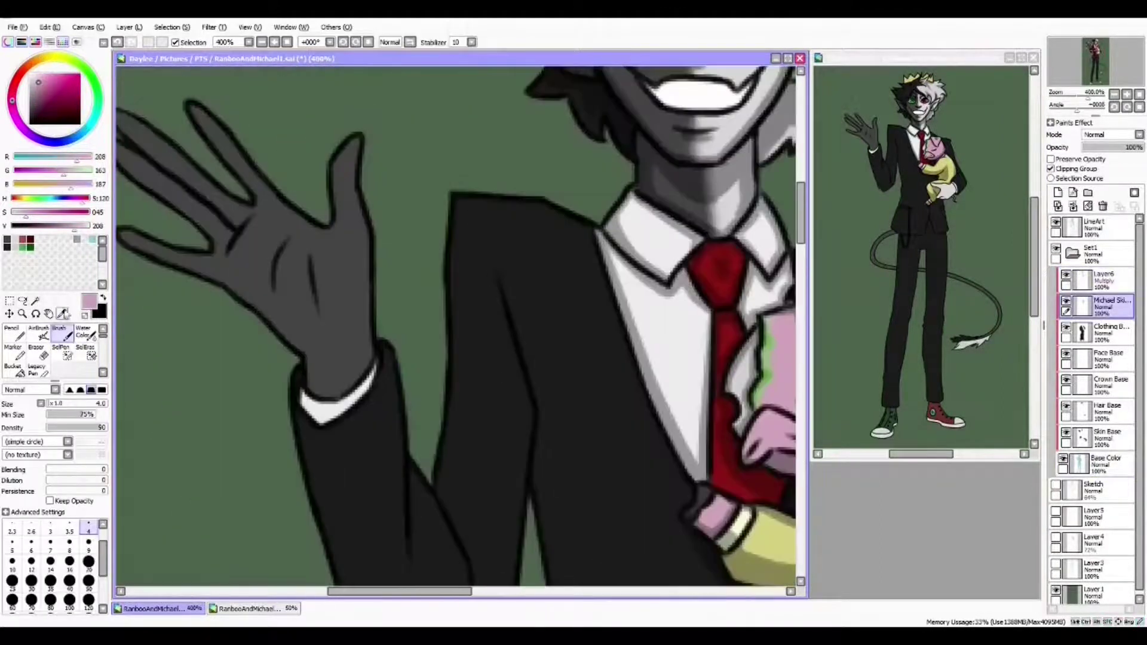
pyautogui.moveTo(457, 224); pyautogui.dragTo(367, 165)
# On the Multiply shading layer, shade the pig's lower leg, ankle cuff and foot, and the jacket around them
pyautogui.click(1099, 279)
pyautogui.moveTo(418, 454); pyautogui.dragTo(275, 305)
pyautogui.moveTo(391, 555); pyautogui.dragTo(391, 466)
pyautogui.moveTo(418, 597); pyautogui.dragTo(560, 374)
pyautogui.moveTo(377, 144); pyautogui.dragTo(399, 257)
pyautogui.moveTo(552, 493); pyautogui.dragTo(517, 265)
pyautogui.moveTo(513, 312); pyautogui.dragTo(435, 266)
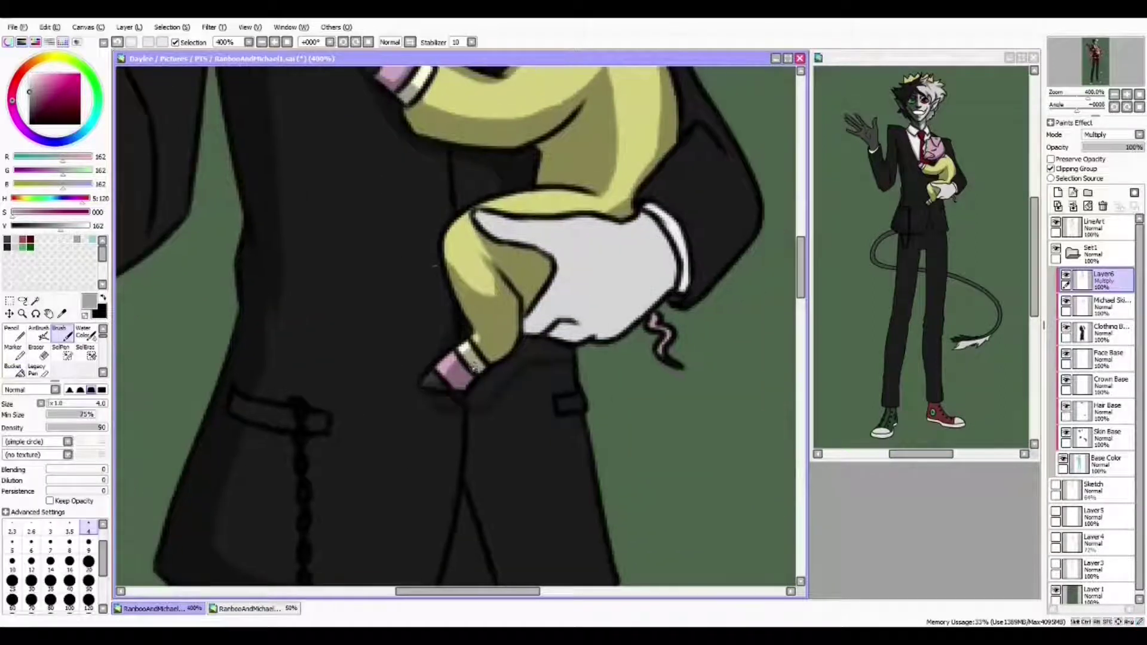
# Shade the jacket's front panels along their sides and hem, and the jacket front below the lapel
pyautogui.moveTo(568, 357); pyautogui.dragTo(570, 227)
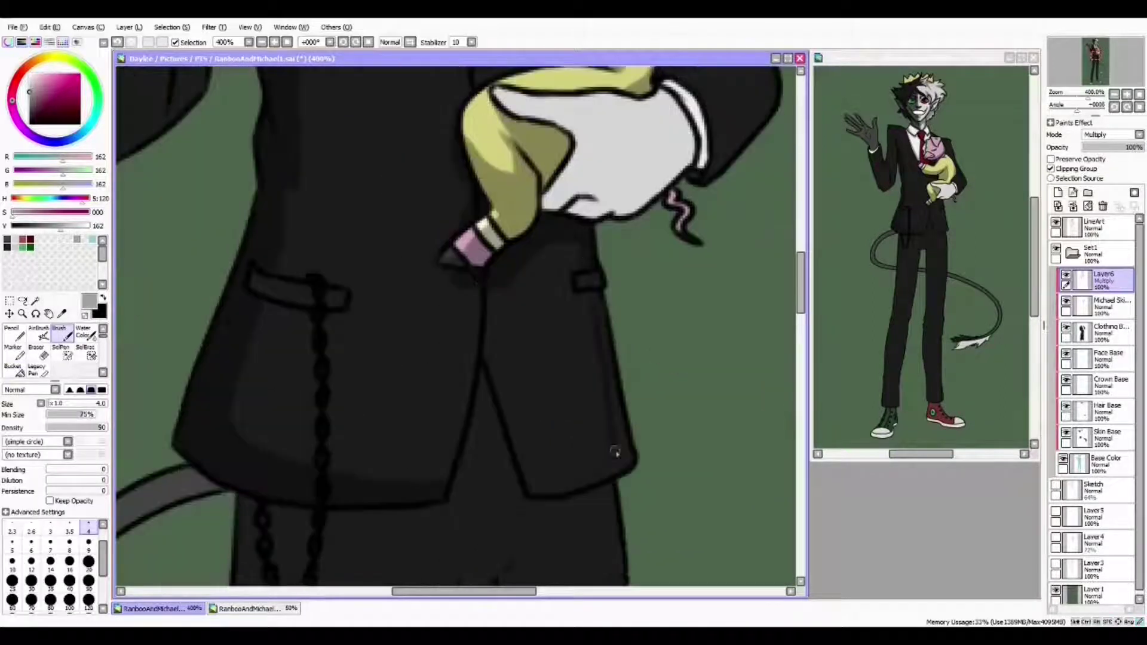
pyautogui.moveTo(614, 456); pyautogui.dragTo(527, 428)
pyautogui.moveTo(535, 286); pyautogui.dragTo(524, 356)
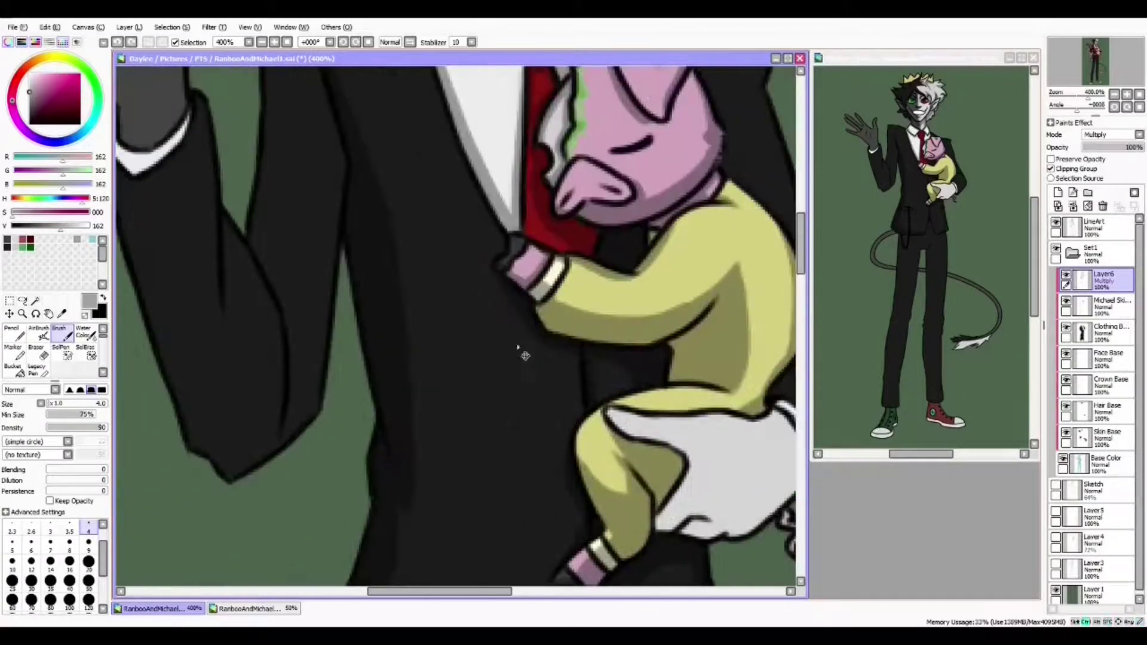
pyautogui.moveTo(537, 453)
pyautogui.mouseDown()
pyautogui.moveTo(404, 256)
pyautogui.moveTo(515, 448)
pyautogui.moveTo(440, 430)
pyautogui.moveTo(473, 326)
pyautogui.mouseUp()
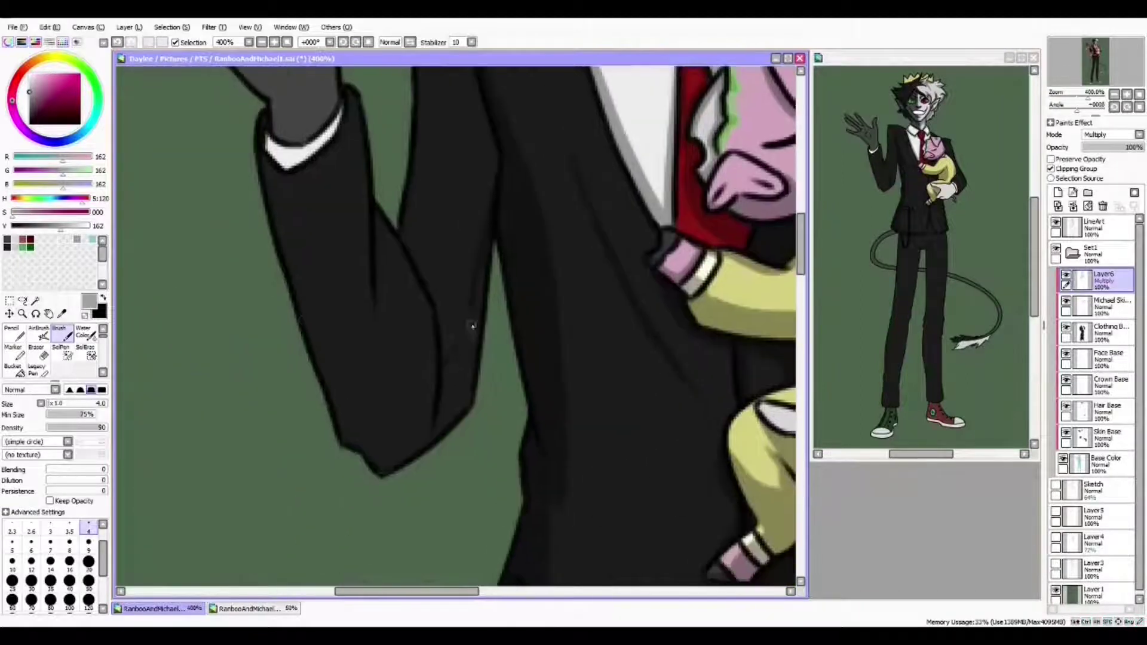
# Shade the jacket sleeve of the raised arm along the forearm, elbow and upper-arm folds
pyautogui.moveTo(335, 372); pyautogui.dragTo(348, 405)
pyautogui.moveTo(396, 297)
pyautogui.mouseDown()
pyautogui.moveTo(402, 357)
pyautogui.moveTo(396, 325)
pyautogui.mouseUp()
pyautogui.press('e')
pyautogui.press('b')
pyautogui.moveTo(435, 371)
pyautogui.mouseDown()
pyautogui.moveTo(340, 384)
pyautogui.moveTo(389, 351)
pyautogui.moveTo(310, 224)
pyautogui.moveTo(361, 291)
pyautogui.mouseUp()
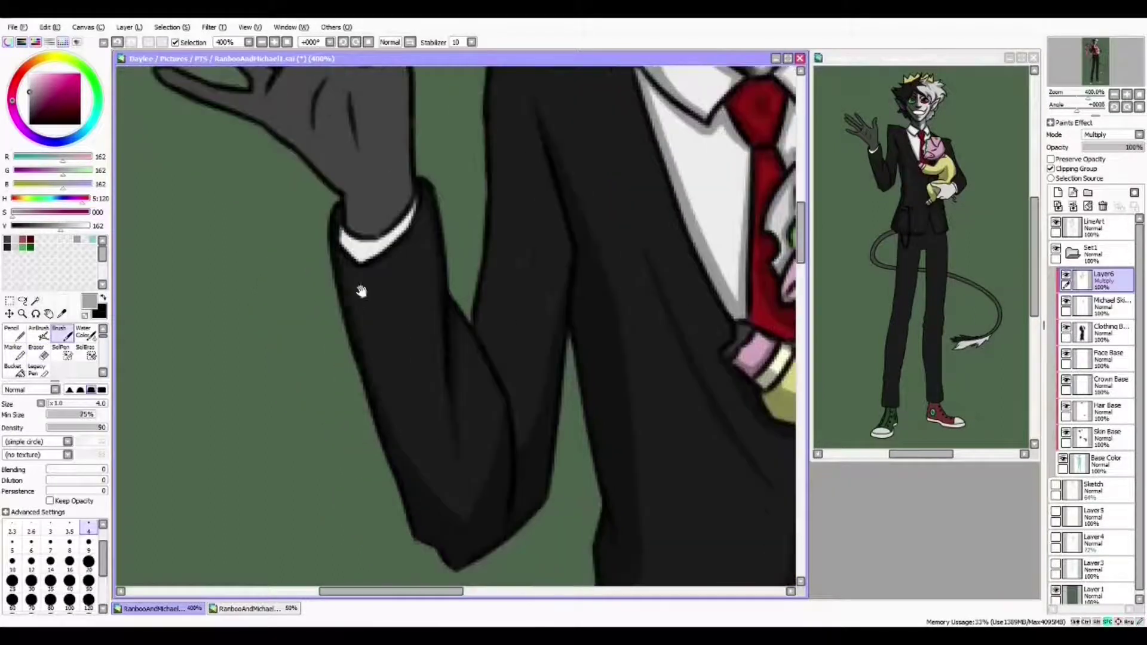
pyautogui.moveTo(459, 275)
pyautogui.mouseDown()
pyautogui.moveTo(414, 353)
pyautogui.moveTo(365, 326)
pyautogui.moveTo(275, 168)
pyautogui.mouseUp()
pyautogui.moveTo(369, 294); pyautogui.dragTo(306, 192)
# Shade the raised grey hand's wrist, palm and fingers, and the white shirt cuff below it
pyautogui.click(1105, 463)
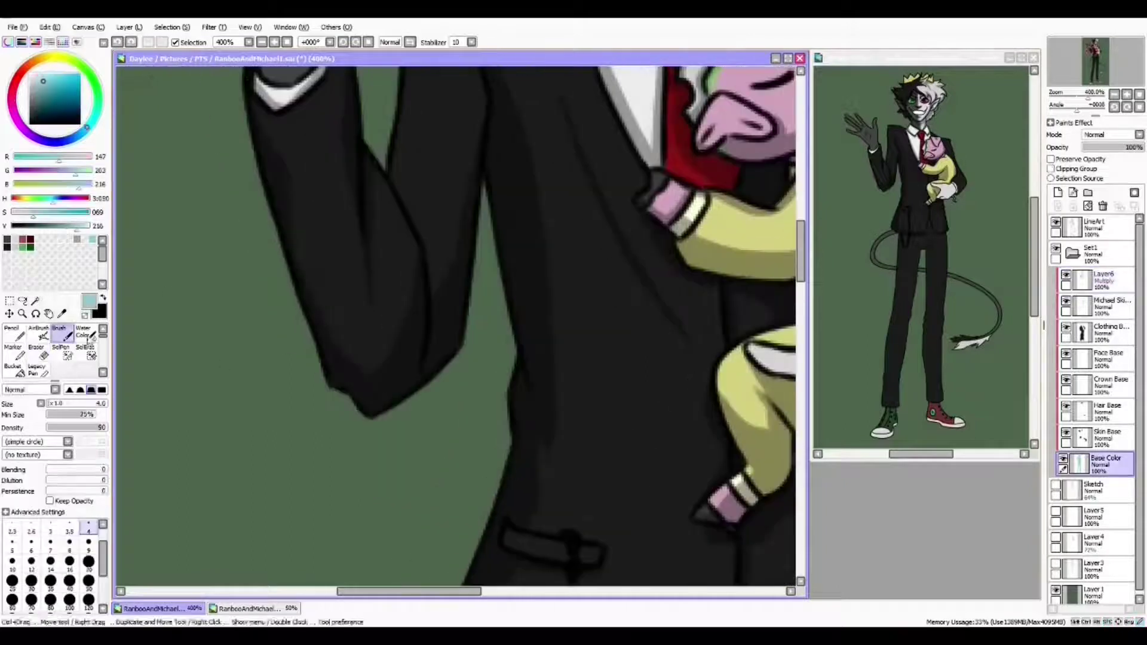
pyautogui.click(1099, 280)
pyautogui.moveTo(363, 134); pyautogui.dragTo(494, 487)
pyautogui.moveTo(379, 362); pyautogui.dragTo(376, 377)
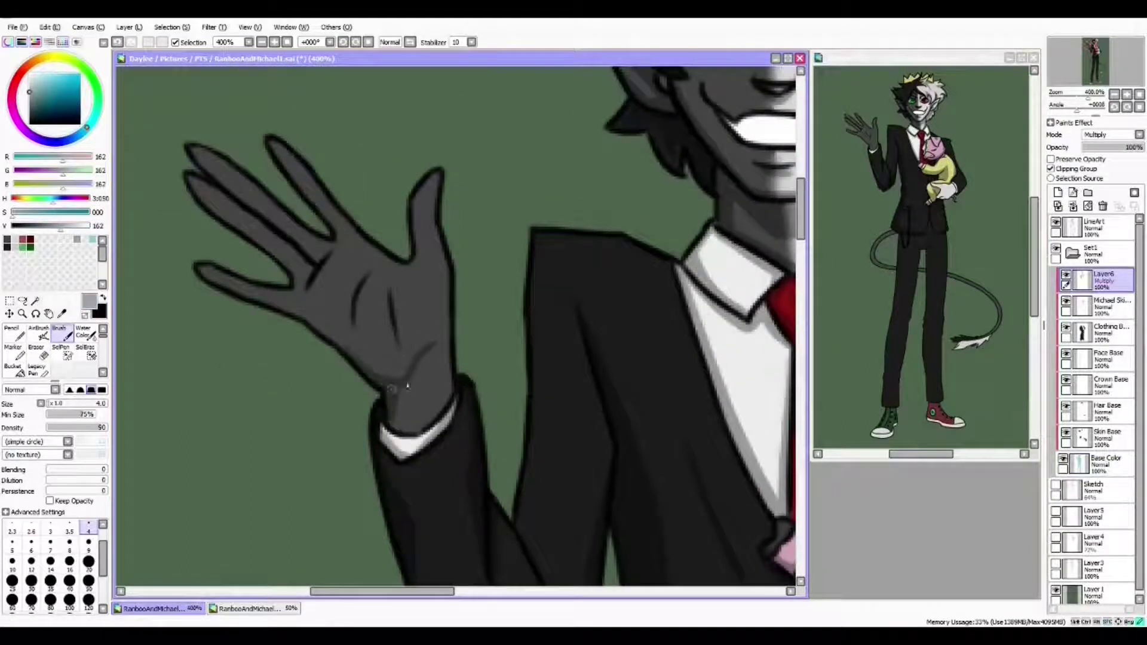
pyautogui.moveTo(441, 406); pyautogui.dragTo(544, 467)
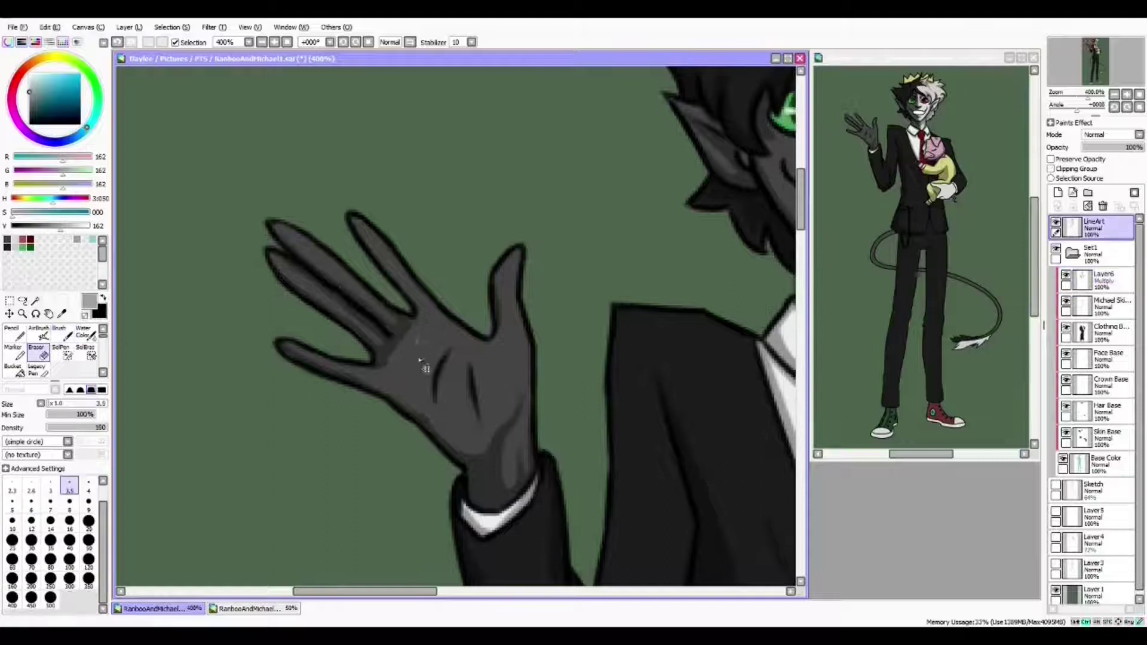
pyautogui.press('b')
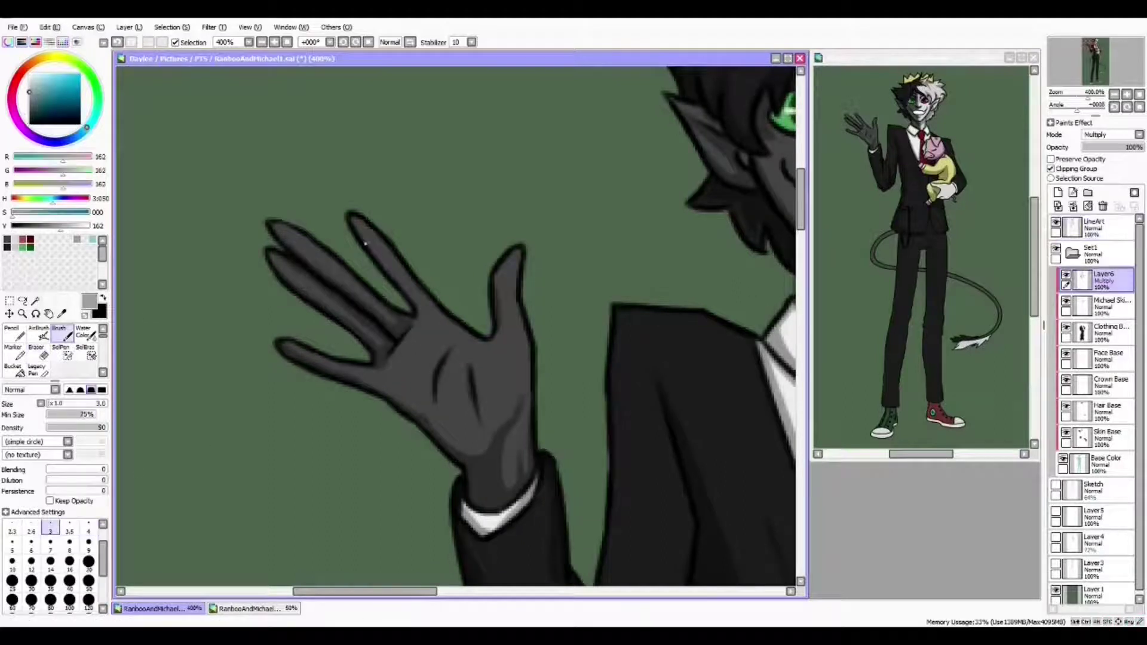
pyautogui.moveTo(362, 372); pyautogui.dragTo(305, 333)
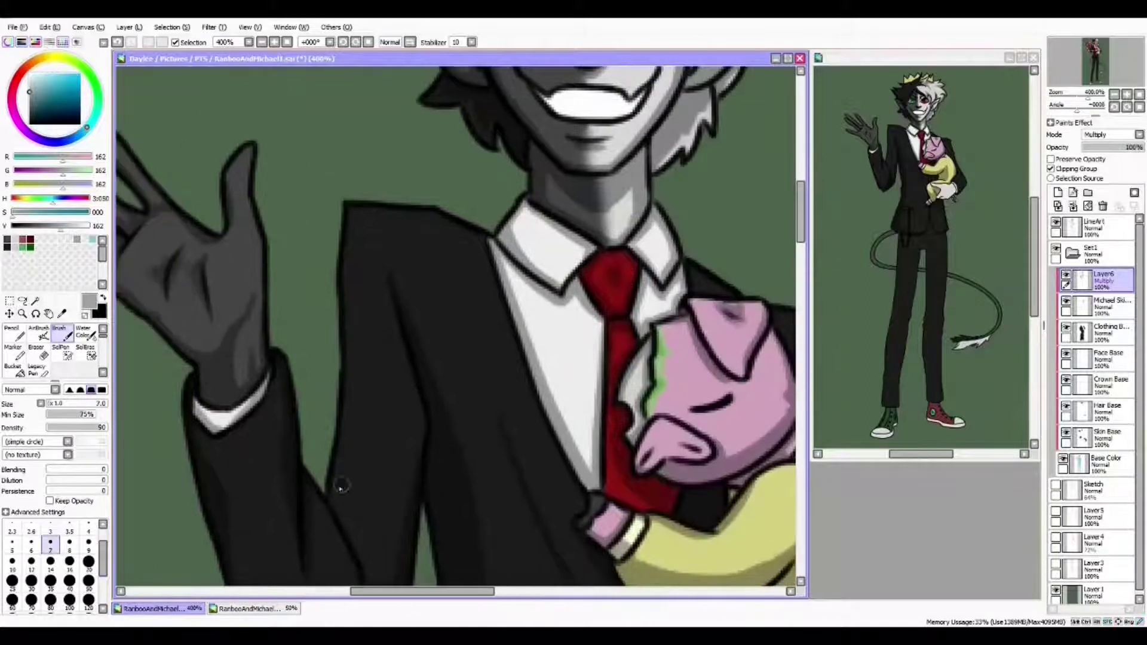
# Shade the jacket's shoulder and side, and the sleeve of the arm holding the pig
pyautogui.moveTo(341, 488); pyautogui.dragTo(67, 377)
pyautogui.moveTo(534, 390); pyautogui.dragTo(540, 342)
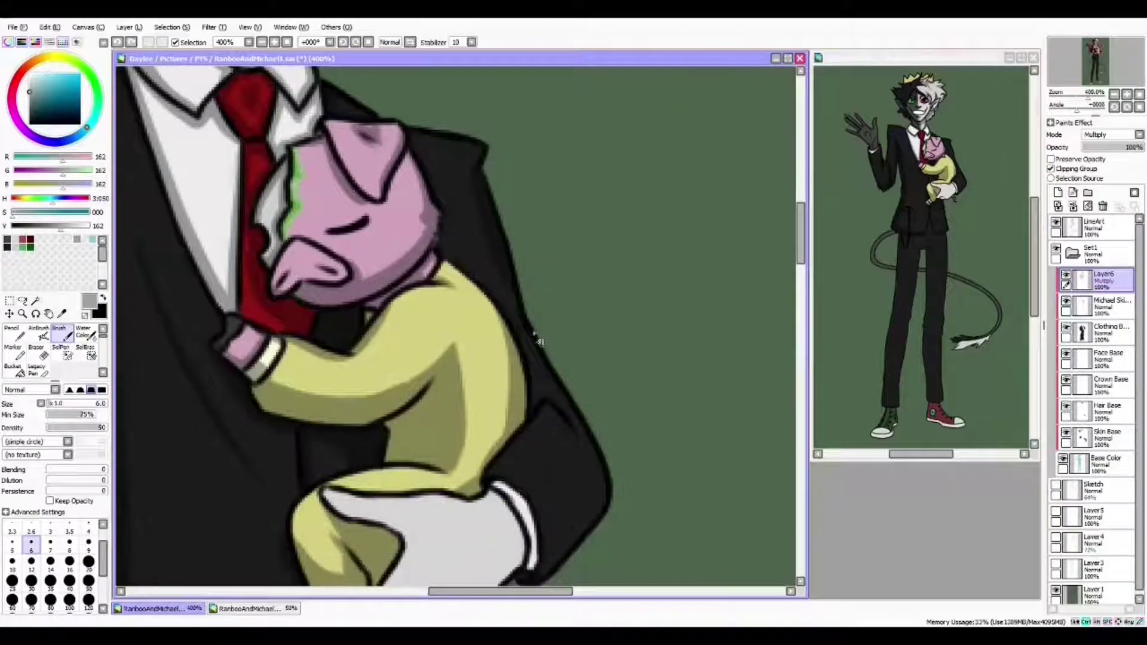
pyautogui.moveTo(605, 537); pyautogui.dragTo(603, 376)
pyautogui.moveTo(538, 315)
pyautogui.mouseDown()
pyautogui.moveTo(653, 474)
pyautogui.moveTo(609, 389)
pyautogui.moveTo(594, 313)
pyautogui.mouseUp()
# Shade the white hand supporting the pig along its underside and wrist, and shade its shirt cuff
pyautogui.press(']')
pyautogui.press('[')
pyautogui.press('[')
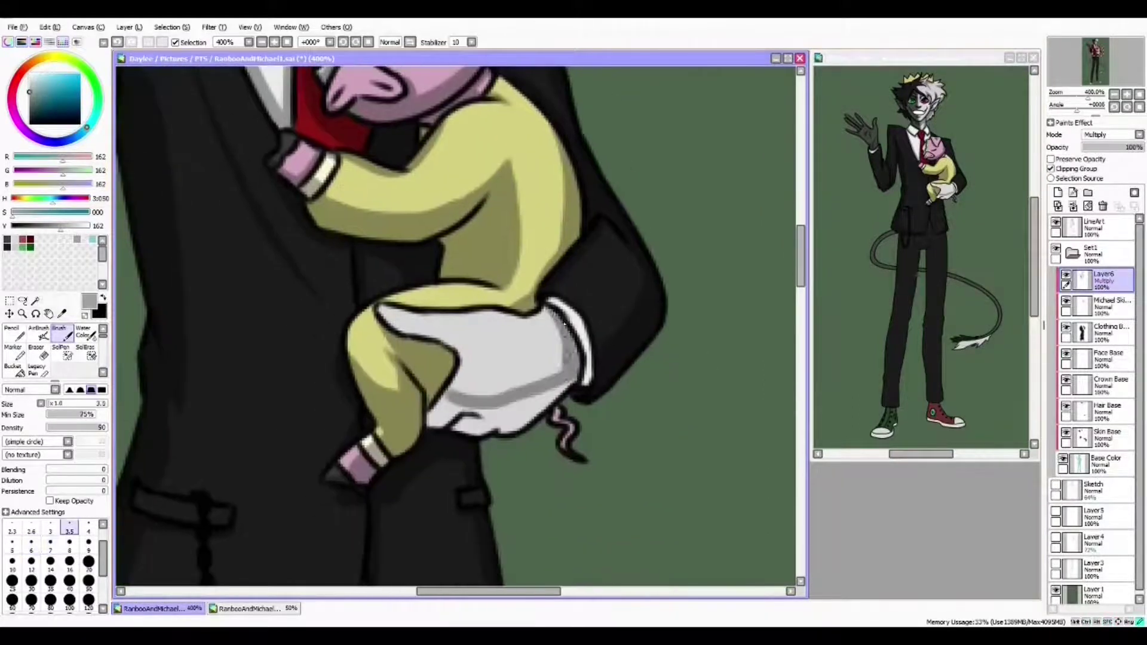
pyautogui.moveTo(597, 418); pyautogui.dragTo(591, 365)
pyautogui.moveTo(412, 364)
pyautogui.mouseDown()
pyautogui.moveTo(484, 367)
pyautogui.moveTo(588, 323)
pyautogui.mouseUp()
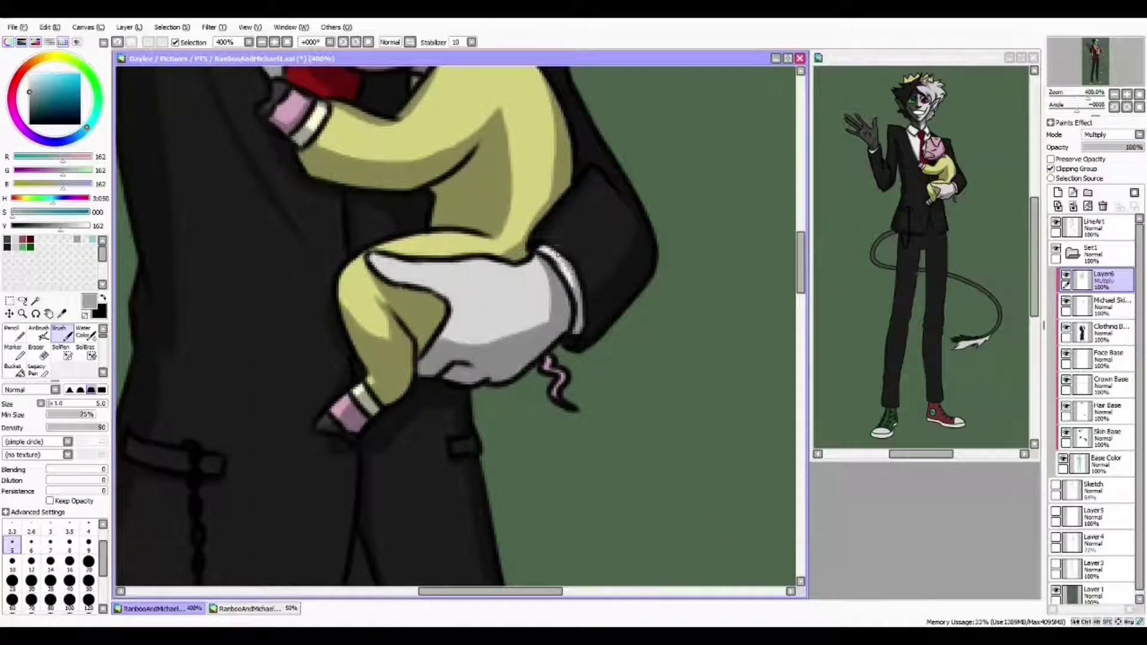
pyautogui.moveTo(557, 254); pyautogui.dragTo(563, 281)
pyautogui.moveTo(382, 296)
pyautogui.mouseDown()
pyautogui.moveTo(447, 353)
pyautogui.moveTo(454, 250)
pyautogui.mouseUp()
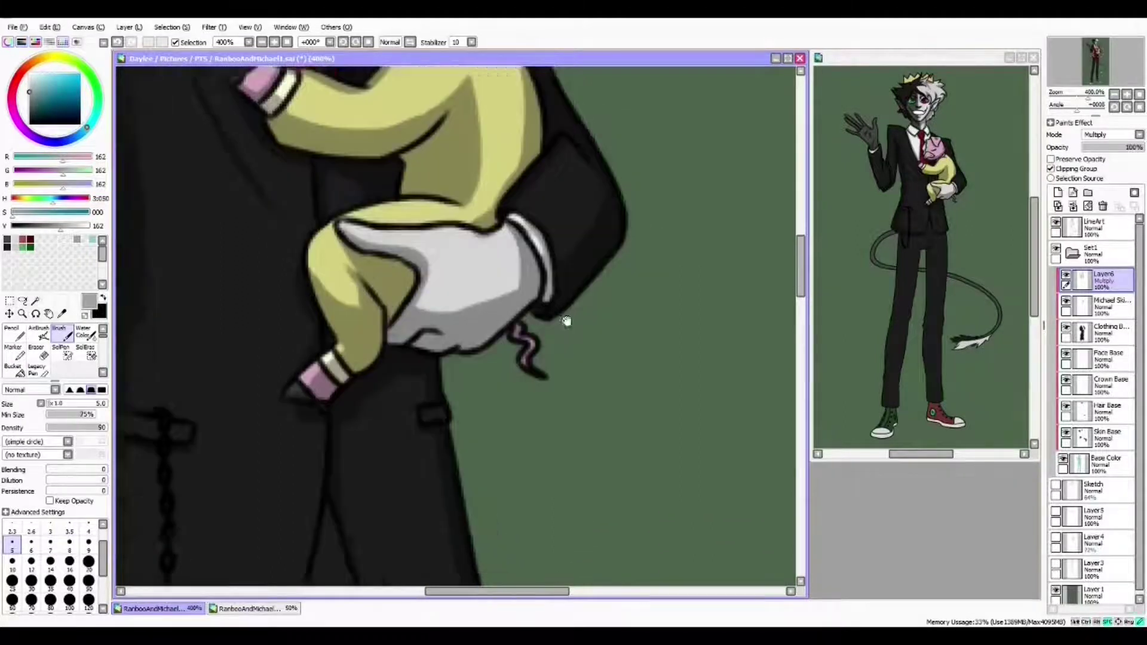
# Shade the top of the trousers beneath the jacket hem and in the opening between the front panels
pyautogui.moveTo(538, 191); pyautogui.dragTo(556, 442)
pyautogui.moveTo(555, 394)
pyautogui.mouseDown()
pyautogui.moveTo(696, 447)
pyautogui.moveTo(681, 107)
pyautogui.moveTo(669, 95)
pyautogui.mouseUp()
pyautogui.press(']')
pyautogui.press(']')
pyautogui.click(1105, 463)
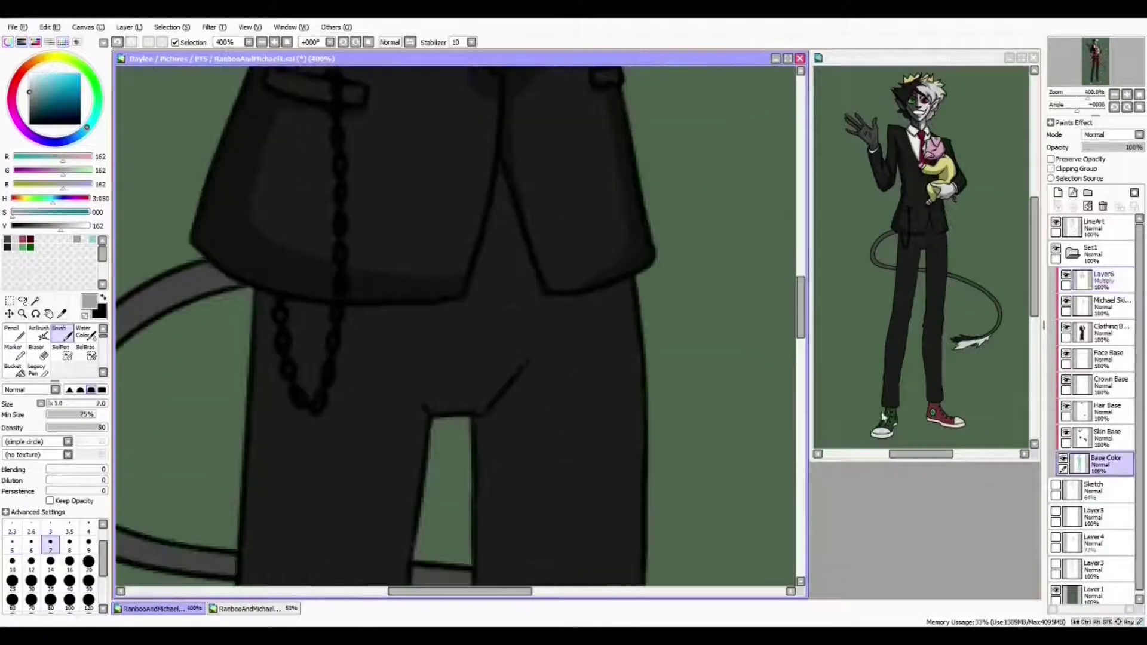
pyautogui.moveTo(418, 299); pyautogui.dragTo(469, 326)
pyautogui.click(1105, 278)
pyautogui.press(']')
pyautogui.press(']')
pyautogui.press(']')
pyautogui.moveTo(516, 203); pyautogui.dragTo(460, 173)
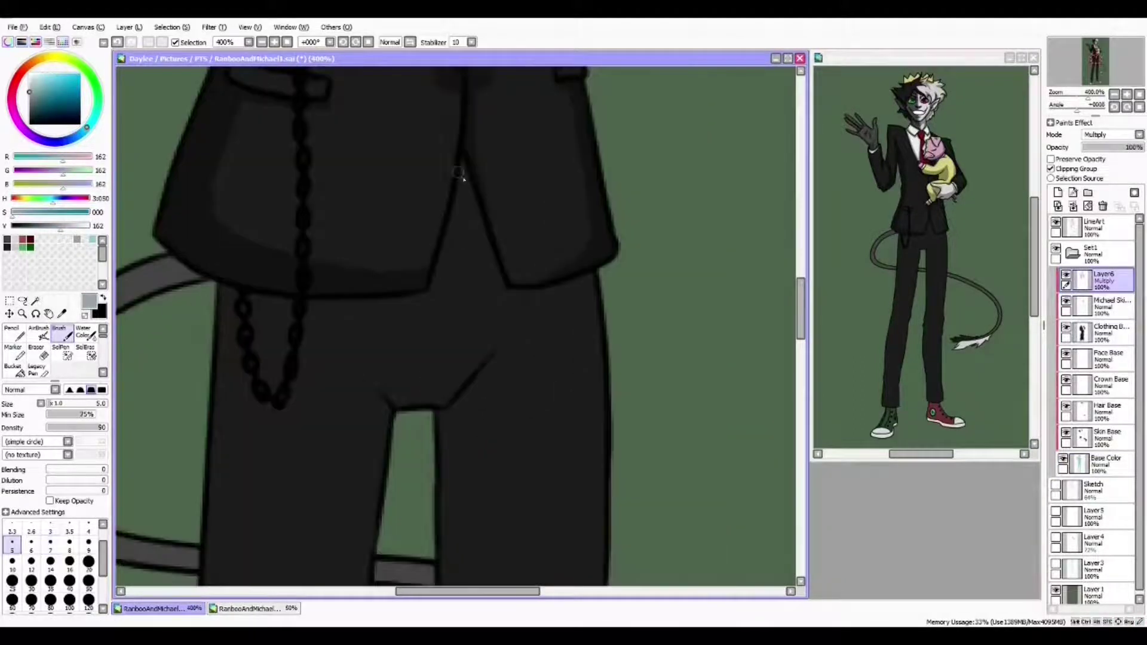
pyautogui.moveTo(435, 316); pyautogui.dragTo(513, 305)
pyautogui.moveTo(542, 183)
pyautogui.mouseDown()
pyautogui.moveTo(561, 356)
pyautogui.moveTo(484, 252)
pyautogui.moveTo(514, 301)
pyautogui.moveTo(504, 358)
pyautogui.moveTo(472, 218)
pyautogui.mouseUp()
# Shade the outer edge and bottom hem of the trouser leg above the red shoe
pyautogui.press('e')
pyautogui.scroll(-3, 668, 246)
pyautogui.press('b')
pyautogui.moveTo(504, 414); pyautogui.dragTo(490, 179)
pyautogui.scroll(2, 486, 469)
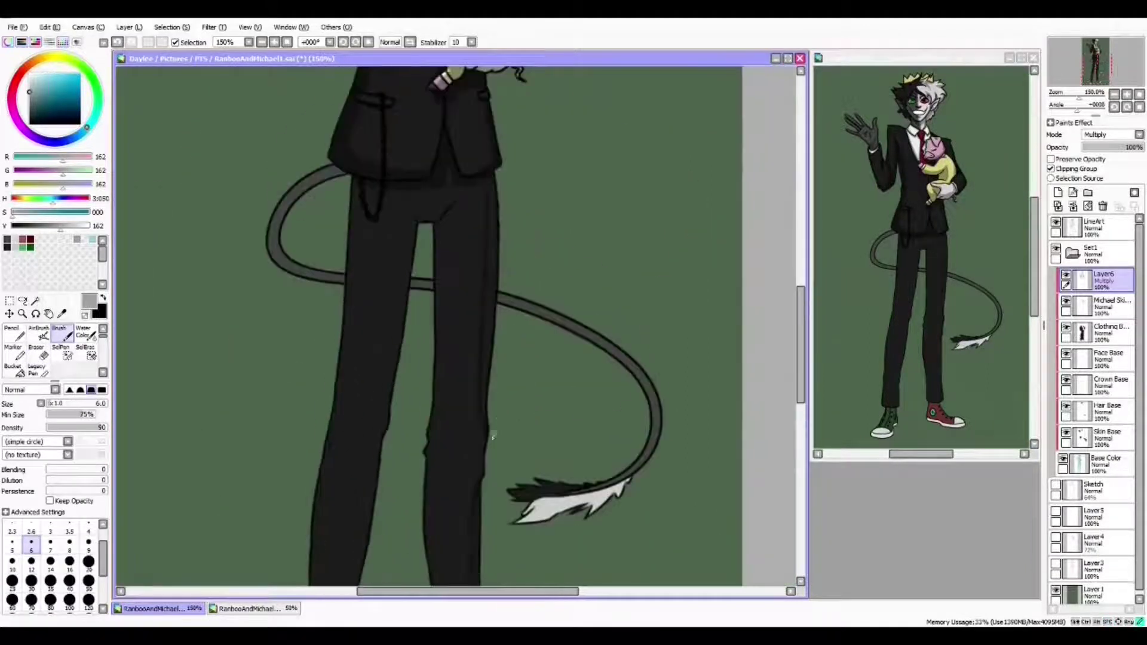
pyautogui.scroll(-4, 487, 470)
pyautogui.scroll(1, 512, 379)
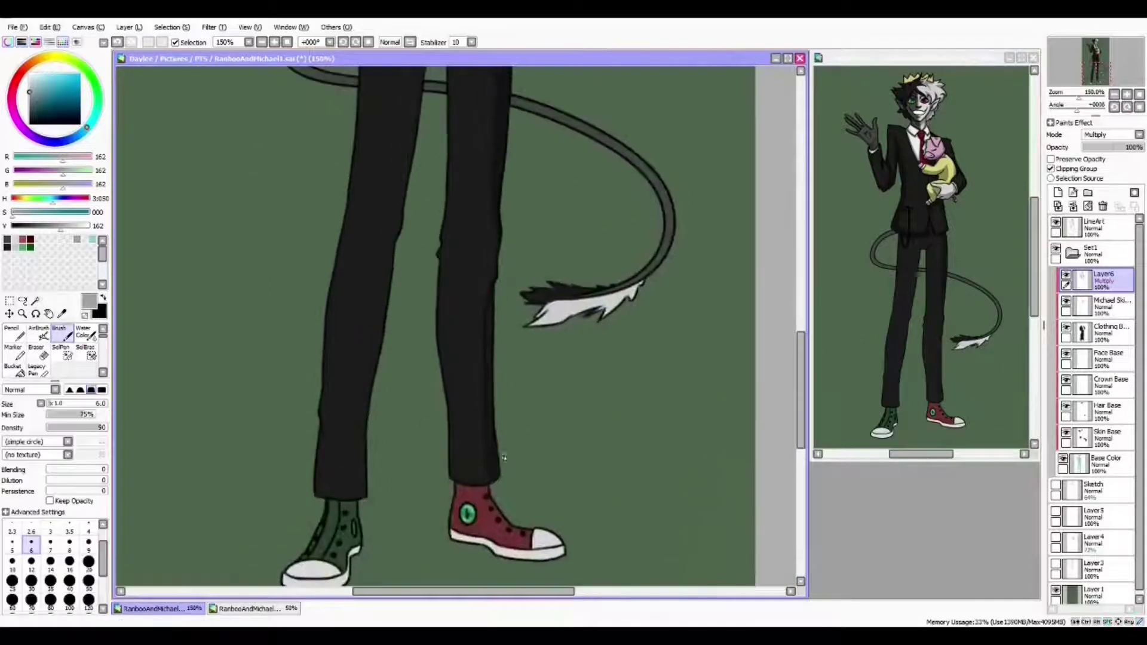
pyautogui.scroll(3, 472, 466)
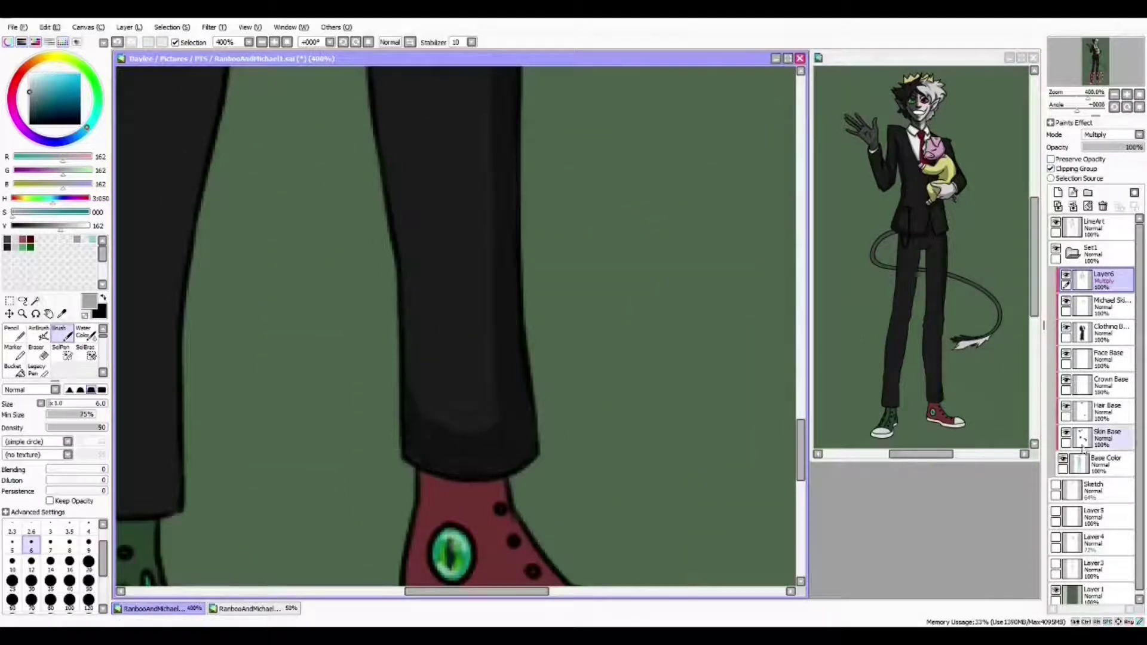
pyautogui.moveTo(726, 457); pyautogui.dragTo(481, 427)
# Shade the inner side of the trouser leg above the red shoe and tidy the shadow's edge near the hem
pyautogui.click(43, 81)
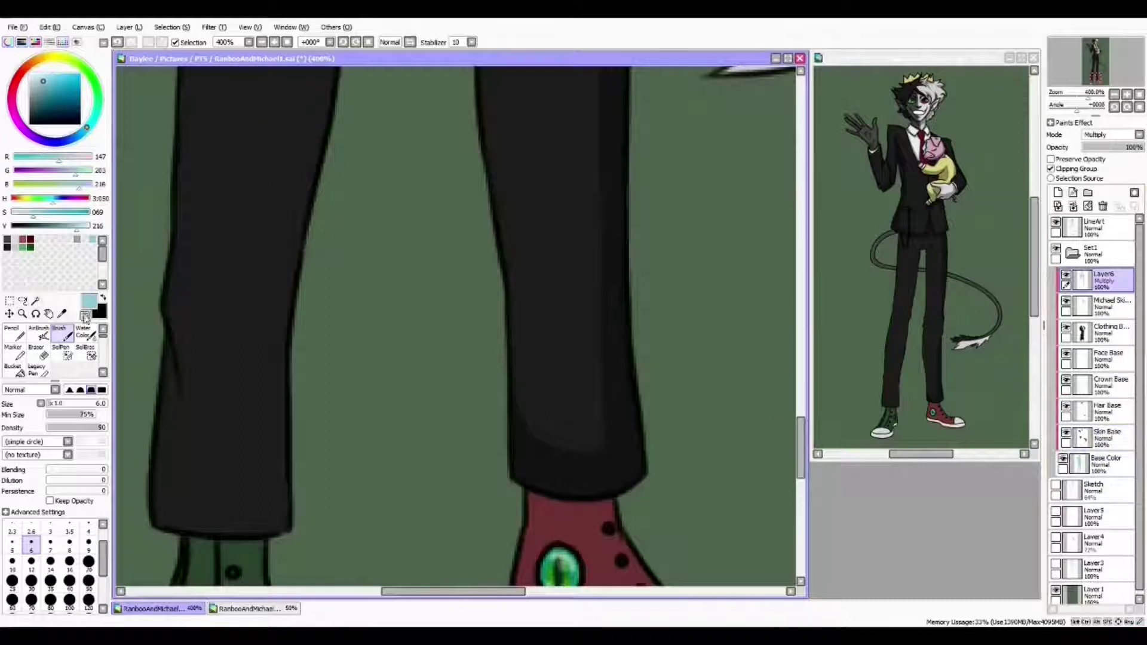
pyautogui.scroll(-3, 410, 423)
pyautogui.keyDown('alt'); pyautogui.click(472, 430); pyautogui.keyUp('alt')
pyautogui.click(21, 371)
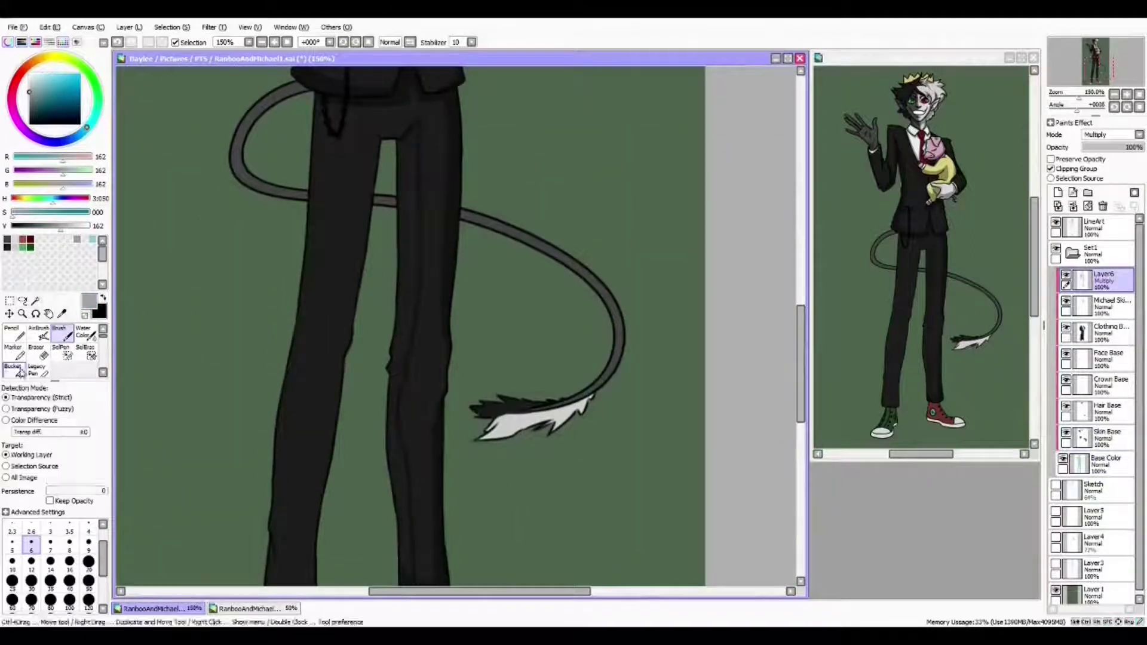
pyautogui.click(60, 352)
pyautogui.scroll(2, 461, 287)
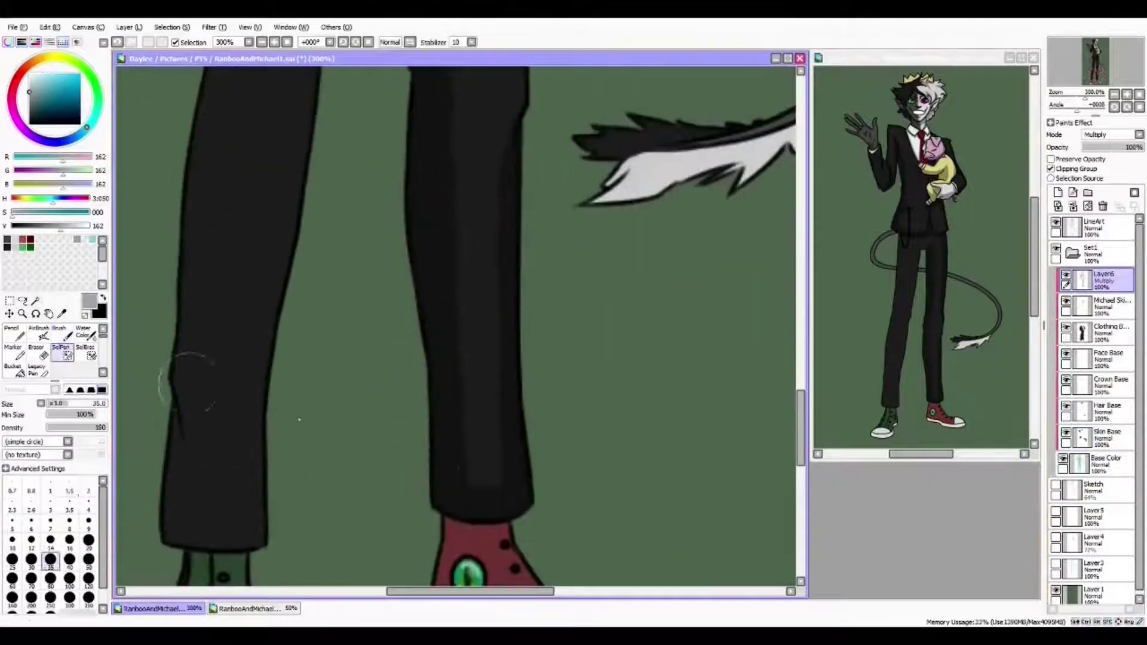
pyautogui.press('e')
pyautogui.moveTo(483, 393); pyautogui.dragTo(467, 342)
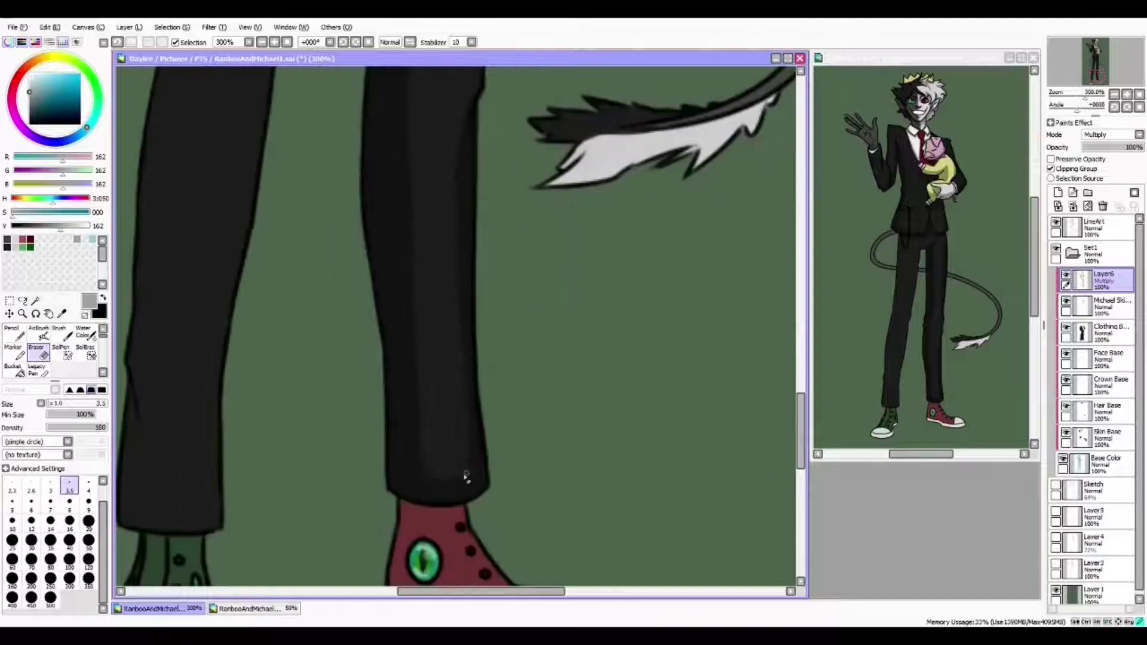
# Erase excess shading along the middle of the red-shoe trouser leg with the eraser enlarged to size 14
pyautogui.scroll(6, 466, 476)
pyautogui.press(']')
pyautogui.press(']')
pyautogui.press(']')
pyautogui.press(']')
pyautogui.press(']')
pyautogui.press(']')
pyautogui.press(']')
pyautogui.press(']')
pyautogui.press(']')
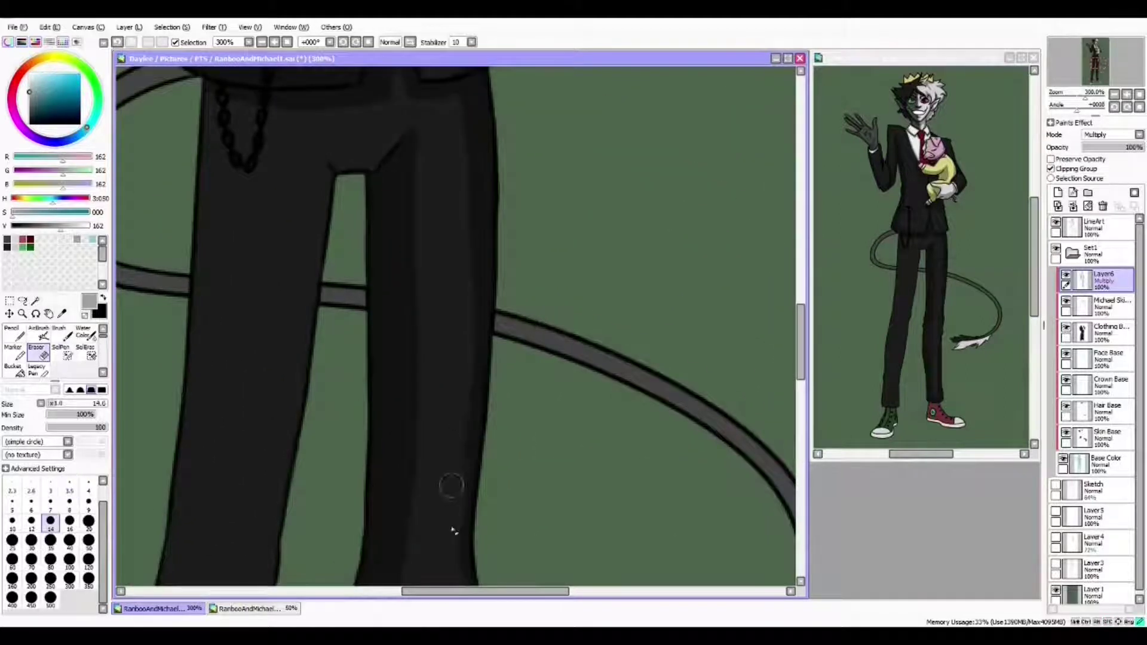
pyautogui.moveTo(502, 401); pyautogui.dragTo(590, 239)
# Shade the knee folds and outer edge of the red-shoe trouser leg, and refine its shadow near the jacket hem
pyautogui.press('b')
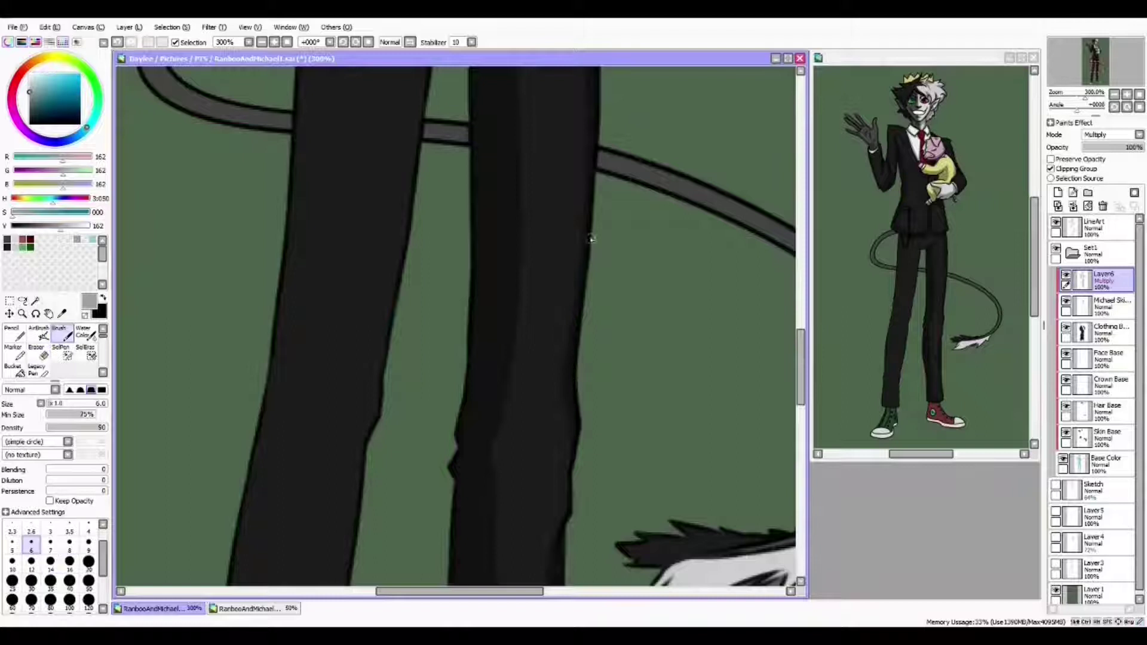
pyautogui.scroll(5, 574, 256)
pyautogui.scroll(-6, 581, 258)
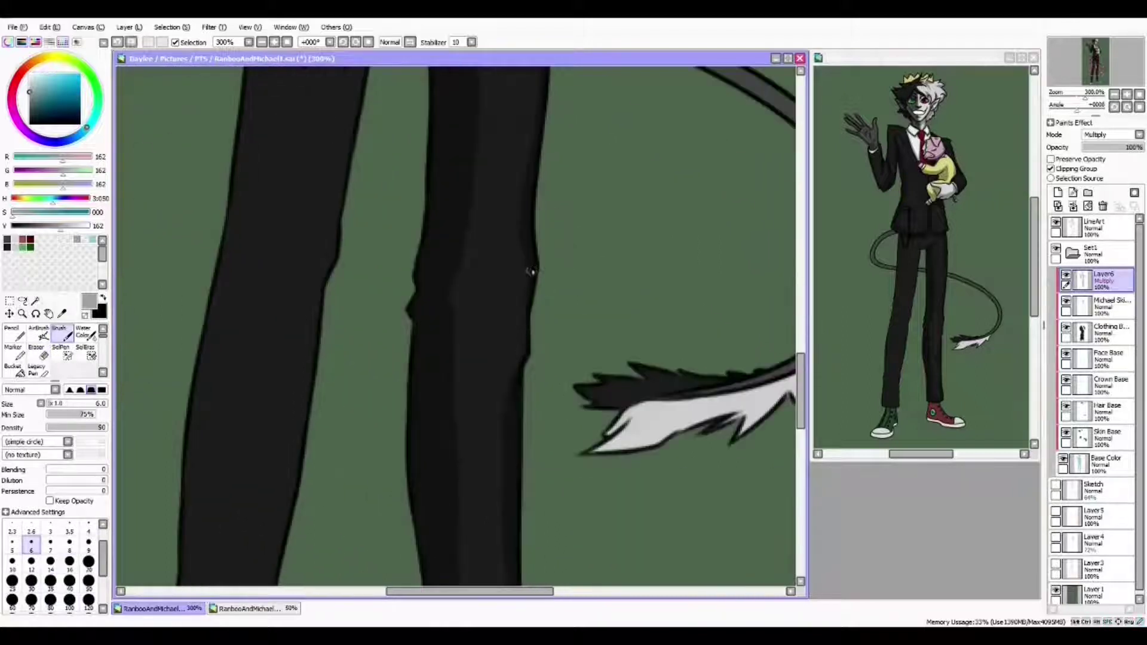
pyautogui.scroll(2, 461, 417)
pyautogui.scroll(5, 472, 288)
pyautogui.press('e')
pyautogui.scroll(2, 492, 299)
pyautogui.press('b')
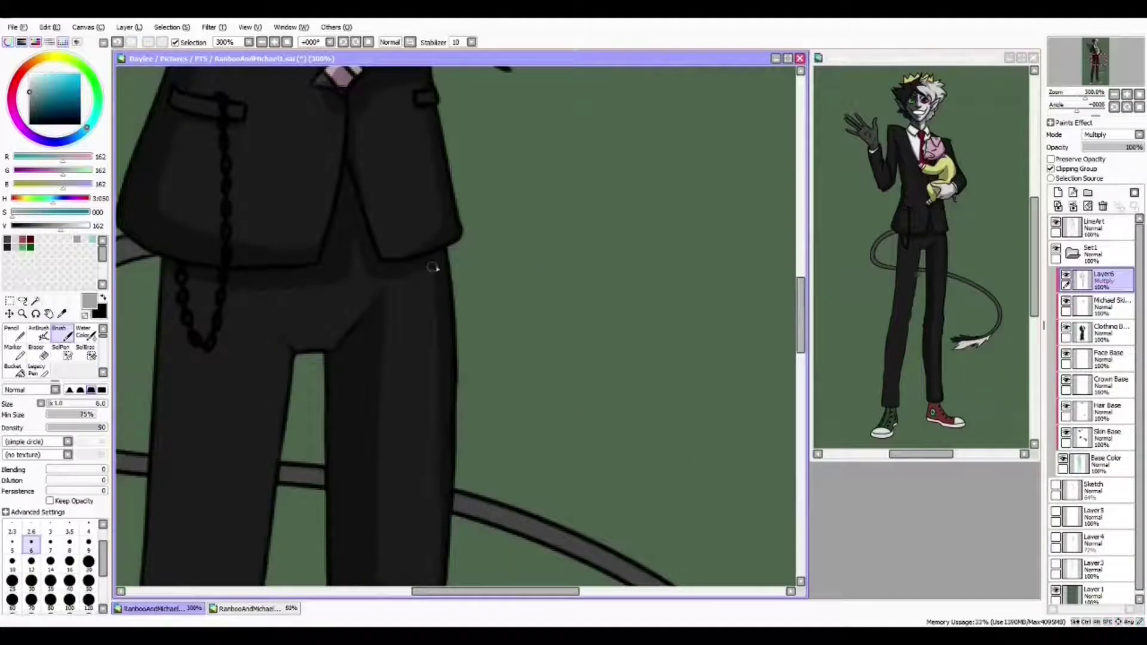
# Shade along the inner and outer edges of the trouser leg above the green shoe
pyautogui.scroll(-6, 435, 264)
pyautogui.scroll(-2, 420, 439)
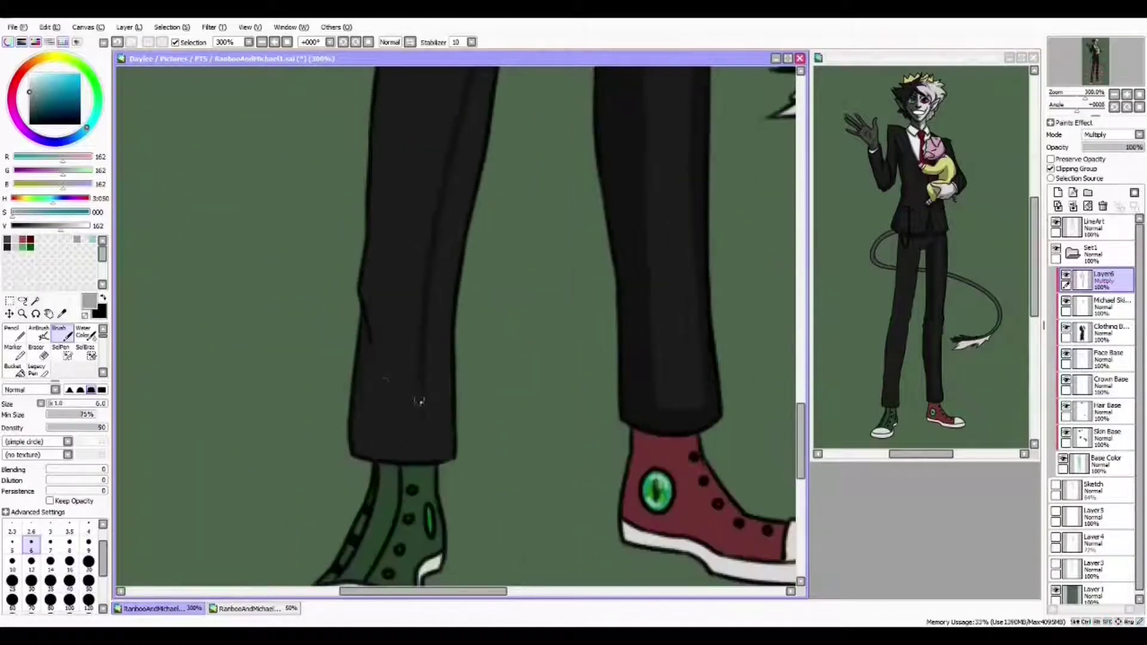
pyautogui.scroll(6, 417, 402)
pyautogui.scroll(5, 414, 164)
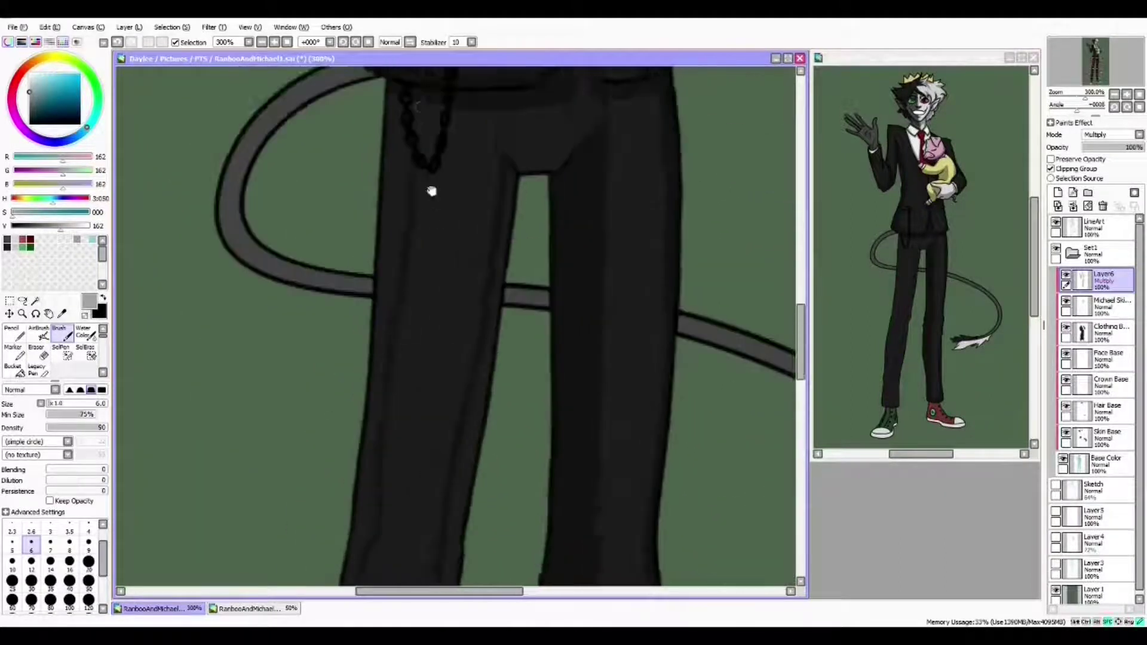
pyautogui.scroll(-3, 512, 333)
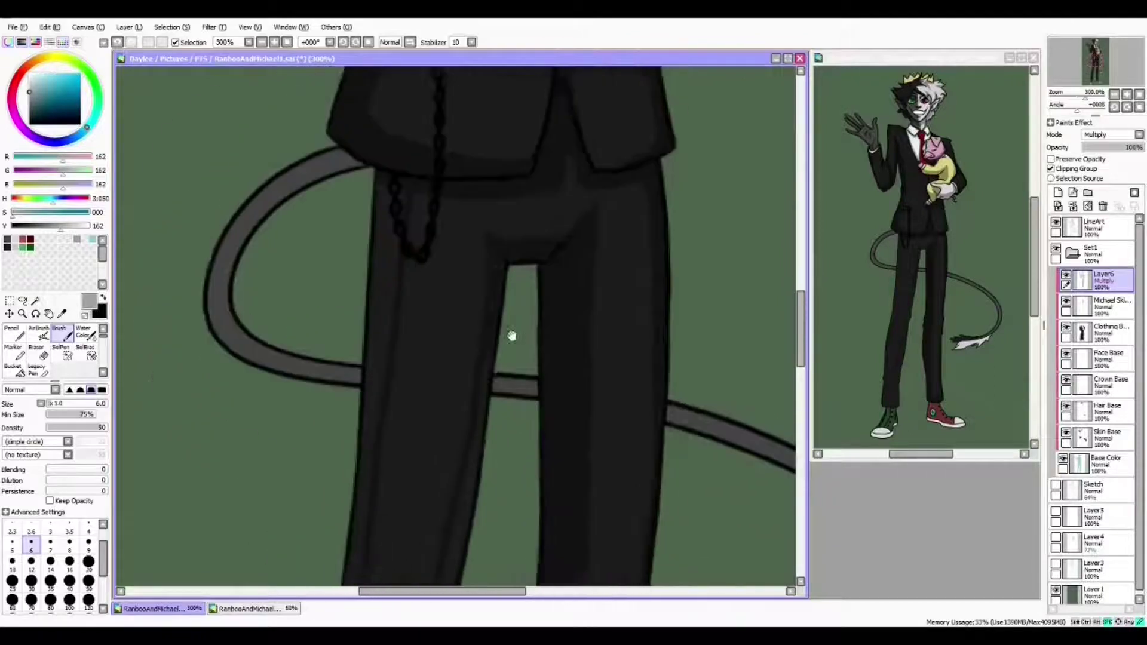
pyautogui.scroll(2, 461, 320)
pyautogui.scroll(-3, 573, 197)
pyautogui.scroll(4, 480, 275)
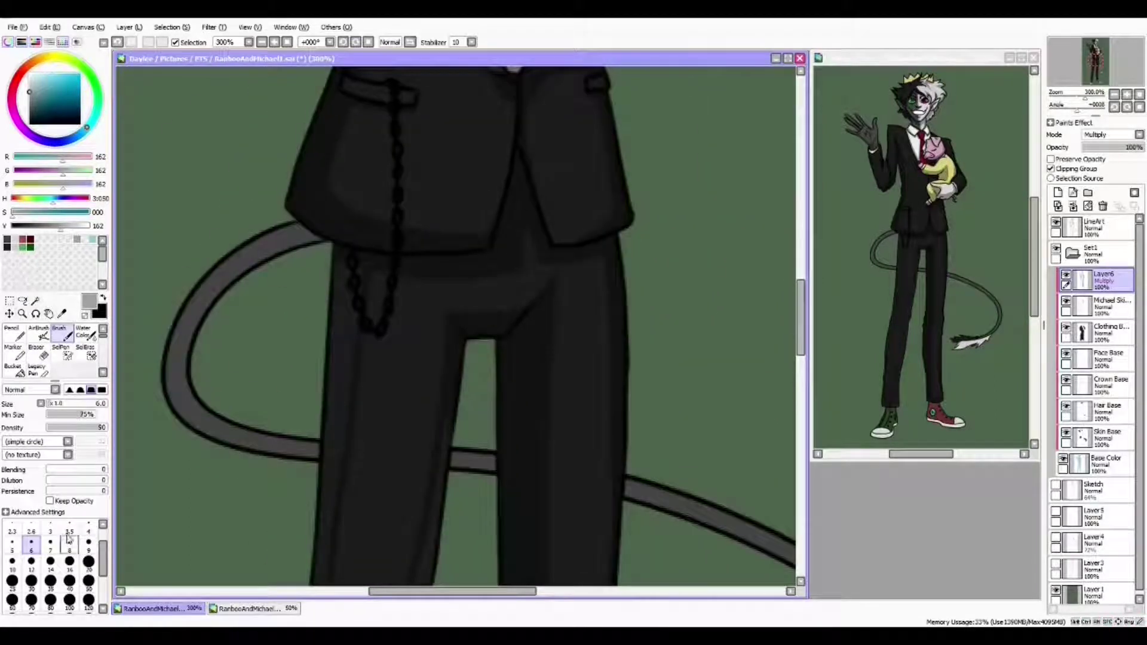
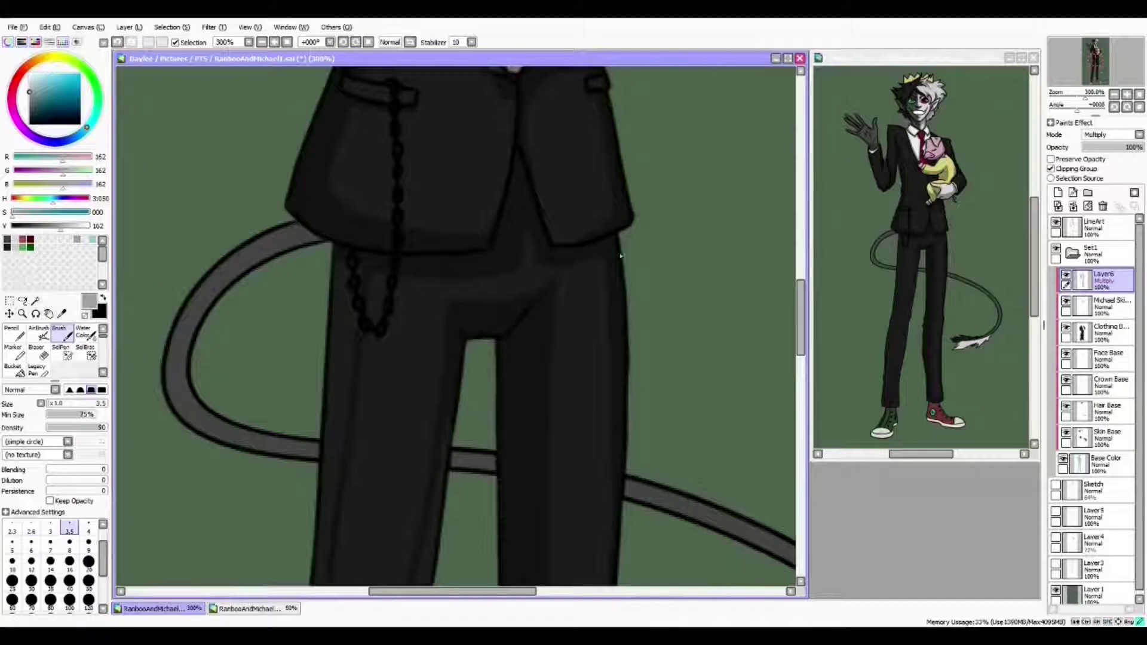
# Refine the green-shoe trouser leg's shading down to its outer edge and hem with the brush at size 6
pyautogui.scroll(-5, 568, 359)
pyautogui.scroll(-2, 410, 456)
pyautogui.press(']')
pyautogui.press(']')
pyautogui.press(']')
pyautogui.scroll(3, 478, 388)
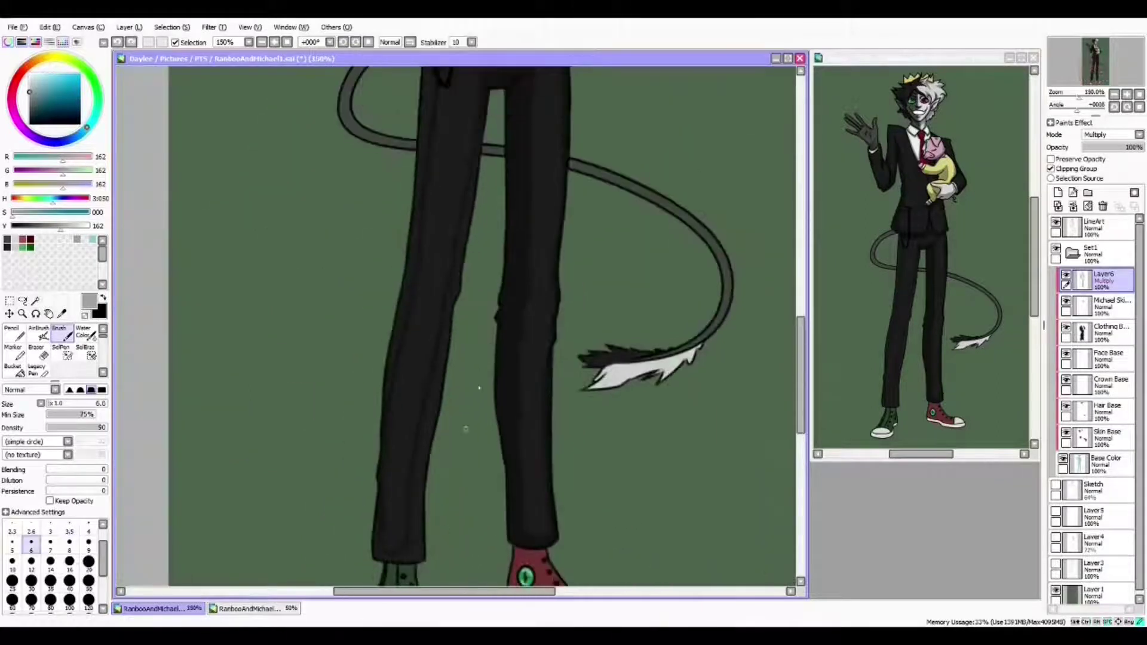
pyautogui.scroll(-2, 472, 323)
pyautogui.scroll(2, 411, 417)
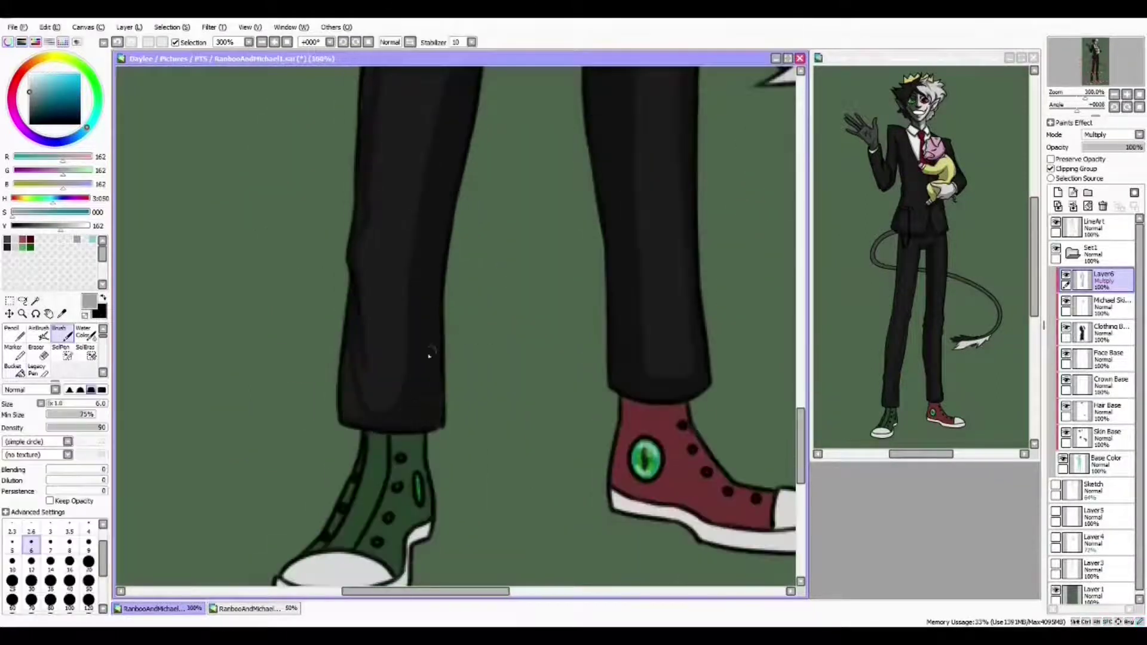
pyautogui.scroll(-2, 328, 375)
pyautogui.scroll(2, 333, 428)
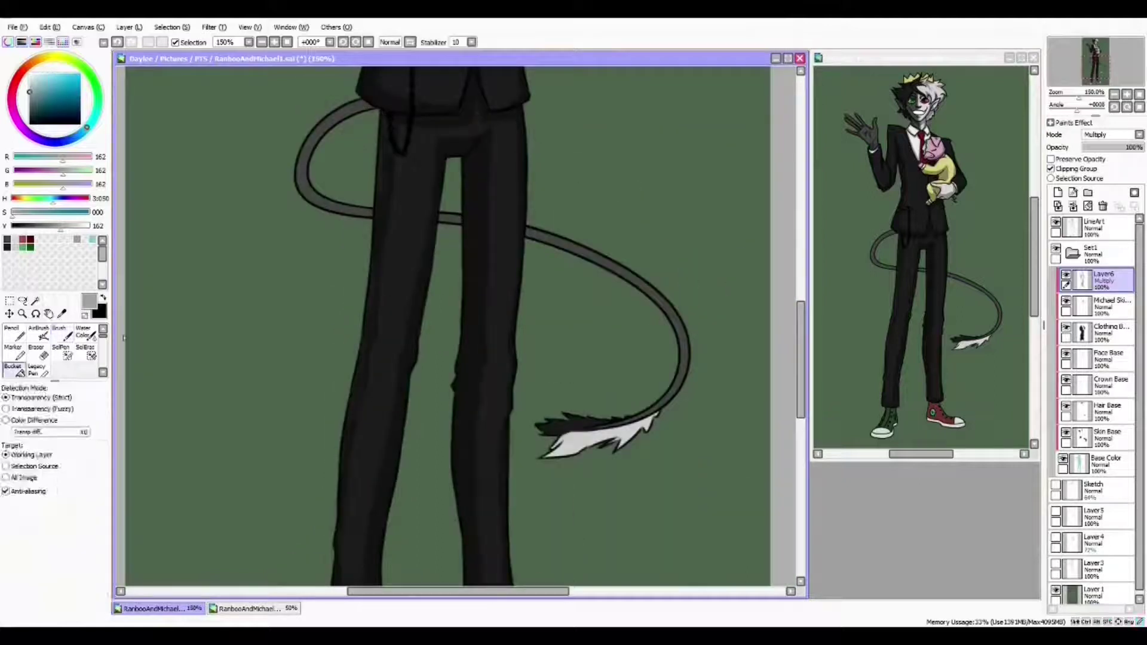
# Touch up the green-shoe trouser leg's outer edge on the Base Color layer, and reselect the Multiply shading layer
pyautogui.scroll(2, 444, 175)
pyautogui.scroll(-3, 444, 174)
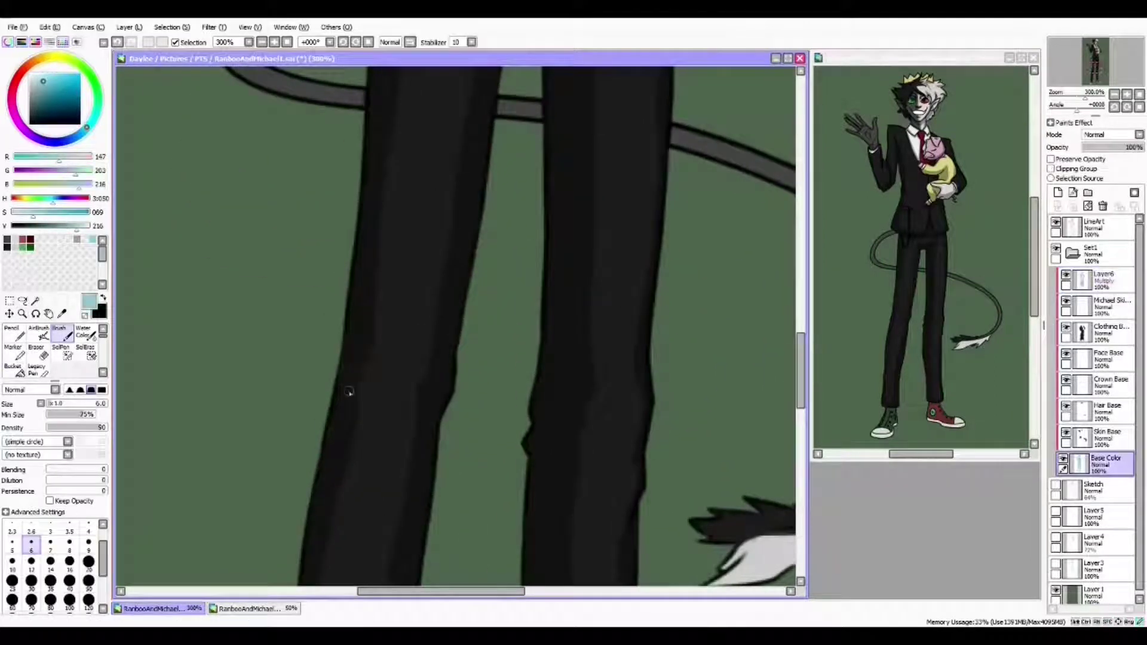
pyautogui.scroll(-3, 349, 391)
pyautogui.scroll(5, 486, 307)
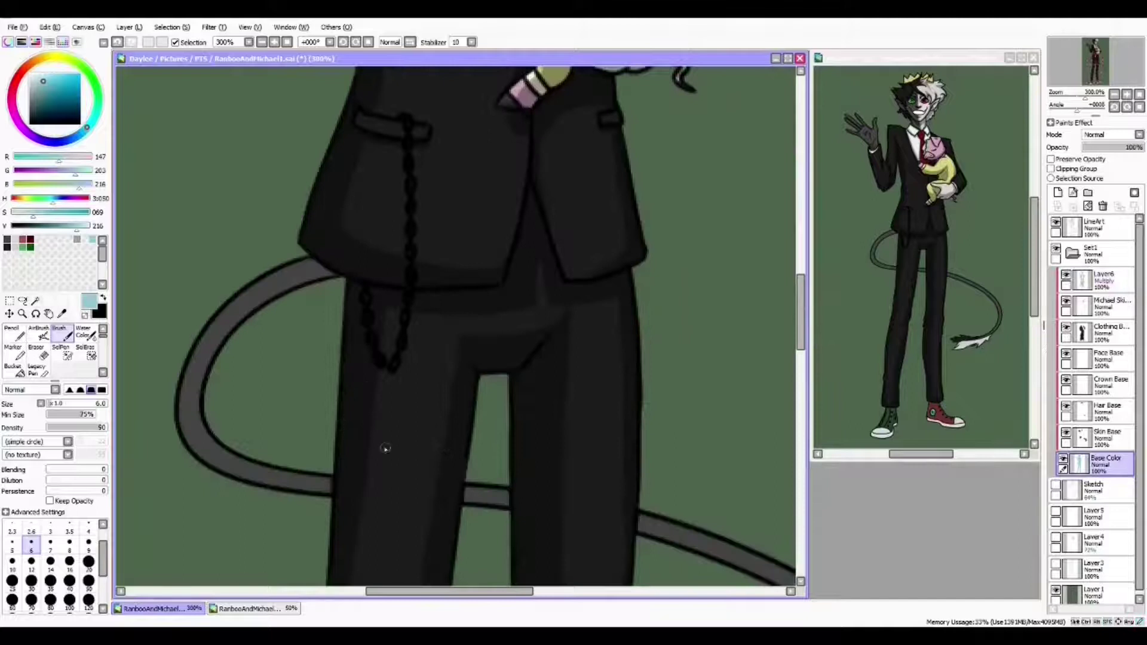
pyautogui.scroll(-5, 385, 448)
pyautogui.click(1105, 280)
# Tidy the shading along the green-shoe trouser leg's outer edge with the size 8 eraser, and pick up the grey shading colour
pyautogui.press('e')
pyautogui.scroll(4, 418, 341)
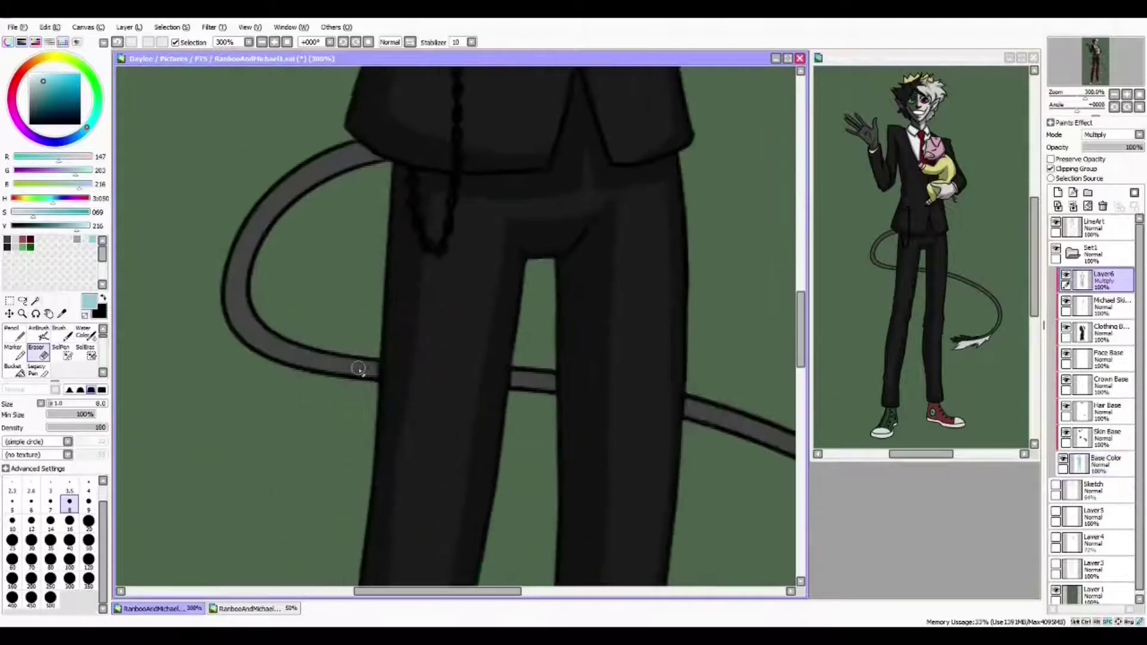
pyautogui.keyDown('alt'); pyautogui.click(358, 368); pyautogui.keyUp('alt')
pyautogui.hotkey('ctrl', '-')
pyautogui.hotkey('ctrl', '-')
# Deepen the shadows around the knees and thighs of both trouser legs with the size 6 brush
pyautogui.press('b')
pyautogui.scroll(-3, 451, 340)
pyautogui.hotkey('ctrl', '+')
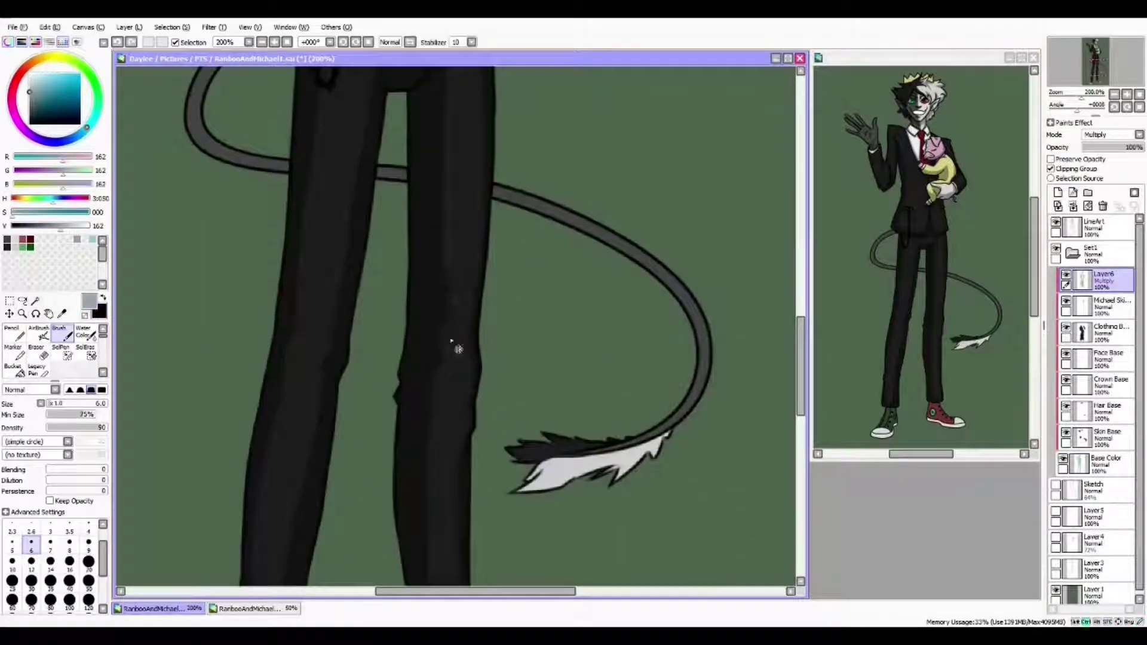
pyautogui.hscroll(-1, 325, 233)
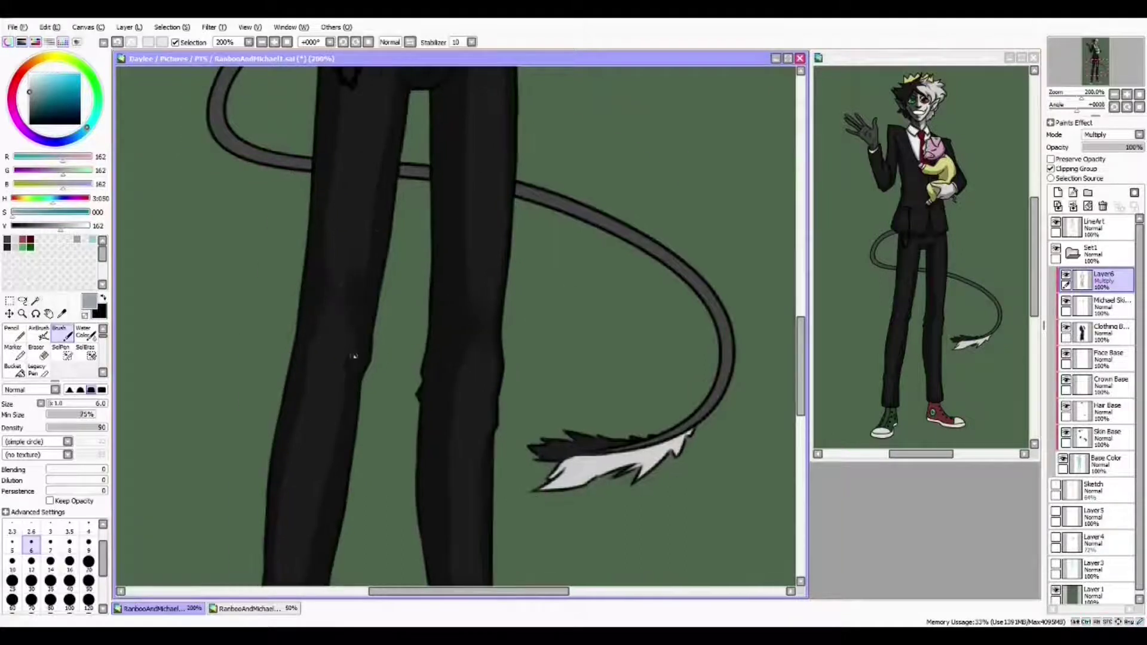
pyautogui.scroll(-5, 384, 218)
pyautogui.scroll(8, 374, 171)
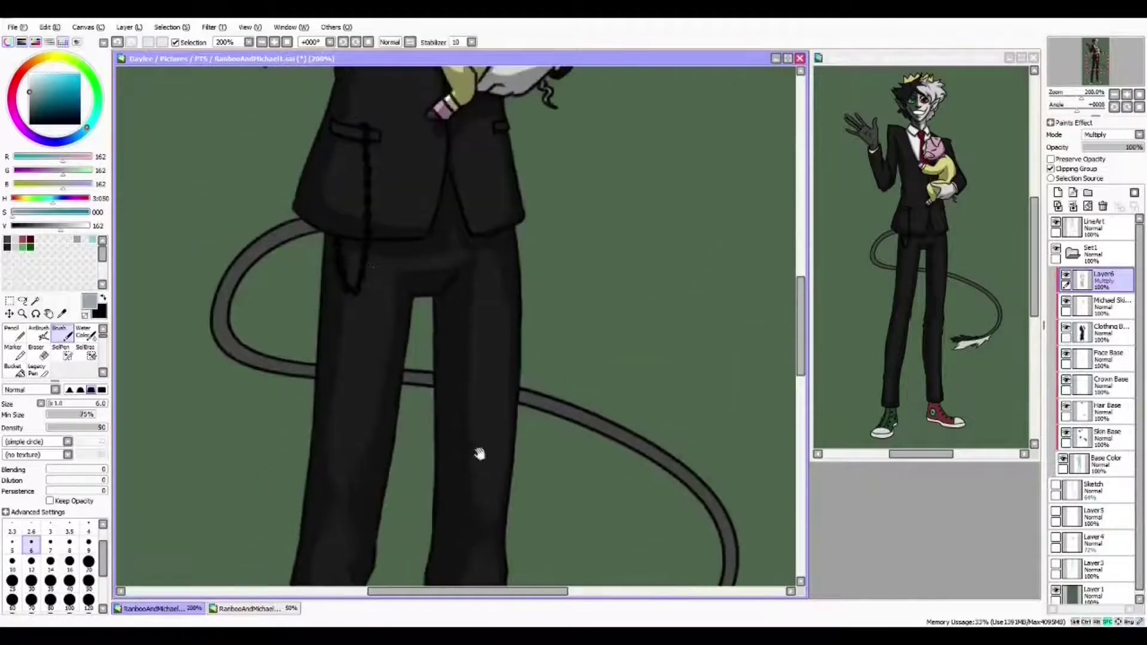
pyautogui.scroll(-5, 466, 358)
pyautogui.scroll(3, 332, 332)
pyautogui.scroll(-4, 369, 338)
pyautogui.scroll(5, 417, 284)
# Soften the shadow edges on both trouser legs and below the jacket hem with the Blur tool at size 14
pyautogui.press('r')
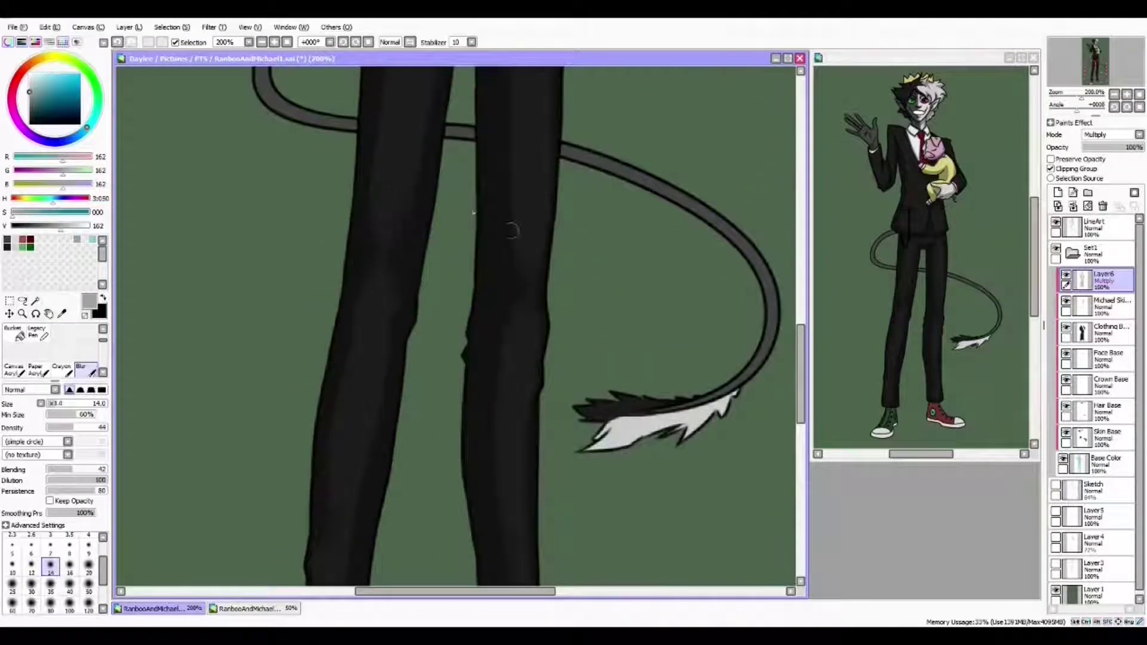
pyautogui.scroll(-4, 521, 317)
pyautogui.scroll(6, 527, 327)
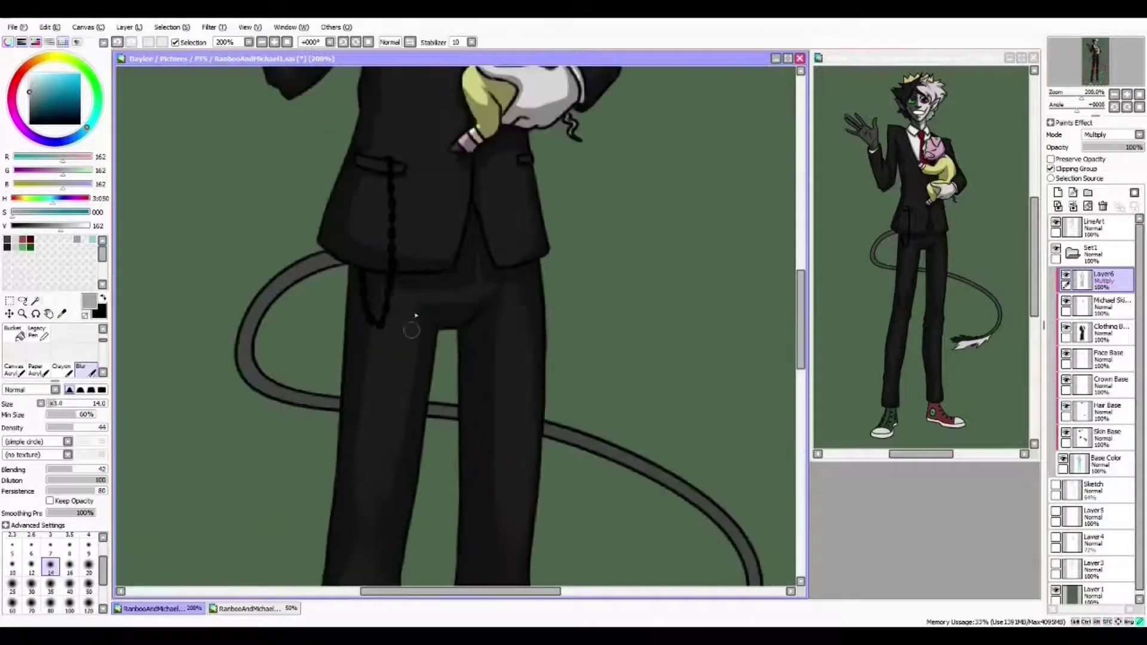
pyautogui.scroll(5, 415, 315)
pyautogui.scroll(-1, 508, 281)
pyautogui.scroll(4, 597, 251)
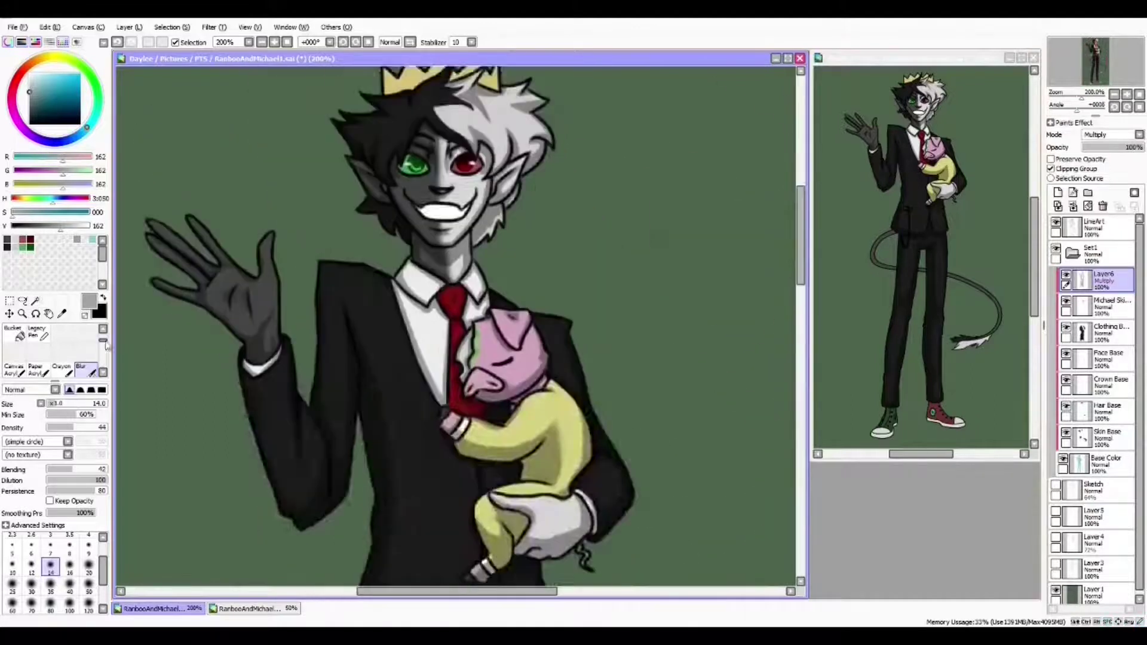
# Touch up the shading on the hair and around the ear with a fine brush reduced to size 2.6
pyautogui.press('b')
pyautogui.hotkey('ctrl', '+')
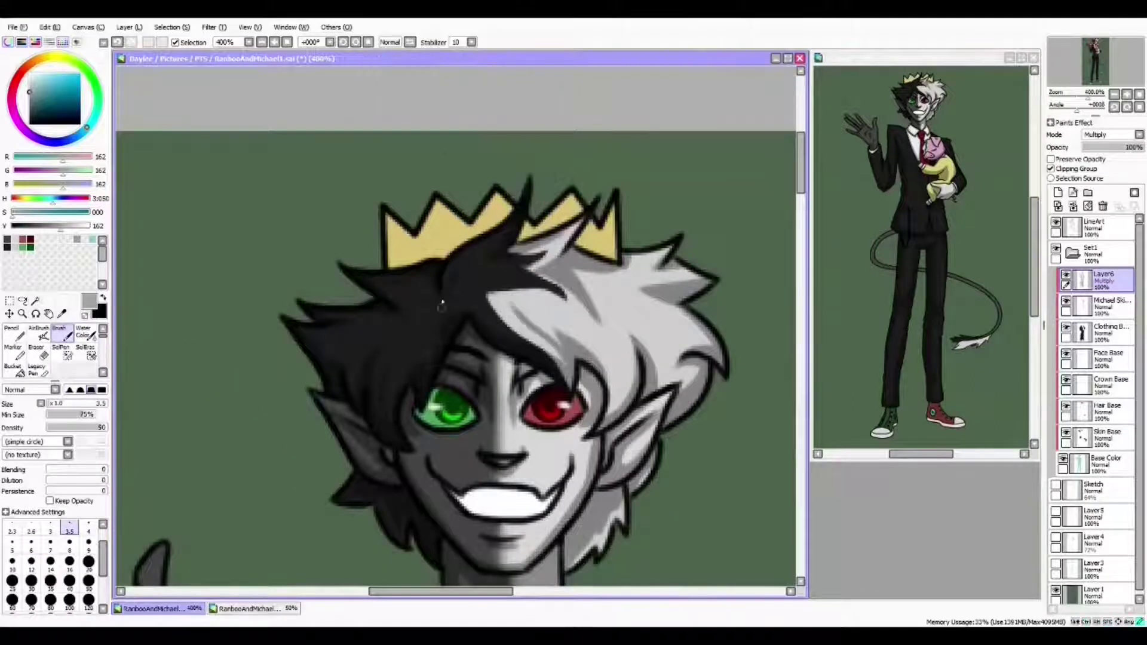
pyautogui.scroll(-1, 441, 306)
pyautogui.scroll(-2, 508, 299)
pyautogui.press('[')
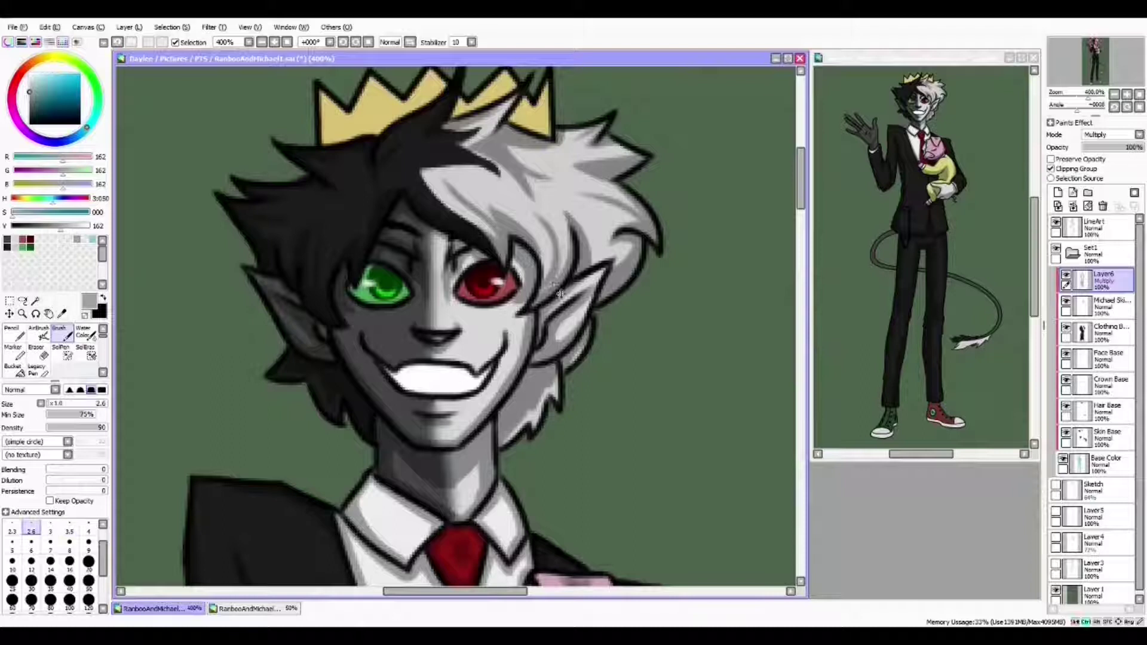
# Shade the edge of the tail from the jacket hem around both curves with the brush at size 7
pyautogui.hotkey('ctrl', '-')
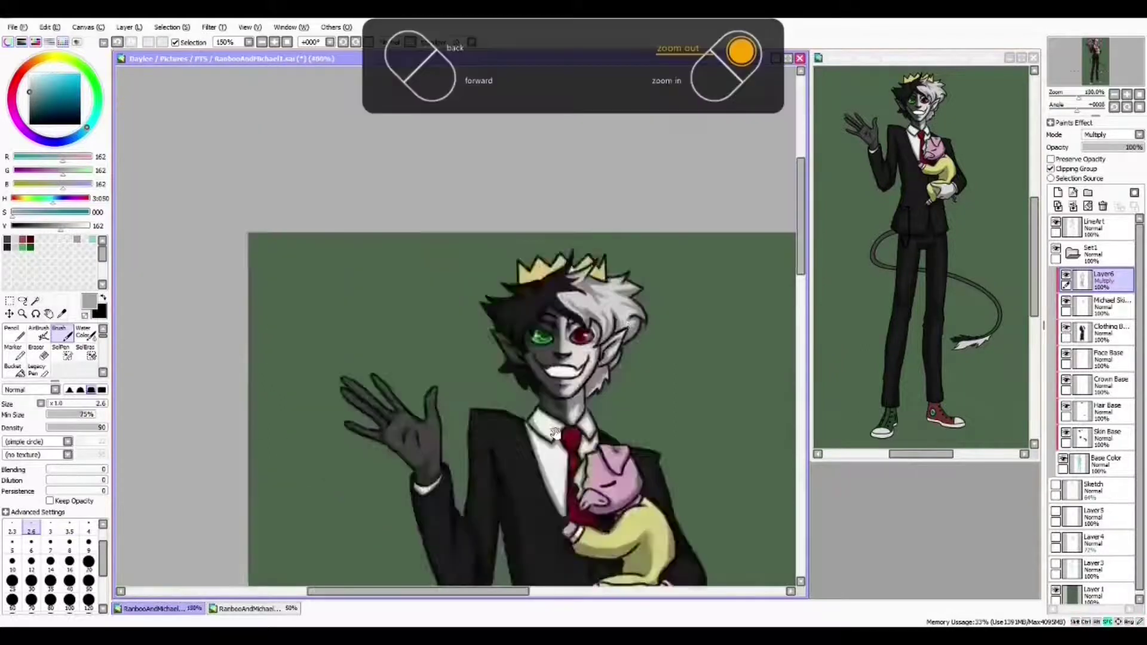
pyautogui.hotkey('ctrl', '-')
pyautogui.hotkey('ctrl', '+')
pyautogui.hotkey('ctrl', '+')
pyautogui.scroll(-2, 418, 323)
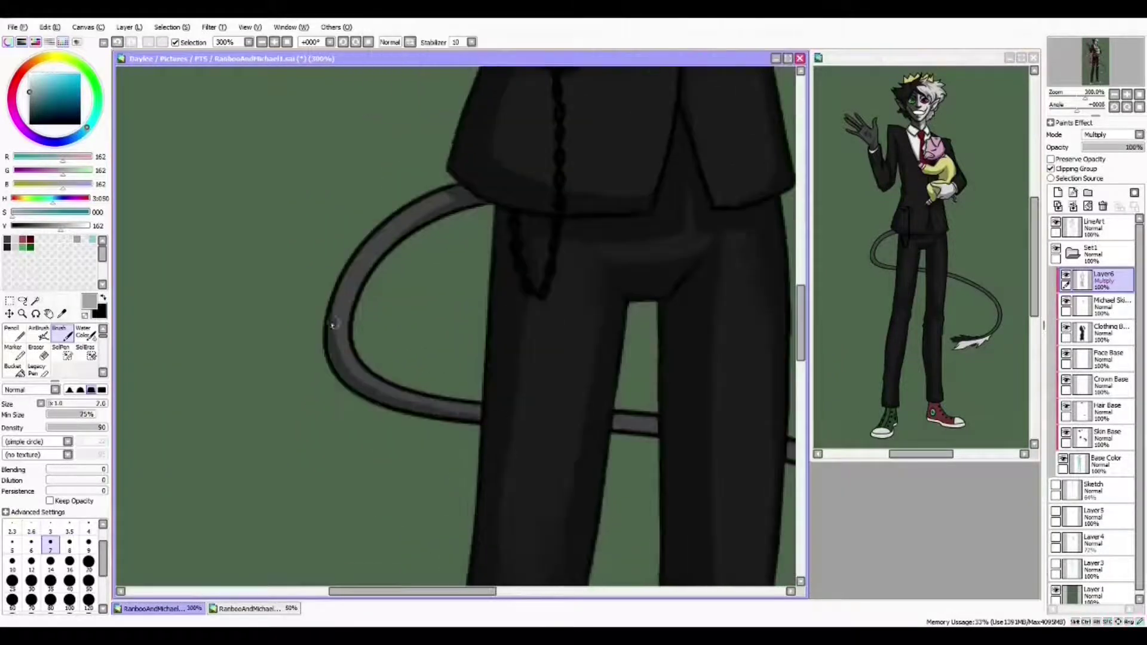
pyautogui.moveTo(416, 411); pyautogui.dragTo(389, 266)
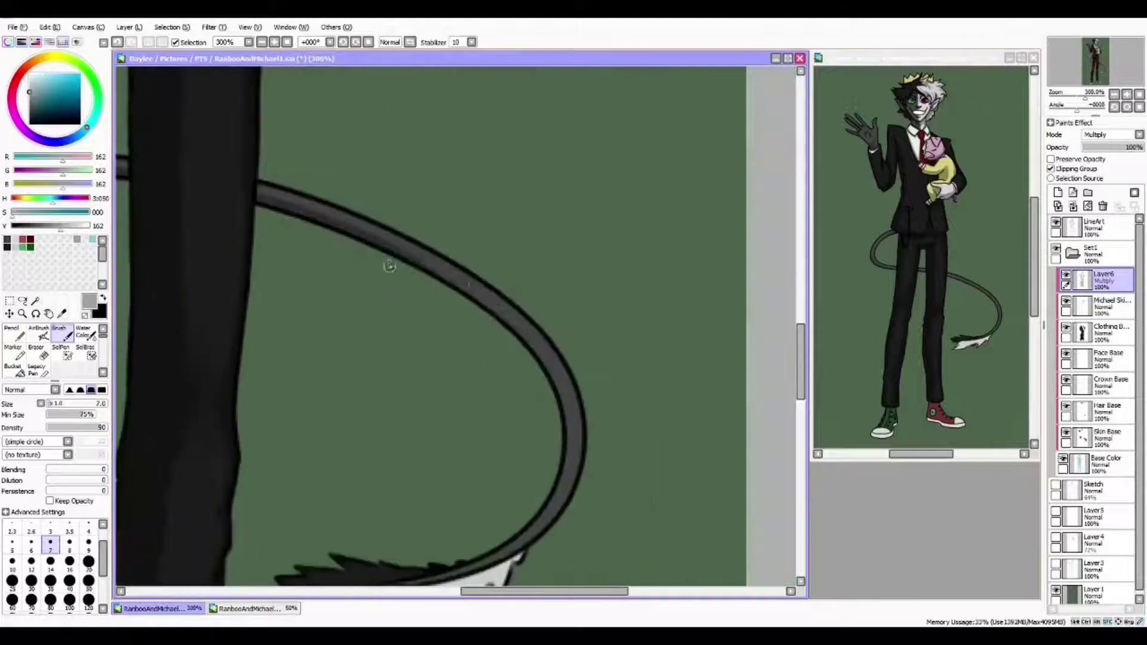
pyautogui.moveTo(547, 395); pyautogui.dragTo(512, 302)
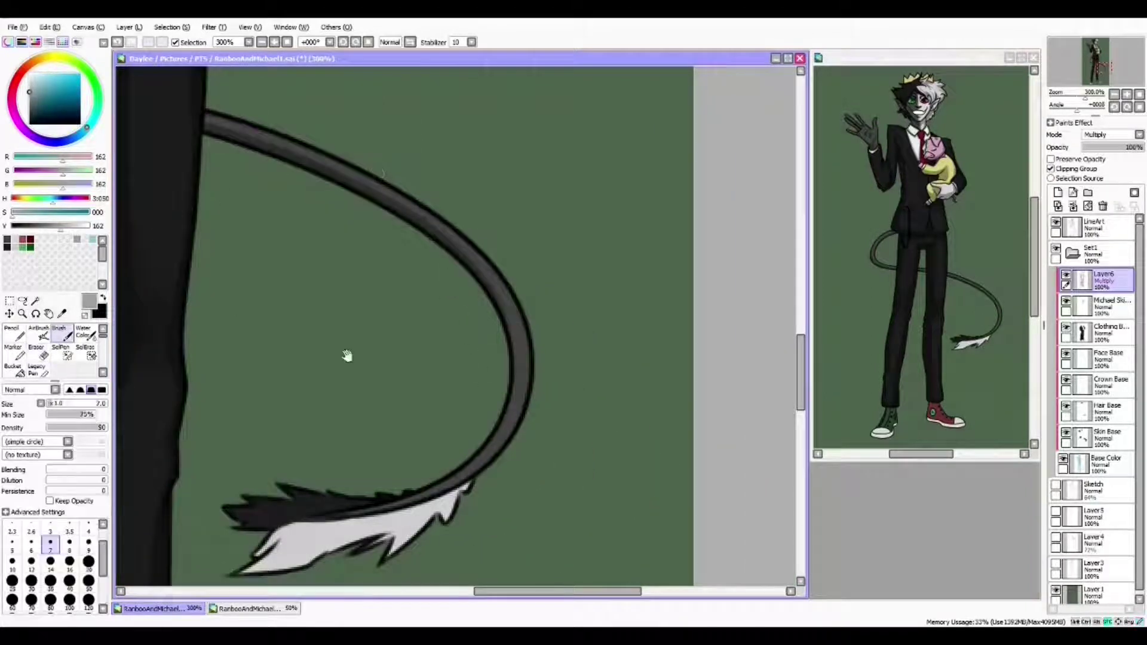
# Shade the end of the tail and add fur shadows to its white tuft with the brush at size 4
pyautogui.click(12, 541)
pyautogui.scroll(2, 486, 385)
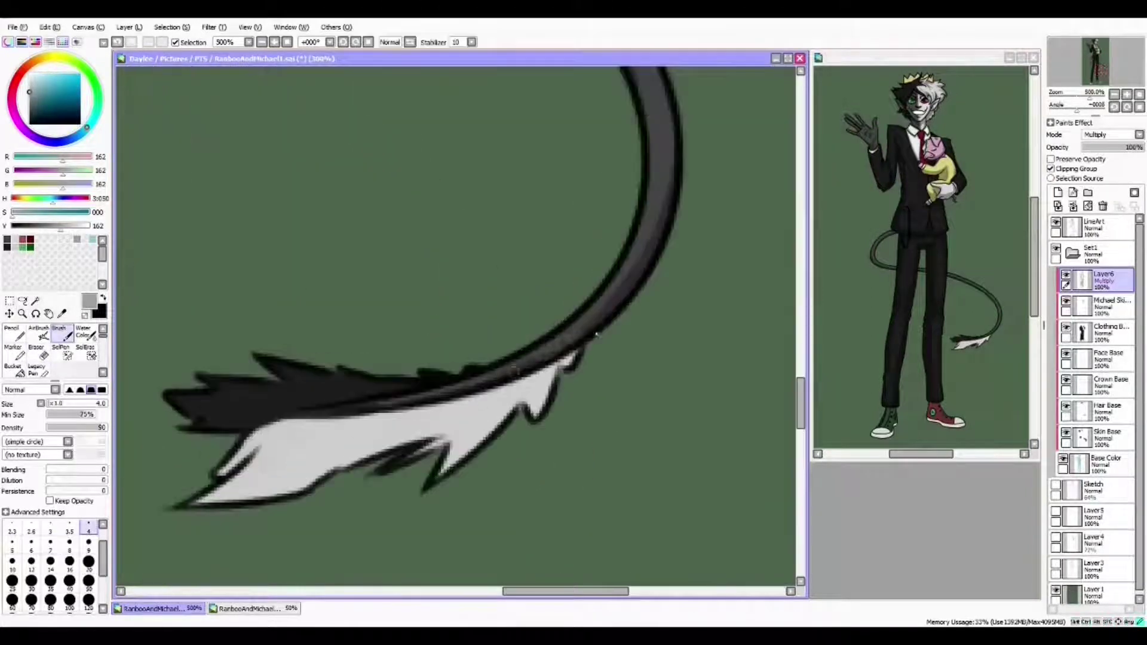
pyautogui.moveTo(488, 323); pyautogui.dragTo(332, 371)
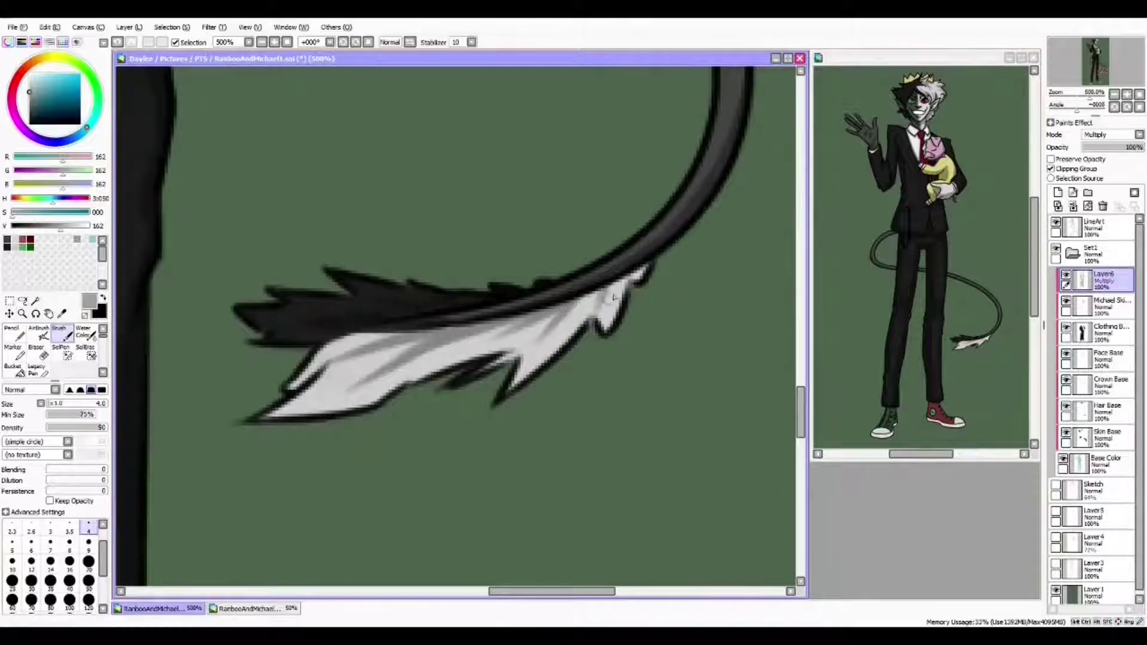
# Soften the shading on the trousers and jacket with the Blur tool at size 14
pyautogui.scroll(-3, 613, 297)
pyautogui.scroll(-3, 521, 372)
pyautogui.scroll(2, 522, 371)
pyautogui.press('b')
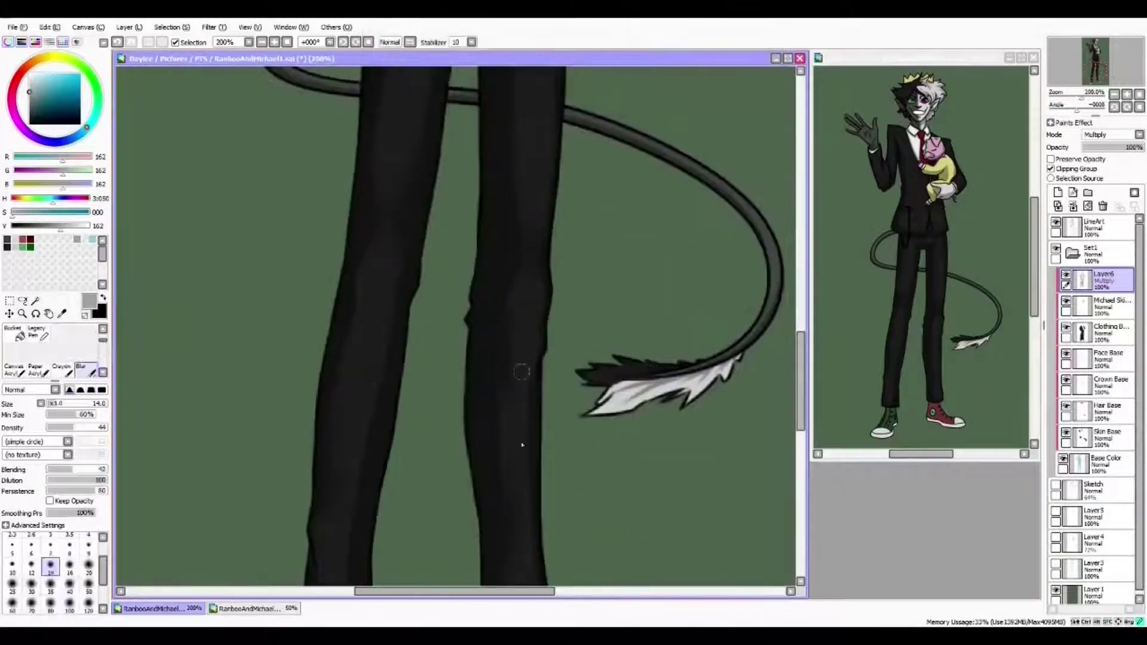
pyautogui.scroll(5, 514, 359)
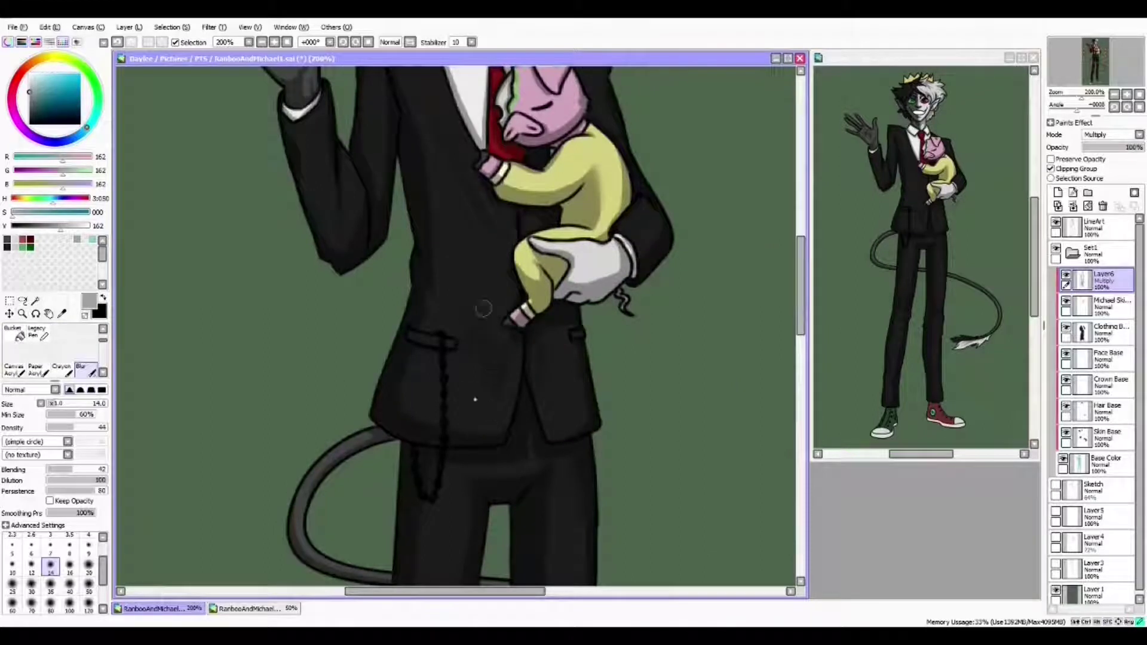
# Shade the red shoe's heel, ankle, lower side, toe cap and white sole with the brush at size 4
pyautogui.scroll(-6, 686, 322)
pyautogui.scroll(3, 622, 239)
pyautogui.press('b')
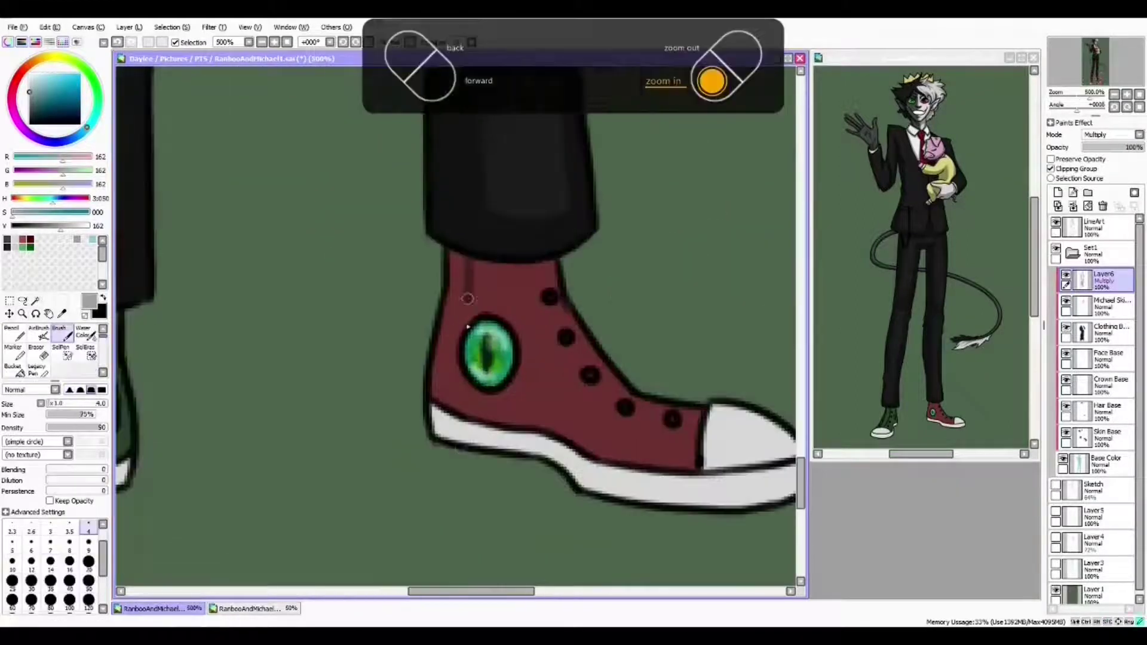
pyautogui.moveTo(420, 428); pyautogui.dragTo(449, 277)
pyautogui.moveTo(586, 438); pyautogui.dragTo(454, 418)
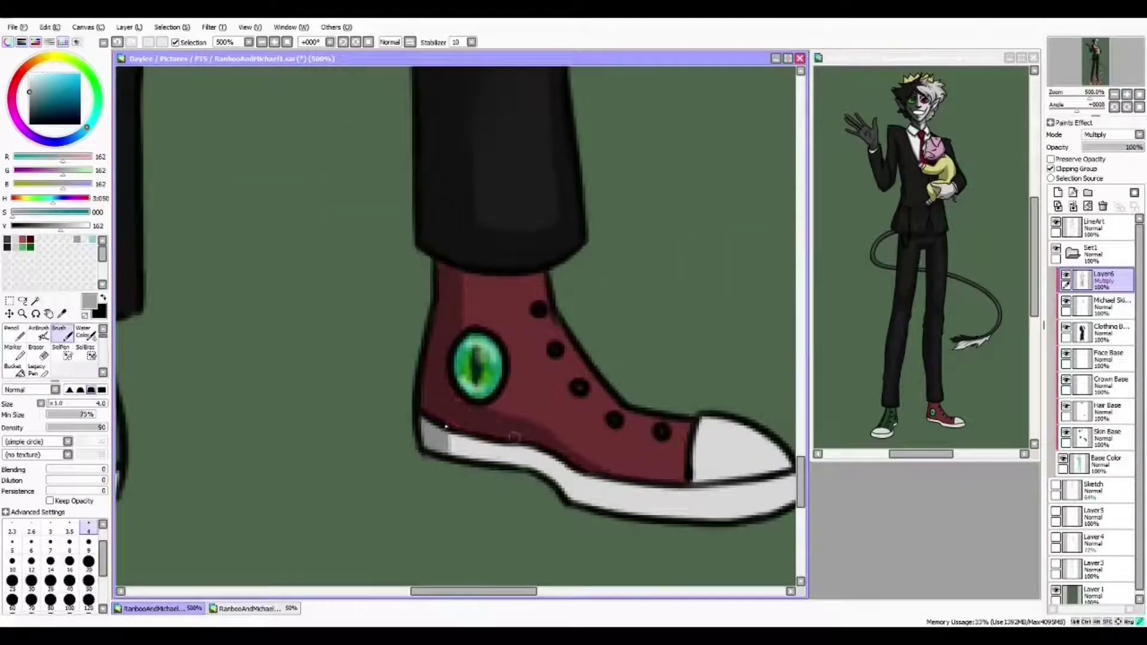
pyautogui.moveTo(547, 474); pyautogui.dragTo(424, 399)
pyautogui.moveTo(560, 436); pyautogui.dragTo(675, 413)
pyautogui.moveTo(551, 404); pyautogui.dragTo(569, 345)
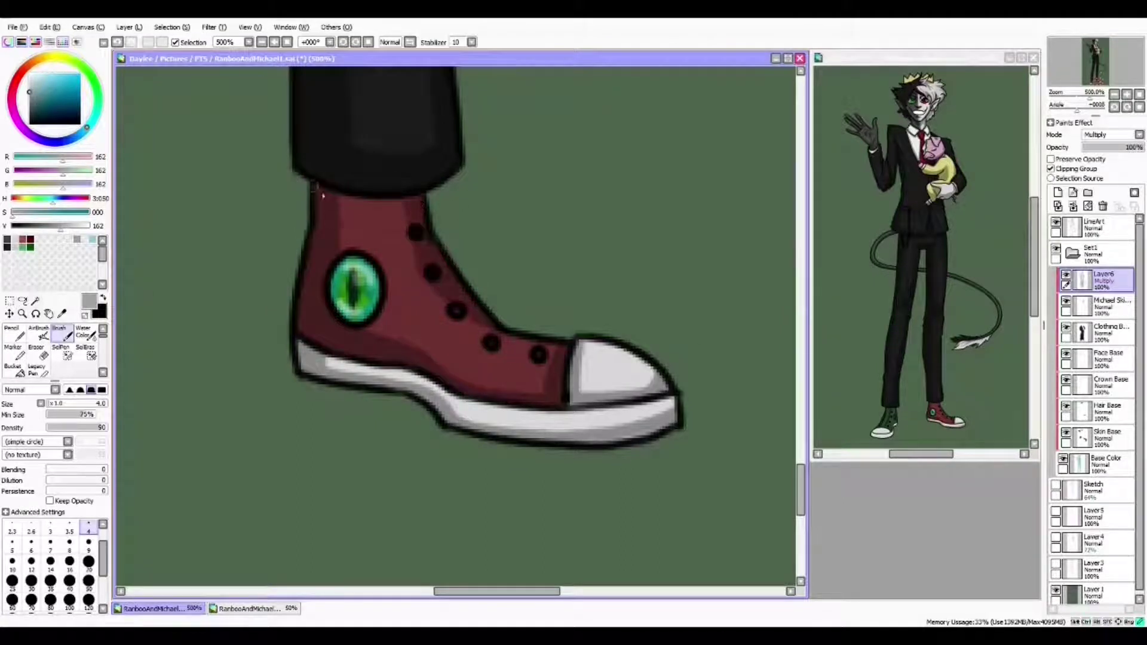
pyautogui.moveTo(322, 196); pyautogui.dragTo(418, 218)
# Shade the green shoe's ankle, tongue, sides, toe cap and white sole with the size 4 brush
pyautogui.hscroll(-10, 392, 415)
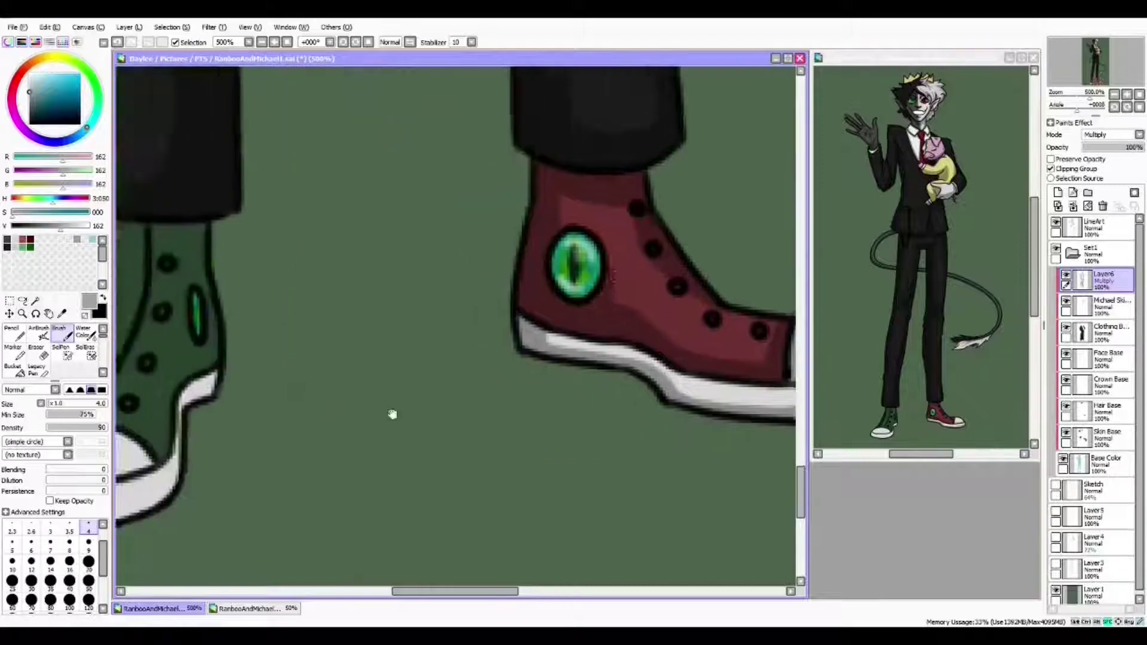
pyautogui.moveTo(525, 233); pyautogui.dragTo(534, 365)
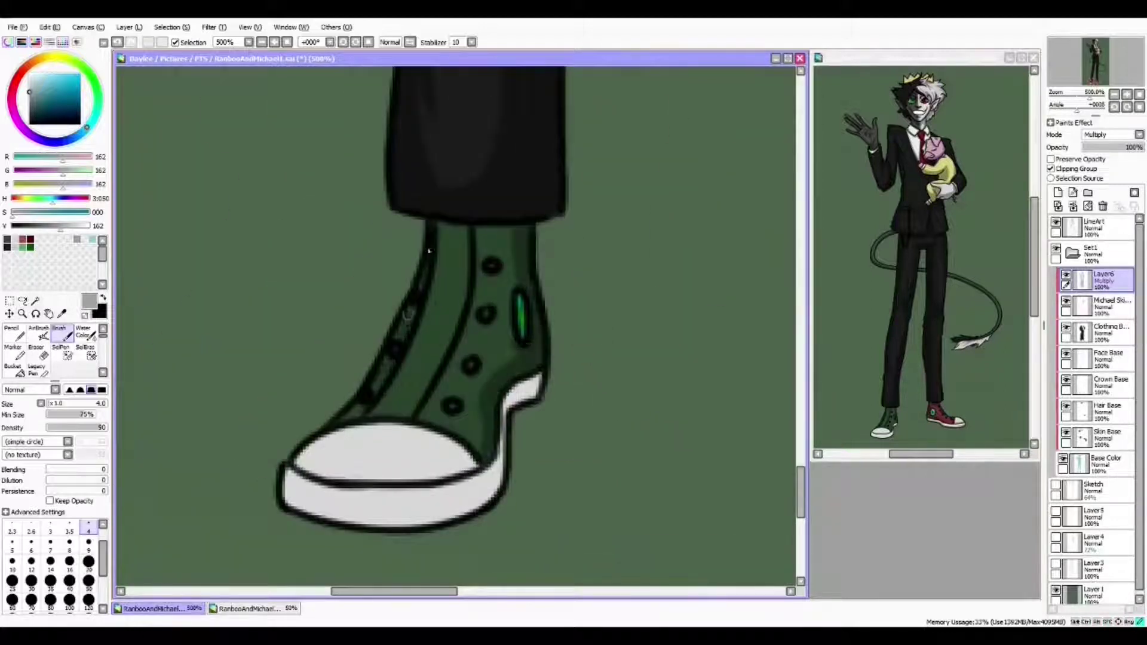
pyautogui.moveTo(429, 251); pyautogui.dragTo(478, 231)
pyautogui.moveTo(367, 419); pyautogui.dragTo(454, 269)
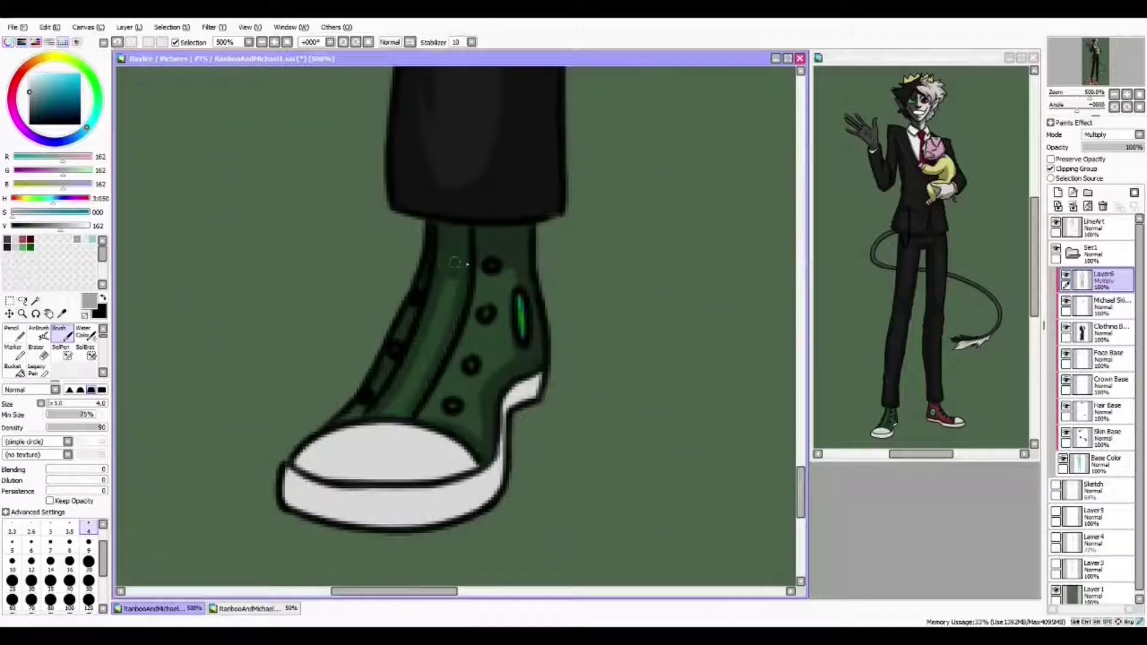
pyautogui.scroll(-2, 442, 358)
pyautogui.moveTo(297, 417); pyautogui.dragTo(435, 426)
pyautogui.moveTo(287, 451)
pyautogui.mouseDown()
pyautogui.moveTo(454, 472)
pyautogui.moveTo(488, 464)
pyautogui.mouseUp()
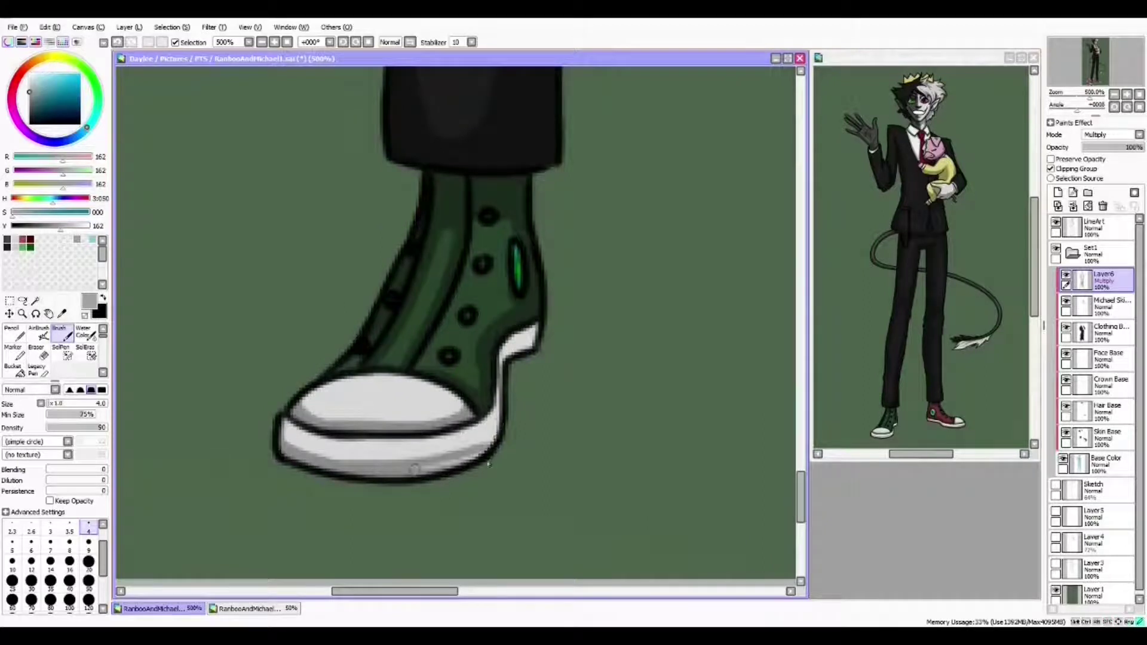
pyautogui.scroll(1, 412, 440)
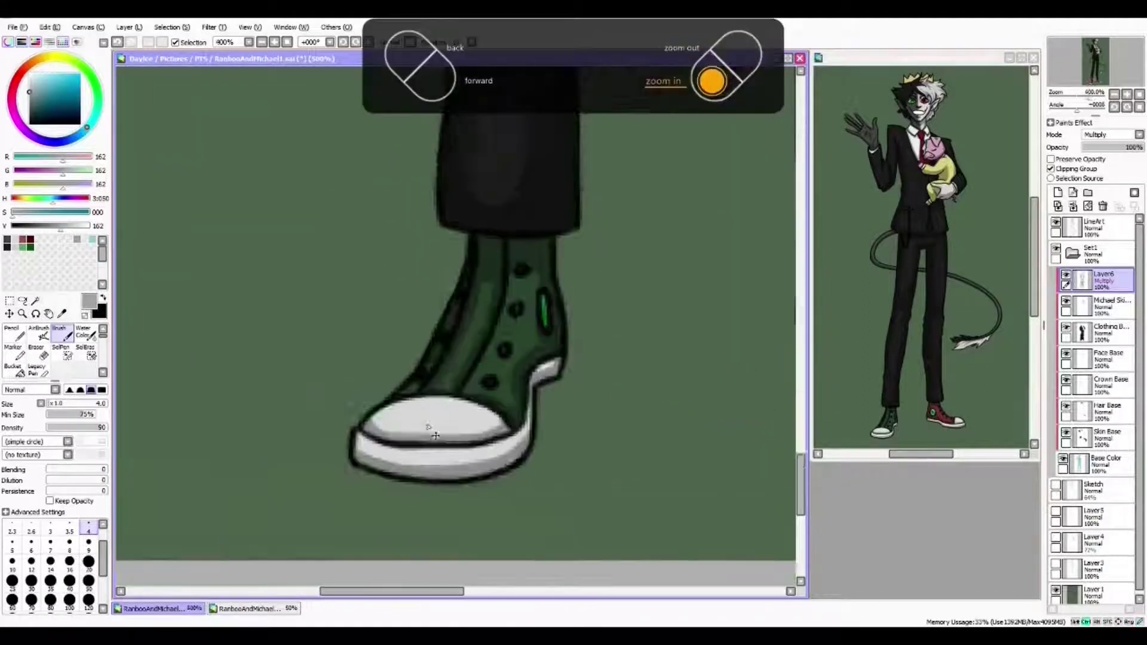
# Rename the Multiply layer with the finished shadows as "Shading"
pyautogui.scroll(-5, 527, 426)
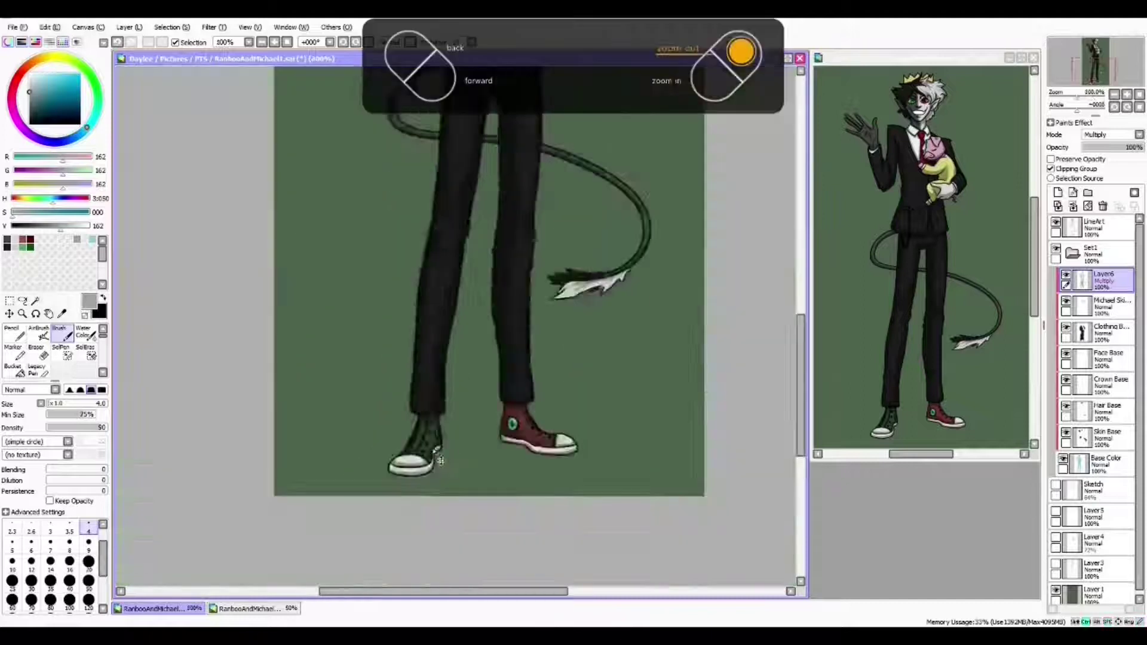
pyautogui.scroll(4, 338, 403)
pyautogui.press('e')
pyautogui.scroll(-7, 397, 410)
pyautogui.doubleClick(1104, 274)
pyautogui.write('Shading')
pyautogui.press('Return')
# Add a clipped layer named "Highlights" above Shading and set its blending mode to Overlay
pyautogui.click(65, 240)
pyautogui.click(1057, 193)
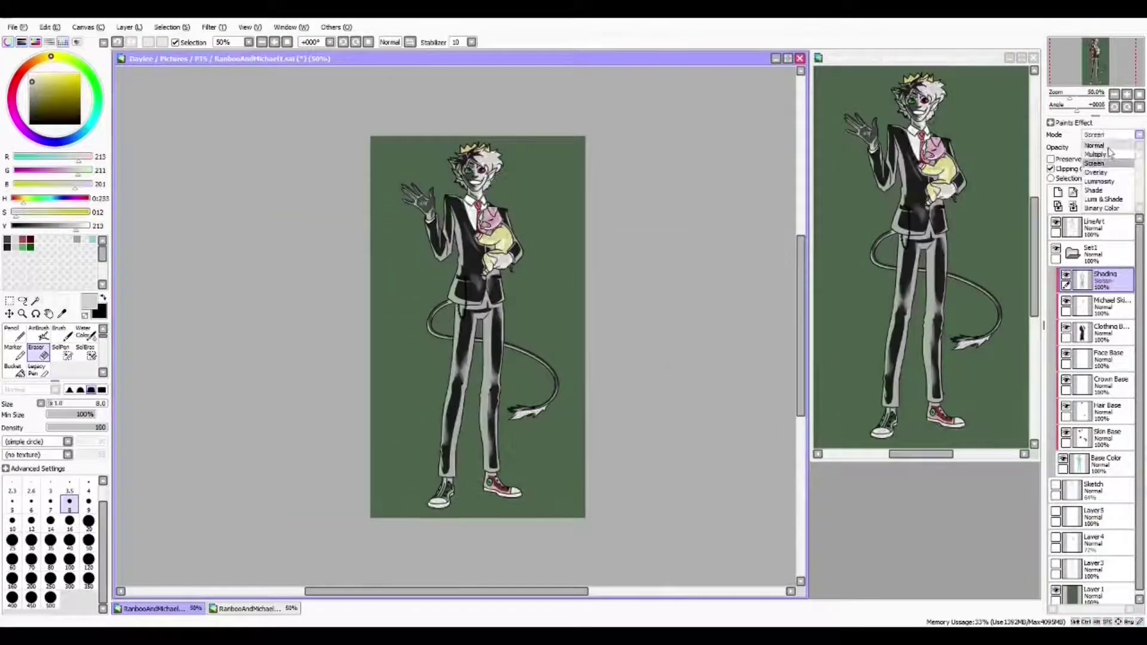
pyautogui.doubleClick(1105, 276)
pyautogui.write('Hi')
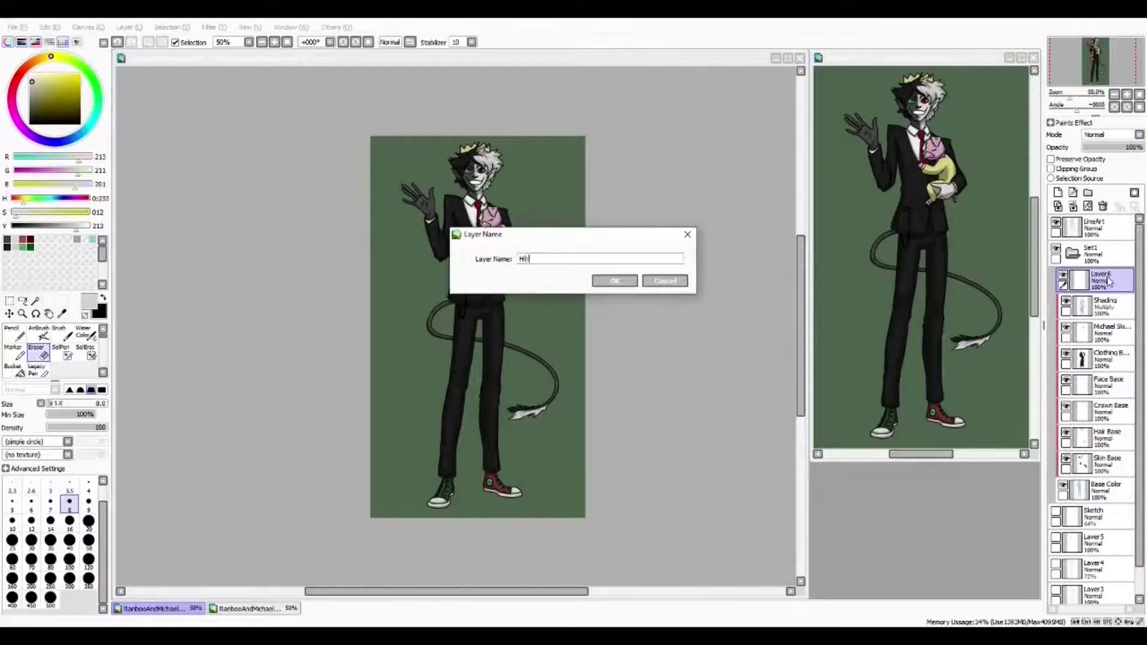
pyautogui.write('ghlights')
pyautogui.press('Return')
pyautogui.press('b')
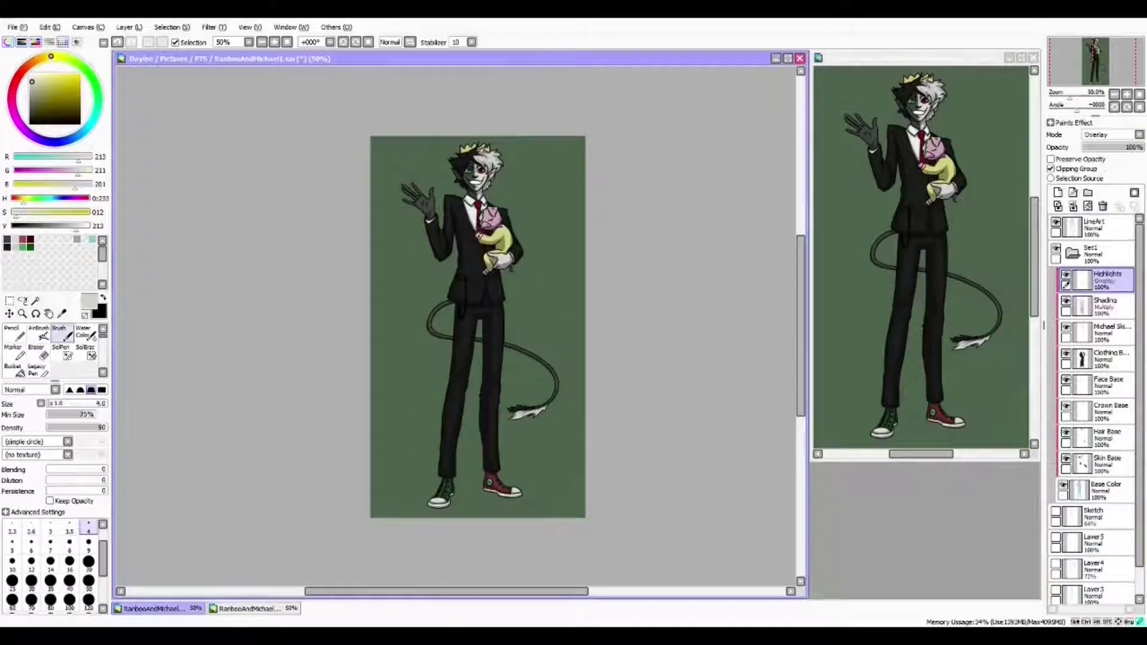
# Paint light grey highlights on the character's face with the brush at size 4
pyautogui.scroll(7, 480, 235)
pyautogui.moveTo(541, 399); pyautogui.dragTo(543, 362)
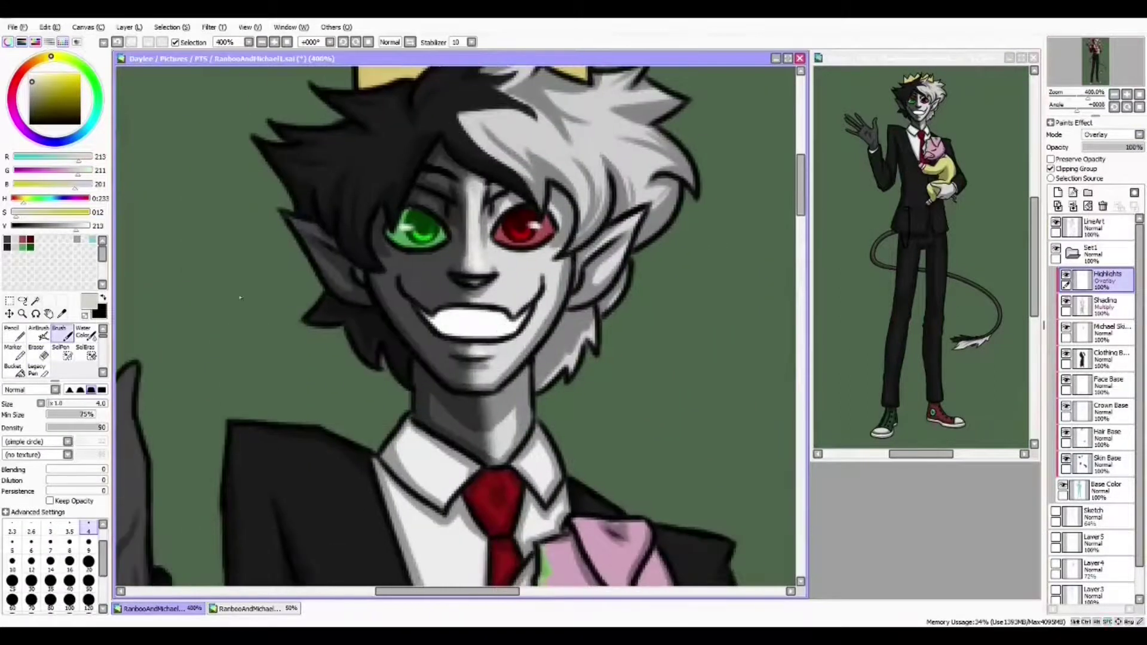
pyautogui.moveTo(458, 270); pyautogui.dragTo(482, 275)
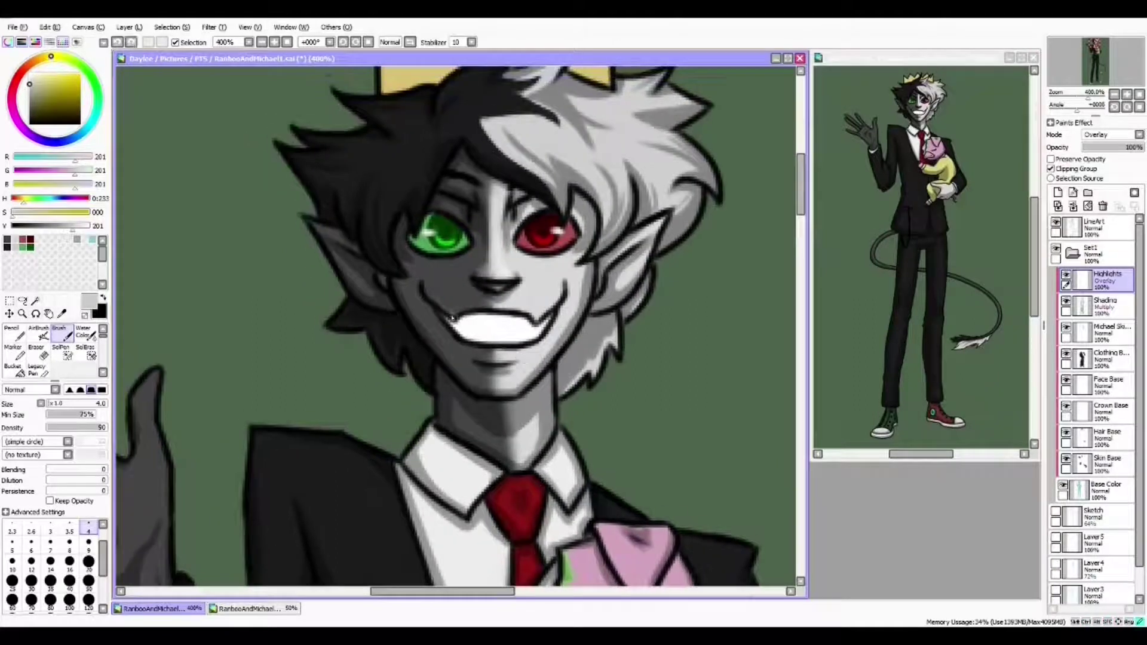
pyautogui.moveTo(620, 261); pyautogui.dragTo(599, 269)
# Paint brighter grey highlights (RGB 231) along the strands of the white hair with the size 4 brush
pyautogui.moveTo(373, 182); pyautogui.dragTo(440, 275)
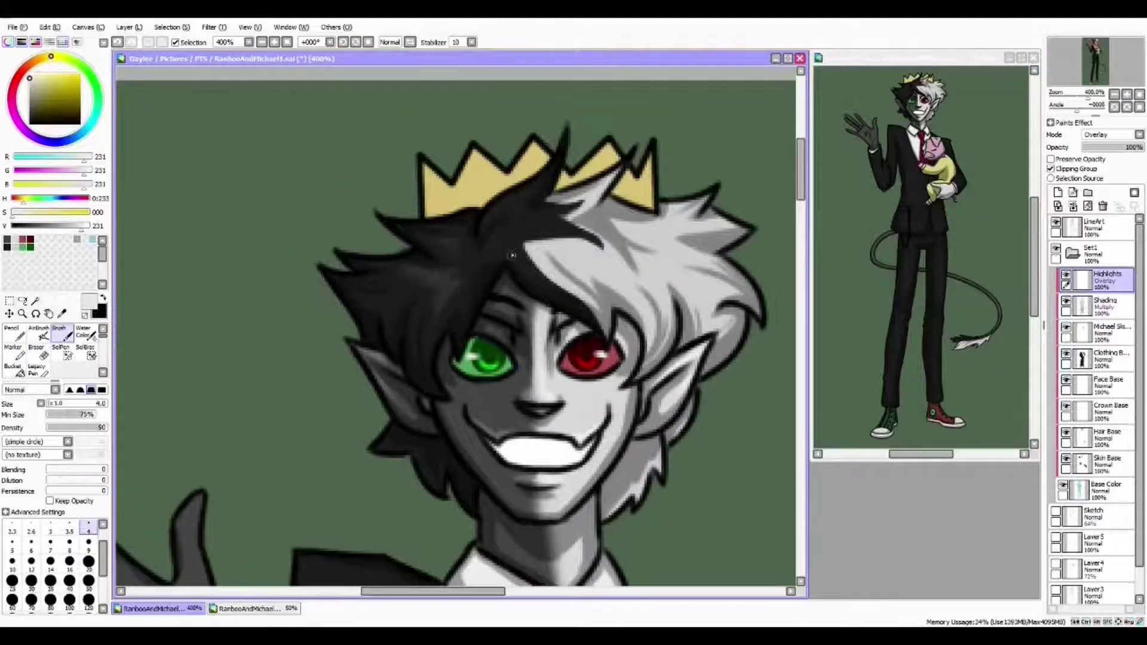
pyautogui.moveTo(522, 305); pyautogui.dragTo(471, 310)
pyautogui.moveTo(463, 228); pyautogui.dragTo(421, 221)
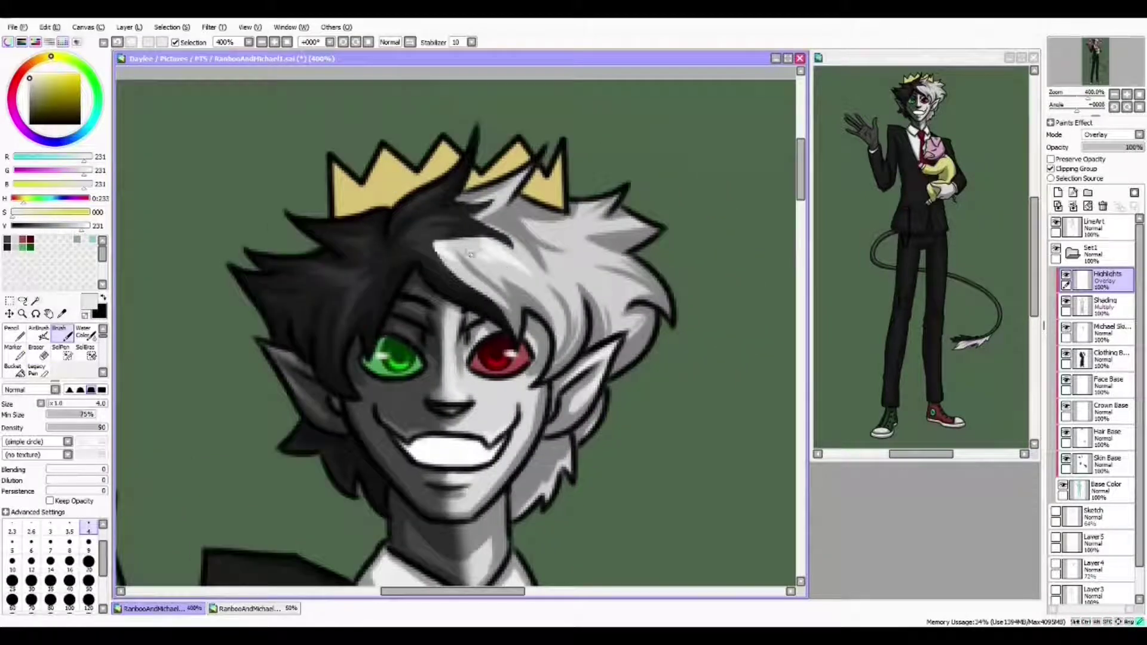
pyautogui.scroll(-5, 578, 277)
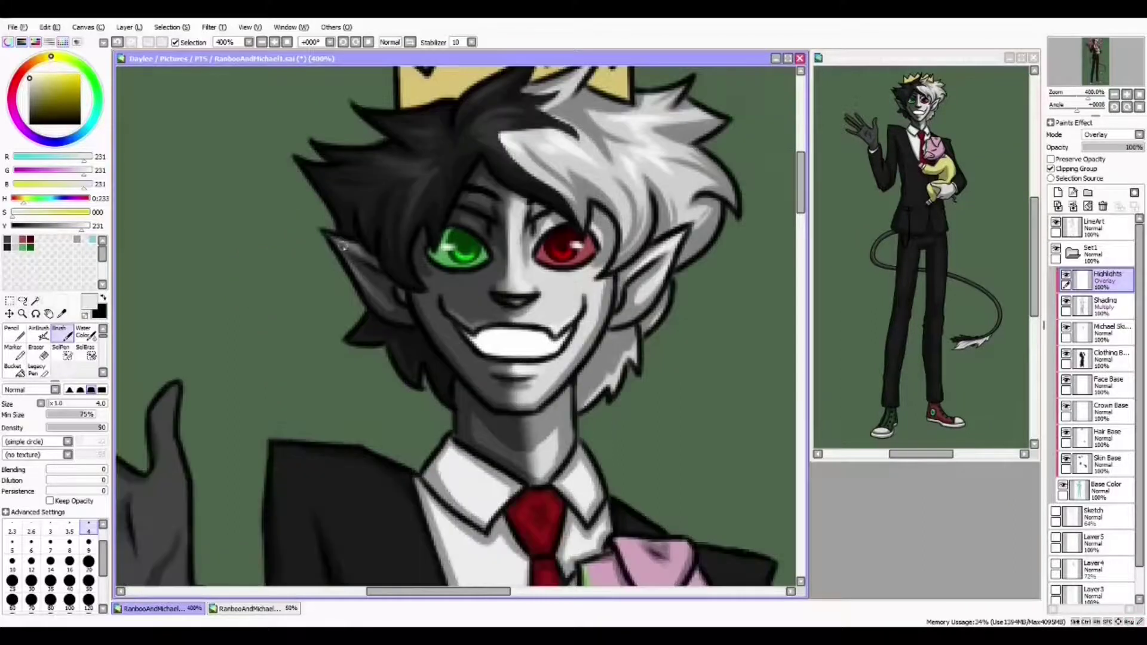
# Highlight the shirt collar, the red tie and the raised hand's fingers and palm with the size 4 brush
pyautogui.scroll(-4, 600, 313)
pyautogui.moveTo(600, 312)
pyautogui.mouseDown()
pyautogui.moveTo(498, 389)
pyautogui.moveTo(463, 376)
pyautogui.moveTo(477, 367)
pyautogui.mouseUp()
pyautogui.scroll(4, 477, 367)
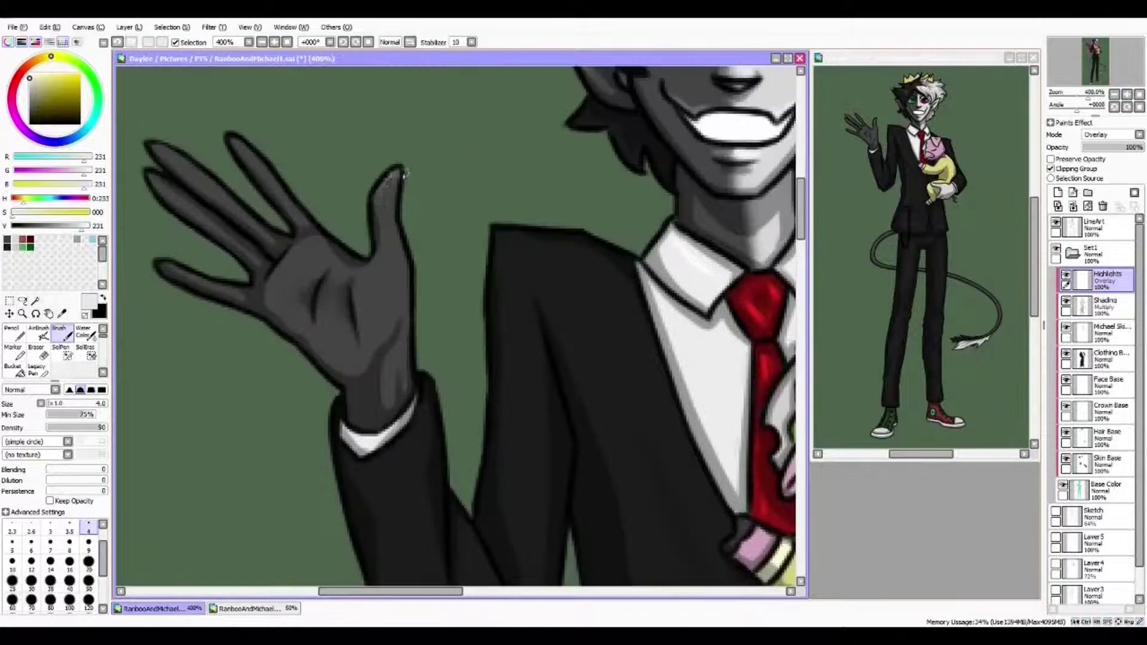
pyautogui.moveTo(321, 336); pyautogui.dragTo(476, 413)
pyautogui.moveTo(465, 339); pyautogui.dragTo(487, 277)
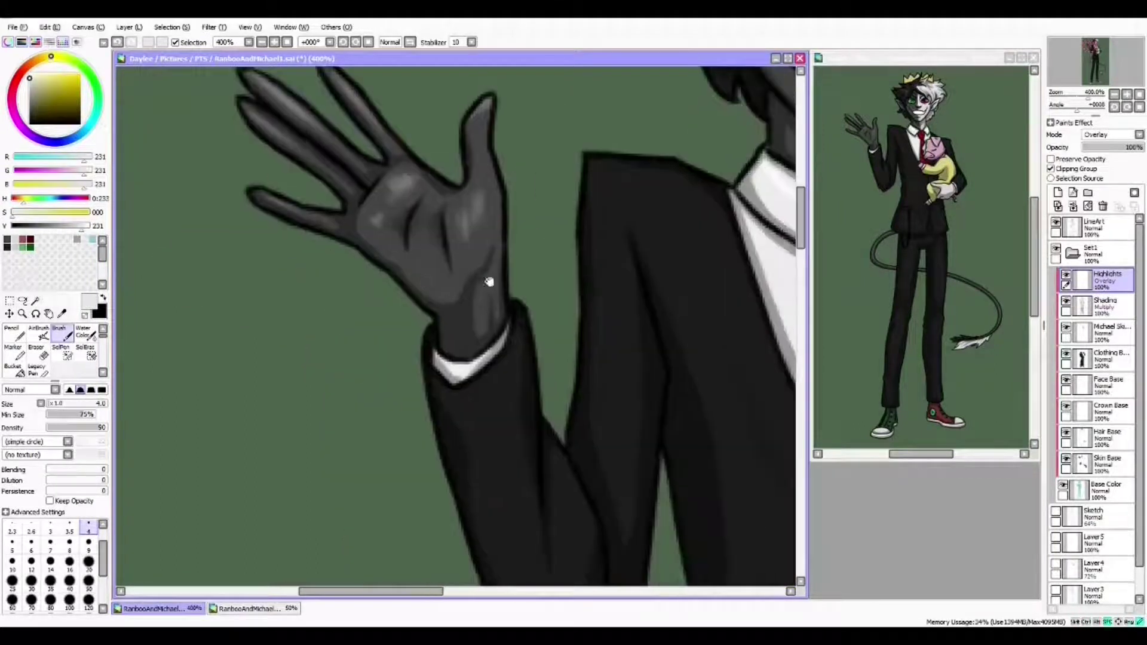
# Airbrush soft highlights onto the jacket's shoulder, raised sleeve and front at sizes 14 and 16
pyautogui.moveTo(630, 320); pyautogui.dragTo(502, 167)
pyautogui.press('v')
pyautogui.moveTo(543, 275)
pyautogui.mouseDown()
pyautogui.moveTo(469, 418)
pyautogui.moveTo(370, 394)
pyautogui.mouseUp()
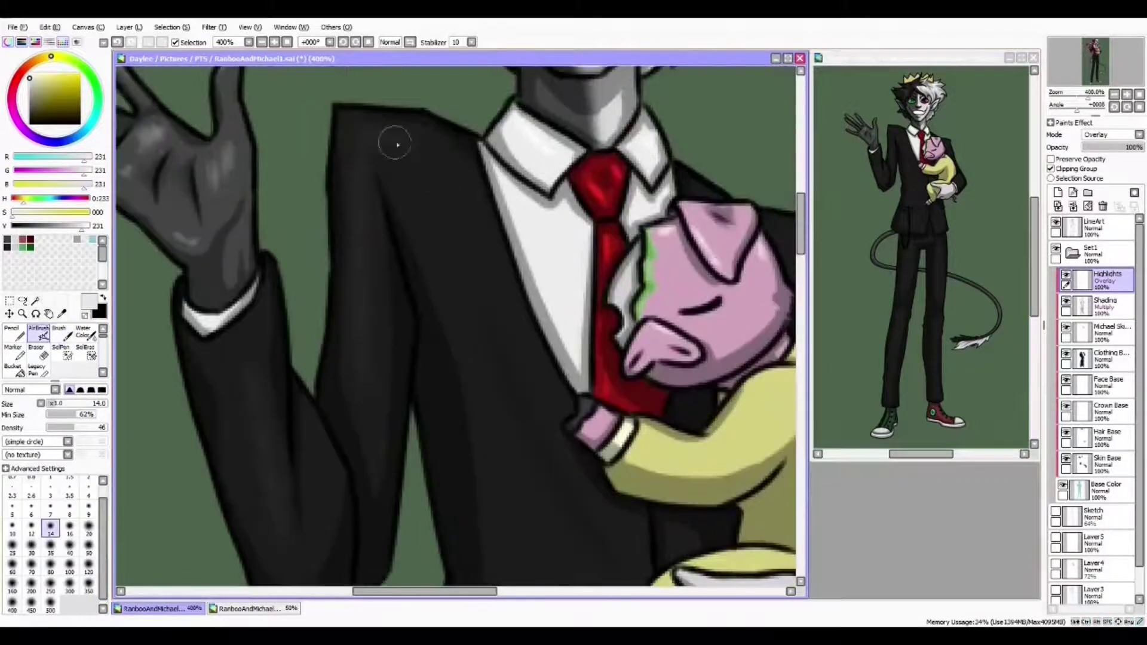
pyautogui.moveTo(460, 306); pyautogui.dragTo(364, 121)
pyautogui.press(']')
pyautogui.moveTo(513, 287); pyautogui.dragTo(335, 298)
pyautogui.moveTo(378, 436)
pyautogui.mouseDown()
pyautogui.moveTo(377, 303)
pyautogui.moveTo(374, 538)
pyautogui.mouseUp()
# Paint highlights on the arm, back and knee of the pig's yellow outfit with the brush
pyautogui.press('b')
pyautogui.moveTo(418, 508); pyautogui.dragTo(382, 342)
pyautogui.moveTo(484, 399); pyautogui.dragTo(509, 335)
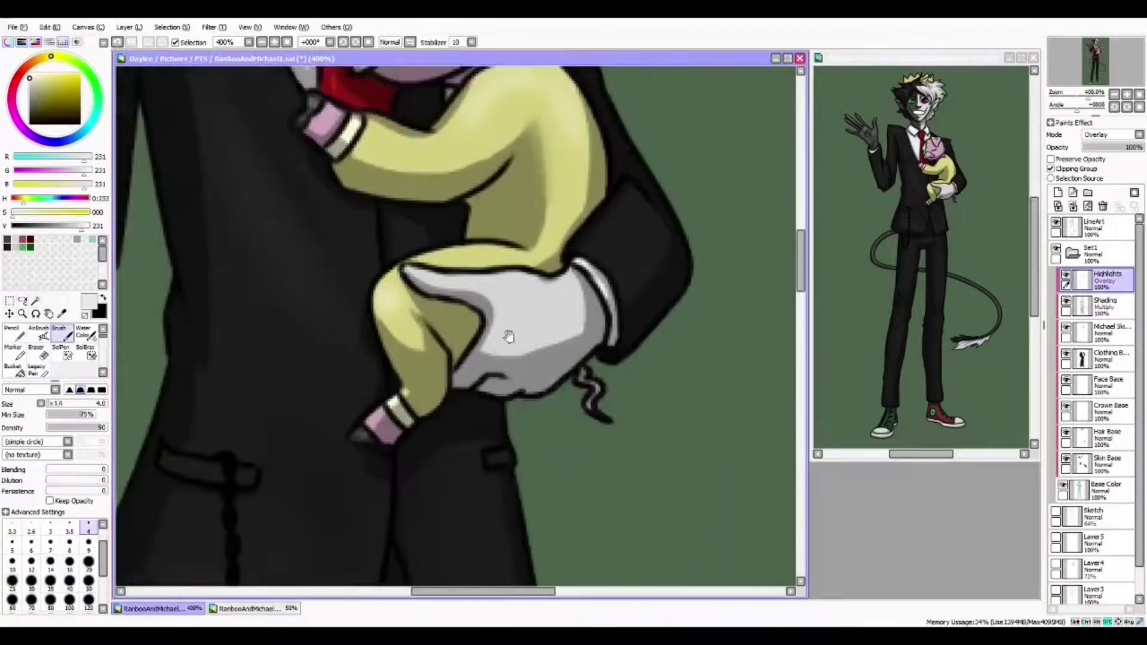
pyautogui.moveTo(461, 283); pyautogui.dragTo(464, 404)
pyautogui.moveTo(566, 317); pyautogui.dragTo(492, 318)
# Airbrush highlights onto the sleeve holding the pig at size 16 and soften the jacket with the Blur tool at size 14
pyautogui.press('v')
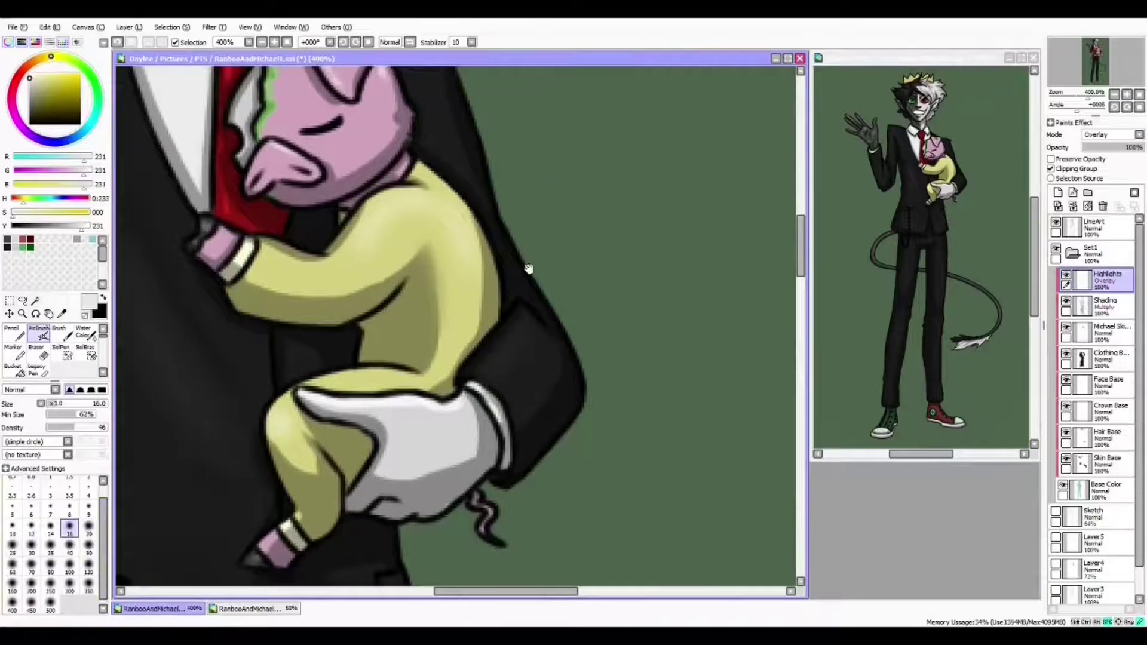
pyautogui.moveTo(529, 268); pyautogui.dragTo(696, 487)
pyautogui.moveTo(531, 254)
pyautogui.mouseDown()
pyautogui.moveTo(490, 246)
pyautogui.moveTo(525, 250)
pyautogui.moveTo(511, 263)
pyautogui.mouseUp()
pyautogui.moveTo(556, 343)
pyautogui.mouseDown()
pyautogui.moveTo(484, 242)
pyautogui.moveTo(687, 538)
pyautogui.mouseUp()
pyautogui.press('b')
pyautogui.moveTo(355, 337); pyautogui.dragTo(145, 258)
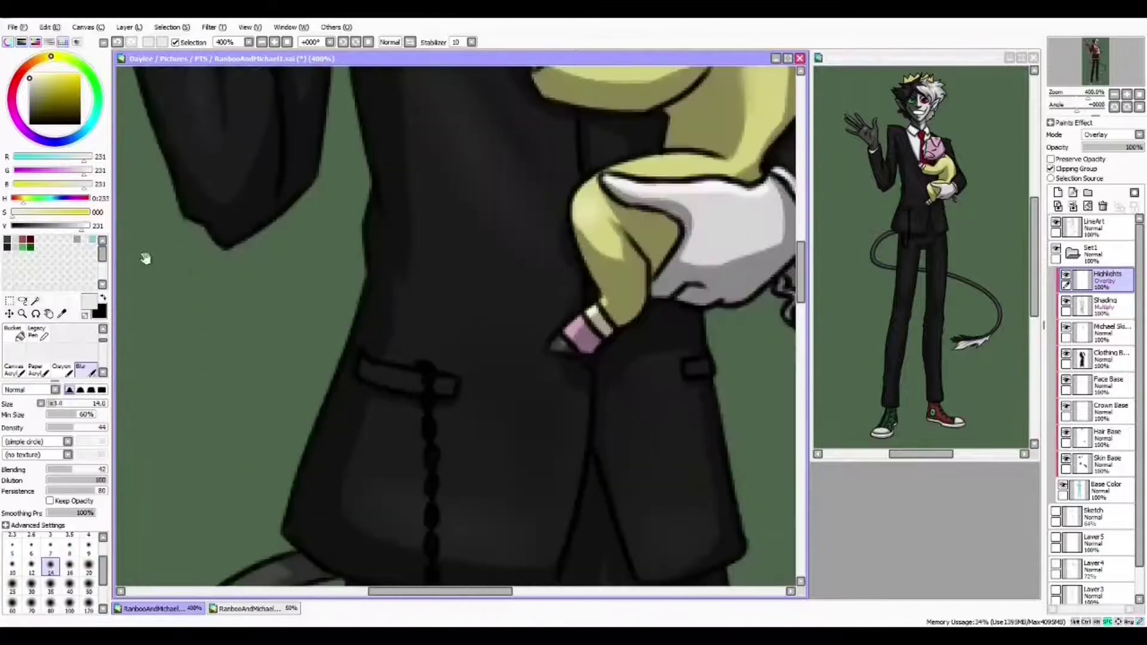
# Airbrush highlights onto the jacket hem, trousers and along the tail at size 8
pyautogui.press('a')
pyautogui.press('-')
pyautogui.moveTo(500, 351)
pyautogui.mouseDown()
pyautogui.moveTo(615, 328)
pyautogui.moveTo(456, 205)
pyautogui.moveTo(608, 403)
pyautogui.moveTo(366, 430)
pyautogui.moveTo(64, 540)
pyautogui.mouseUp()
pyautogui.moveTo(502, 279); pyautogui.dragTo(756, 440)
pyautogui.moveTo(431, 298); pyautogui.dragTo(411, 323)
pyautogui.scroll(-4, 411, 278)
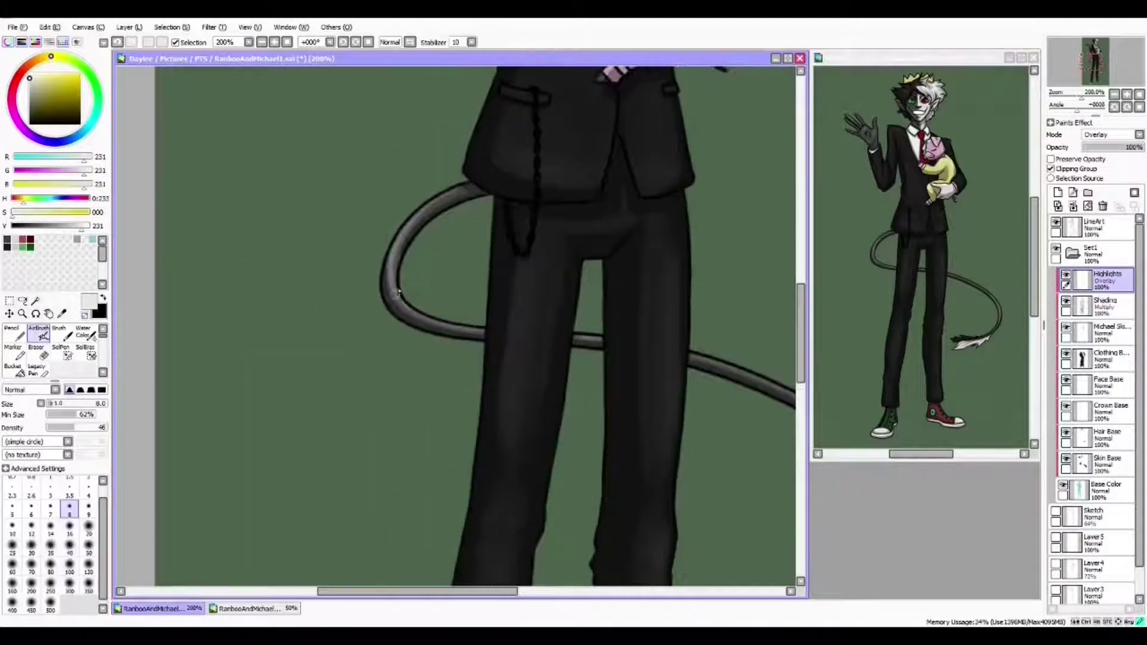
pyautogui.scroll(5, 411, 277)
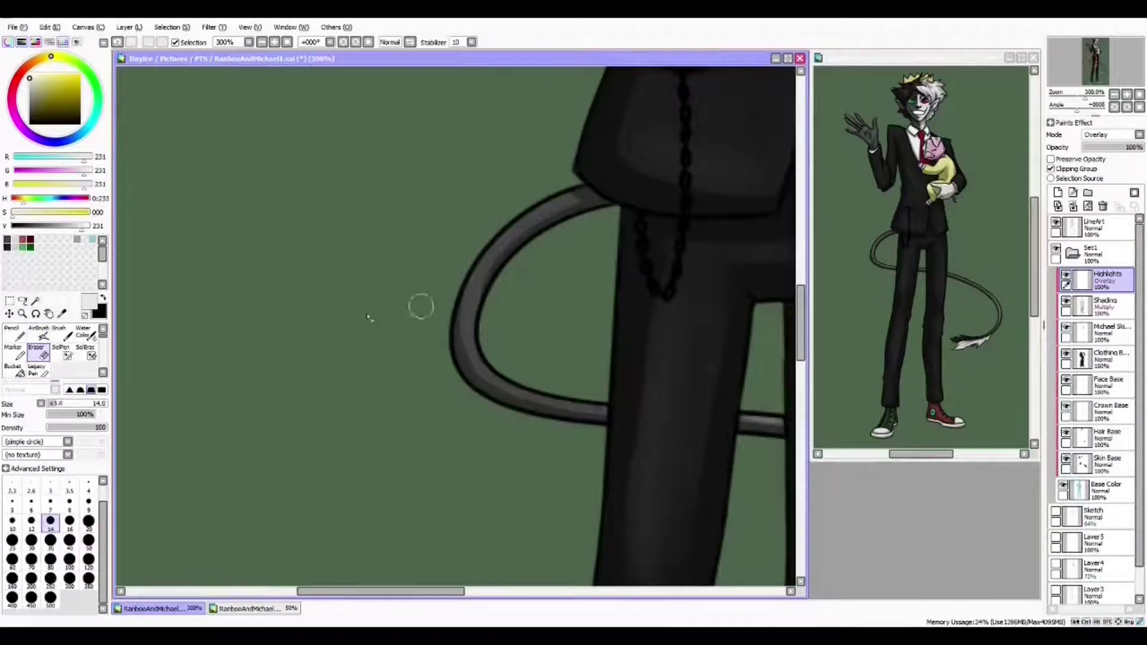
# Deepen the shadow on the tail's loop on the Shading layer with the brush at size 7
pyautogui.click(1099, 306)
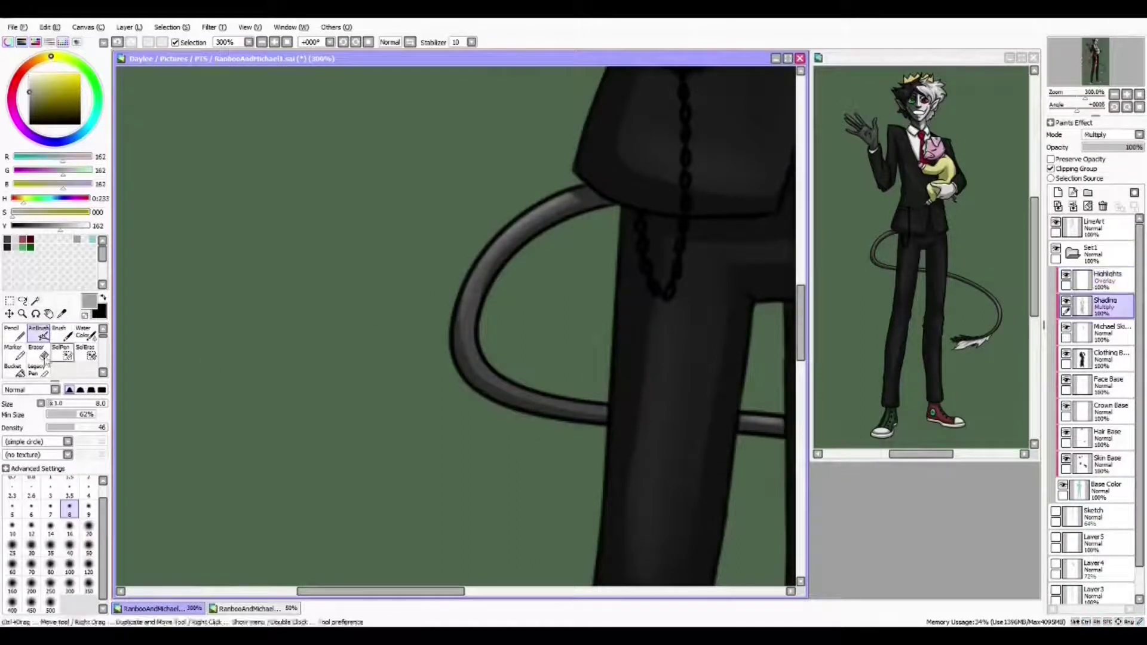
pyautogui.click(60, 335)
pyautogui.moveTo(472, 275); pyautogui.dragTo(531, 398)
pyautogui.scroll(-5, 531, 397)
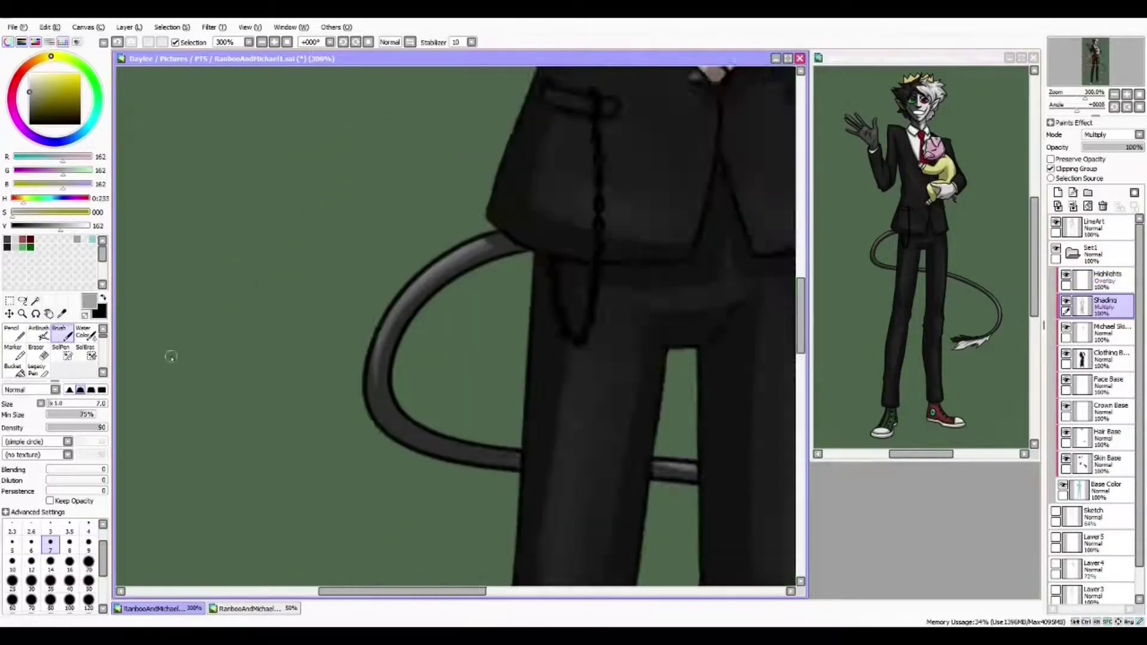
# Turn on Preserve Opacity for the LineArt layer and sample a colour from the drawing
pyautogui.click(1094, 227)
pyautogui.scroll(5, 593, 280)
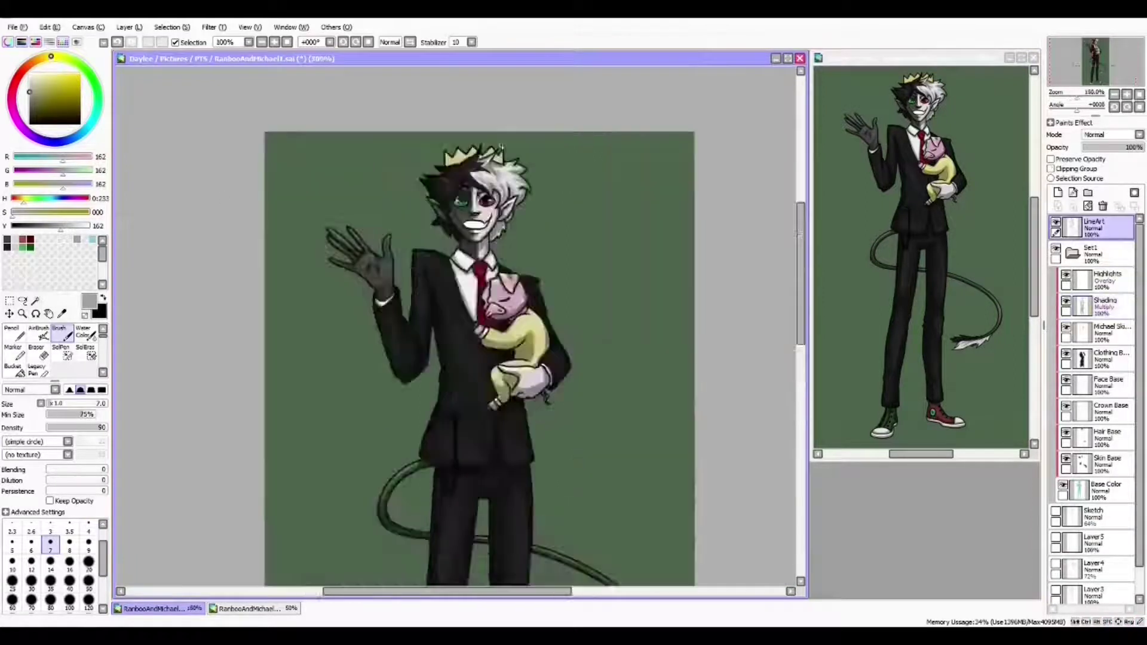
pyautogui.keyDown('alt'); pyautogui.click(593, 281); pyautogui.keyUp('alt')
pyautogui.scroll(-5, 593, 280)
# Try the Highlights layer in Normal blending mode
pyautogui.click(1099, 280)
pyautogui.click(1111, 134)
pyautogui.click(1099, 141)
pyautogui.scroll(5, 509, 196)
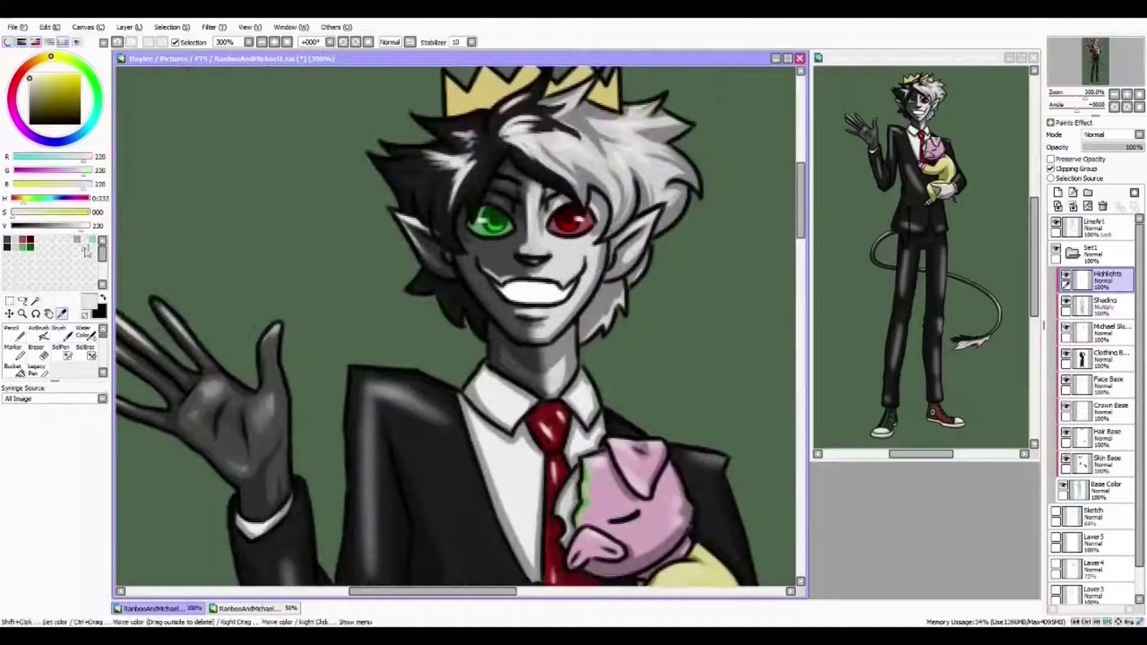
# Preserve the Shading layer's opacity and tint the shadows on the back of the pig's outfit warm yellow
pyautogui.click(1099, 306)
pyautogui.moveTo(537, 418); pyautogui.dragTo(394, 197)
pyautogui.click(537, 358)
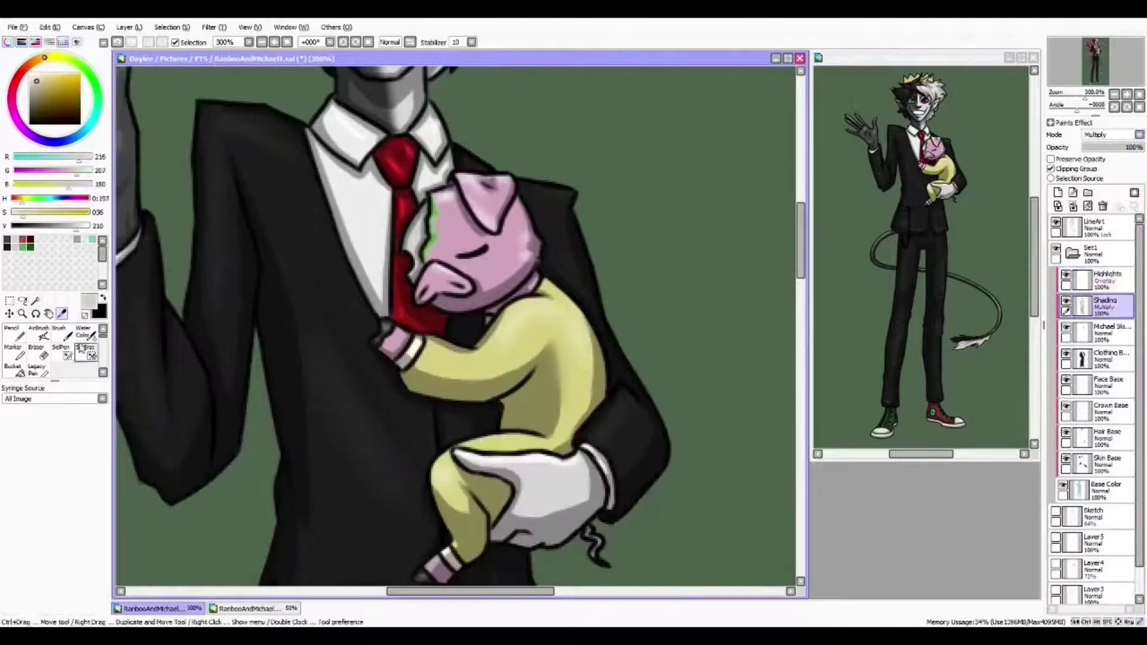
pyautogui.press('b')
pyautogui.scroll(1, 565, 336)
pyautogui.moveTo(573, 275)
pyautogui.mouseDown()
pyautogui.moveTo(582, 382)
pyautogui.moveTo(564, 337)
pyautogui.mouseUp()
pyautogui.keyDown('alt'); pyautogui.click(568, 285); pyautogui.keyUp('alt')
pyautogui.moveTo(567, 257)
pyautogui.mouseDown()
pyautogui.moveTo(513, 335)
pyautogui.moveTo(588, 359)
pyautogui.mouseUp()
pyautogui.scroll(1, 537, 340)
# Tint the shadows on the pig's yellow sleeve and chest with sampled warm tones, using the brush at size 3.5
pyautogui.moveTo(426, 297)
pyautogui.mouseDown()
pyautogui.moveTo(519, 335)
pyautogui.moveTo(478, 365)
pyautogui.mouseUp()
pyautogui.press('[')
pyautogui.press('[')
pyautogui.press('[')
pyautogui.press('[')
pyautogui.moveTo(526, 305)
pyautogui.mouseDown()
pyautogui.moveTo(494, 326)
pyautogui.moveTo(502, 310)
pyautogui.mouseUp()
pyautogui.moveTo(502, 310)
pyautogui.mouseDown()
pyautogui.moveTo(382, 316)
pyautogui.moveTo(442, 323)
pyautogui.mouseUp()
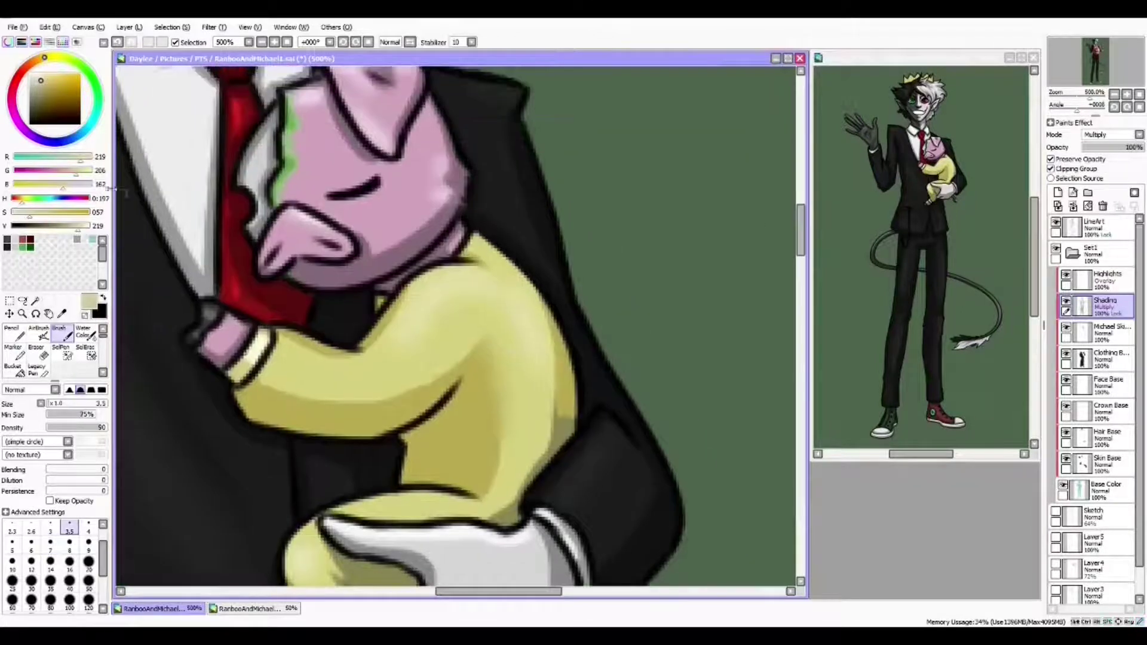
pyautogui.keyDown('alt'); pyautogui.click(466, 370); pyautogui.keyUp('alt')
pyautogui.moveTo(466, 371); pyautogui.dragTo(472, 383)
# Tint the shadows on the outfit's lower body and leg a muted yellow-brown with the brush at size 7
pyautogui.press(']')
pyautogui.press(']')
pyautogui.press(']')
pyautogui.press(']')
pyautogui.press(']')
pyautogui.press(']')
pyautogui.press(']')
pyautogui.press(']')
pyautogui.press(']')
pyautogui.moveTo(588, 353)
pyautogui.mouseDown()
pyautogui.moveTo(532, 358)
pyautogui.moveTo(549, 314)
pyautogui.moveTo(438, 350)
pyautogui.moveTo(393, 337)
pyautogui.moveTo(518, 277)
pyautogui.moveTo(377, 287)
pyautogui.moveTo(440, 369)
pyautogui.moveTo(514, 277)
pyautogui.mouseUp()
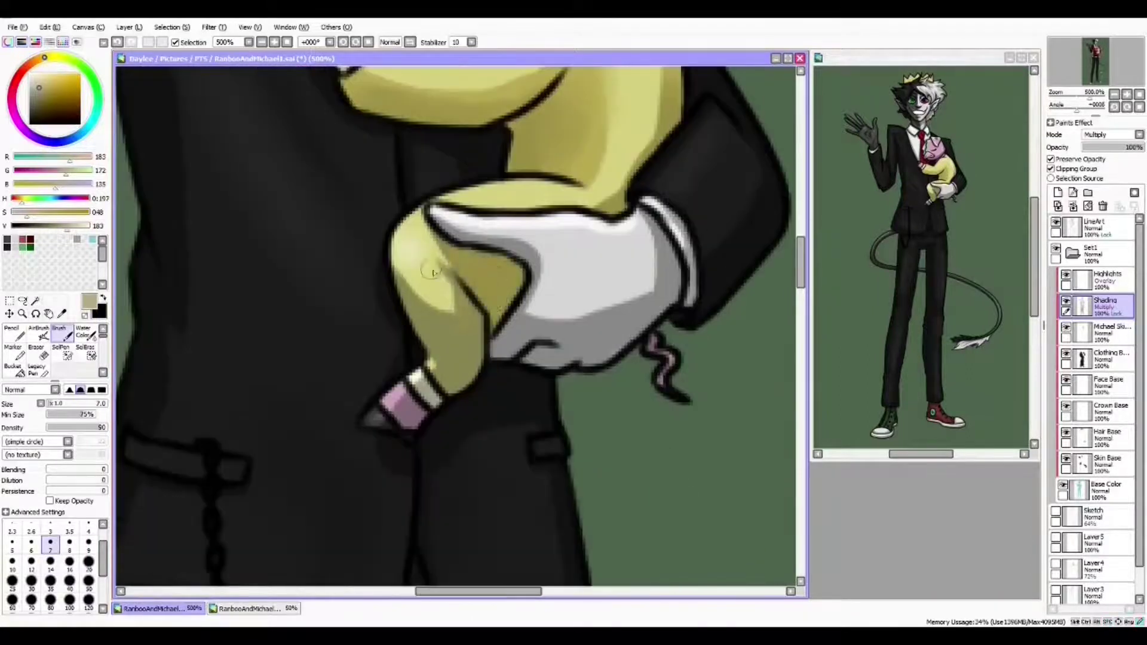
pyautogui.moveTo(432, 272); pyautogui.dragTo(442, 197)
# Tint the shadows on the pig's ear and cheek a muted reddish brown with the size 7 brush
pyautogui.moveTo(382, 137); pyautogui.dragTo(454, 567)
pyautogui.keyDown('alt'); pyautogui.click(481, 190); pyautogui.keyUp('alt')
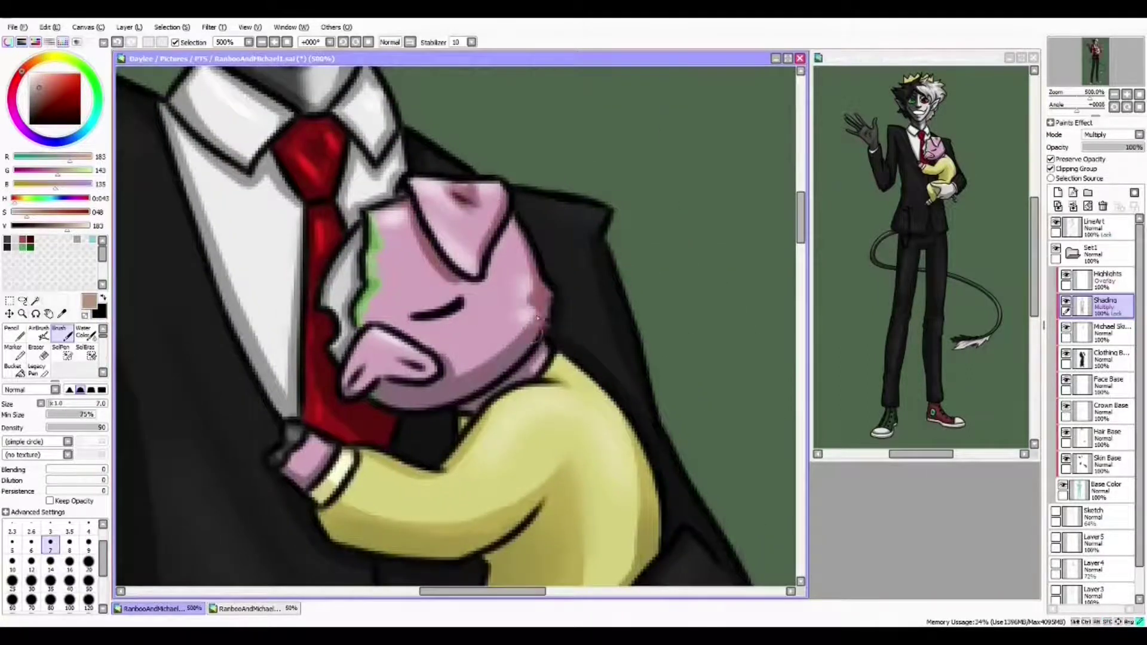
pyautogui.scroll(-3, 465, 360)
# Recolour the outer outlines of the white hair on the LineArt layer to grey (RGB 90) with the size 7 brush
pyautogui.click(1093, 227)
pyautogui.scroll(3, 454, 268)
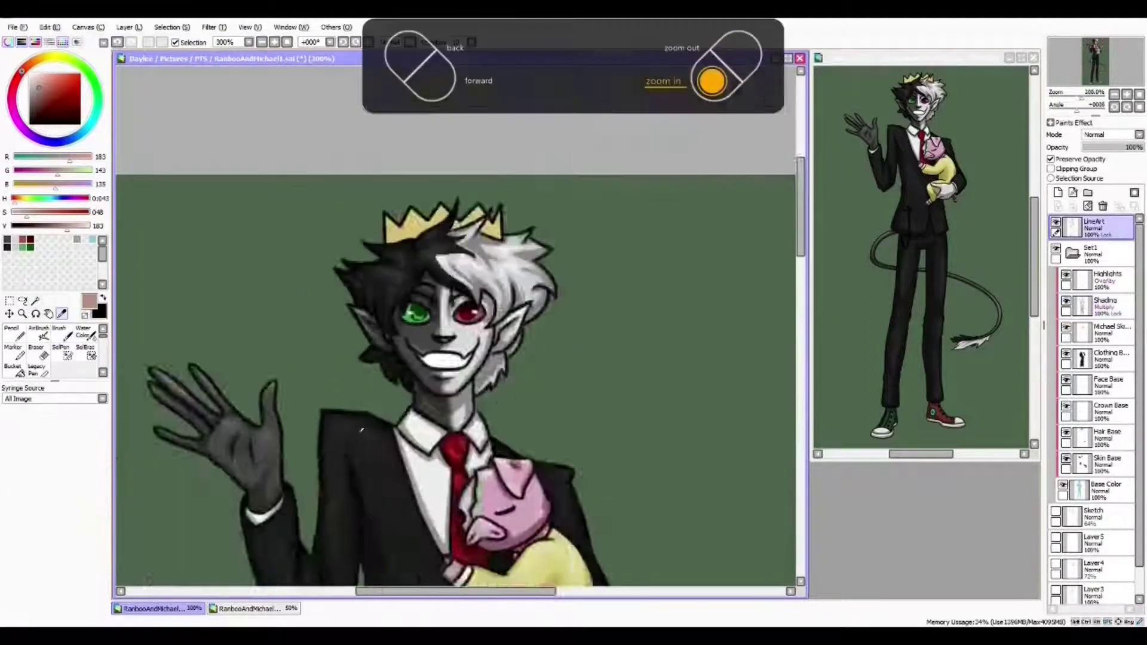
pyautogui.moveTo(47, 226); pyautogui.dragTo(40, 227)
pyautogui.scroll(2, 146, 210)
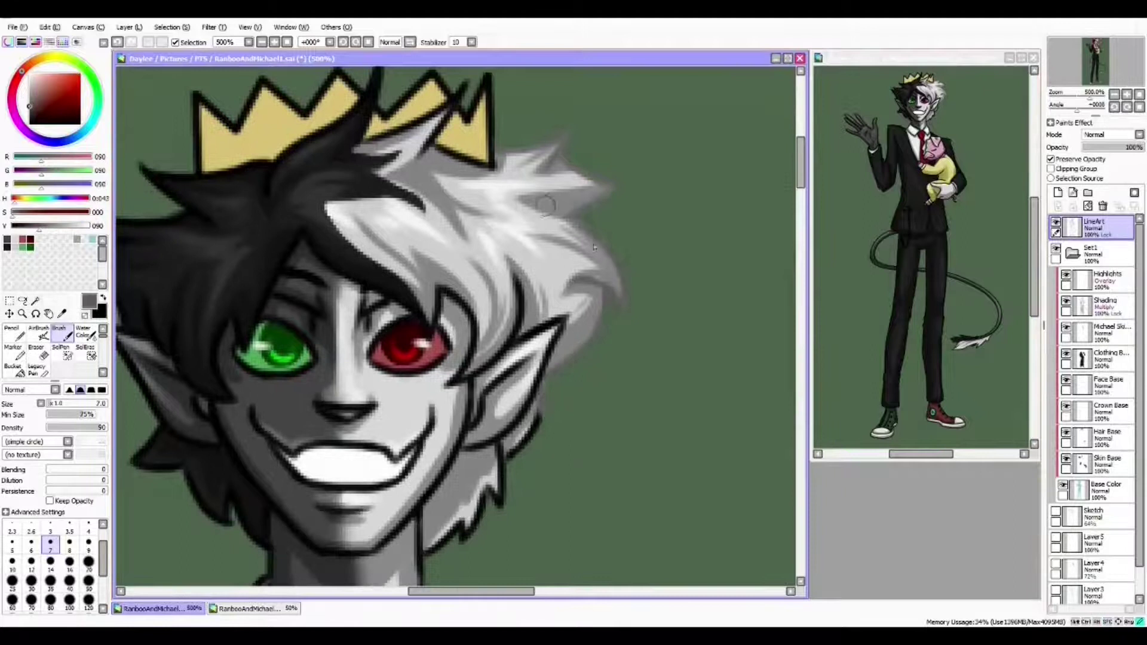
pyautogui.moveTo(624, 351)
pyautogui.mouseDown()
pyautogui.moveTo(704, 260)
pyautogui.moveTo(684, 449)
pyautogui.mouseUp()
# Recolour the white hair's line art beside the crown and along the inner strands to grey with the brush at size 3.5
pyautogui.press('[')
pyautogui.press('[')
pyautogui.press('[')
pyautogui.press('[')
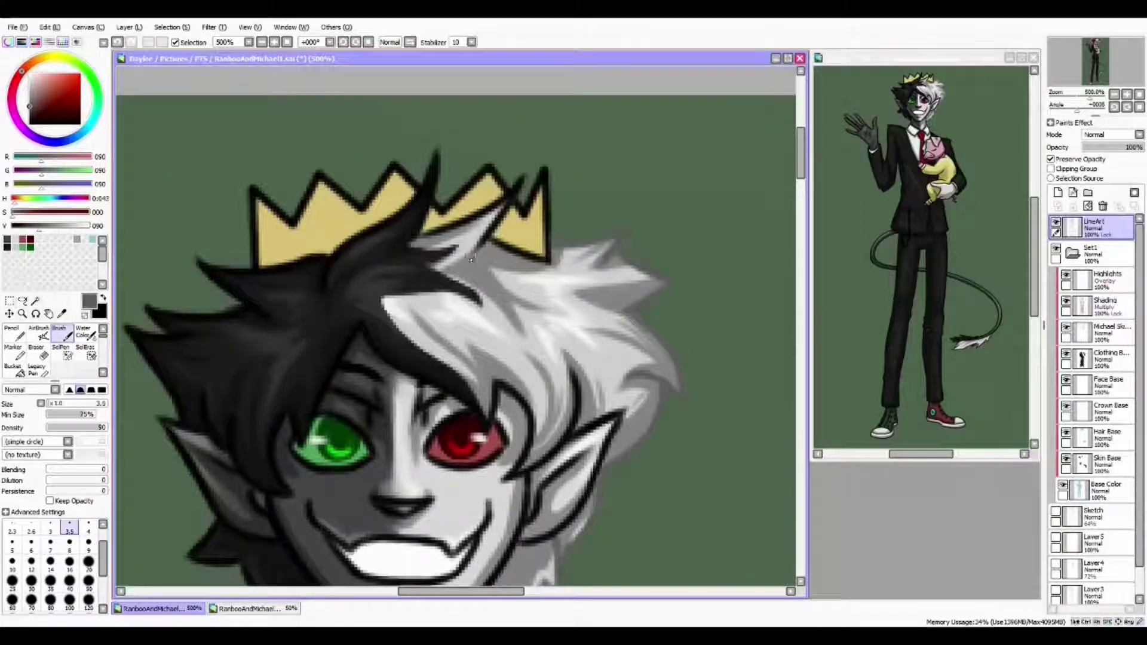
pyautogui.scroll(-3, 473, 244)
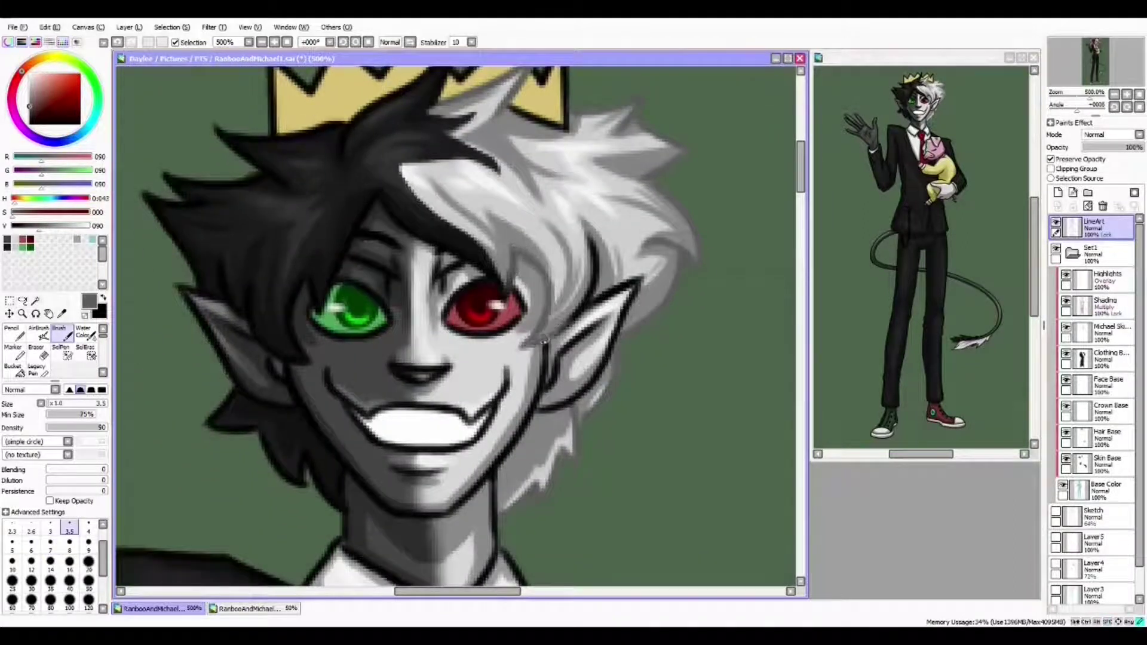
# Recolour the line art of the pale ear, jaw and mouth to dark grey (RGB 60) with the size 3.5 brush
pyautogui.moveTo(671, 443); pyautogui.dragTo(649, 421)
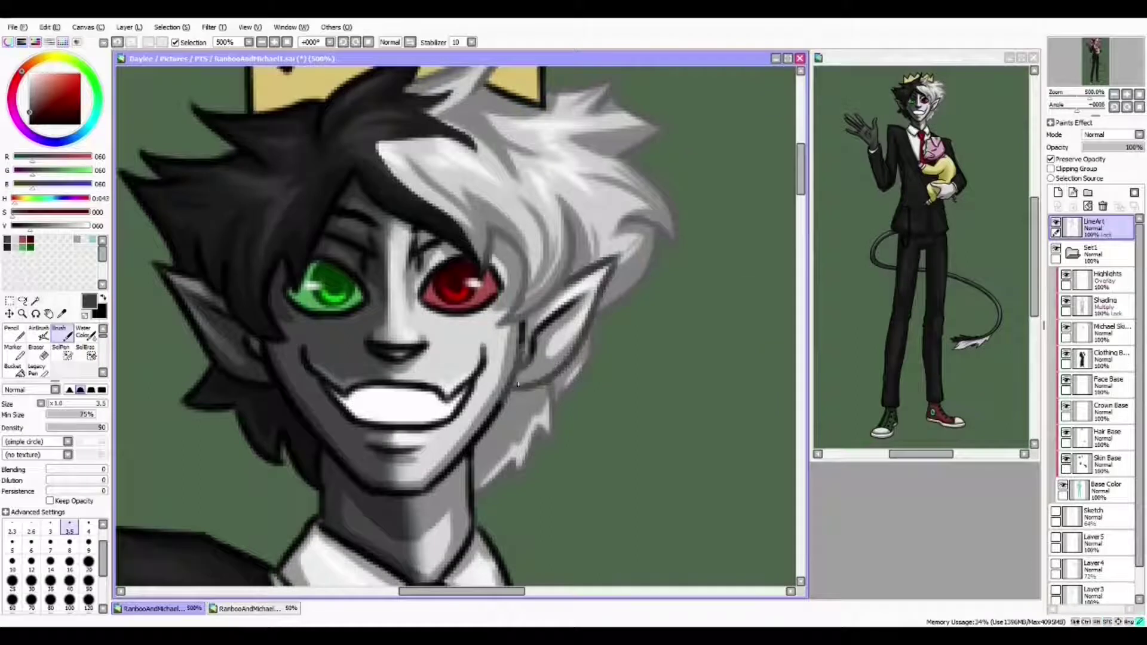
pyautogui.moveTo(518, 384); pyautogui.dragTo(562, 326)
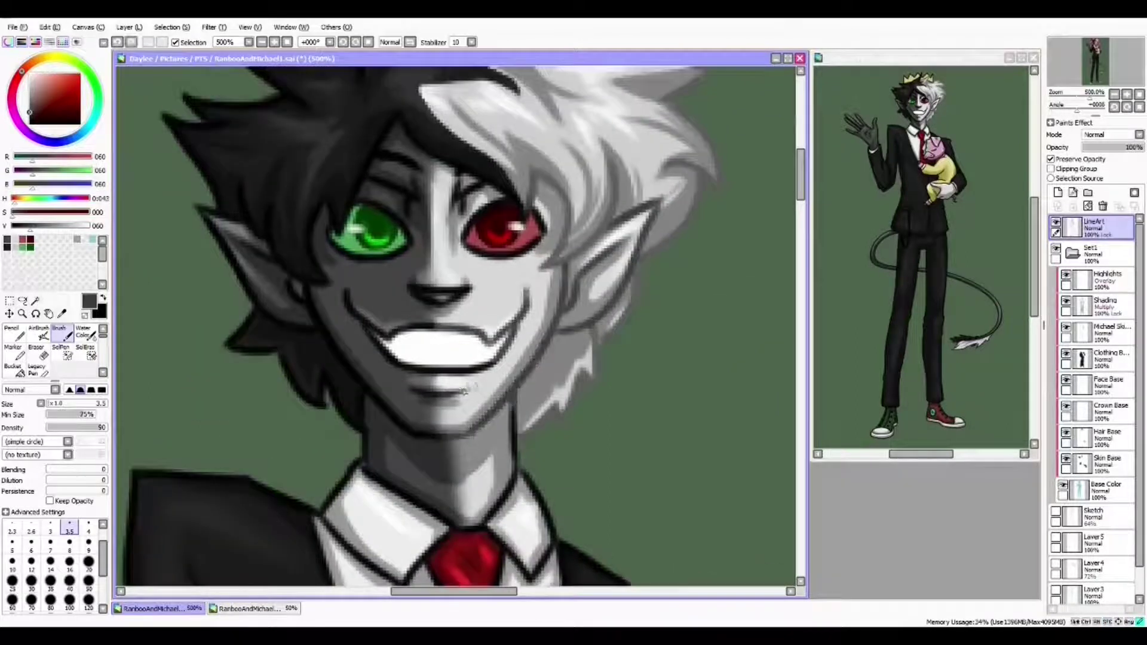
pyautogui.moveTo(444, 379); pyautogui.dragTo(501, 179)
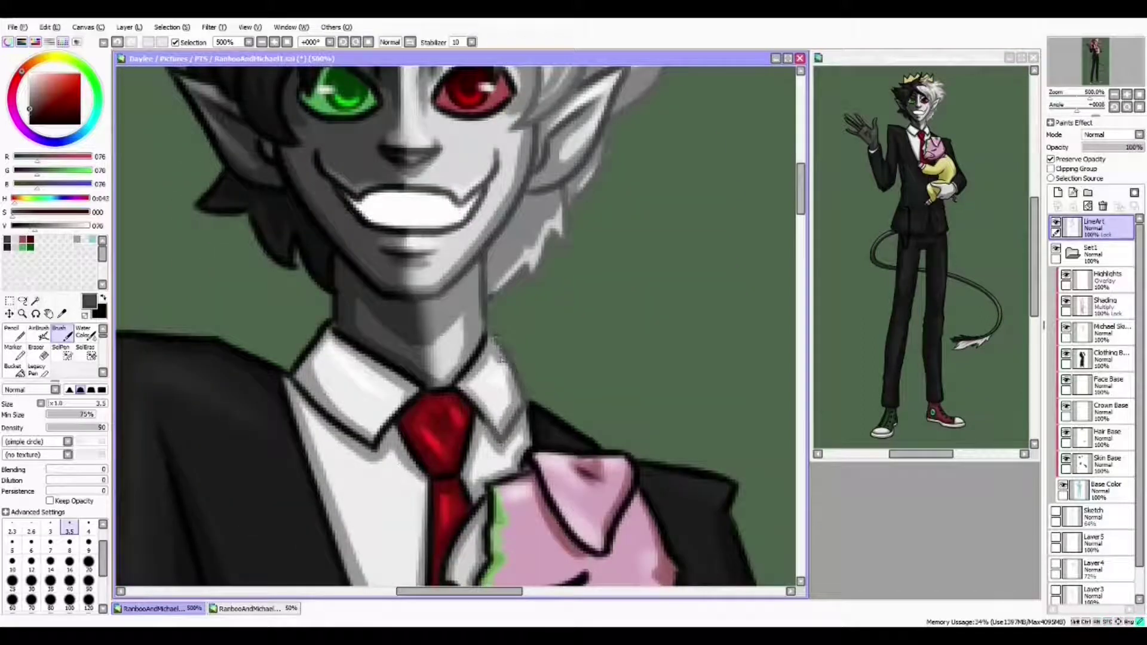
# Recolour the outlines of the shirt collar and shirt front to dark grey (RGB 76) with the size 3.5 brush
pyautogui.moveTo(457, 385); pyautogui.dragTo(523, 338)
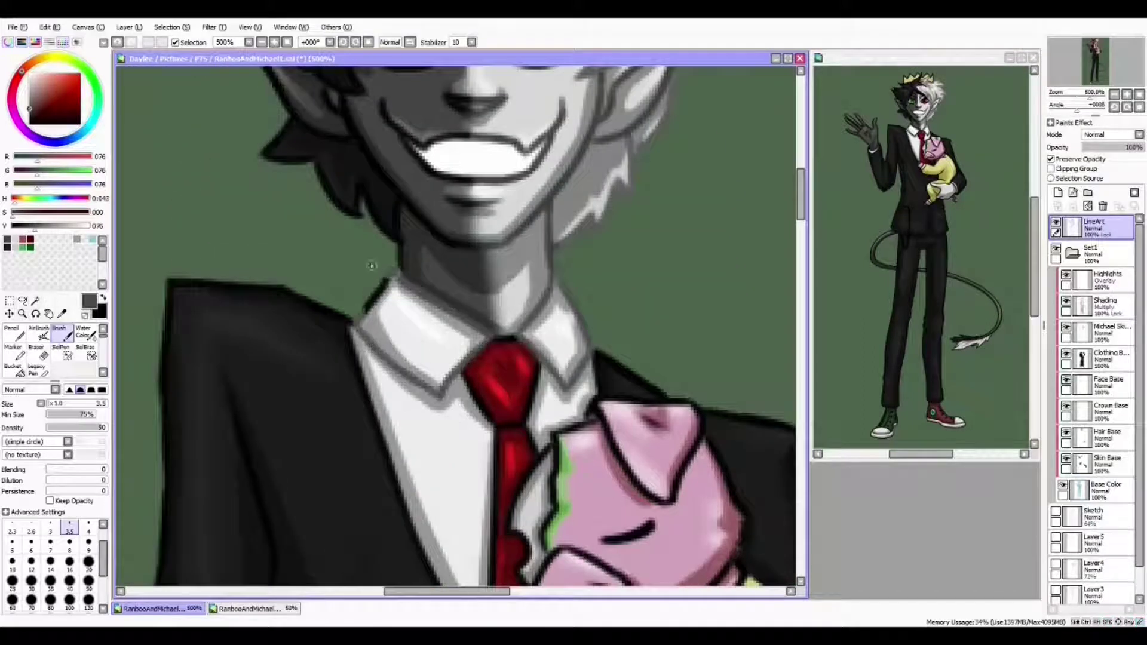
pyautogui.scroll(-3, 371, 266)
pyautogui.scroll(3, 337, 366)
pyautogui.scroll(-3, 426, 332)
# Recolour the outlines of the white hand holding the pig and its cuff to dark grey (RGB 65) at size 3.5
pyautogui.scroll(3, 543, 344)
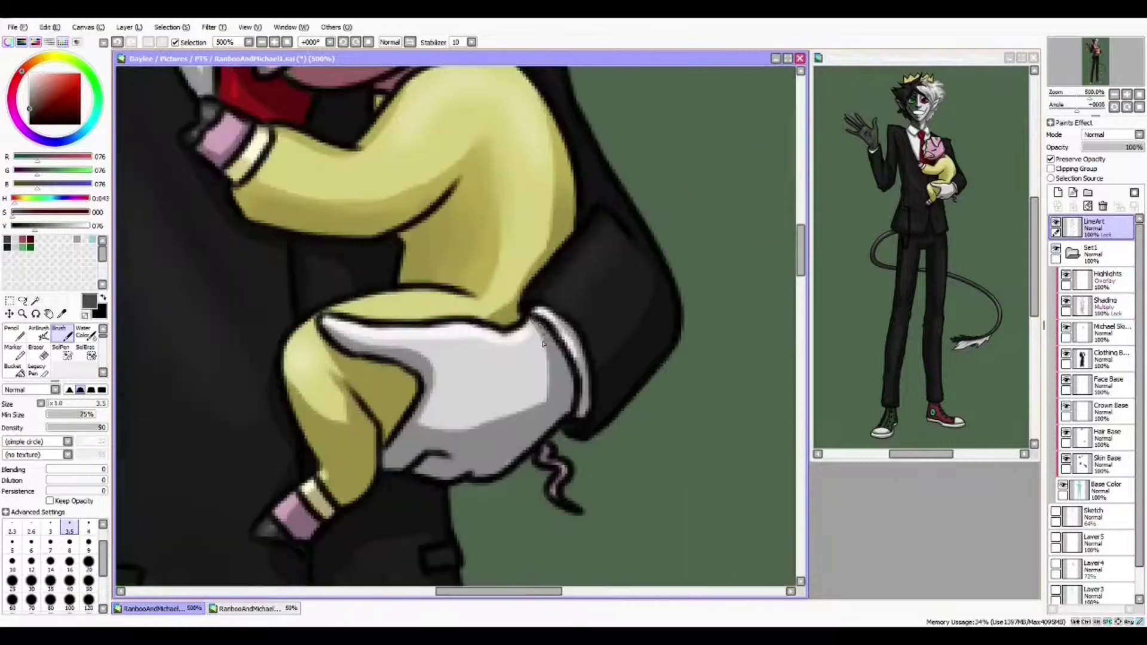
pyautogui.scroll(5, 399, 246)
pyautogui.scroll(-5, 399, 246)
pyautogui.hotkey('ctrl', 'z')
pyautogui.scroll(-2, 422, 362)
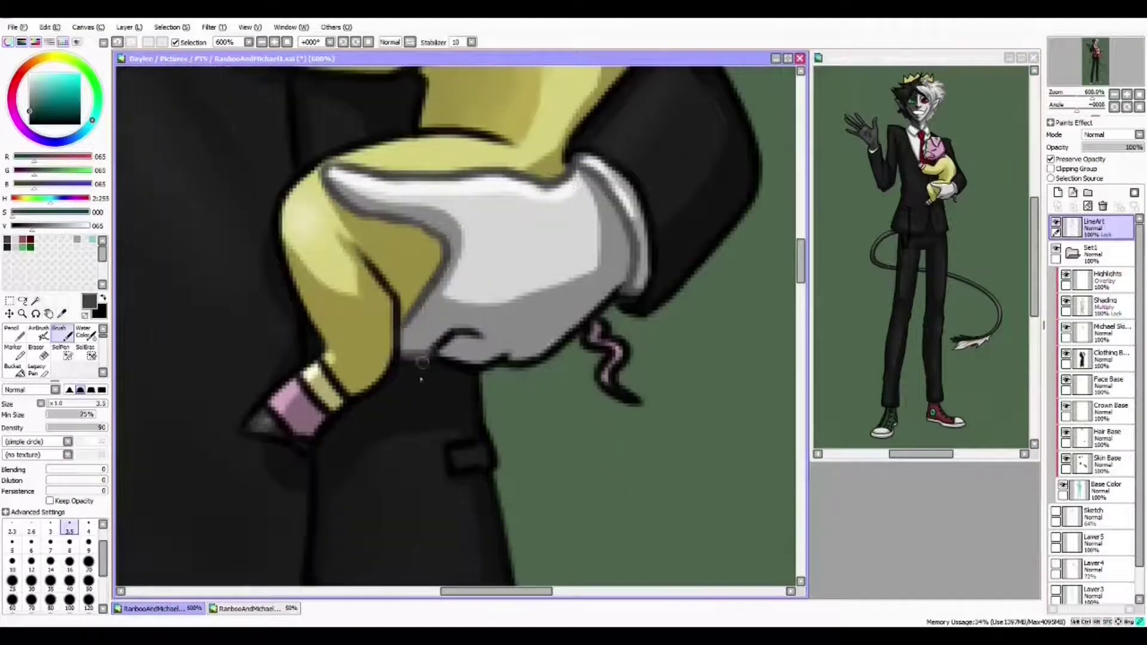
# Sample near-black from the suit and recolour the jacket side and raised sleeve line art to RGB 12
pyautogui.scroll(-5, 533, 379)
pyautogui.scroll(2, 369, 411)
pyautogui.keyDown('alt'); pyautogui.click(370, 411); pyautogui.keyUp('alt')
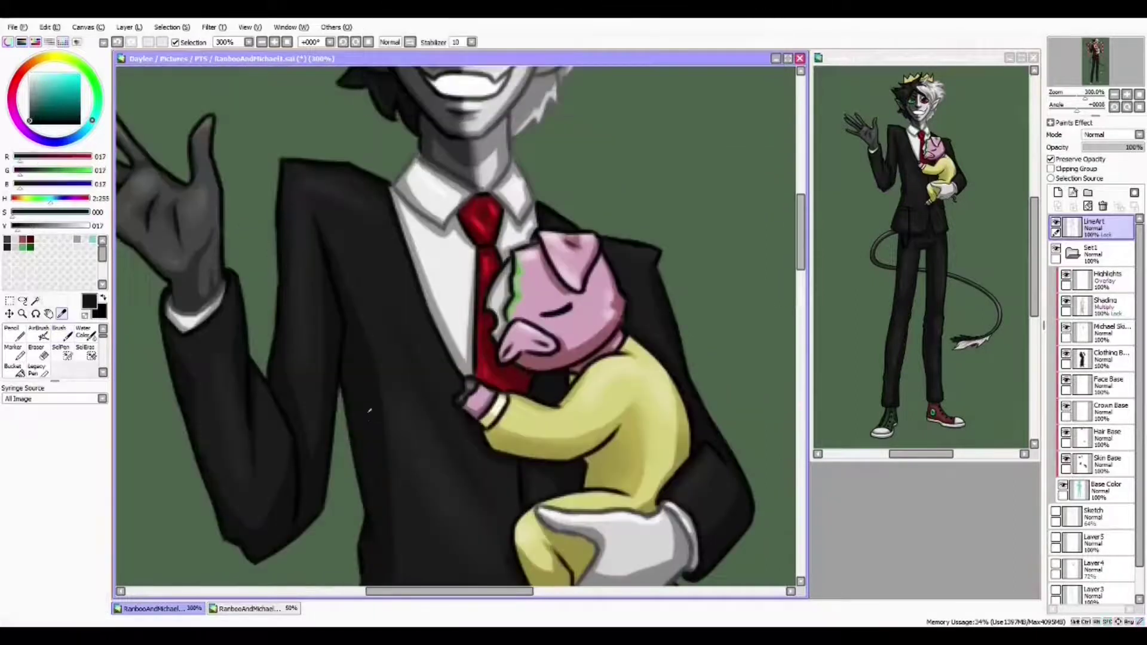
pyautogui.click(62, 334)
pyautogui.scroll(-2, 515, 287)
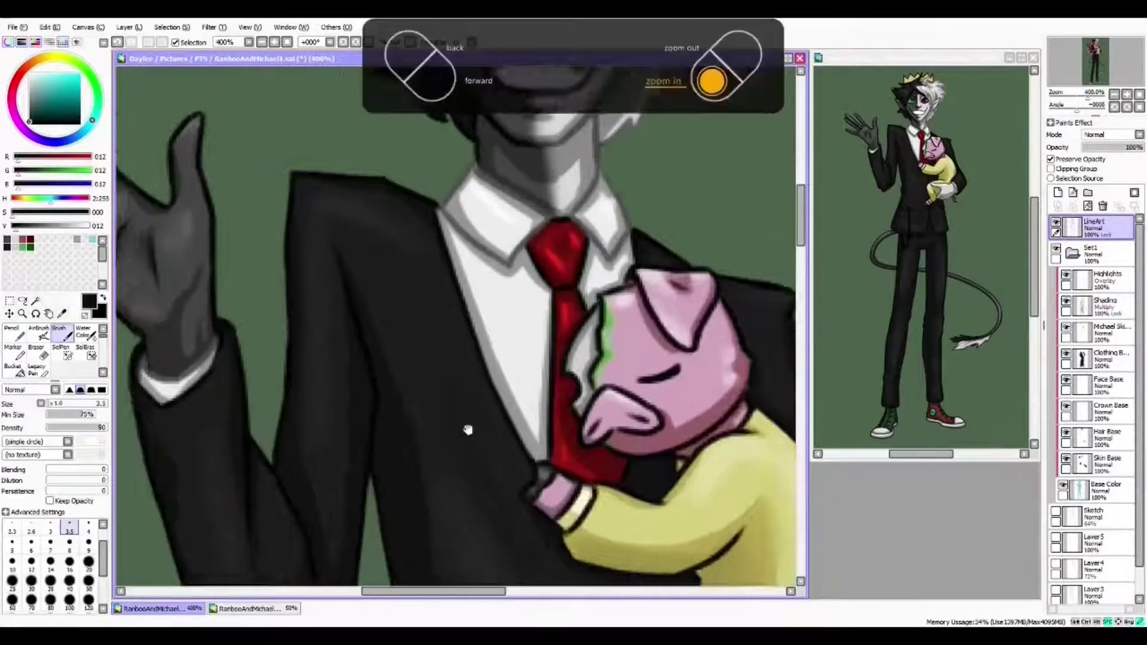
pyautogui.scroll(3, 515, 287)
pyautogui.scroll(-3, 500, 436)
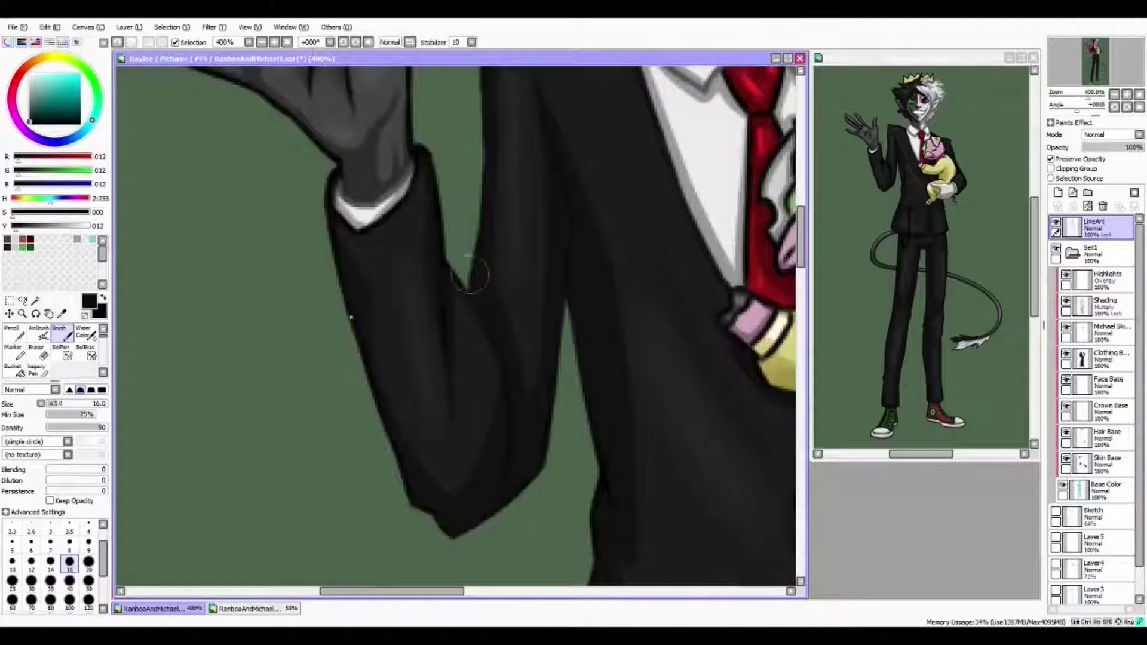
# Reduce the brush to size 8 and recolour the line art around the raised forearm, cuff and shoulder to near-black
pyautogui.press('[')
pyautogui.press('[')
pyautogui.press('[')
pyautogui.press('[')
pyautogui.press('[')
pyautogui.scroll(2, 465, 331)
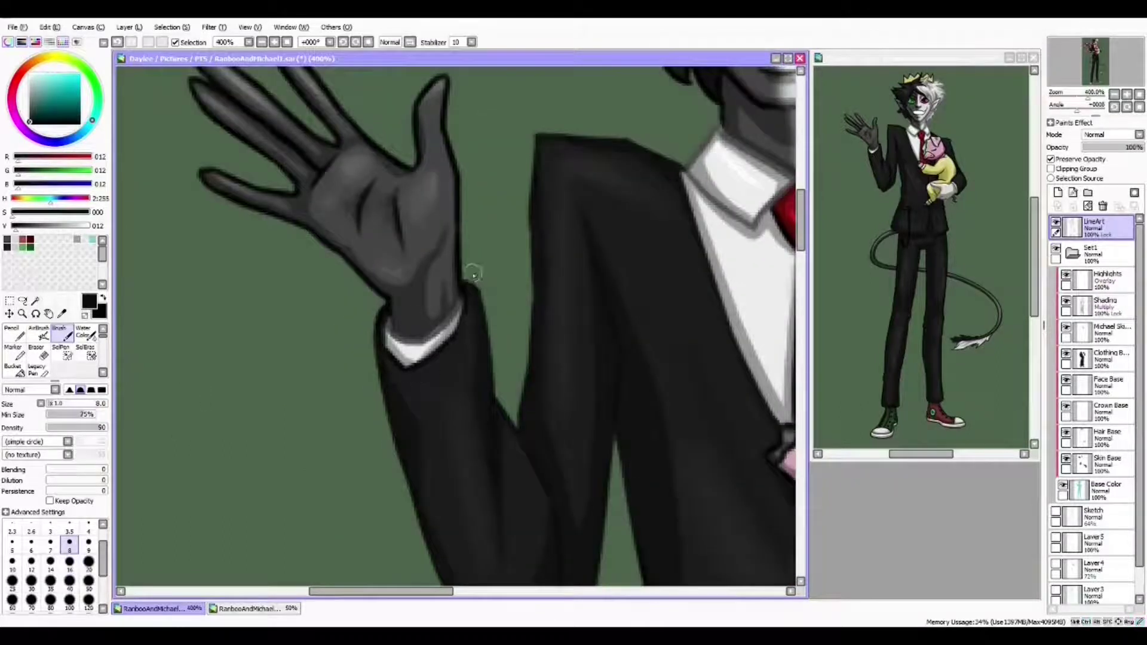
pyautogui.scroll(-2, 520, 540)
pyautogui.scroll(3, 519, 514)
# Recolour the line art of the jacket's pockets, front opening and hem to near-black (RGB 12) at size 8
pyautogui.scroll(-1, 520, 473)
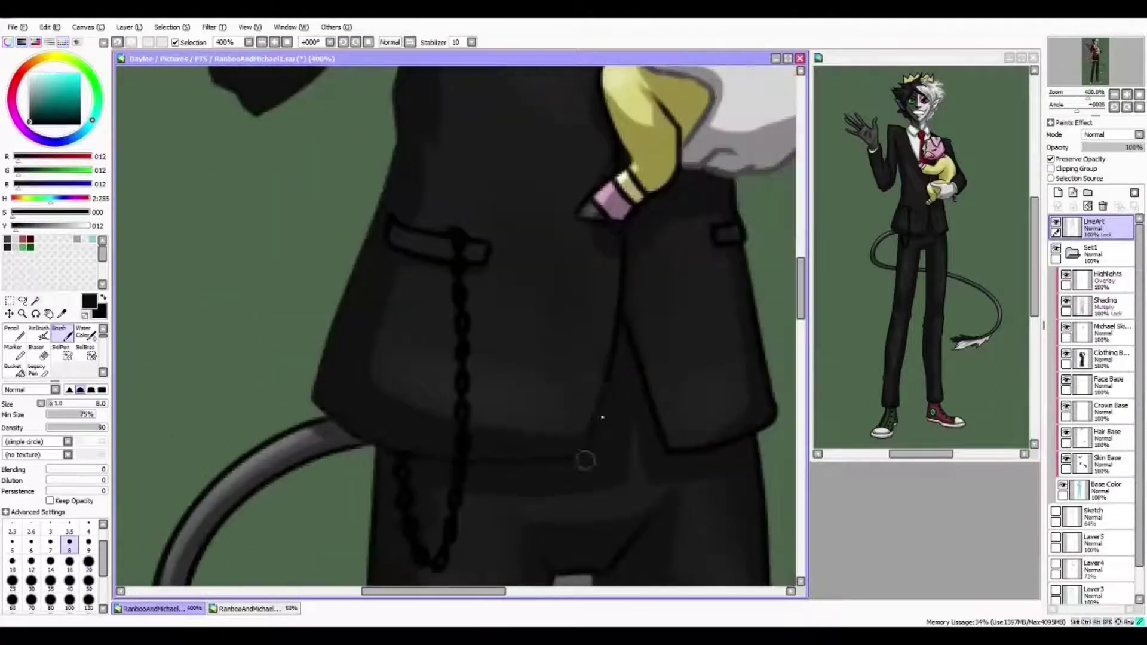
pyautogui.scroll(-1, 602, 417)
pyautogui.scroll(1, 540, 422)
pyautogui.scroll(4, 634, 330)
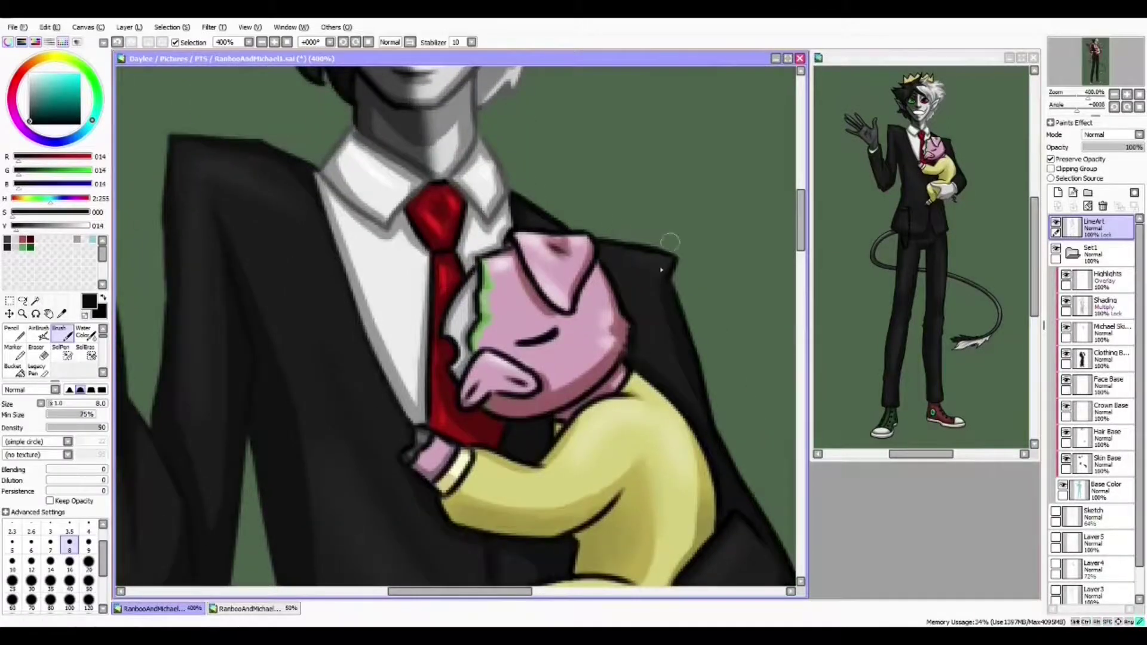
# Recolour the shoulder and sleeve outlines of the arm holding the pig to near-black (RGB 10) at size 8
pyautogui.scroll(-4, 661, 270)
pyautogui.scroll(-3, 563, 403)
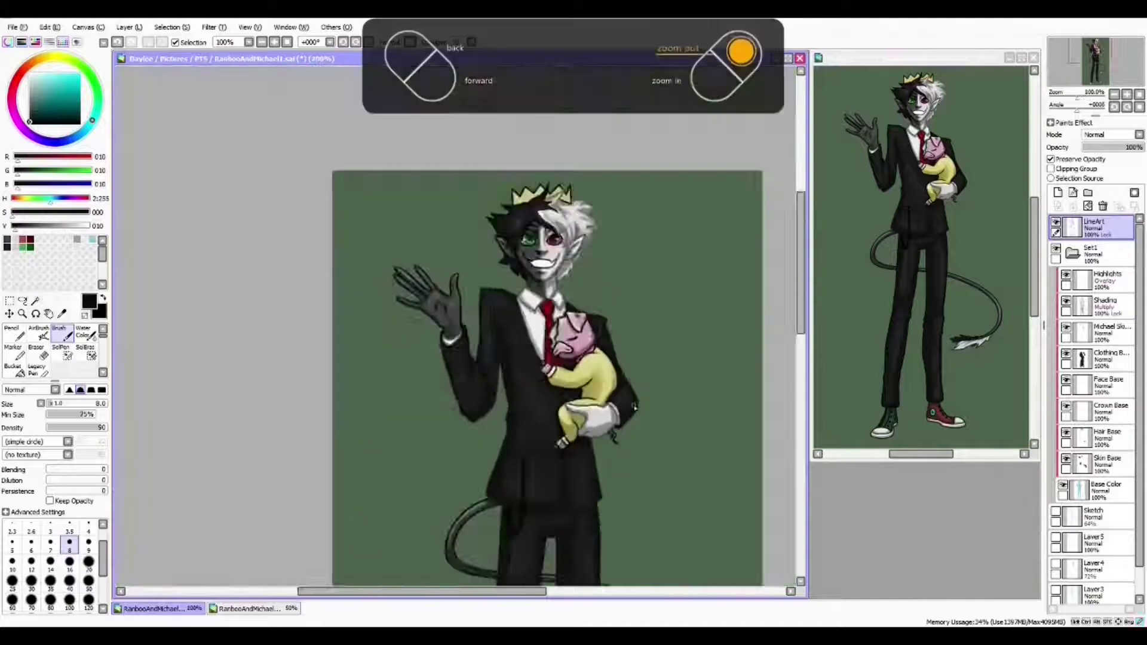
pyautogui.scroll(3, 497, 344)
pyautogui.scroll(-3, 423, 297)
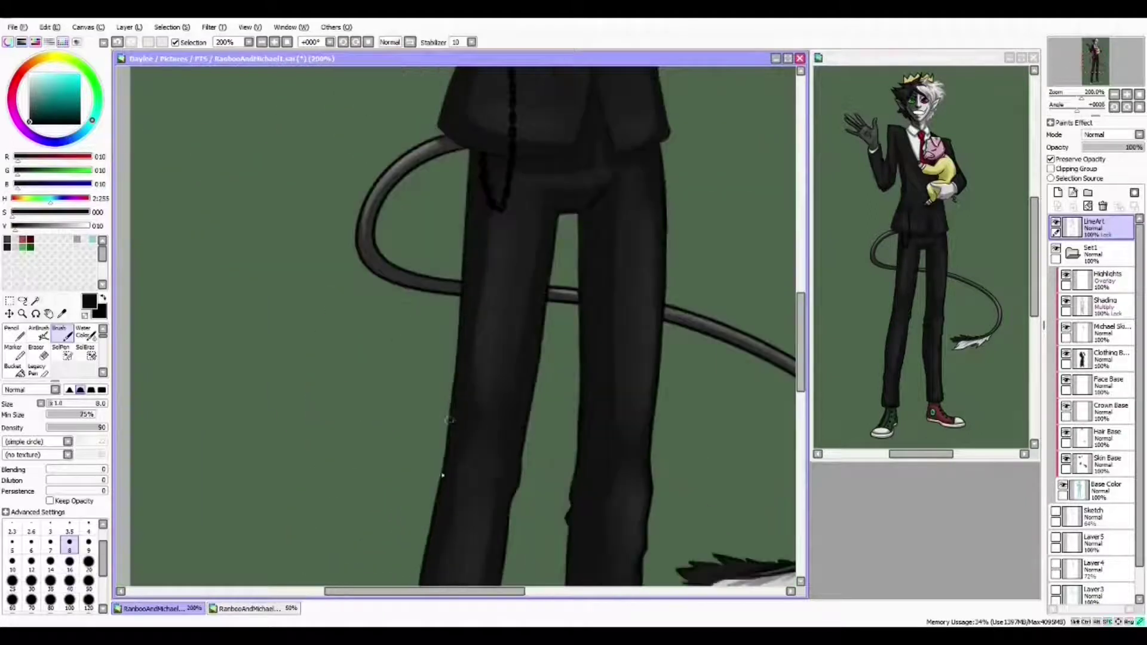
# Recolour the outlines of both trouser legs to near-black (RGB 10) with the size 14 brush
pyautogui.scroll(1, 529, 281)
pyautogui.click(50, 564)
pyautogui.scroll(-3, 512, 376)
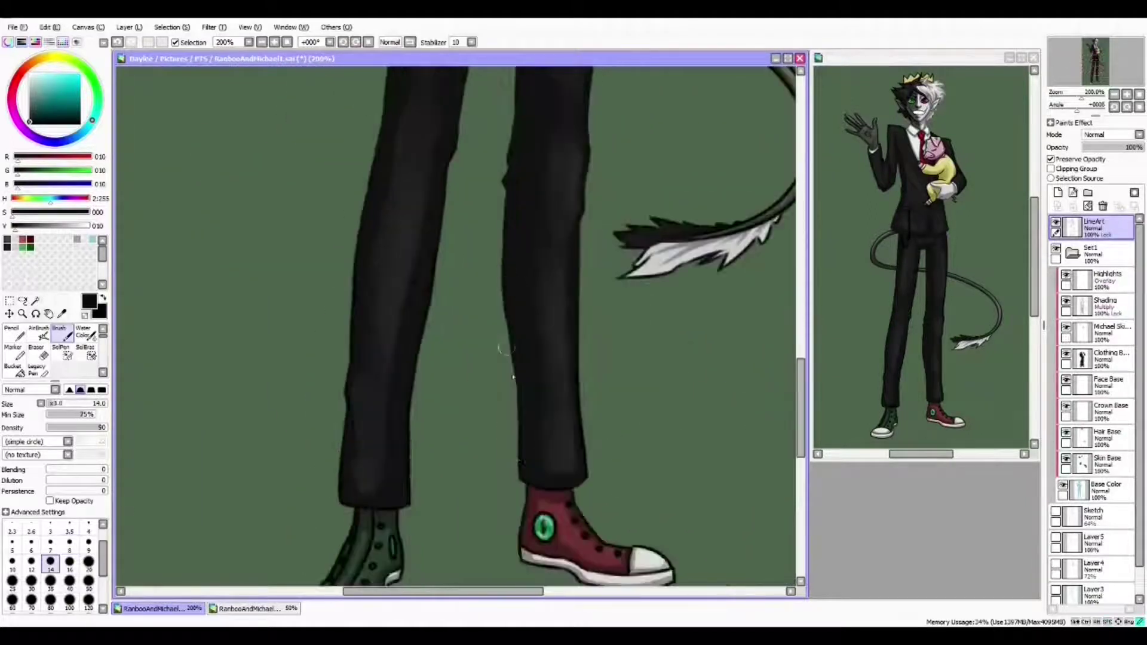
pyautogui.scroll(1, 438, 258)
pyautogui.scroll(3, 430, 333)
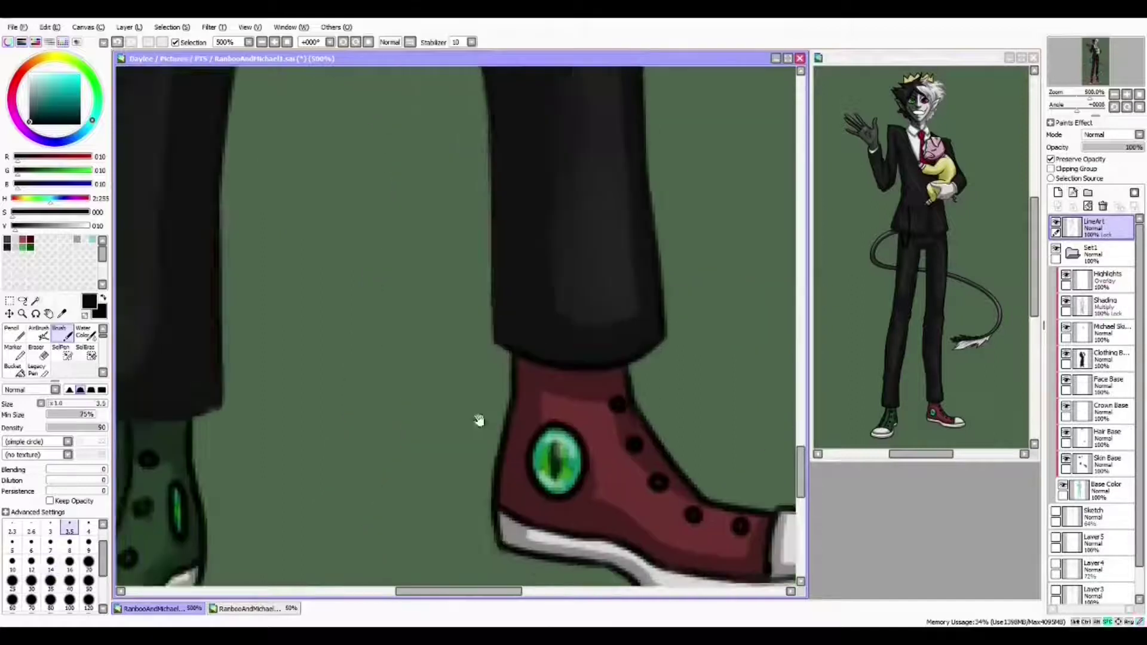
# Refine the line art of the trouser cuffs above the shoes with the brush at size 3.5
pyautogui.scroll(2, 518, 372)
pyautogui.press('[')
pyautogui.press('[')
pyautogui.press('[')
pyautogui.press('[')
pyautogui.press('[')
pyautogui.press('[')
pyautogui.press('[')
pyautogui.press('[')
pyautogui.press('[')
pyautogui.press('[')
pyautogui.moveTo(518, 372); pyautogui.dragTo(356, 391)
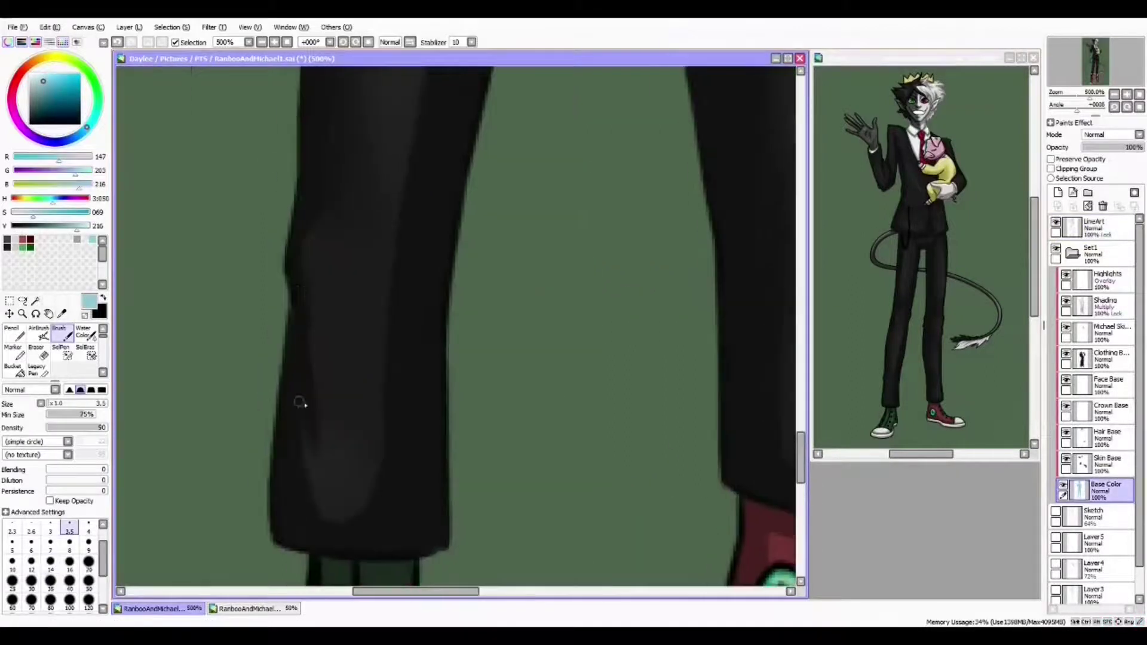
# Touch up the Base Color layer along the trouser and jacket edges in light blue (RGB 147, 203, 216) at size 3.5
pyautogui.scroll(-2, 299, 403)
pyautogui.scroll(1, 537, 358)
pyautogui.scroll(1, 657, 388)
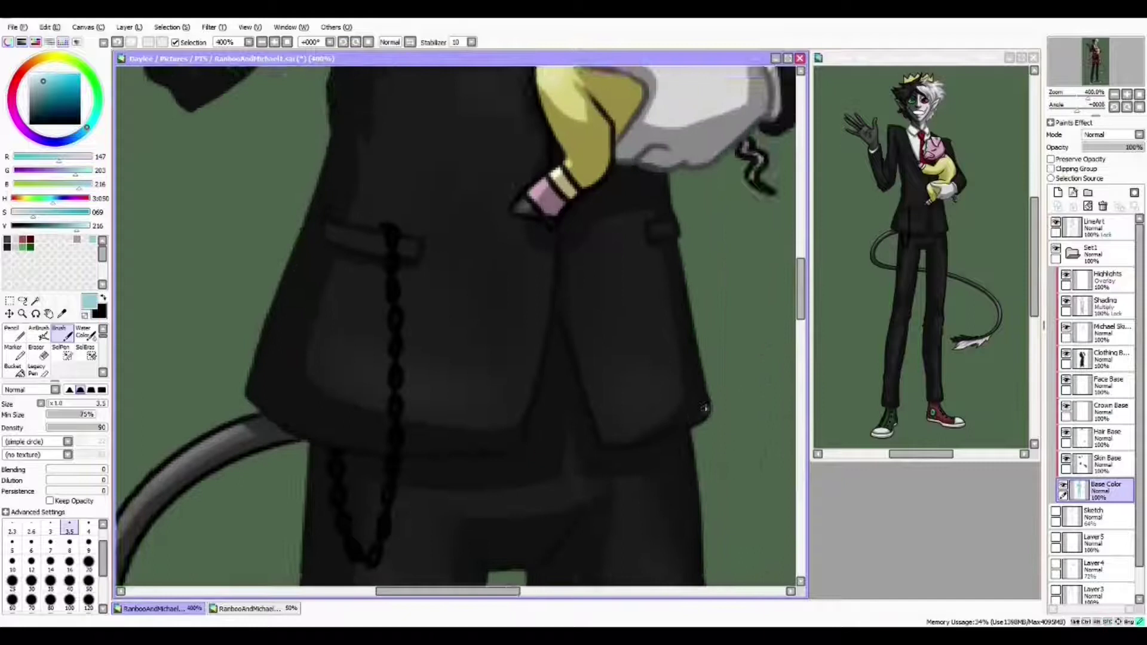
pyautogui.moveTo(412, 120); pyautogui.dragTo(383, 412)
pyautogui.moveTo(418, 259); pyautogui.dragTo(412, 378)
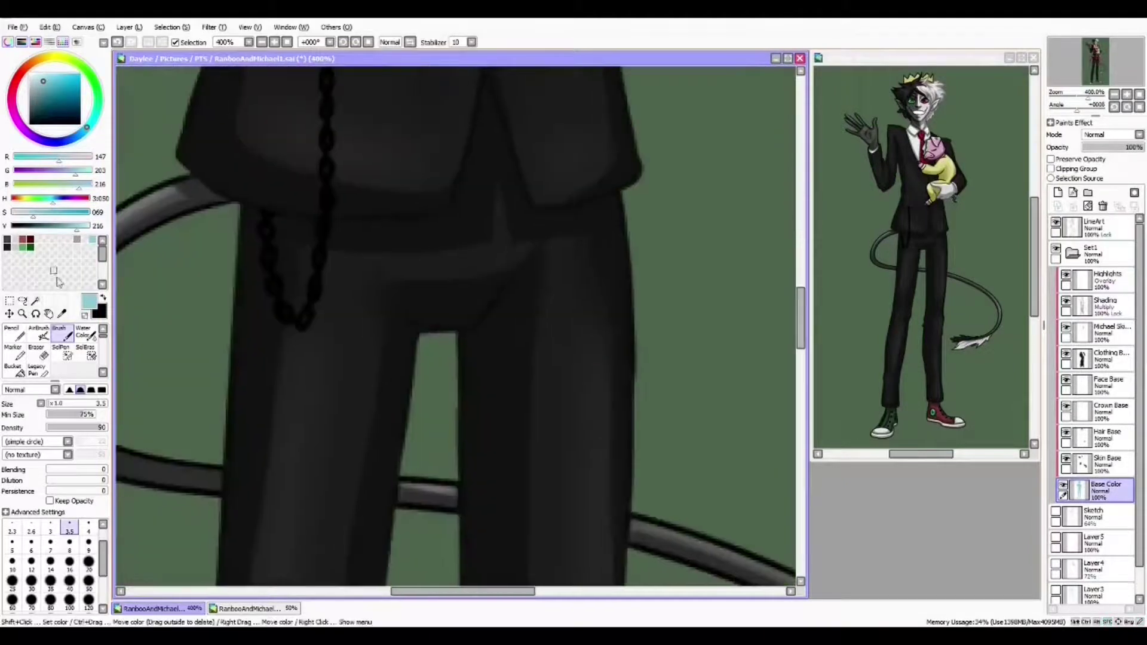
# Touch up the trousers' shading below the jacket on the Shading layer with grey (RGB 162) at size 7
pyautogui.keyDown('ctrl'); pyautogui.keyDown('alt'); pyautogui.click(398, 294); pyautogui.keyUp('alt'); pyautogui.keyUp('ctrl')
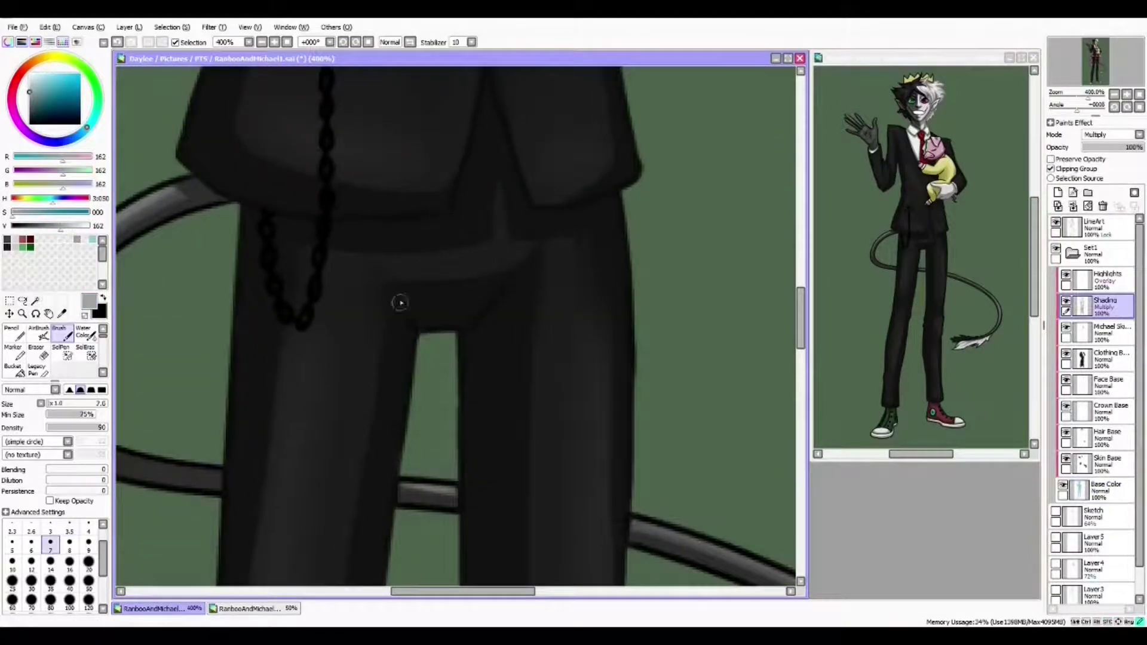
pyautogui.scroll(-2, 401, 303)
pyautogui.moveTo(400, 179); pyautogui.dragTo(400, 478)
pyautogui.scroll(2, 408, 334)
# Recolour the black hair's outlines on the LineArt layer to near-black (RGB 12) with the size 7 brush
pyautogui.keyDown('alt'); pyautogui.click(408, 335); pyautogui.keyUp('alt')
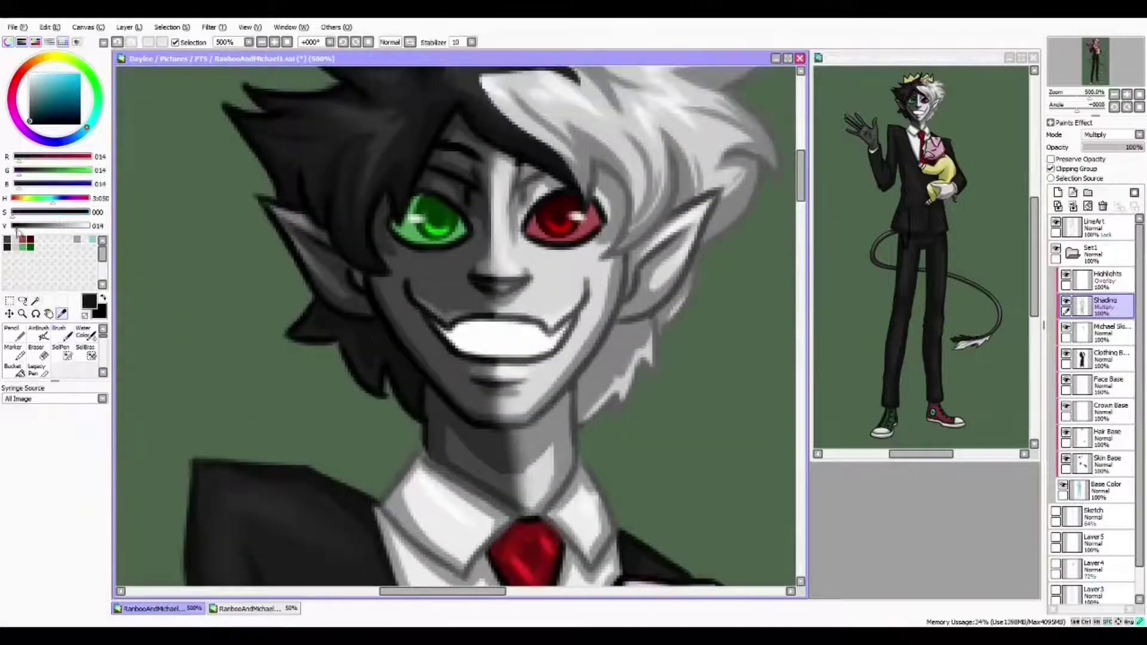
pyautogui.click(59, 332)
pyautogui.keyDown('ctrl'); pyautogui.keyDown('alt'); pyautogui.click(376, 336); pyautogui.keyUp('alt'); pyautogui.keyUp('ctrl')
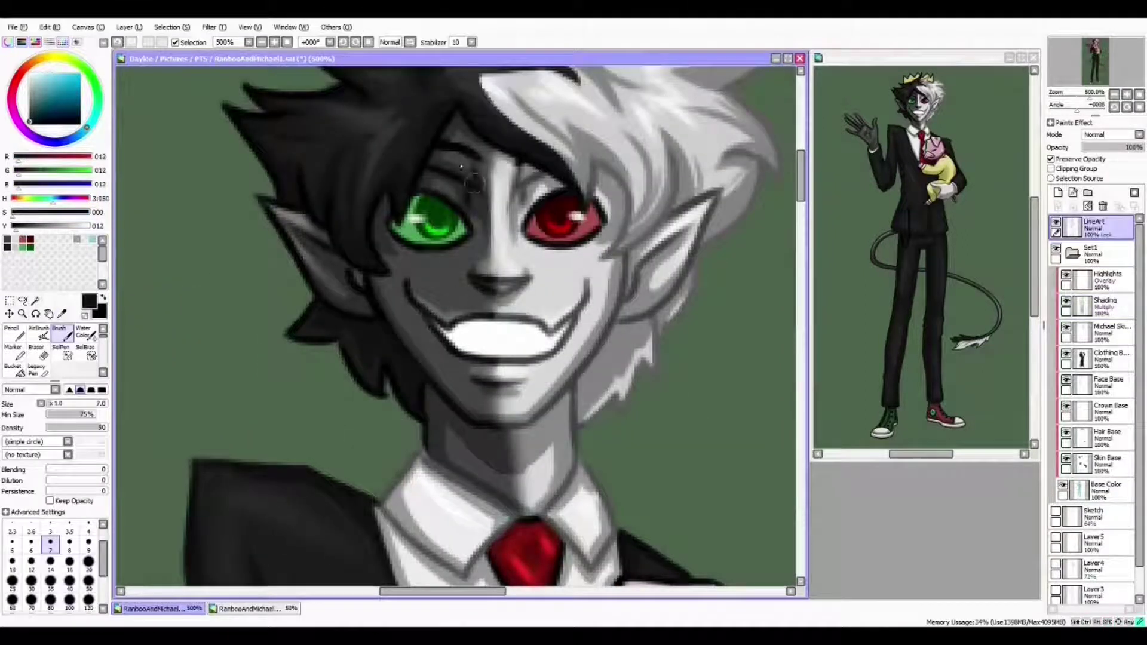
pyautogui.moveTo(368, 291); pyautogui.dragTo(392, 142)
pyautogui.moveTo(239, 179); pyautogui.dragTo(537, 239)
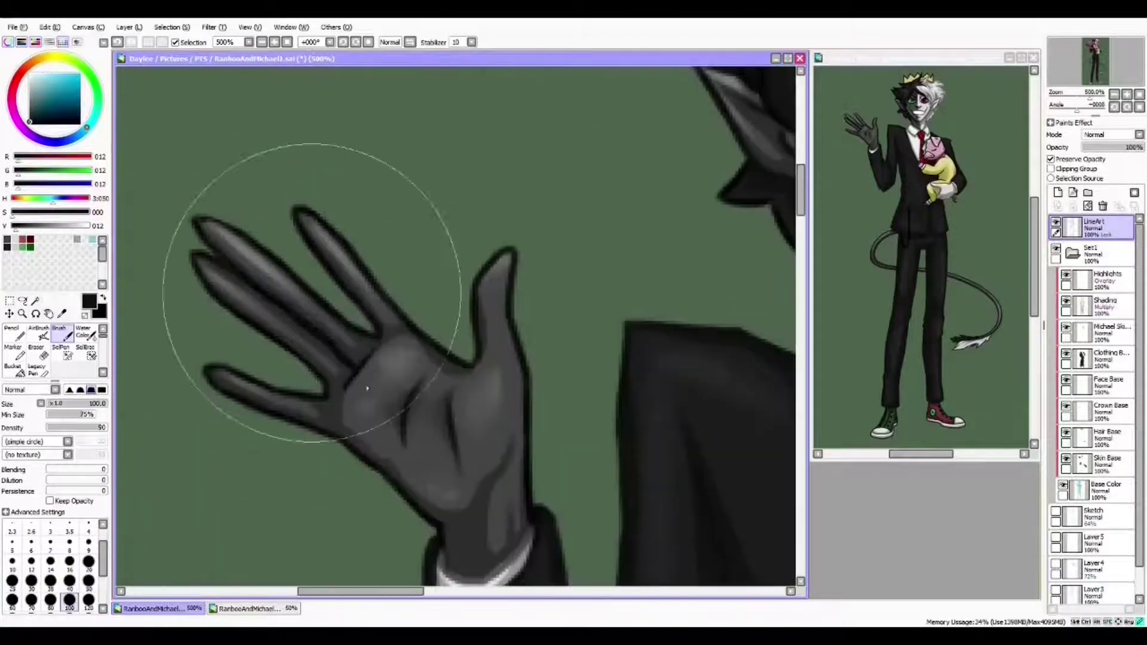
# Recolour the raised dark hand's line art to near-black (RGB 12) with the brush enlarged to size 100
pyautogui.moveTo(359, 335); pyautogui.dragTo(410, 408)
pyautogui.scroll(-3, 410, 408)
pyautogui.scroll(1, 368, 431)
pyautogui.press(']')
pyautogui.press(']')
pyautogui.press(']')
pyautogui.press(']')
pyautogui.press(']')
# Recolour the tail tip's white tuft outline to grey (RGB 84) and switch to the eraser on the Base Color layer
pyautogui.moveTo(382, 586)
pyautogui.mouseDown()
pyautogui.moveTo(368, 431)
pyautogui.moveTo(545, 315)
pyautogui.moveTo(302, 305)
pyautogui.moveTo(352, 193)
pyautogui.moveTo(460, 325)
pyautogui.moveTo(615, 404)
pyautogui.moveTo(336, 368)
pyautogui.mouseUp()
pyautogui.hotkey('ctrl', 'z')
pyautogui.keyDown('alt'); pyautogui.click(596, 327); pyautogui.keyUp('alt')
pyautogui.hotkey('ctrl', 'z')
pyautogui.click(41, 356)
pyautogui.scroll(2, 293, 416)
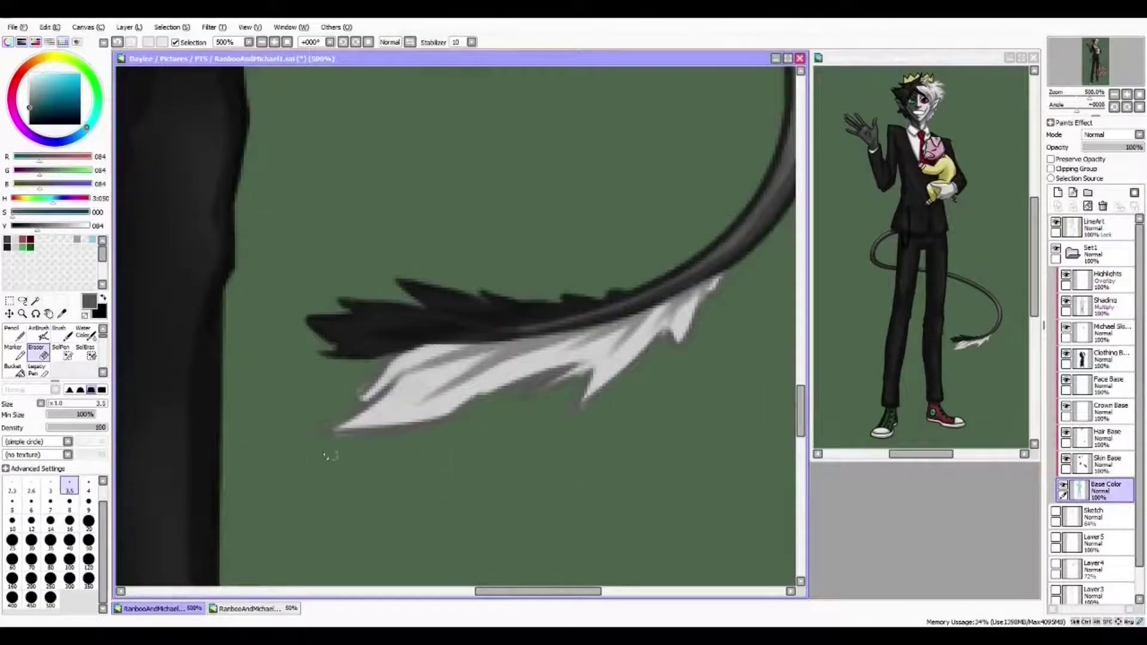
# Touch up the dark skin around the nose and upper lip on the Skin Base layer with dark grey (RGB 69)
pyautogui.scroll(-3, 641, 404)
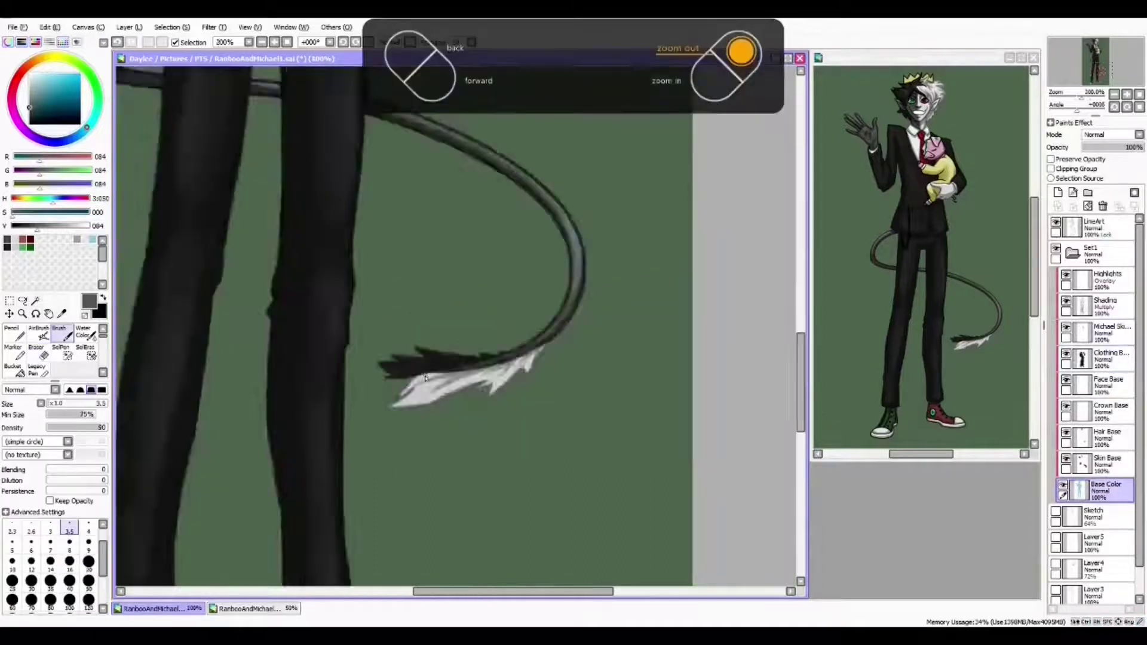
pyautogui.scroll(4, 394, 309)
pyautogui.keyDown('alt'); pyautogui.click(394, 308); pyautogui.keyUp('alt')
pyautogui.press('b')
pyautogui.hscroll(3, 394, 309)
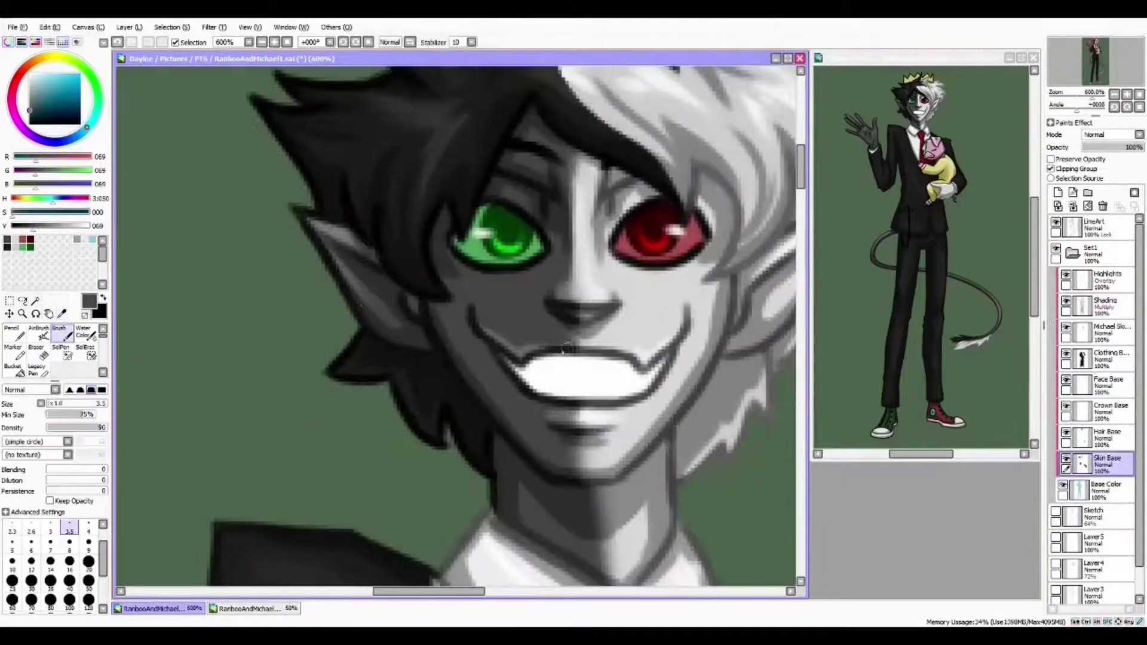
pyautogui.click(77, 240)
pyautogui.scroll(3, 445, 239)
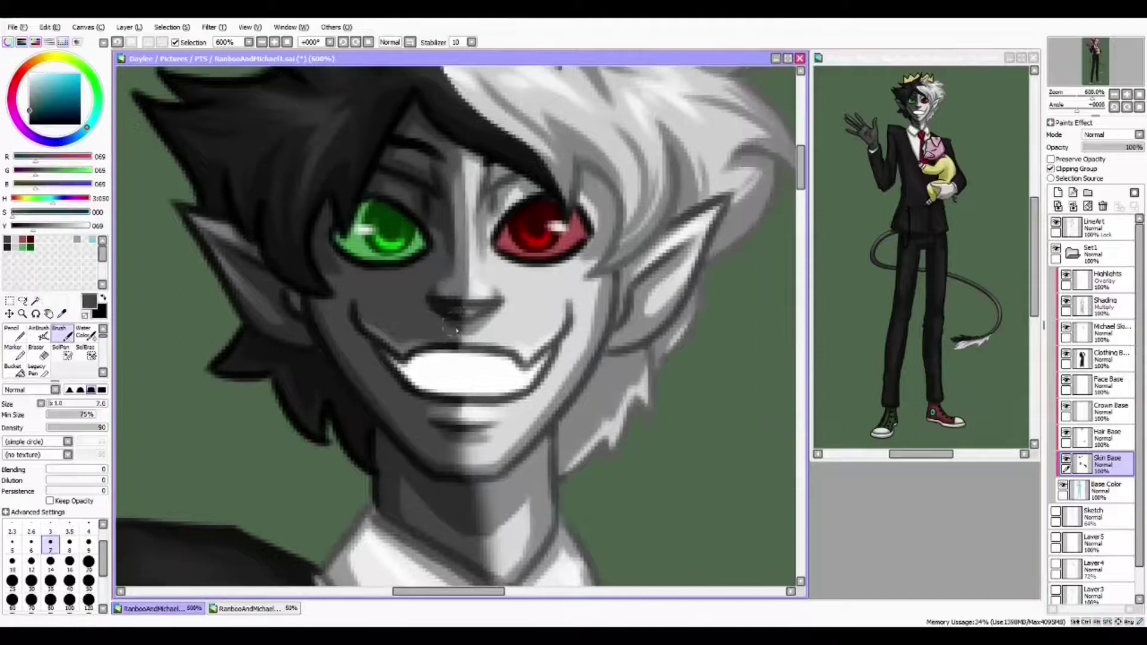
# Blend the boundary between the dark and pale skin around the nose with the Blur tool at size 7
pyautogui.hscroll(1, 445, 239)
pyautogui.press('r')
pyautogui.scroll(-3, 445, 239)
pyautogui.scroll(4, 445, 239)
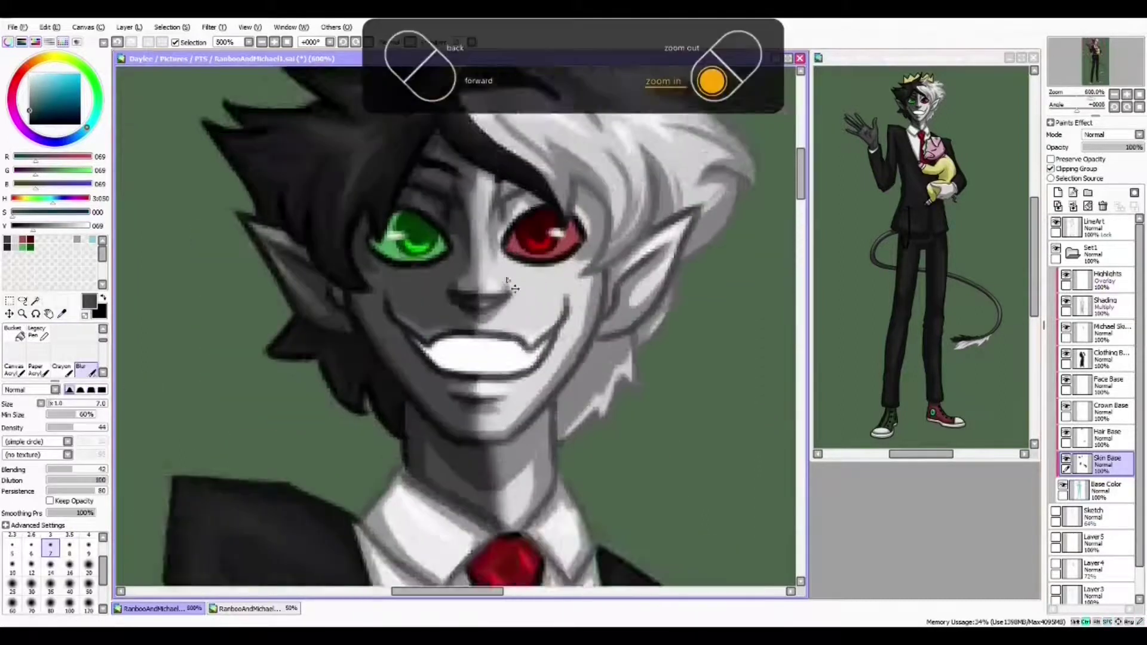
# Refine the nose and mouth line art on the LineArt layer in dark grey (RGB 24) at size 3.5
pyautogui.keyDown('alt'); pyautogui.click(445, 238); pyautogui.keyUp('alt')
pyautogui.keyDown('ctrl'); pyautogui.keyDown('shift'); pyautogui.click(519, 266); pyautogui.keyUp('shift'); pyautogui.keyUp('ctrl')
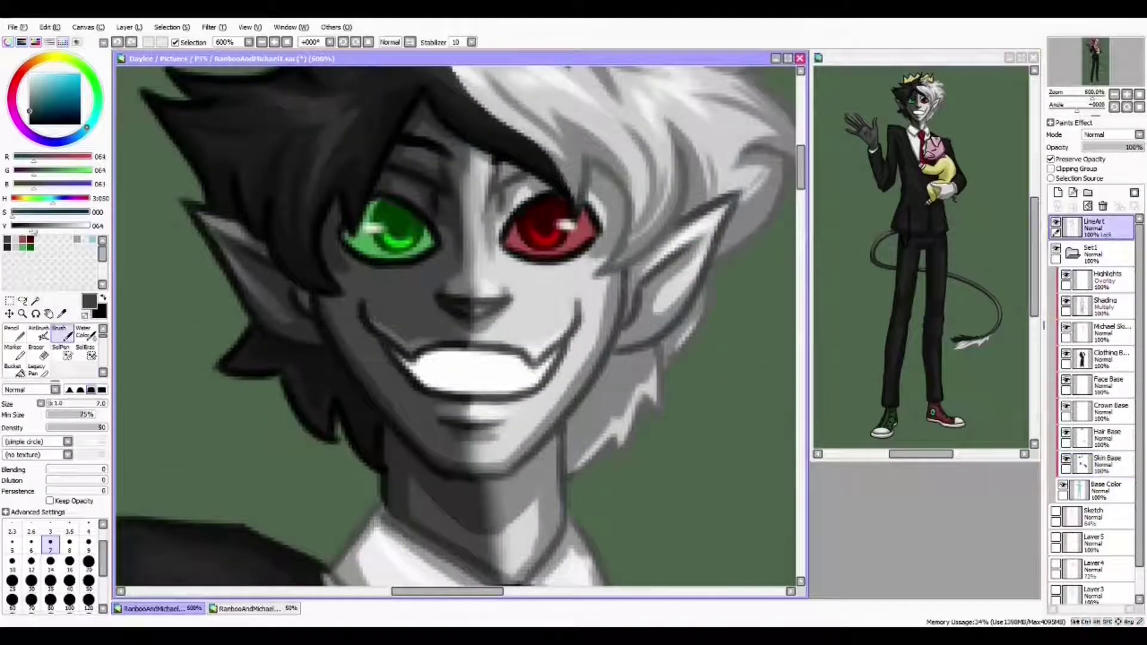
pyautogui.scroll(1, 555, 342)
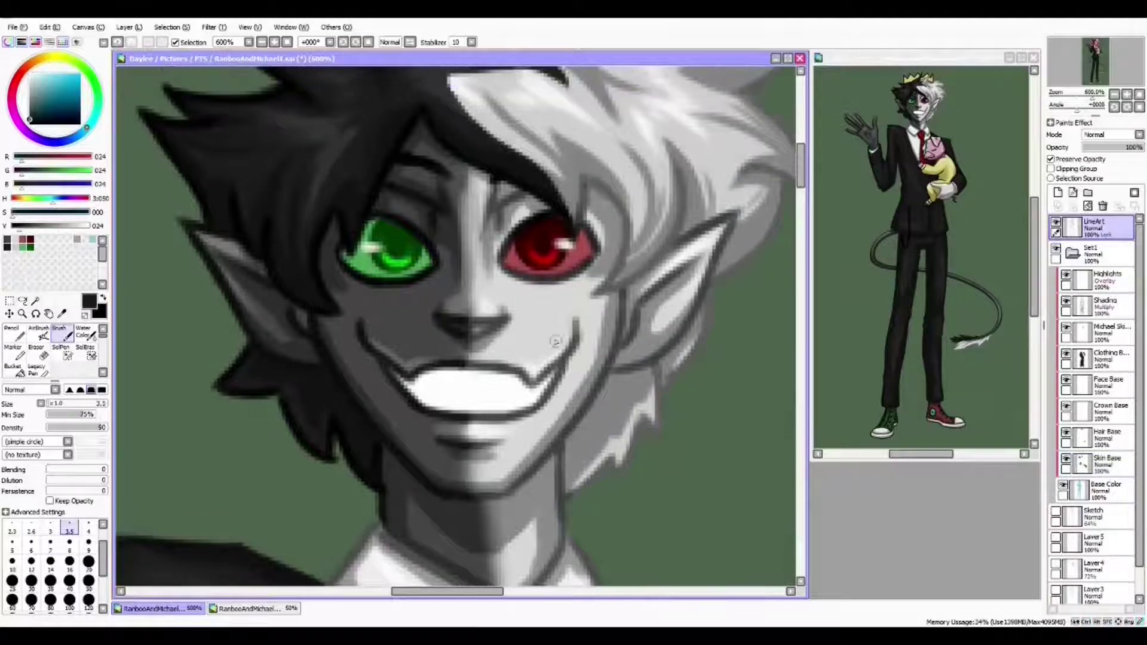
pyautogui.scroll(1, 460, 329)
pyautogui.scroll(-3, 345, 328)
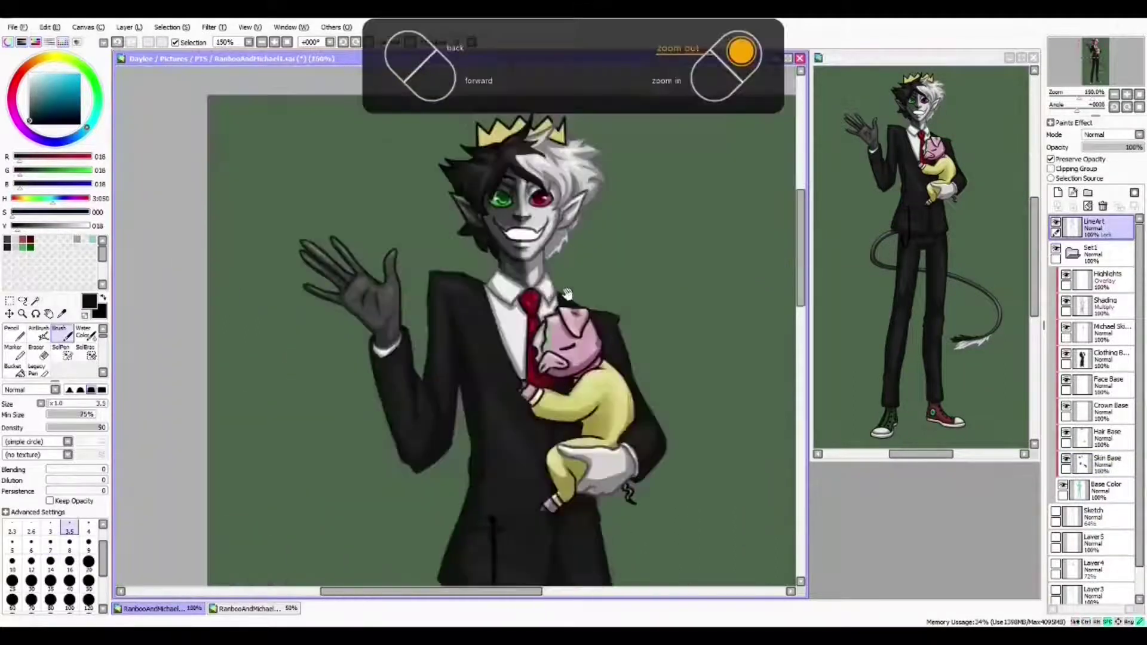
# Shade the teeth on the Shading layer with grey (RGB 162) using the size 3.5 brush
pyautogui.keyDown('ctrl'); pyautogui.keyDown('shift'); pyautogui.click(345, 328); pyautogui.keyUp('shift'); pyautogui.keyUp('ctrl')
pyautogui.scroll(3, 345, 329)
pyautogui.scroll(2, 344, 329)
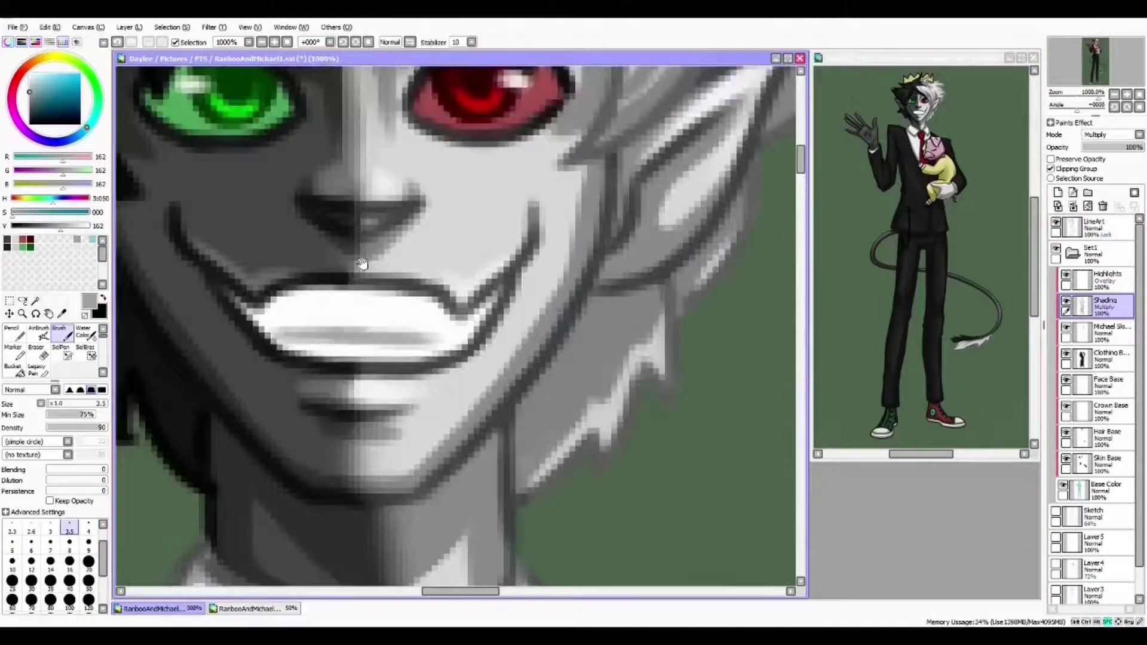
pyautogui.scroll(-2, 457, 377)
pyautogui.scroll(-3, 457, 378)
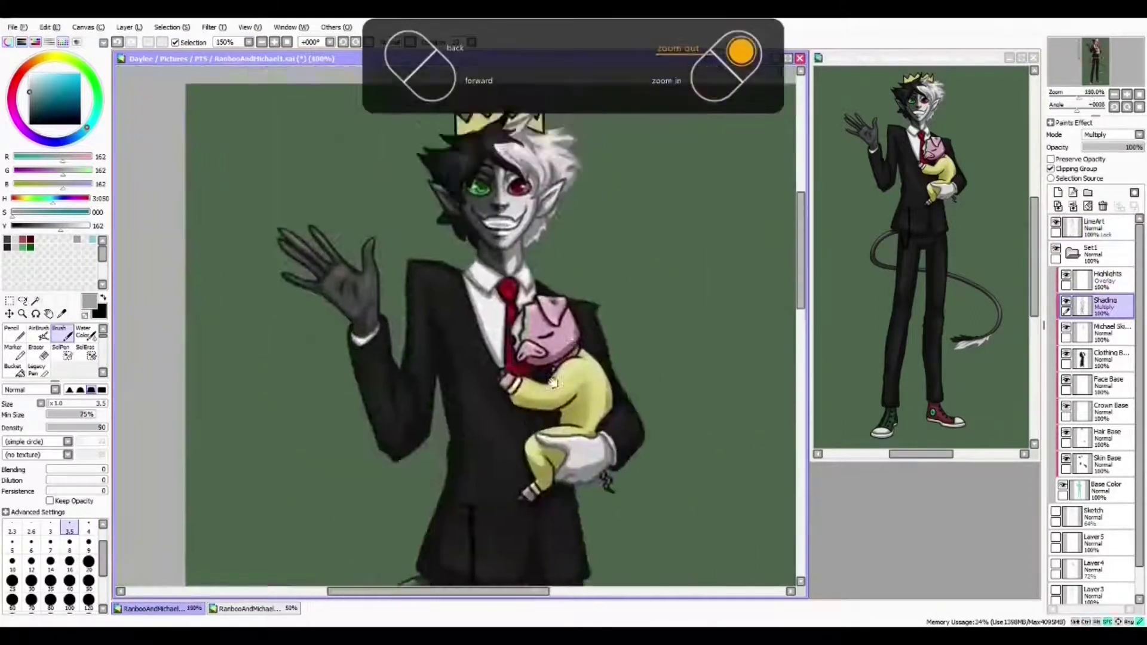
# Extend the shading around the edges of the teeth with a darker grey (RGB 129) at size 3.5
pyautogui.scroll(4, 457, 377)
pyautogui.scroll(-1, 457, 378)
pyautogui.scroll(1, 457, 377)
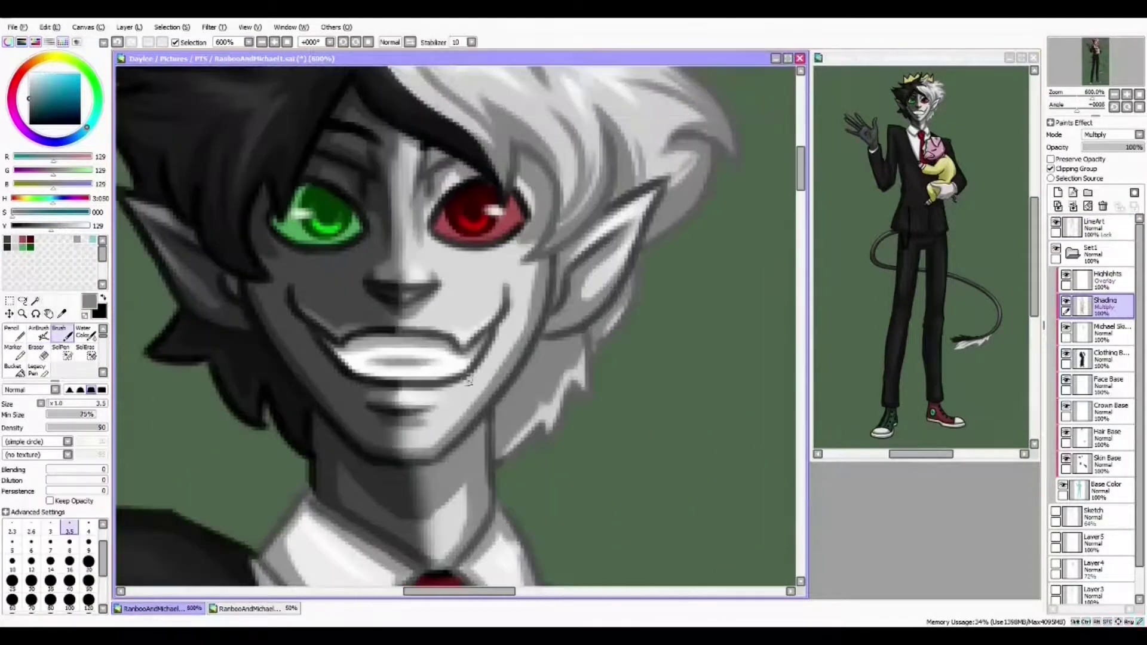
pyautogui.scroll(-2, 469, 380)
pyautogui.scroll(3, 380, 323)
pyautogui.scroll(-1, 455, 355)
pyautogui.scroll(-4, 494, 376)
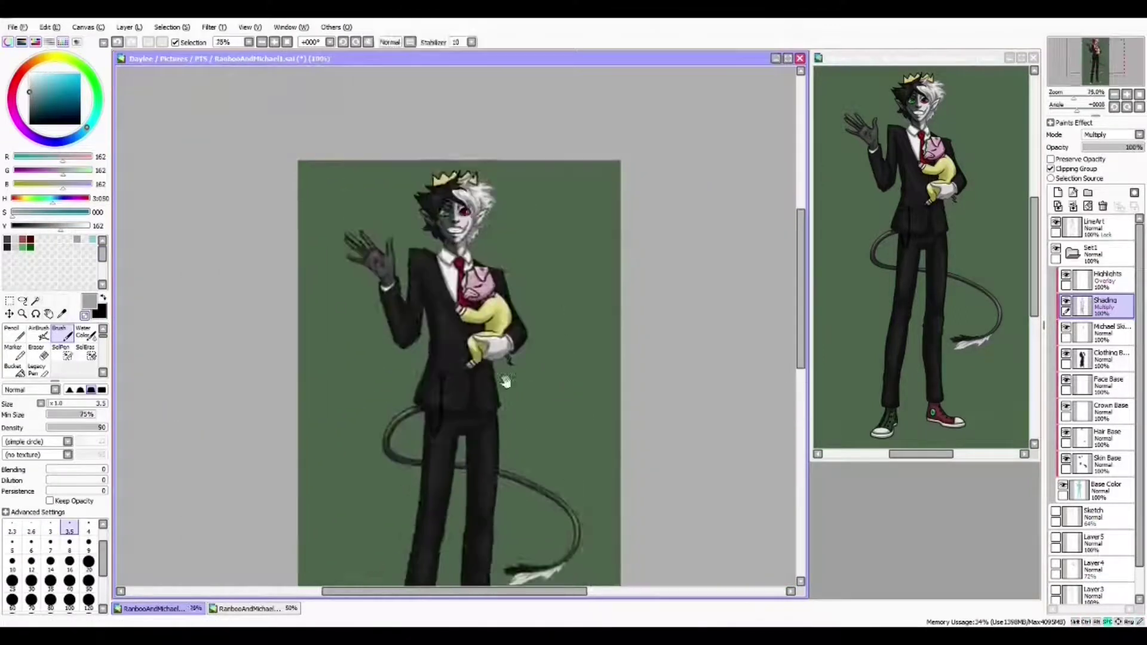
# Recolour the red tie's outlines on the LineArt layer to dark red (RGB 58, 0, 0) at size 3.5
pyautogui.scroll(3, 504, 381)
pyautogui.scroll(2, 505, 381)
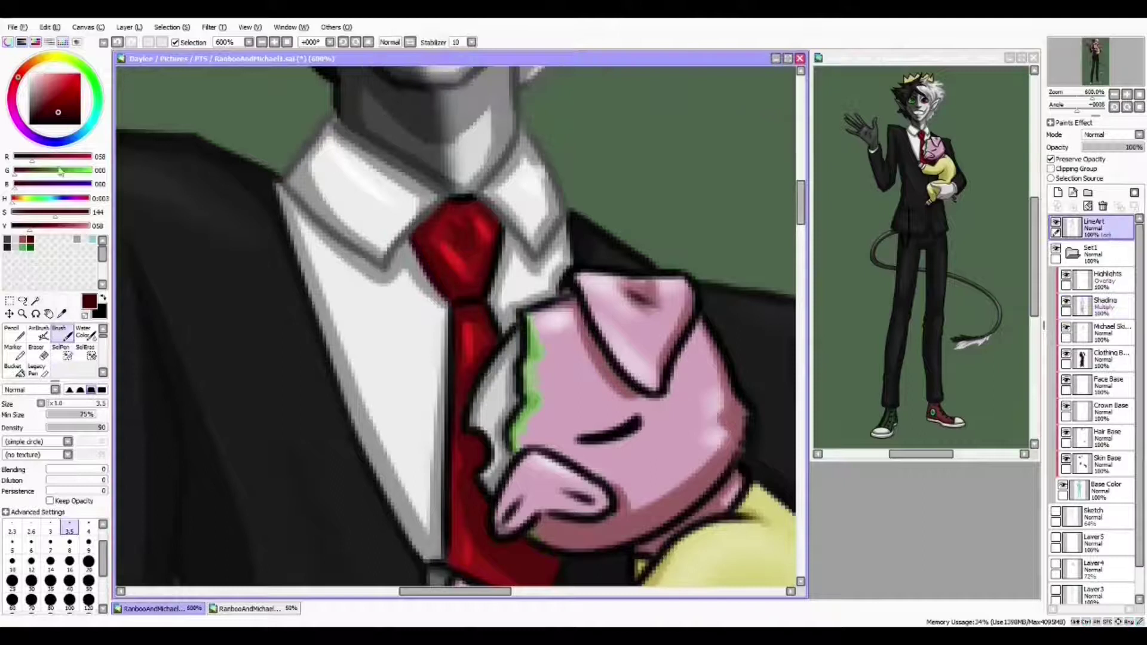
pyautogui.moveTo(466, 511); pyautogui.dragTo(308, 463)
# Recolour the outlines of the piglet's pink head, ear and snout on the LineArt layer to dark pink (RGB 114, 51, 76) at size 3.5
pyautogui.keyDown('alt'); pyautogui.click(157, 178); pyautogui.keyUp('alt')
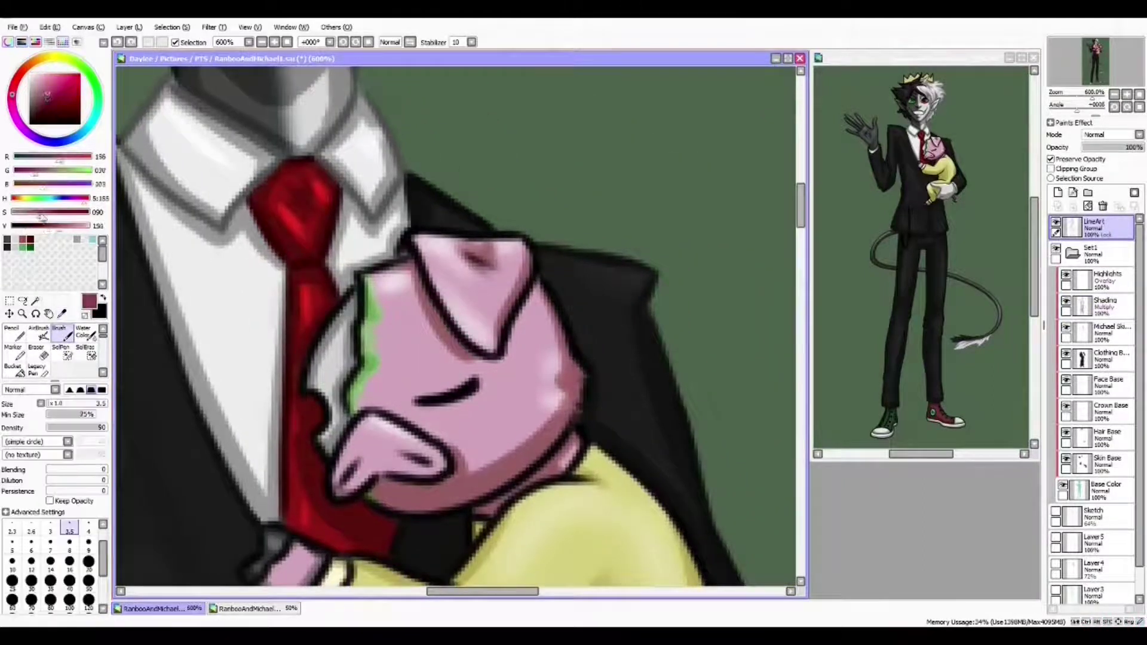
pyautogui.moveTo(407, 236)
pyautogui.mouseDown()
pyautogui.moveTo(540, 358)
pyautogui.moveTo(498, 323)
pyautogui.mouseUp()
pyautogui.moveTo(498, 251); pyautogui.dragTo(534, 321)
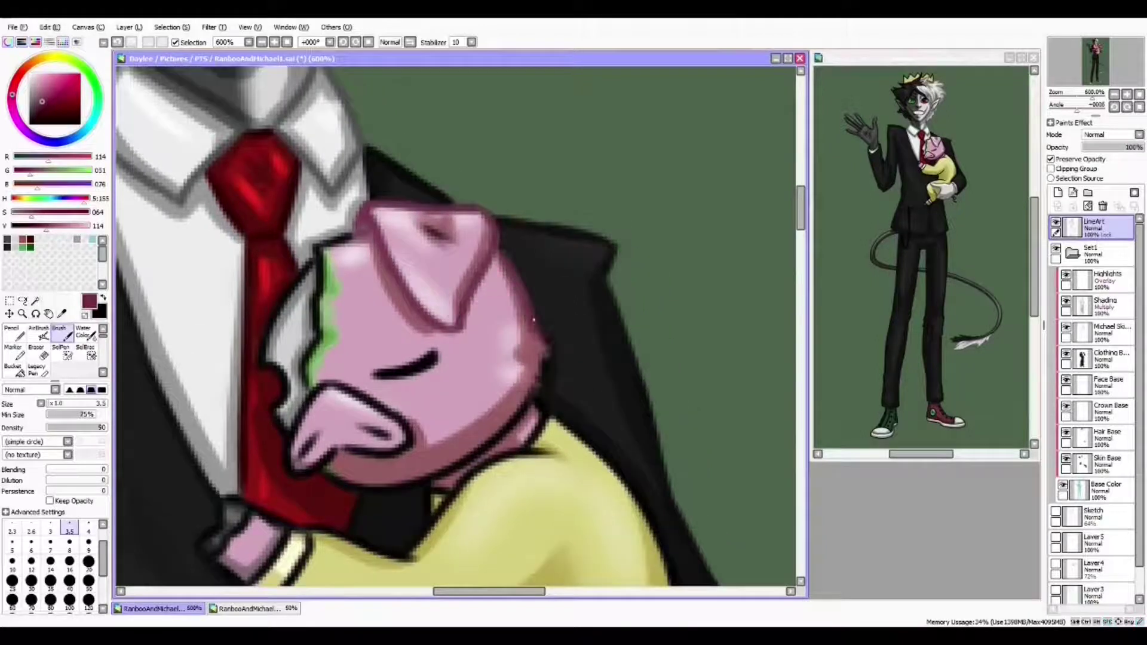
pyautogui.moveTo(472, 456); pyautogui.dragTo(493, 413)
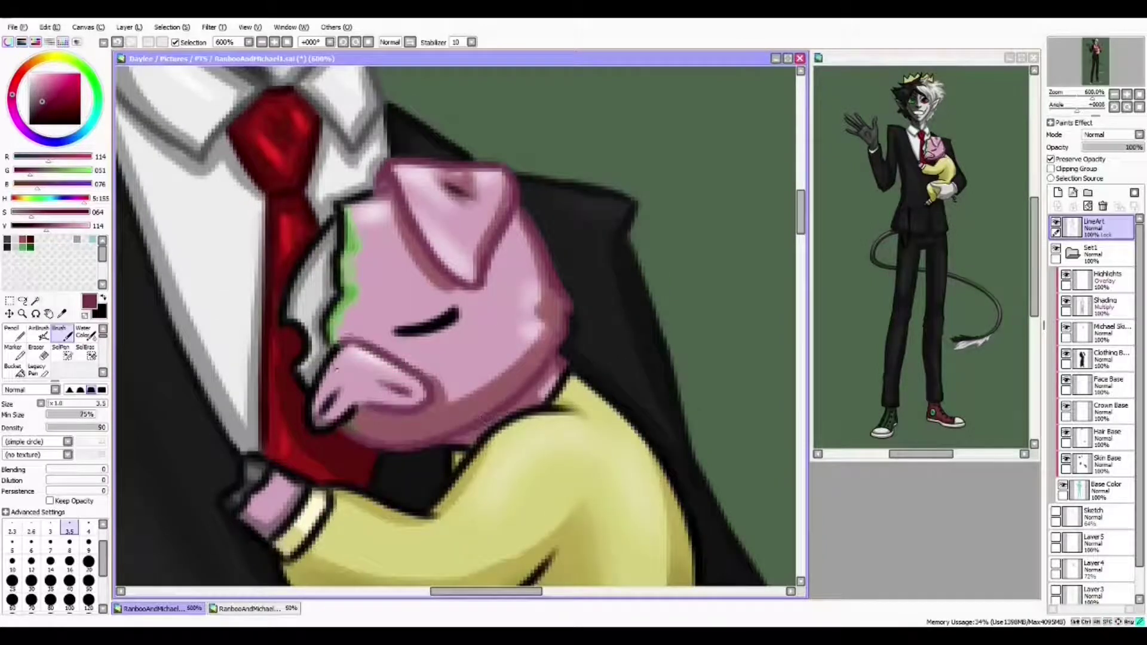
pyautogui.moveTo(315, 440); pyautogui.dragTo(378, 469)
# Recolour the line along the piglet's green flesh edge to green (RGB 69, 106, 52) and its exposed bone outline to grey (RGB 96)
pyautogui.keyDown('alt'); pyautogui.click(393, 360); pyautogui.keyUp('alt')
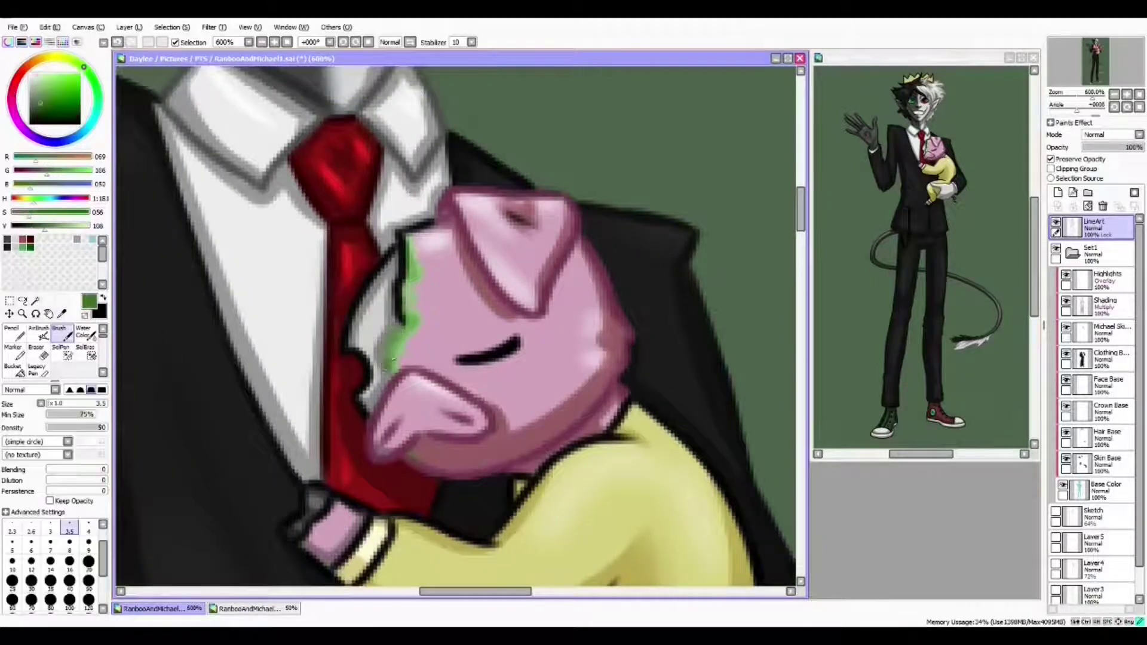
pyautogui.scroll(-2, 152, 266)
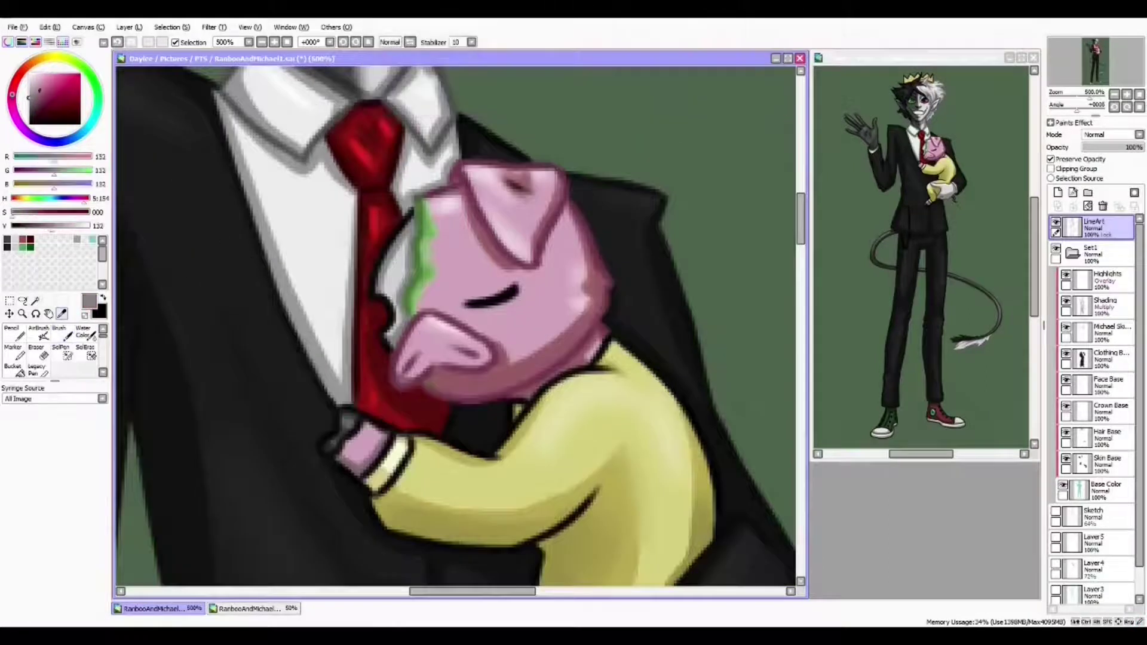
pyautogui.keyDown('alt'); pyautogui.click(371, 299); pyautogui.keyUp('alt')
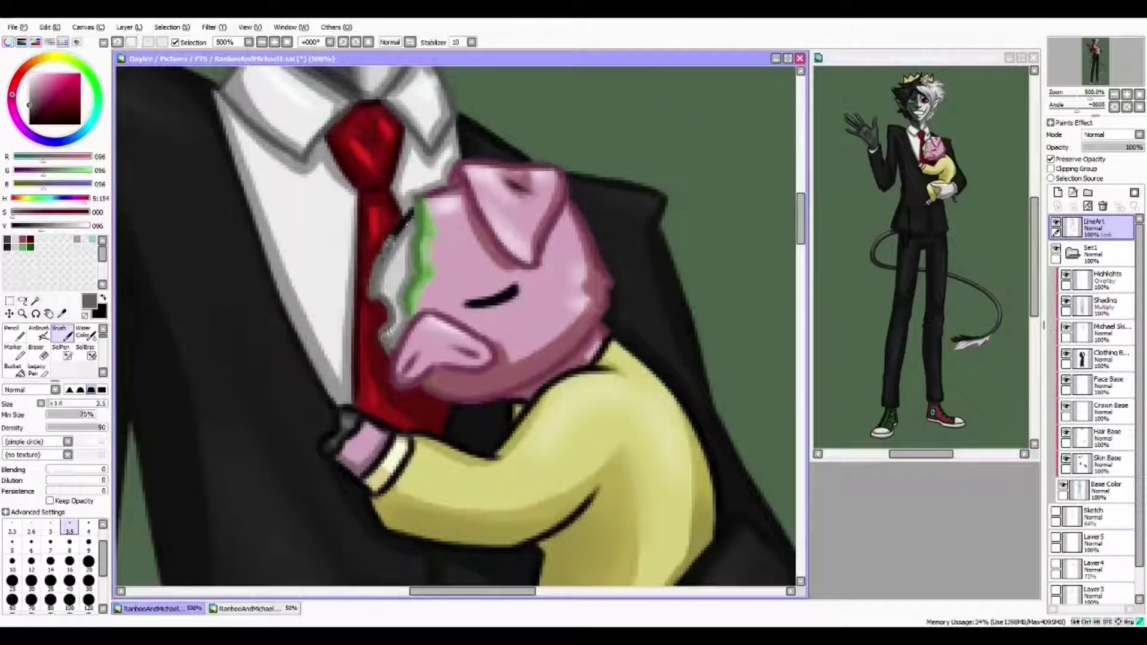
pyautogui.moveTo(394, 245); pyautogui.dragTo(347, 126)
# Recolour the outlines of the piglet's yellow outfit to dark yellow (RGB 122, 110, 34) using brush sizes 8 and 6
pyautogui.keyDown('alt'); pyautogui.click(448, 384); pyautogui.keyUp('alt')
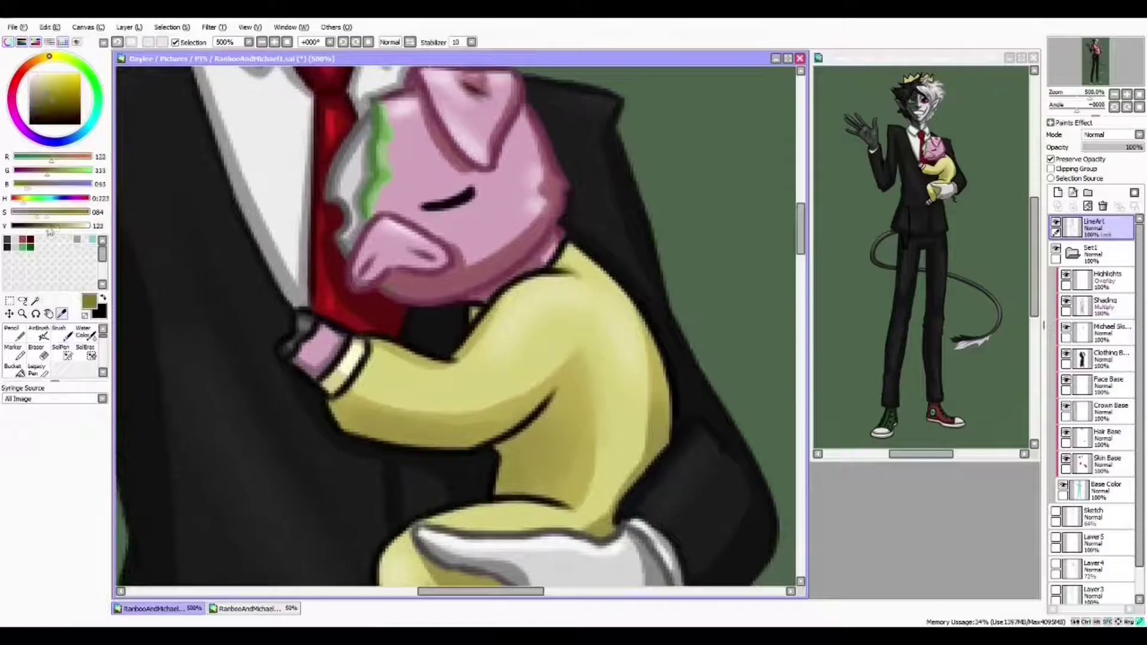
pyautogui.moveTo(448, 384); pyautogui.dragTo(331, 359)
pyautogui.click(50, 561)
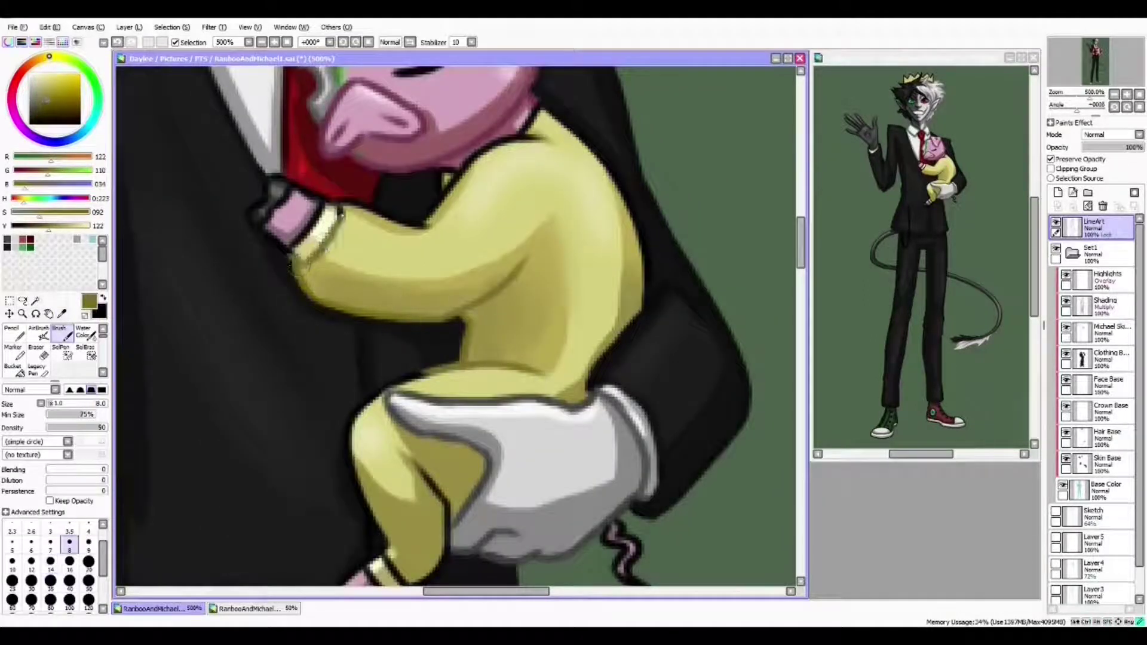
pyautogui.moveTo(431, 189); pyautogui.dragTo(449, 228)
pyautogui.moveTo(334, 418)
pyautogui.mouseDown()
pyautogui.moveTo(347, 292)
pyautogui.moveTo(382, 191)
pyautogui.mouseUp()
pyautogui.press('[')
pyautogui.press('[')
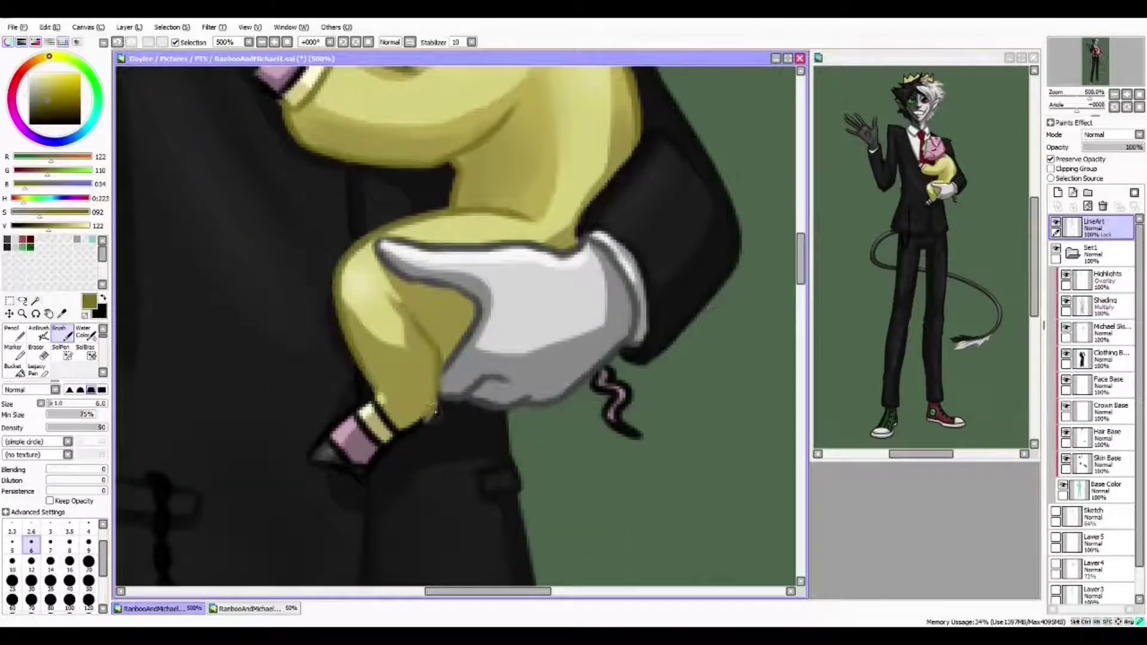
pyautogui.moveTo(382, 400); pyautogui.dragTo(454, 591)
pyautogui.moveTo(359, 323); pyautogui.dragTo(382, 347)
# Recolour the outlines of the piglet's hand, foot and curly tail to dark pink (RGB 114, 52, 77) at size 3.5
pyautogui.keyDown('alt'); pyautogui.click(478, 245); pyautogui.keyUp('alt')
pyautogui.moveTo(393, 288); pyautogui.dragTo(298, 394)
pyautogui.keyDown('alt'); pyautogui.click(446, 332); pyautogui.keyUp('alt')
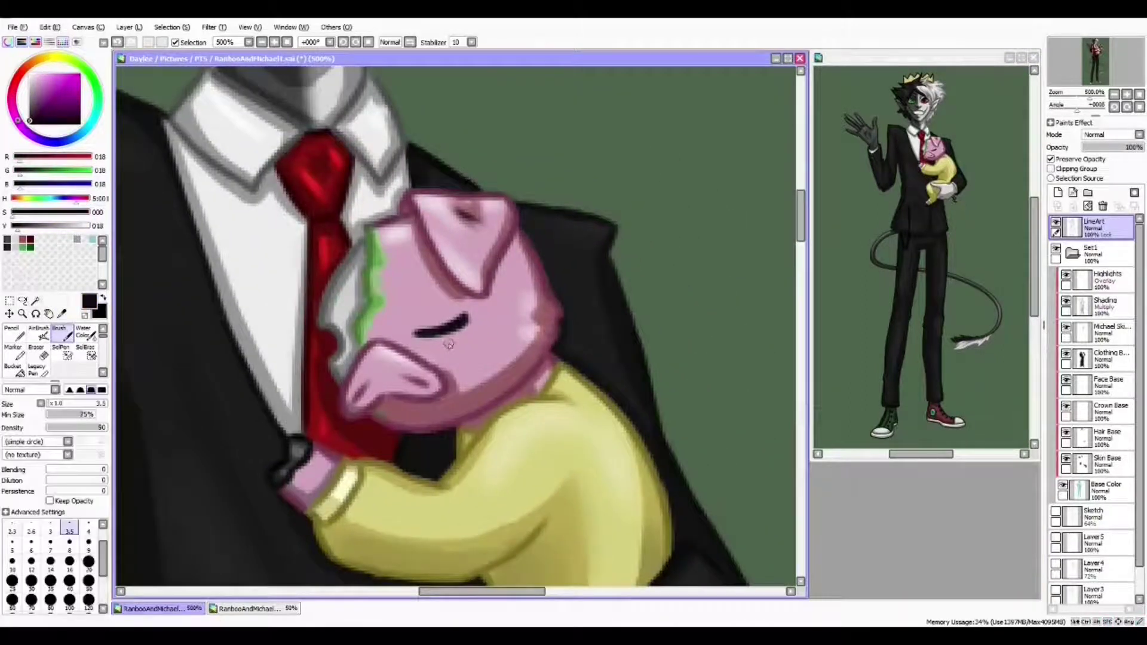
pyautogui.scroll(-3, 449, 344)
pyautogui.scroll(3, 550, 487)
pyautogui.keyDown('alt'); pyautogui.click(439, 335); pyautogui.keyUp('alt')
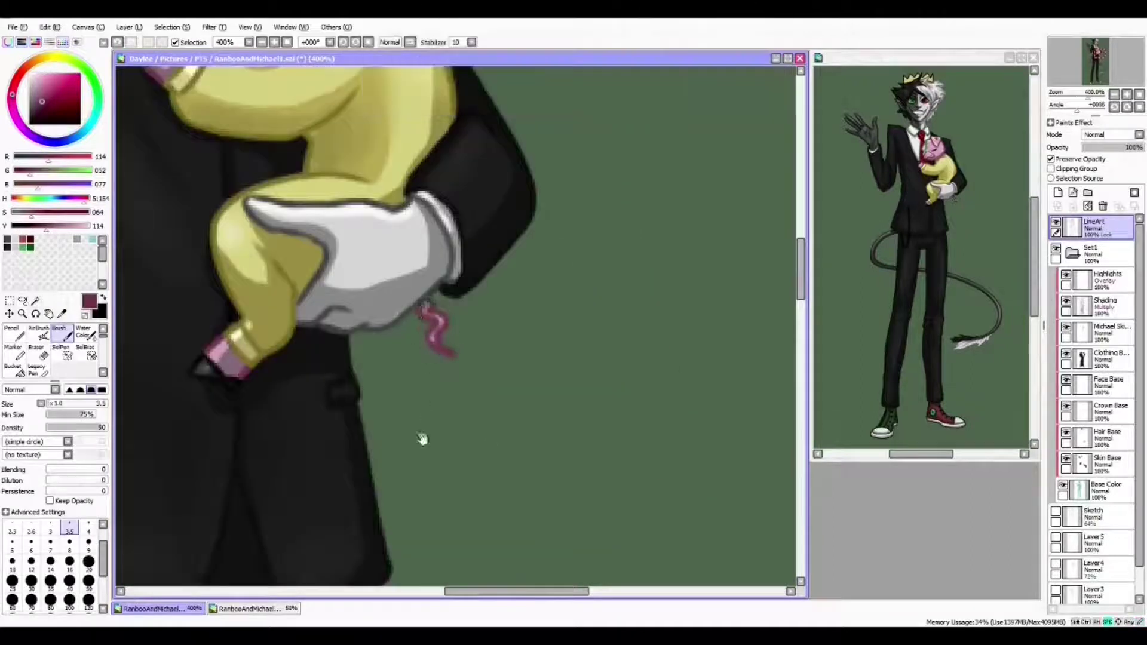
# Recolour the outline around the round eye emblem on the red shoe to dark teal at size 3.5
pyautogui.scroll(-3, 422, 439)
pyautogui.scroll(4, 460, 358)
pyautogui.keyDown('alt'); pyautogui.click(242, 378); pyautogui.keyUp('alt')
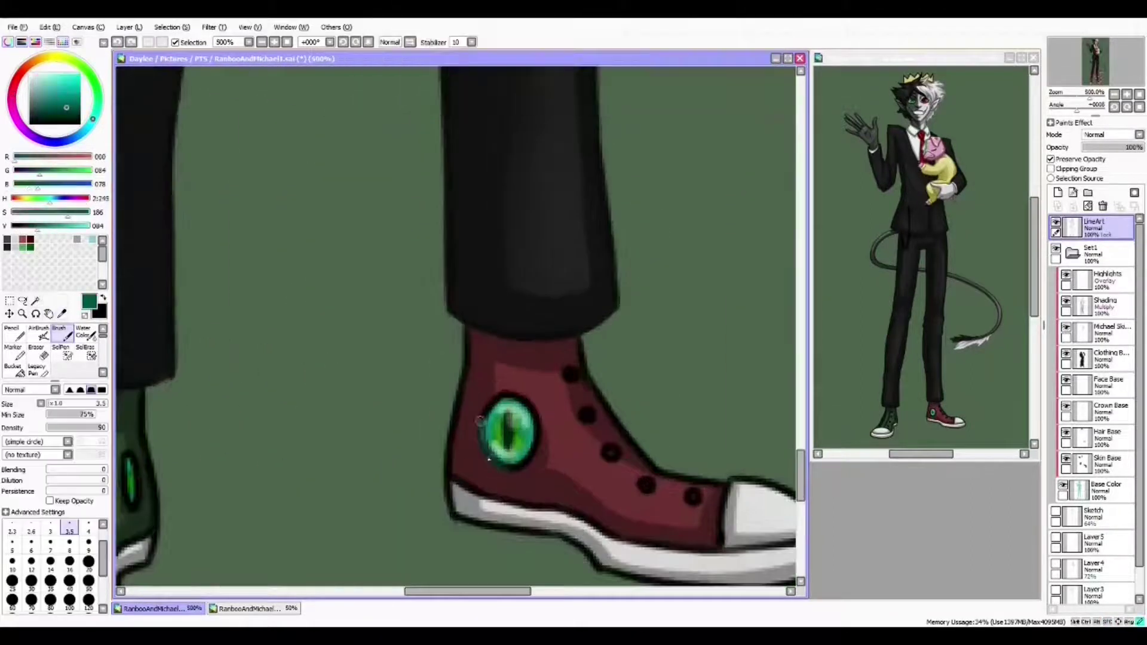
pyautogui.moveTo(518, 463); pyautogui.dragTo(509, 455)
pyautogui.moveTo(412, 466); pyautogui.dragTo(619, 401)
# Recolour the fabric outlines of the red shoe to the dark red saved in the swatches
pyautogui.press('[')
pyautogui.press('[')
pyautogui.press('[')
pyautogui.press('[')
pyautogui.press('[')
pyautogui.moveTo(396, 437); pyautogui.dragTo(209, 395)
pyautogui.click(28, 239)
pyautogui.moveTo(622, 401); pyautogui.dragTo(883, 350)
# Recolour the fabric outlines of the green shoe to dark greens (RGB 0, 30, 0 and 0, 18, 0) at size 8
pyautogui.click(29, 246)
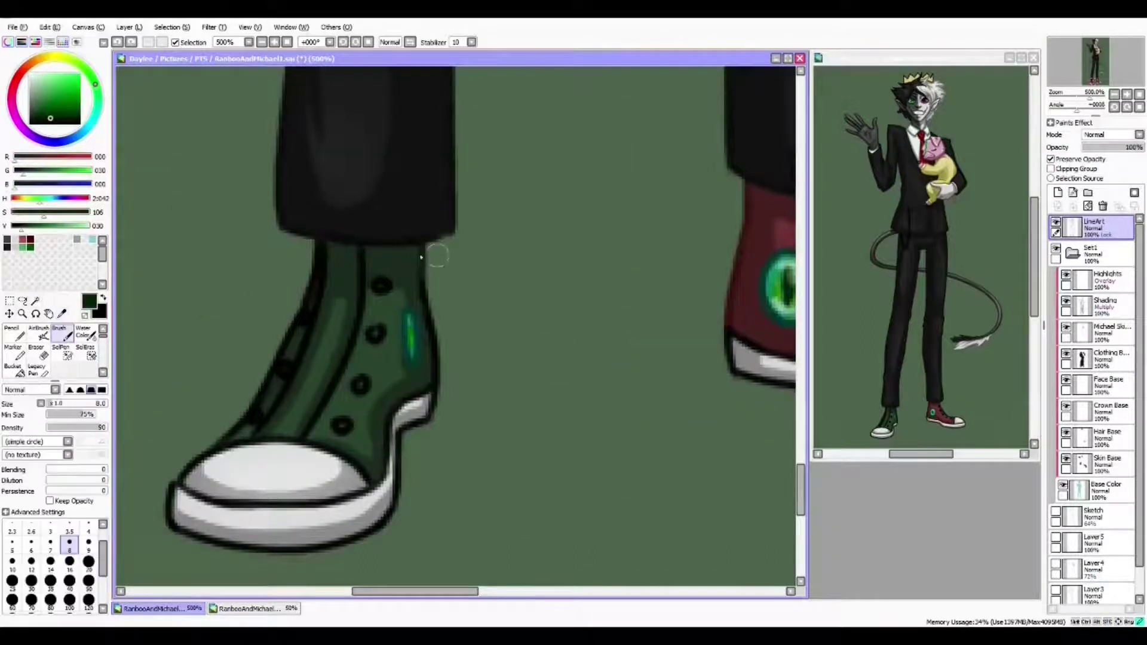
pyautogui.moveTo(211, 435); pyautogui.dragTo(290, 293)
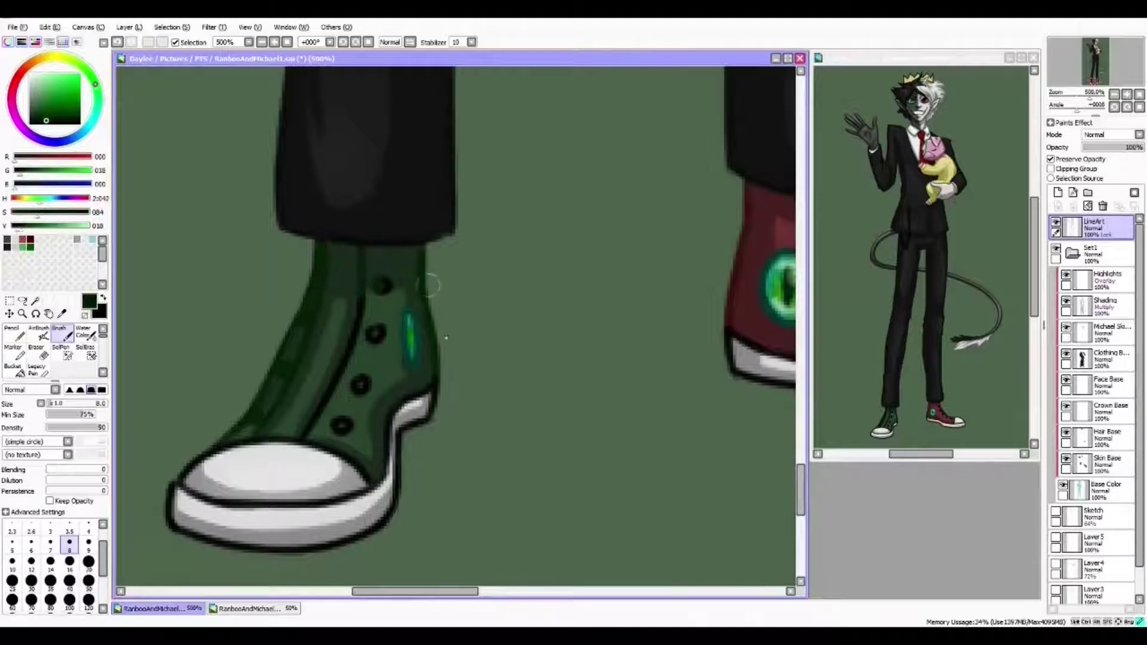
pyautogui.keyDown('alt'); pyautogui.click(327, 277); pyautogui.keyUp('alt')
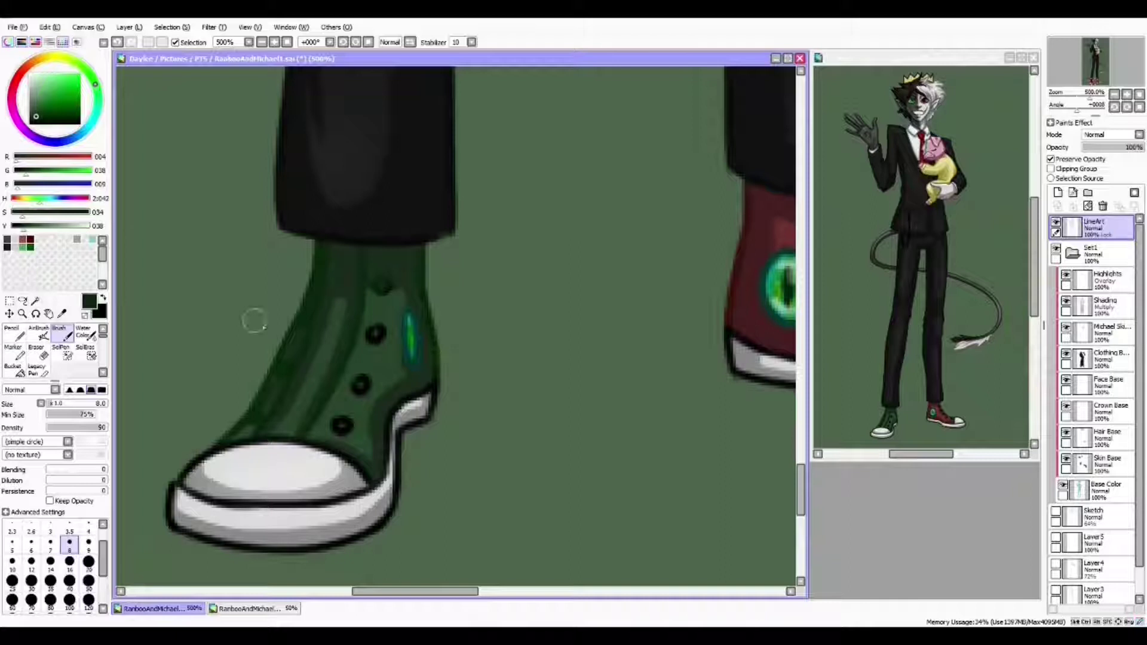
# Recolour the lace eyelets on the green shoe to grey (RGB 90) at size 2.3
pyautogui.click(30, 106)
pyautogui.click(50, 527)
pyautogui.click(342, 425)
pyautogui.click(360, 386)
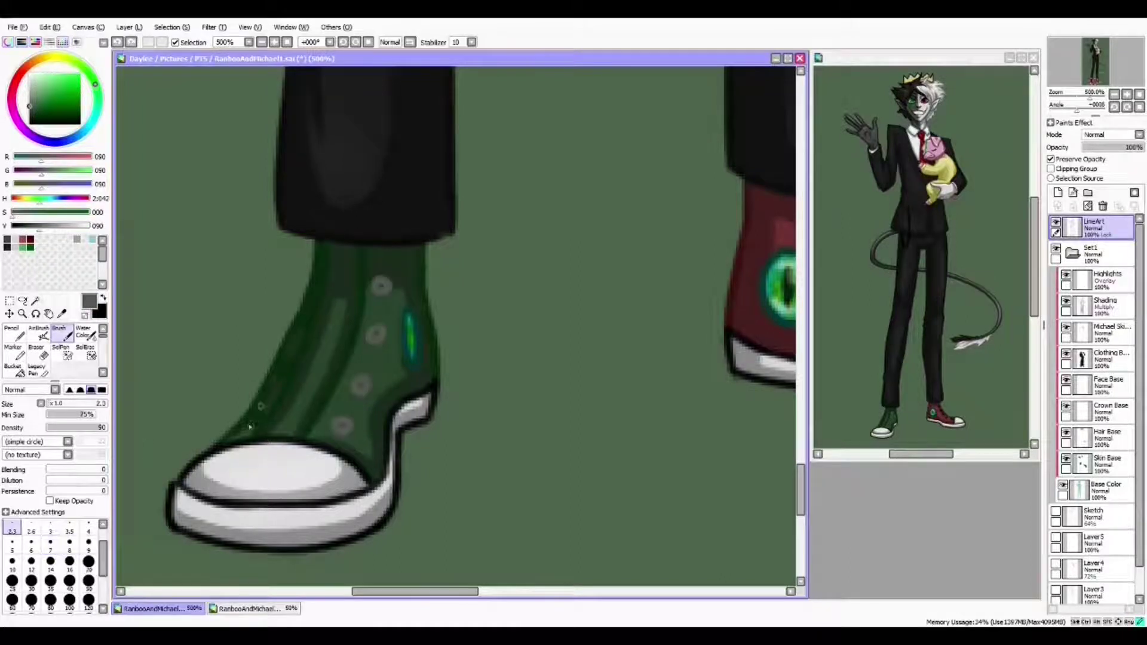
# Recolour the five lace eyelets on the red shoe to the same grey
pyautogui.scroll(2, 249, 426)
pyautogui.moveTo(776, 312); pyautogui.dragTo(430, 313)
pyautogui.scroll(1, 476, 258)
pyautogui.click(463, 239)
pyautogui.click(491, 305)
pyautogui.click(529, 366)
pyautogui.click(586, 419)
pyautogui.click(662, 438)
# Recolour the sole and toe cap outlines of both shoes to dark grey (RGB 60) at size 7
pyautogui.moveTo(639, 500)
pyautogui.mouseDown()
pyautogui.moveTo(386, 453)
pyautogui.moveTo(454, 461)
pyautogui.moveTo(454, 538)
pyautogui.moveTo(343, 454)
pyautogui.moveTo(502, 418)
pyautogui.moveTo(594, 225)
pyautogui.mouseUp()
pyautogui.keyDown('alt'); pyautogui.click(478, 341); pyautogui.keyUp('alt')
pyautogui.moveTo(159, 445); pyautogui.dragTo(210, 487)
pyautogui.moveTo(173, 382)
pyautogui.mouseDown()
pyautogui.moveTo(467, 404)
pyautogui.moveTo(254, 319)
pyautogui.moveTo(344, 307)
pyautogui.mouseUp()
pyautogui.keyDown('alt'); pyautogui.click(466, 404); pyautogui.keyUp('alt')
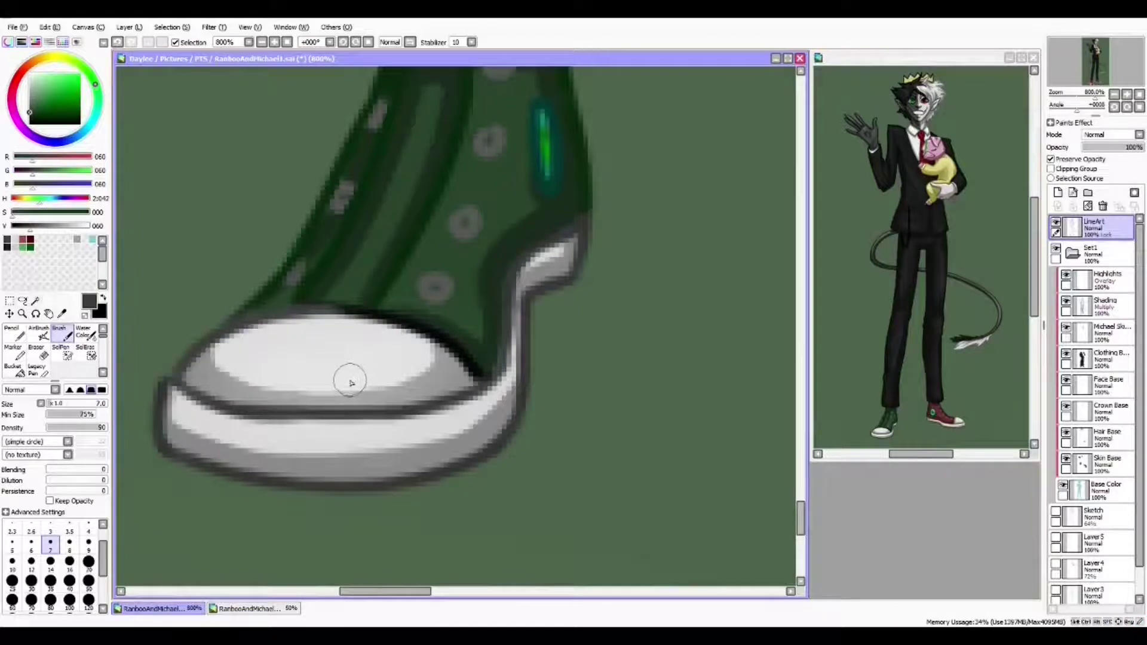
# Add a new layer above the Highlights layer, and make Crown Base the active layer
pyautogui.scroll(-5, 460, 363)
pyautogui.scroll(4, 460, 269)
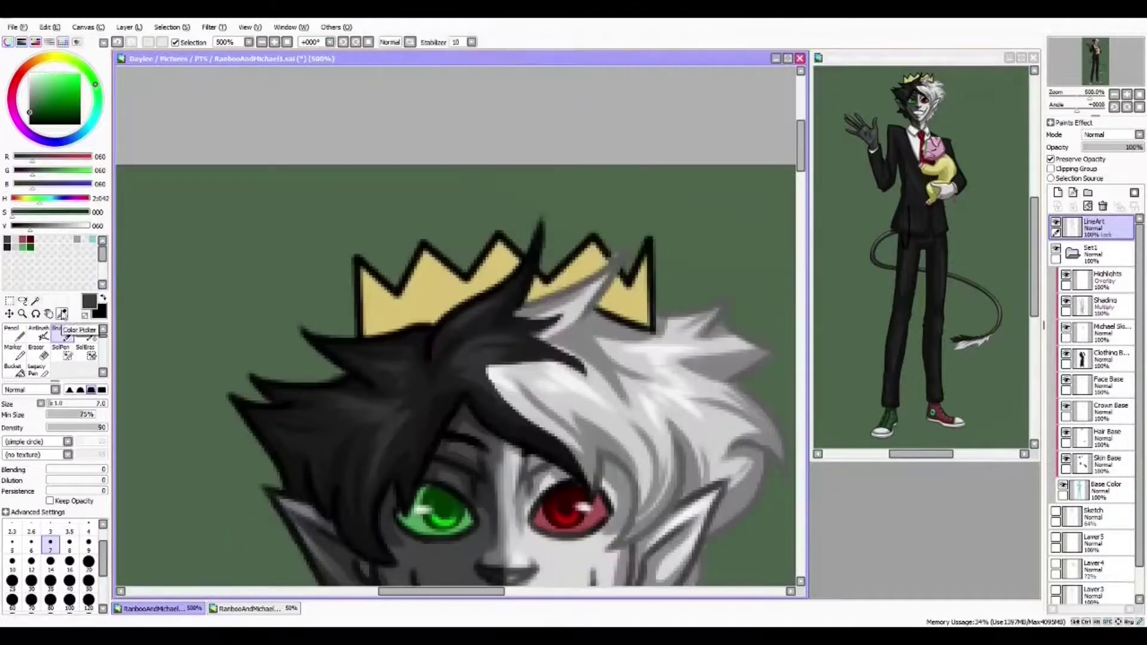
pyautogui.click(1121, 281)
pyautogui.hotkey('ctrl', 'shift', 'n')
pyautogui.doubleClick(1121, 281)
pyautogui.press('Return')
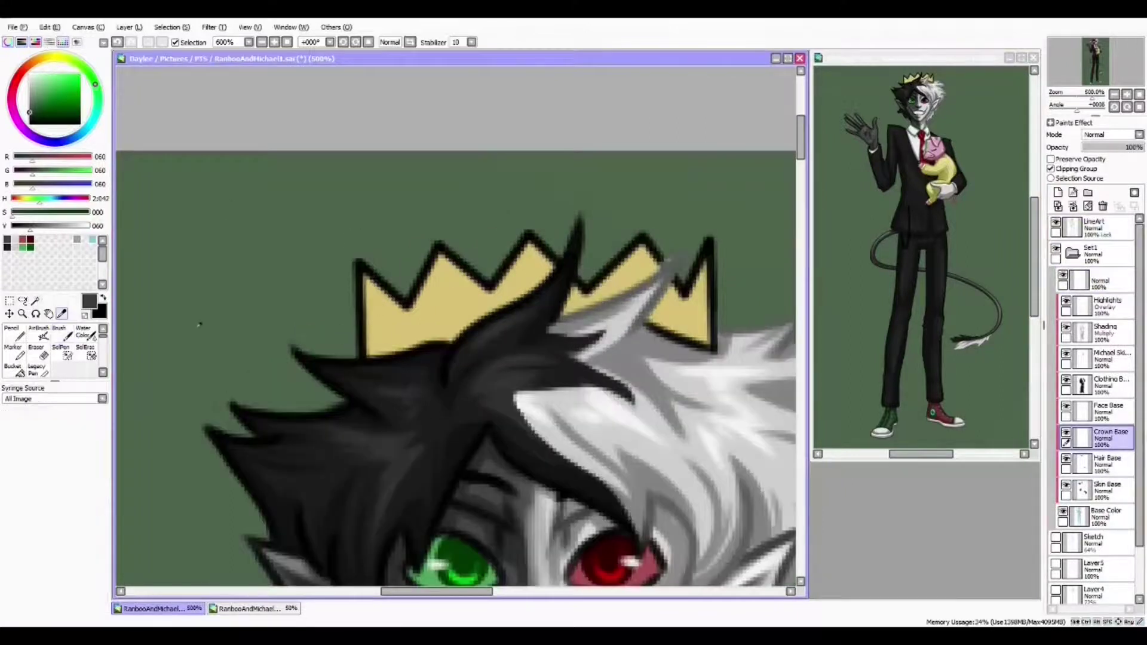
# Paint vertical shading and pale yellow highlights (RGB 255, 232, 156) on the crown on the Crown Base layer at size 7
pyautogui.scroll(1, 440, 366)
pyautogui.keyDown('alt'); pyautogui.click(502, 239); pyautogui.keyUp('alt')
pyautogui.moveTo(478, 262); pyautogui.dragTo(495, 203)
pyautogui.keyDown('alt'); pyautogui.click(490, 227); pyautogui.keyUp('alt')
pyautogui.moveTo(609, 257); pyautogui.dragTo(561, 210)
pyautogui.moveTo(334, 314); pyautogui.dragTo(327, 232)
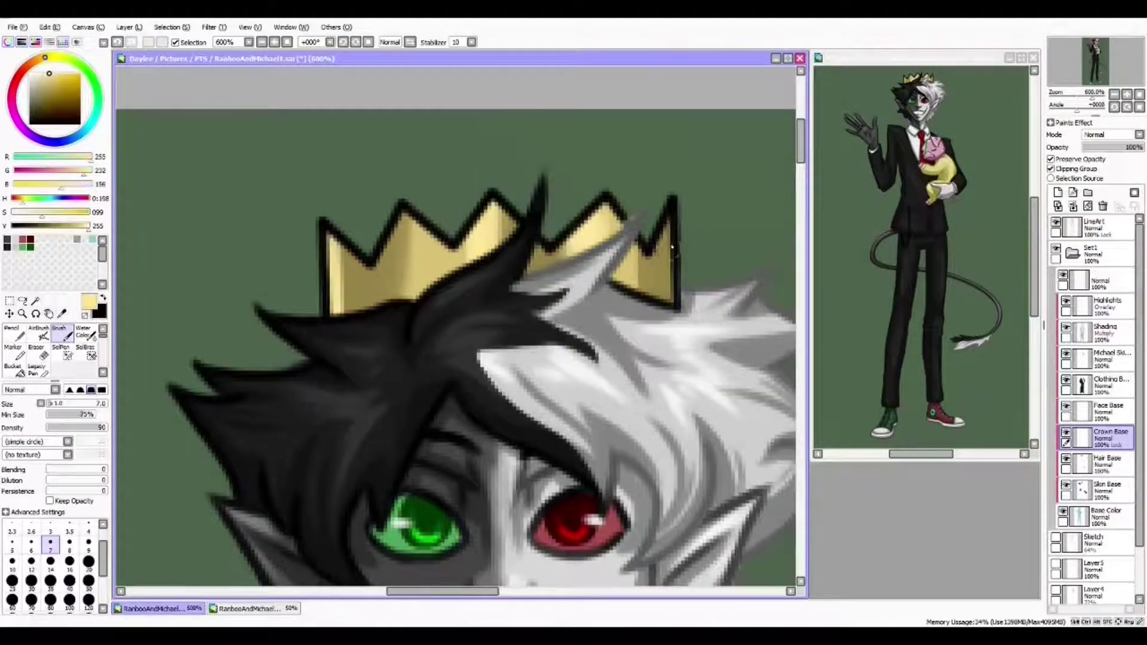
# Raise the saturation and lower the luminescence of the Crown Base layer with Hue and Saturation
pyautogui.click(229, 30)
pyautogui.click(239, 38)
pyautogui.moveTo(916, 392); pyautogui.dragTo(934, 393)
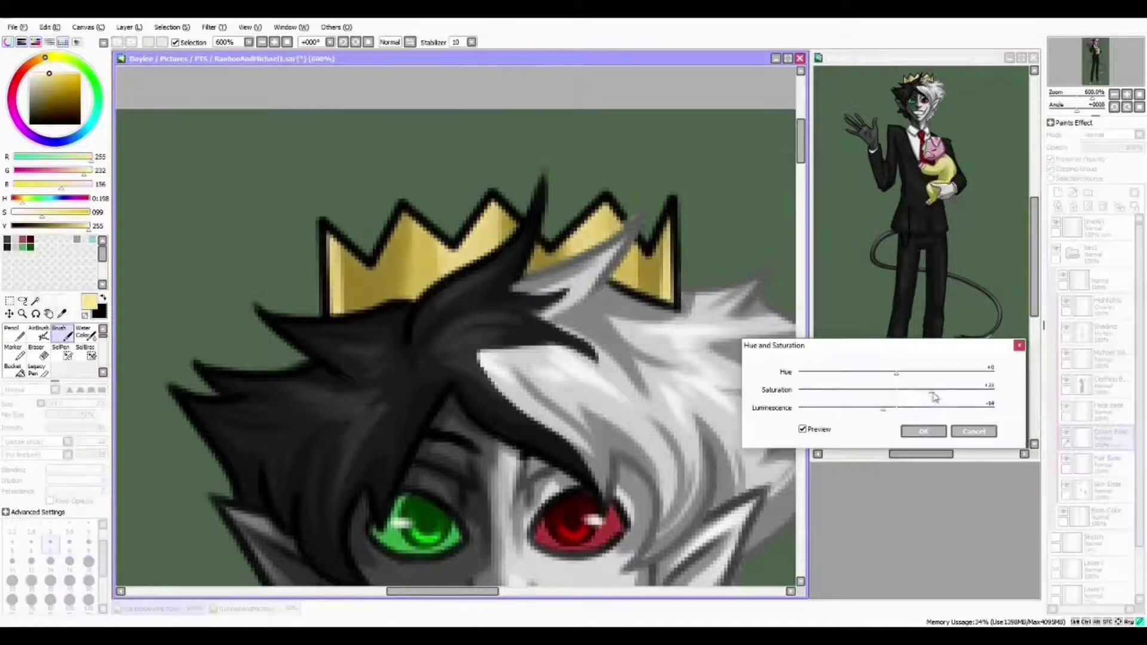
pyautogui.click(924, 427)
# Add brighter cream highlights (RGB 255, 244, 207) to the crown on the Crown Base layer at size 5
pyautogui.hotkey('ctrl', 'z')
pyautogui.moveTo(405, 327)
pyautogui.mouseDown()
pyautogui.moveTo(360, 345)
pyautogui.moveTo(392, 309)
pyautogui.mouseUp()
pyautogui.keyDown('alt'); pyautogui.click(326, 268); pyautogui.keyUp('alt')
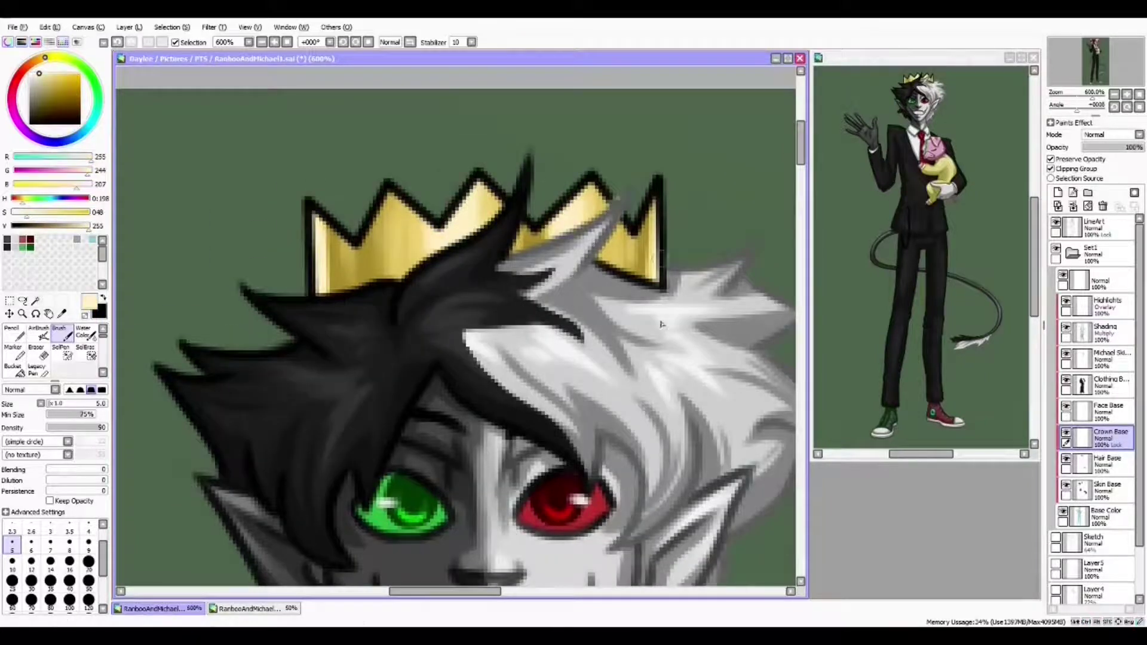
# Try recolouring the crown's outer vertical outline on the LineArt layer in cream (RGB 255, 243, 204) at size 5
pyautogui.click(1093, 227)
pyautogui.click(33, 73)
pyautogui.moveTo(312, 200); pyautogui.dragTo(311, 295)
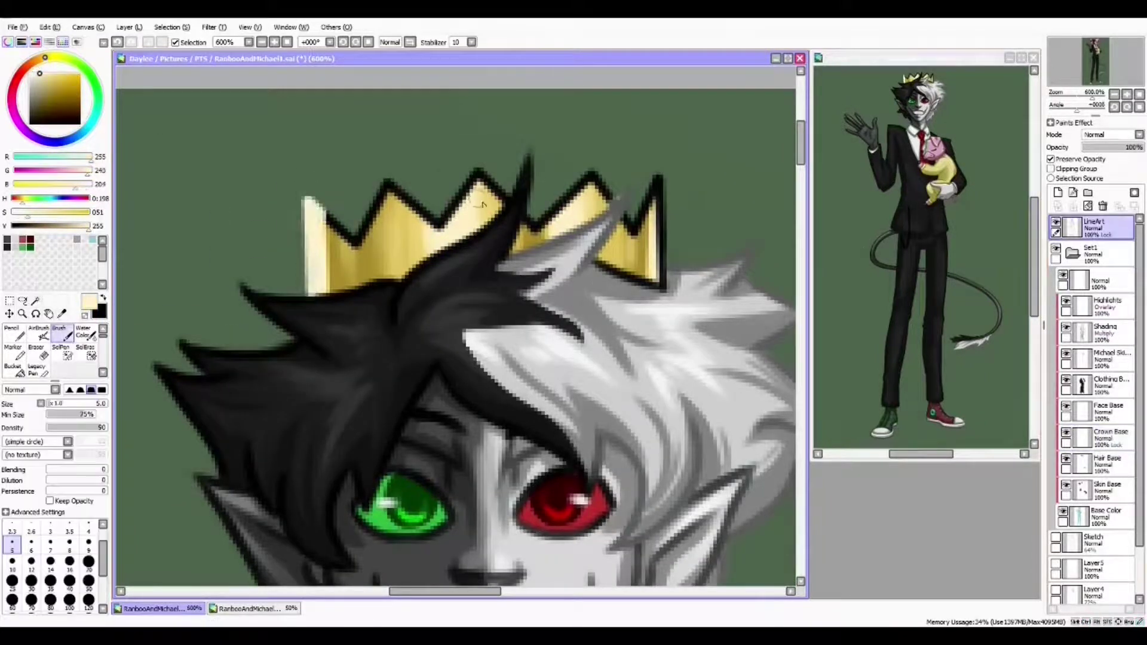
pyautogui.hotkey('ctrl', 'z')
pyautogui.hotkey('ctrl', 'z')
pyautogui.hotkey('ctrl', 'z')
pyautogui.hotkey('ctrl', 'z')
pyautogui.hotkey('ctrl', 'z')
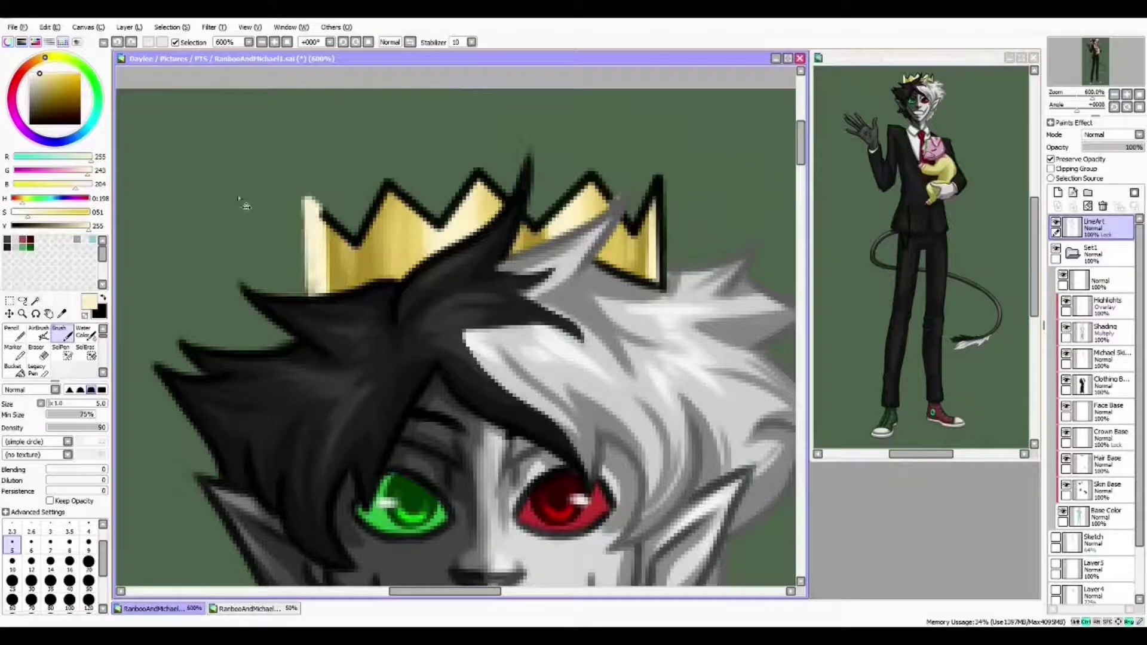
# Recolour the crown's outlines on the LineArt layer to dark gold (RGB 169, 140, 43) at size 5
pyautogui.moveTo(307, 200)
pyautogui.mouseDown()
pyautogui.moveTo(499, 180)
pyautogui.moveTo(613, 190)
pyautogui.moveTo(663, 257)
pyautogui.mouseUp()
pyautogui.hotkey('ctrl', 'z')
pyautogui.moveTo(657, 179); pyautogui.dragTo(639, 212)
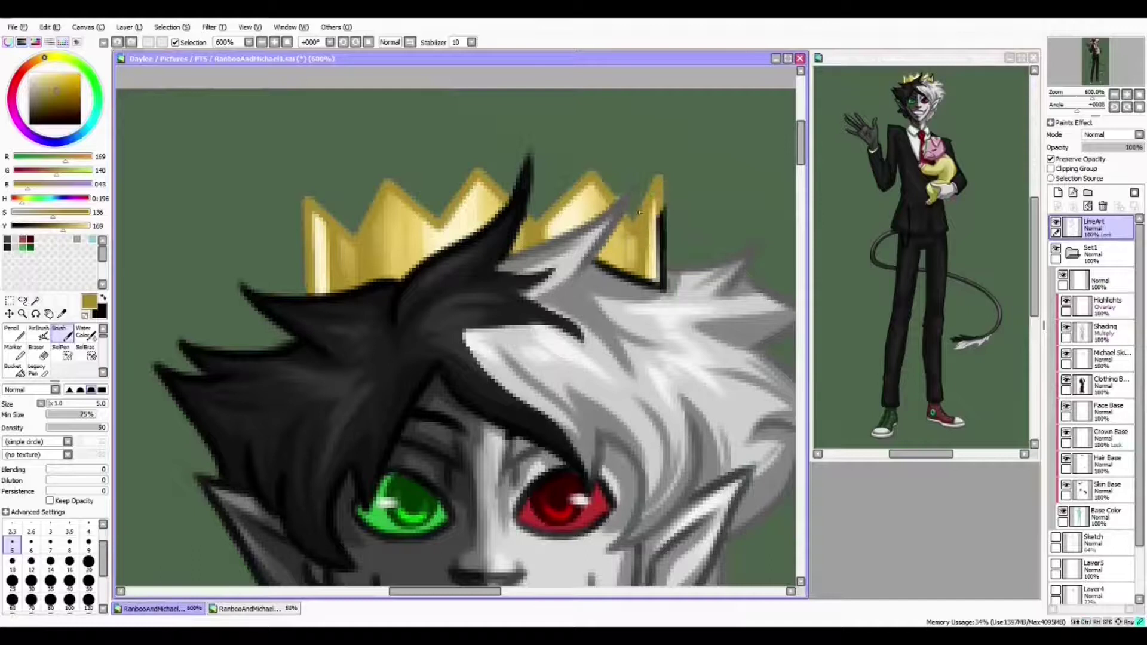
# Recolour the line between crown and white hair to grey (RGB 96), and erase stray Base Color around the crown at size 3.5
pyautogui.keyDown('alt'); pyautogui.click(642, 296); pyautogui.keyUp('alt')
pyautogui.moveTo(594, 262)
pyautogui.mouseDown()
pyautogui.moveTo(639, 286)
pyautogui.moveTo(468, 273)
pyautogui.mouseUp()
pyautogui.click(1105, 516)
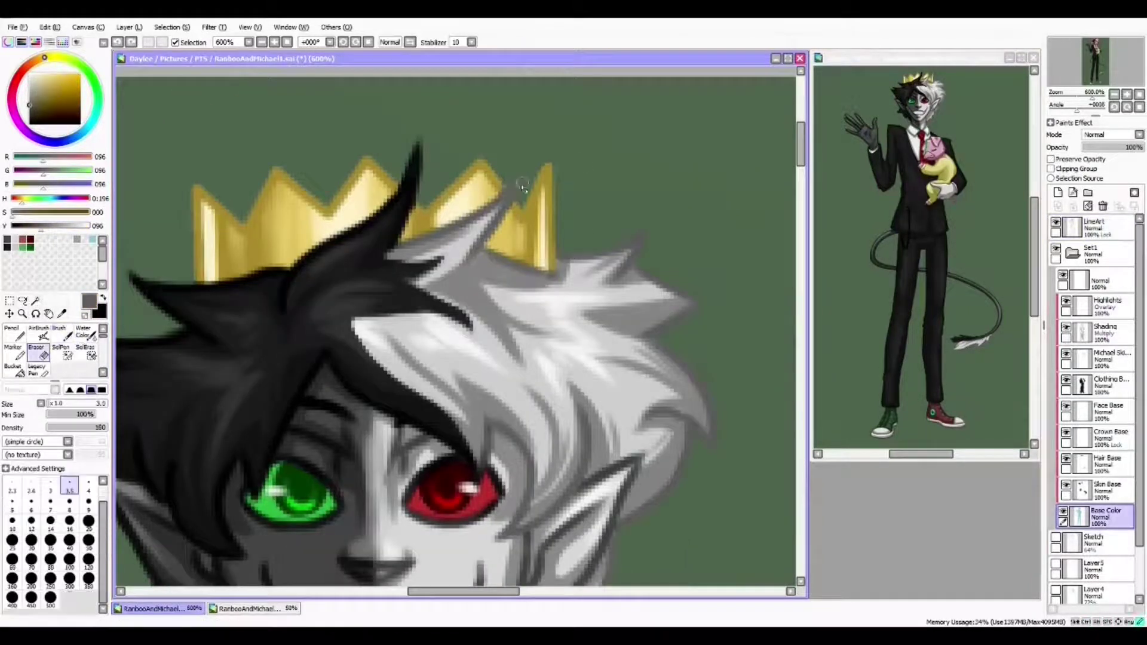
pyautogui.moveTo(359, 298); pyautogui.dragTo(452, 311)
# Paint cream highlights (RGB 255, 244, 206) along the crown's outlines and points on the LineArt layer at size 3.5
pyautogui.click(1099, 227)
pyautogui.keyDown('alt'); pyautogui.click(360, 239); pyautogui.keyUp('alt')
pyautogui.moveTo(414, 248); pyautogui.dragTo(272, 242)
pyautogui.press('[')
pyautogui.press('[')
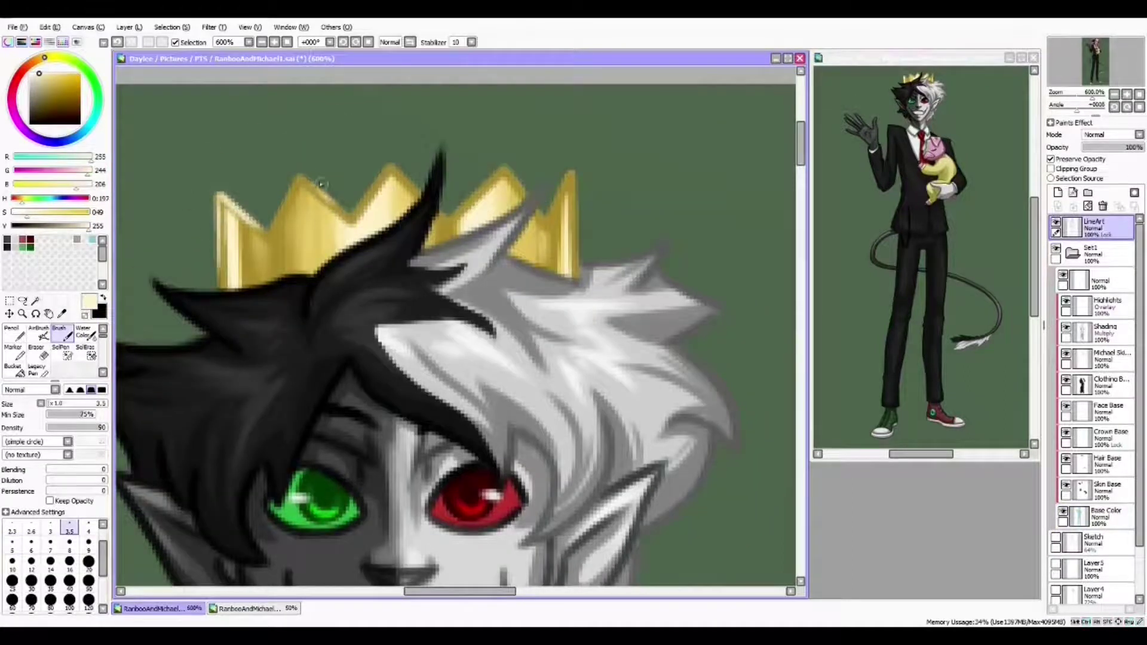
pyautogui.moveTo(454, 208)
pyautogui.mouseDown()
pyautogui.moveTo(417, 170)
pyautogui.moveTo(404, 196)
pyautogui.mouseUp()
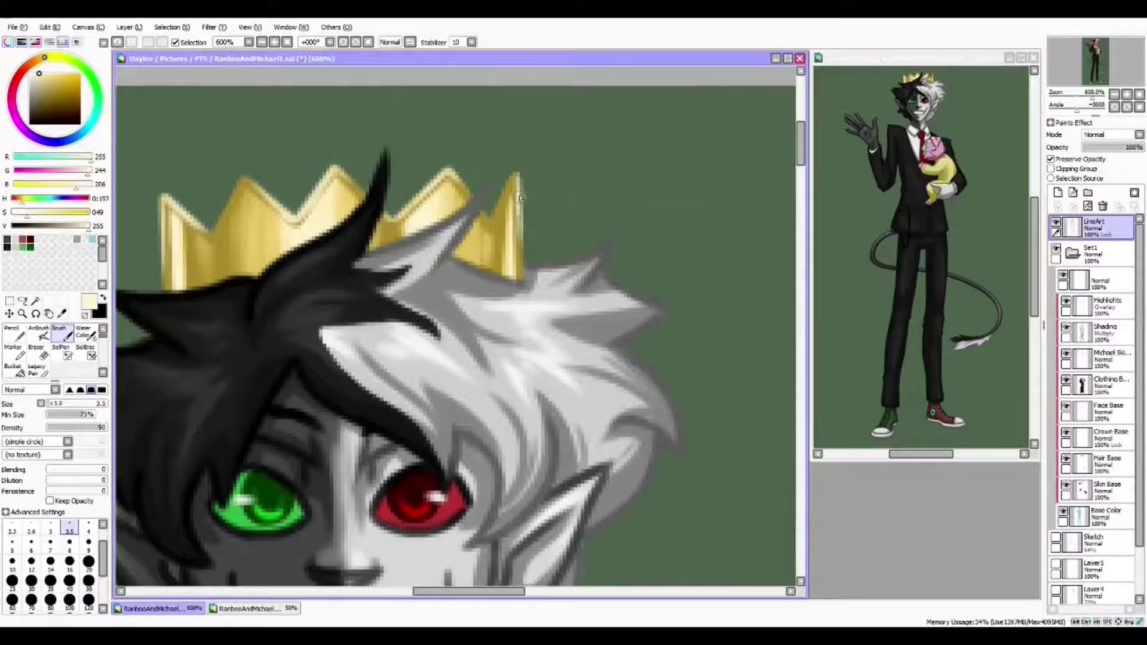
pyautogui.moveTo(286, 256); pyautogui.dragTo(384, 274)
# Touch up the crown's line art with a deeper gold (RGB 150, 123, 34) at size 3.5
pyautogui.press('alt')
pyautogui.keyDown('alt'); pyautogui.click(265, 249); pyautogui.keyUp('alt')
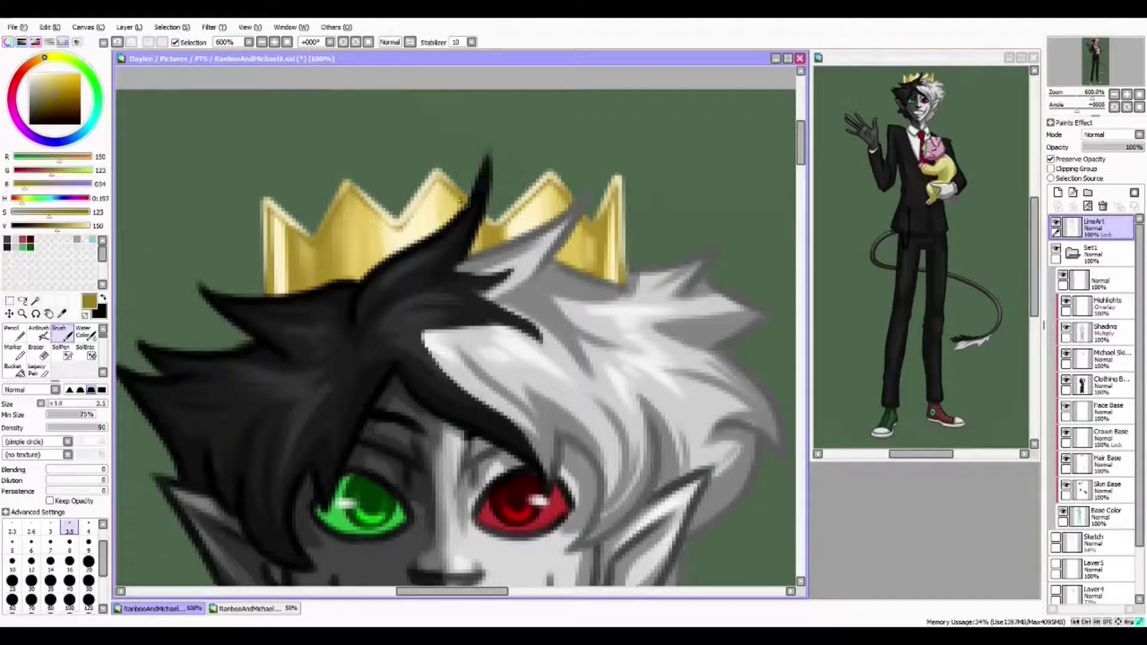
pyautogui.scroll(-3, 599, 190)
# Draw laces and a looped bow on the red shoe in light grey (RGB 228) at size 4, with Preserve Opacity off on LineArt
pyautogui.scroll(3, 174, 320)
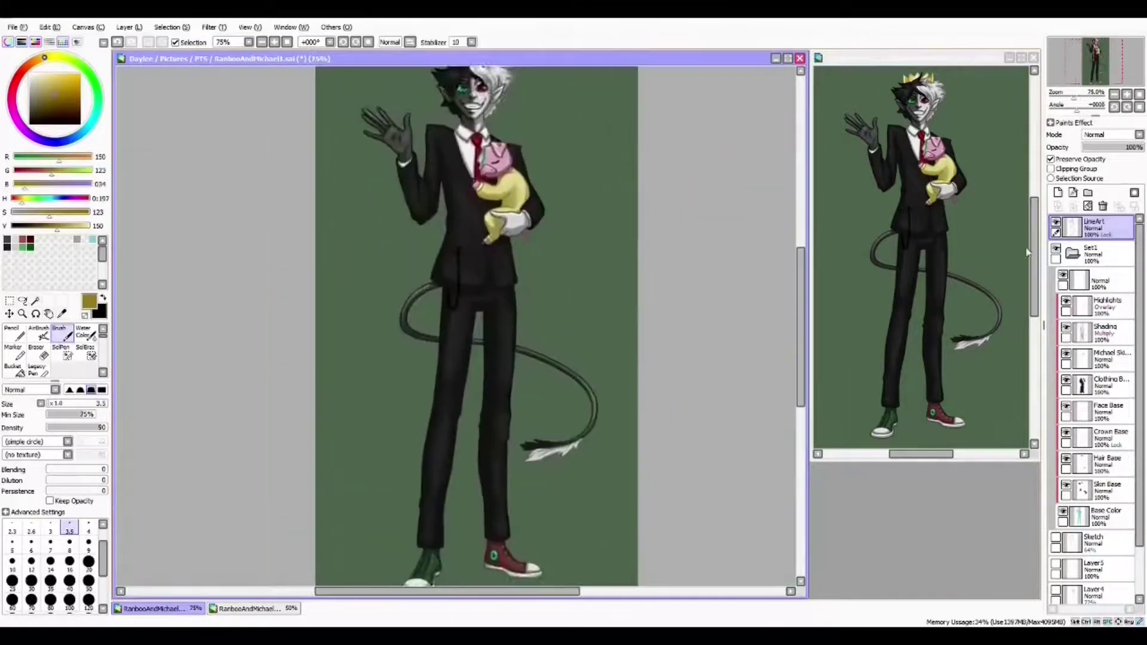
pyautogui.press(']')
pyautogui.scroll(2, 296, 424)
pyautogui.hotkey('ctrl', 'y')
pyautogui.hotkey('ctrl', 'y')
pyautogui.hotkey('ctrl', 'y')
pyautogui.hotkey('ctrl', 'z')
pyautogui.hotkey('ctrl', 'z')
pyautogui.hotkey('ctrl', 'z')
pyautogui.hotkey('ctrl', 'y')
pyautogui.hotkey('ctrl', 'y')
pyautogui.hotkey('ctrl', 'y')
pyautogui.hotkey('ctrl', 'z')
pyautogui.hotkey('ctrl', 'z')
pyautogui.hotkey('ctrl', 'z')
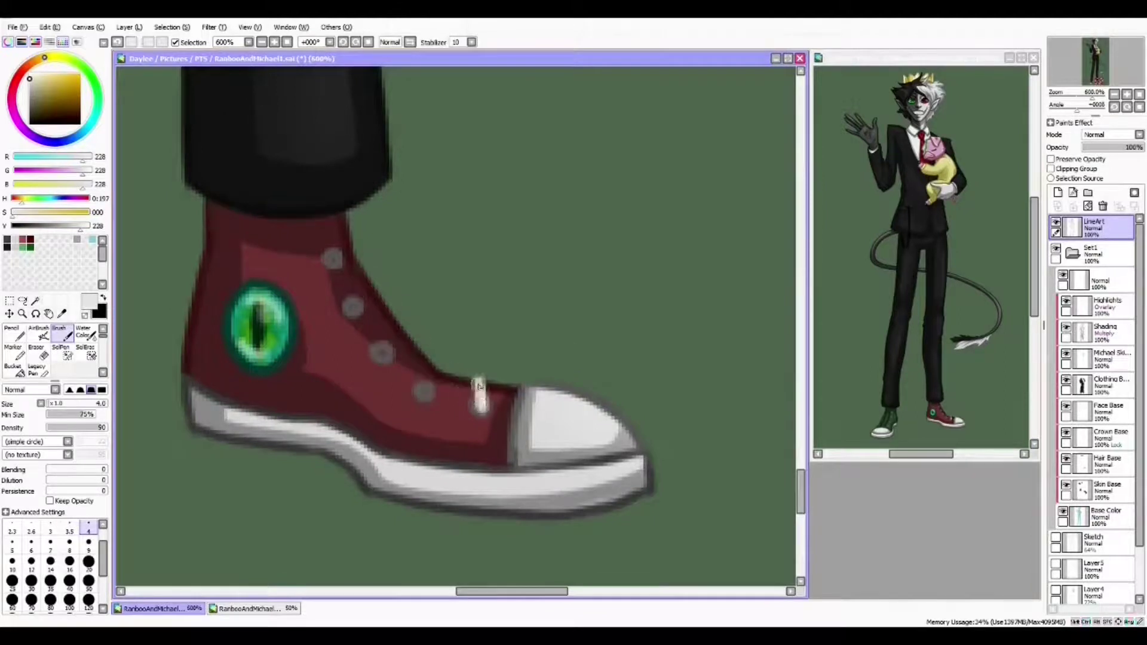
pyautogui.hotkey('ctrl', 'y')
pyautogui.hotkey('ctrl', 'z')
pyautogui.hotkey('ctrl', 'y')
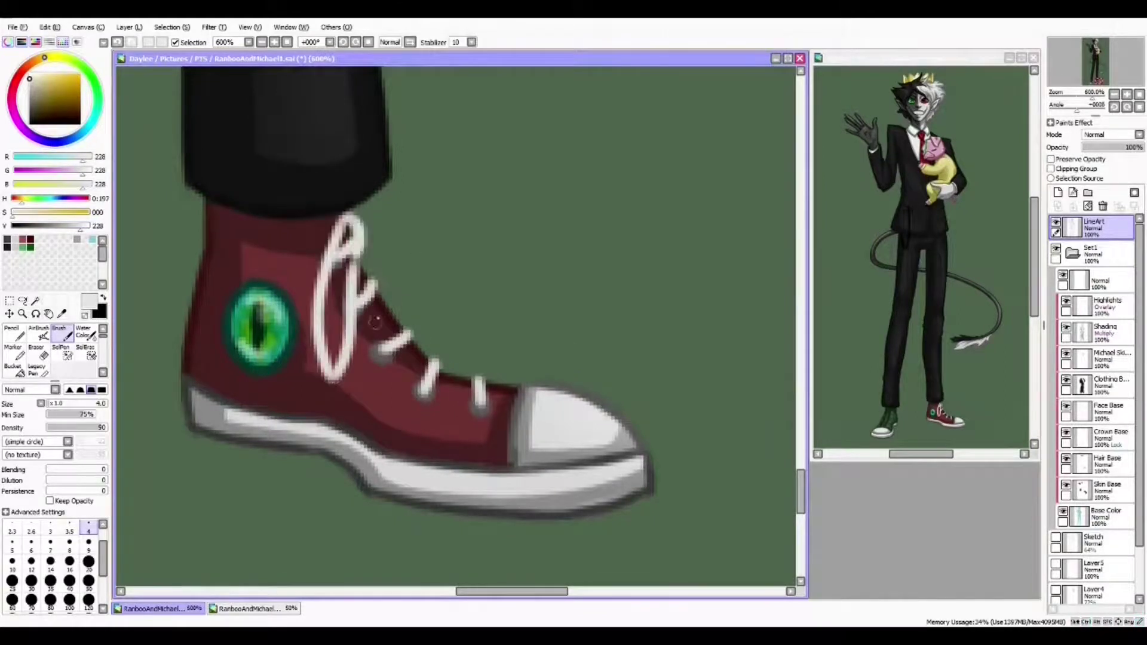
pyautogui.hotkey('ctrl', 'y')
# Draw crisscrossing laces on the green shoe in light grey (RGB 228) at size 4
pyautogui.hscroll(-5, 272, 382)
pyautogui.moveTo(273, 382); pyautogui.dragTo(356, 353)
pyautogui.moveTo(382, 397); pyautogui.dragTo(360, 375)
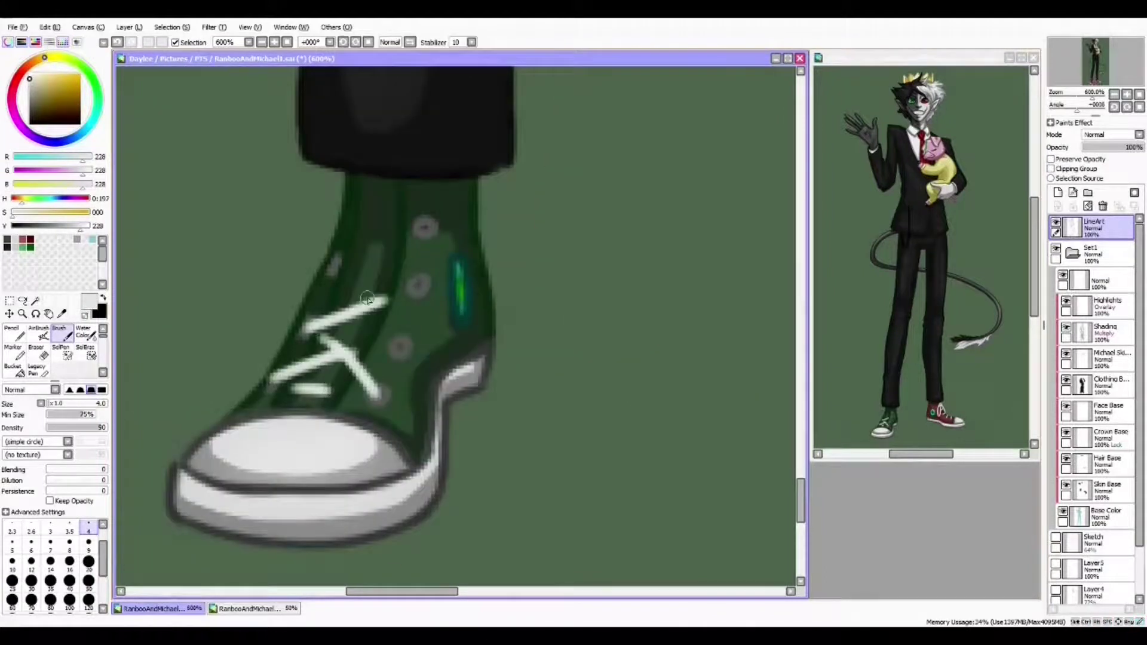
pyautogui.moveTo(338, 269)
pyautogui.mouseDown()
pyautogui.moveTo(421, 226)
pyautogui.moveTo(412, 183)
pyautogui.moveTo(430, 323)
pyautogui.moveTo(385, 184)
pyautogui.mouseUp()
pyautogui.hotkey('ctrl', 'z')
pyautogui.hotkey('ctrl', 'y')
pyautogui.hotkey('ctrl', 'z')
pyautogui.hotkey('ctrl', 'y')
pyautogui.hotkey('ctrl', 'z')
# Paint a filled dark grey disc (RGB 36) beside the legs on a new layer above the background, using brush size 50
pyautogui.scroll(-8, 397, 320)
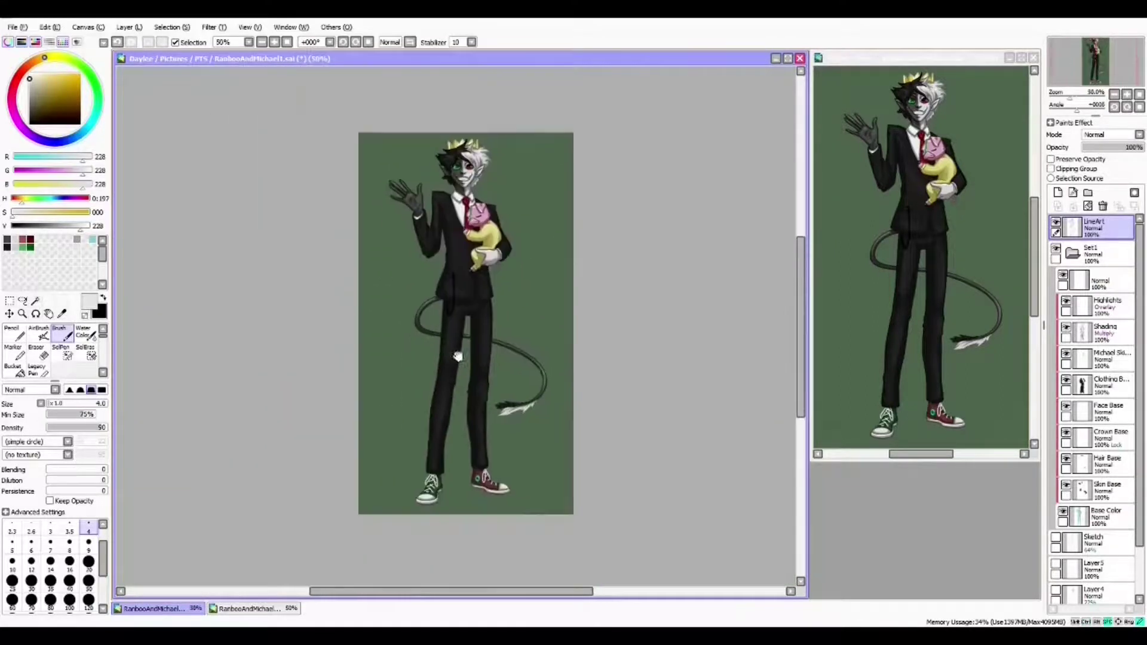
pyautogui.press(']')
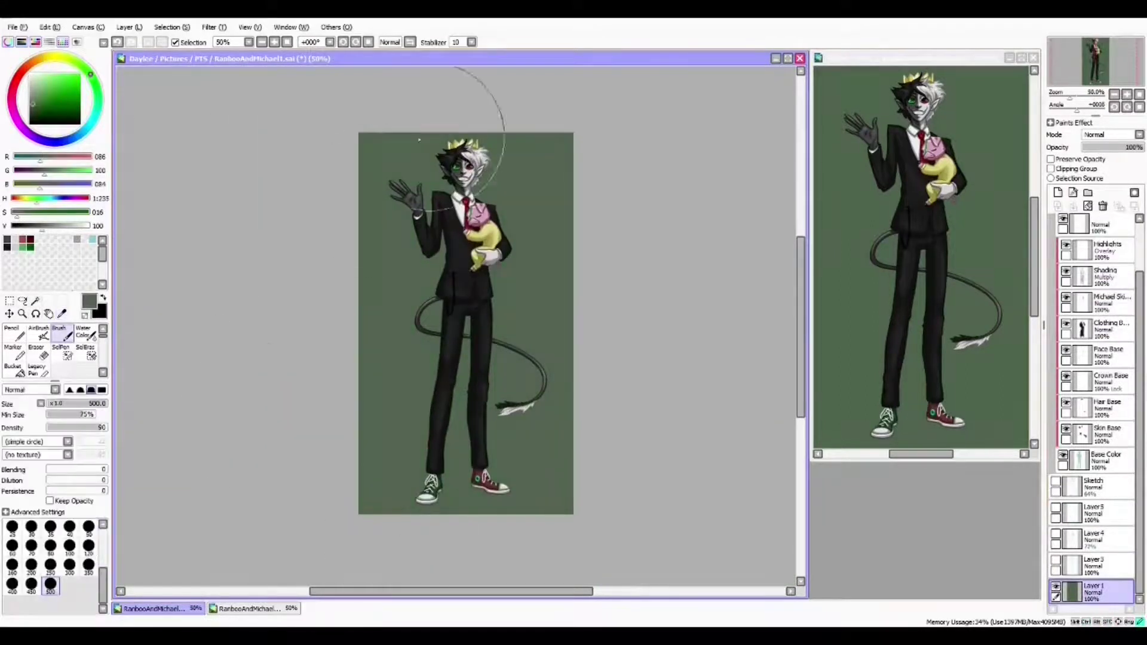
pyautogui.click(89, 527)
pyautogui.scroll(1, 410, 271)
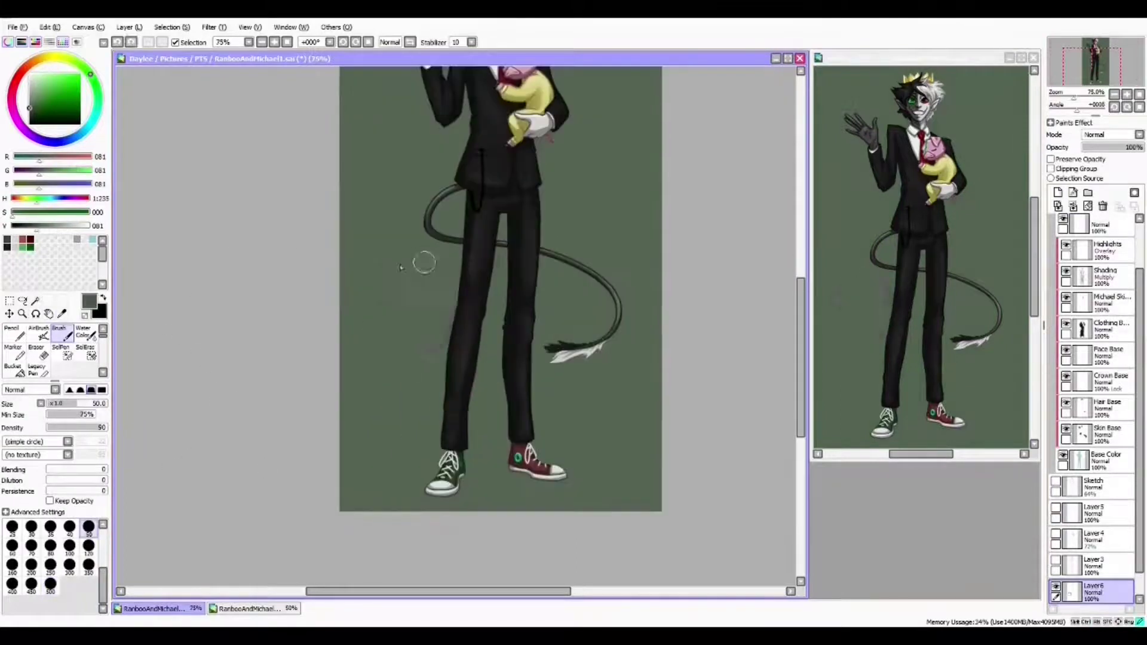
pyautogui.moveTo(421, 269); pyautogui.dragTo(412, 308)
# Transform the dark disc into a flat elliptical ground shadow beneath both shoes and lower its layer opacity to 53%
pyautogui.hotkey('ctrl', 't')
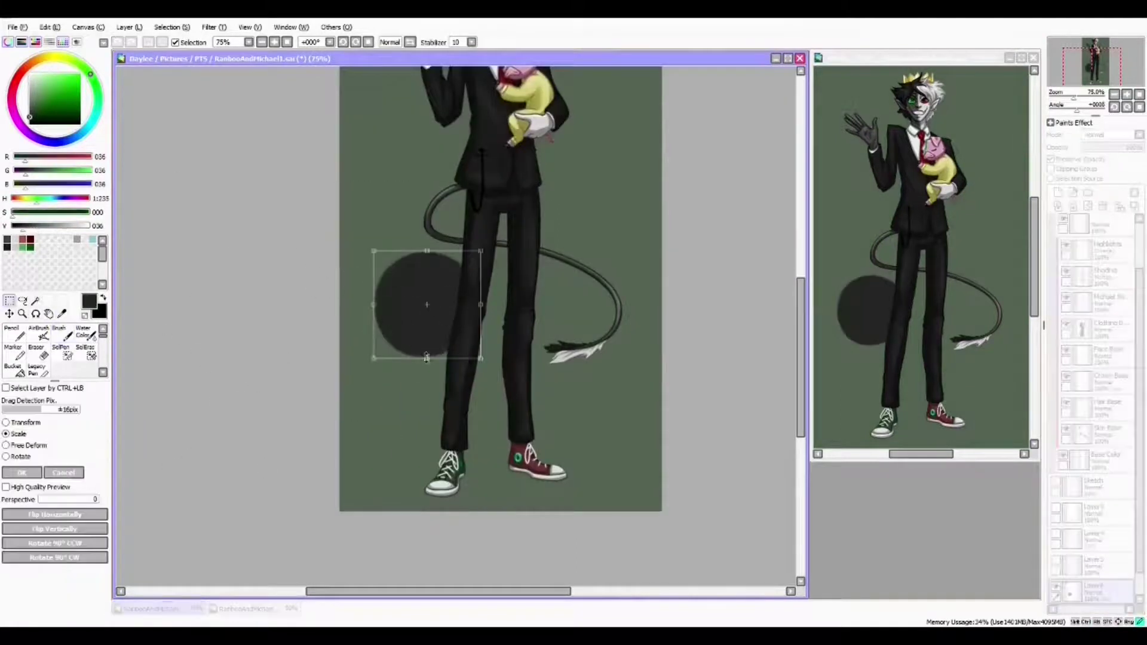
pyautogui.moveTo(433, 383); pyautogui.dragTo(424, 289)
pyautogui.moveTo(483, 269); pyautogui.dragTo(487, 478)
pyautogui.press('Return')
pyautogui.hotkey('ctrl', 't')
pyautogui.moveTo(573, 479); pyautogui.dragTo(489, 494)
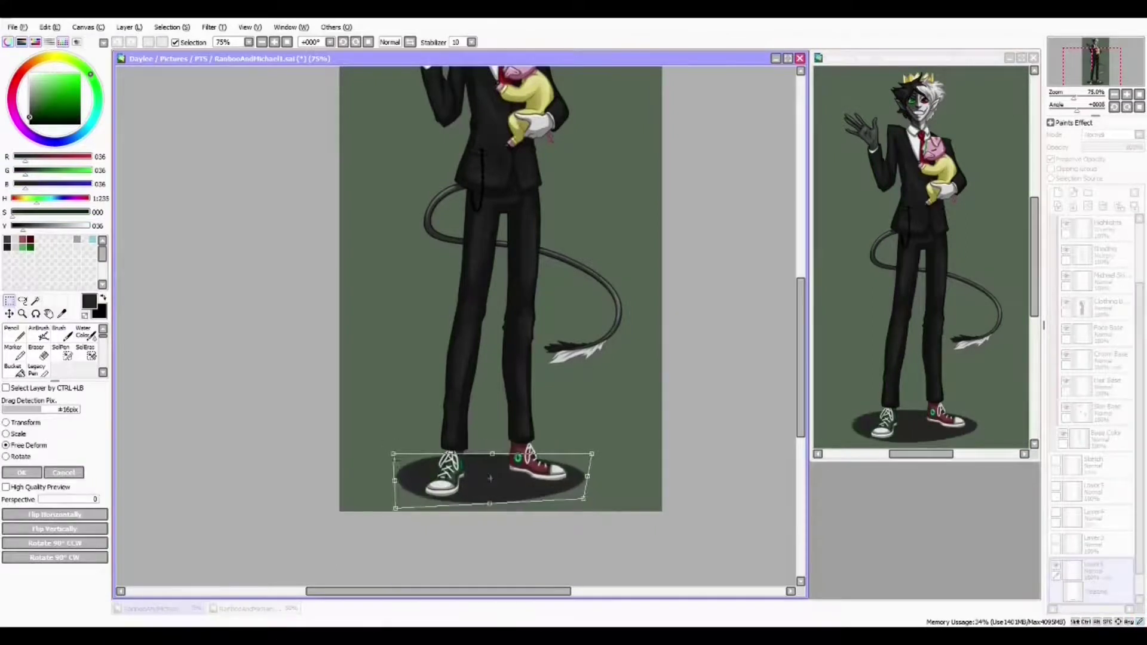
pyautogui.press('Return')
# Recolour the tail's outline in dark grey (RGB 29) on the LineArt layer with a brush reduced to size 9
pyautogui.scroll(3, 594, 302)
pyautogui.scroll(3, 414, 300)
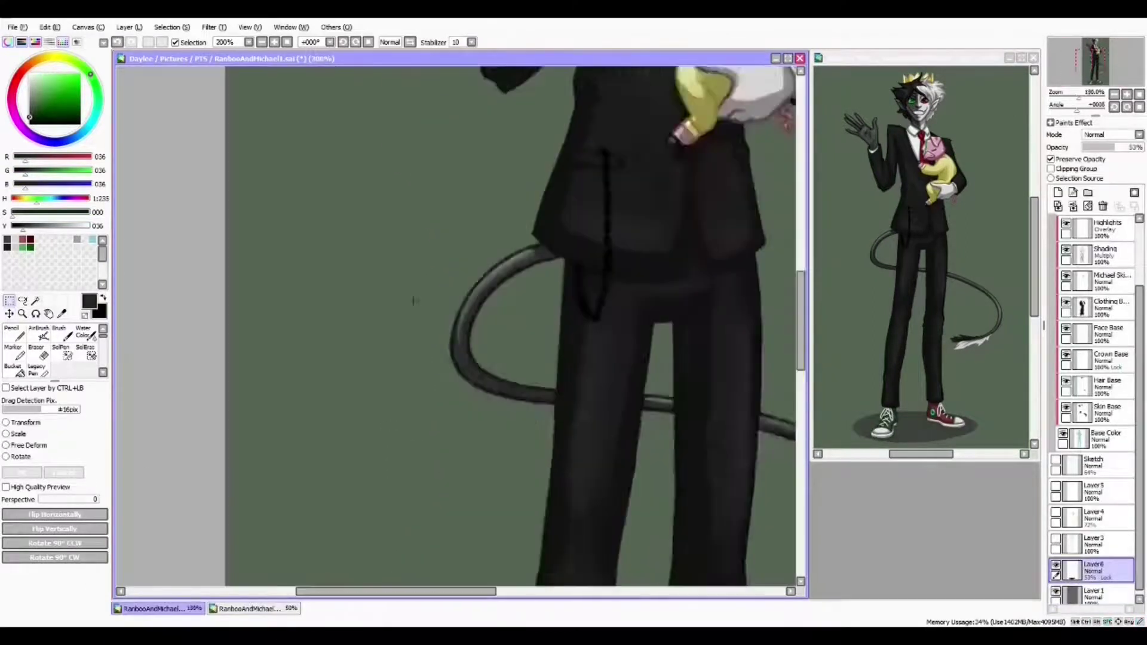
pyautogui.scroll(1, 413, 300)
pyautogui.press('b')
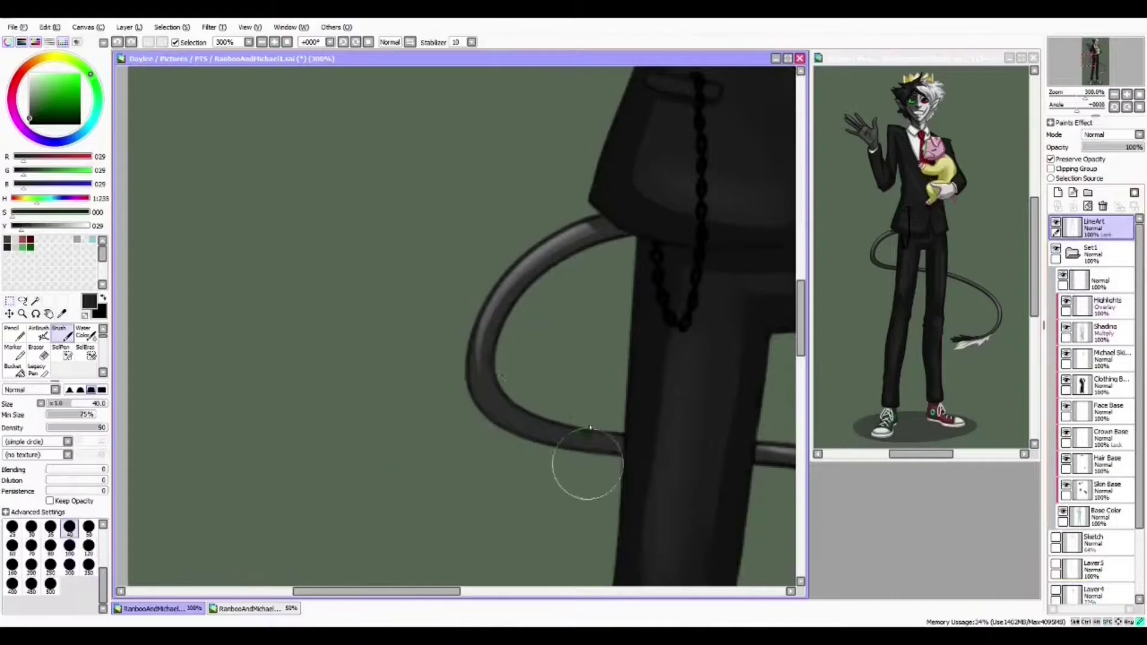
pyautogui.press('[')
pyautogui.press('[')
pyautogui.press('[')
pyautogui.press('[')
pyautogui.press('[')
pyautogui.press('[')
pyautogui.press('[')
pyautogui.press('[')
pyautogui.press('[')
pyautogui.moveTo(589, 428); pyautogui.dragTo(187, 487)
pyautogui.moveTo(526, 394)
pyautogui.mouseDown()
pyautogui.moveTo(538, 495)
pyautogui.moveTo(475, 332)
pyautogui.moveTo(417, 468)
pyautogui.mouseUp()
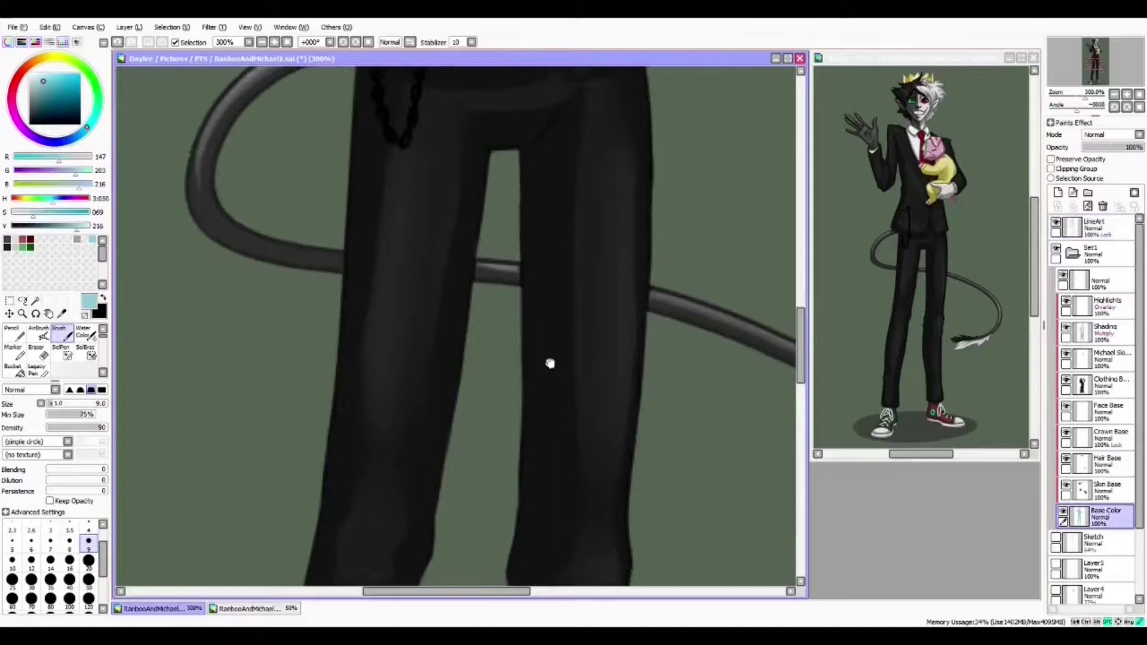
# Patch the trouser leg around the tail on the clothing base layer in near-black (RGB 28) at size 9
pyautogui.moveTo(550, 363); pyautogui.dragTo(526, 437)
pyautogui.click(1105, 382)
pyautogui.keyDown('alt'); pyautogui.click(584, 281); pyautogui.keyUp('alt')
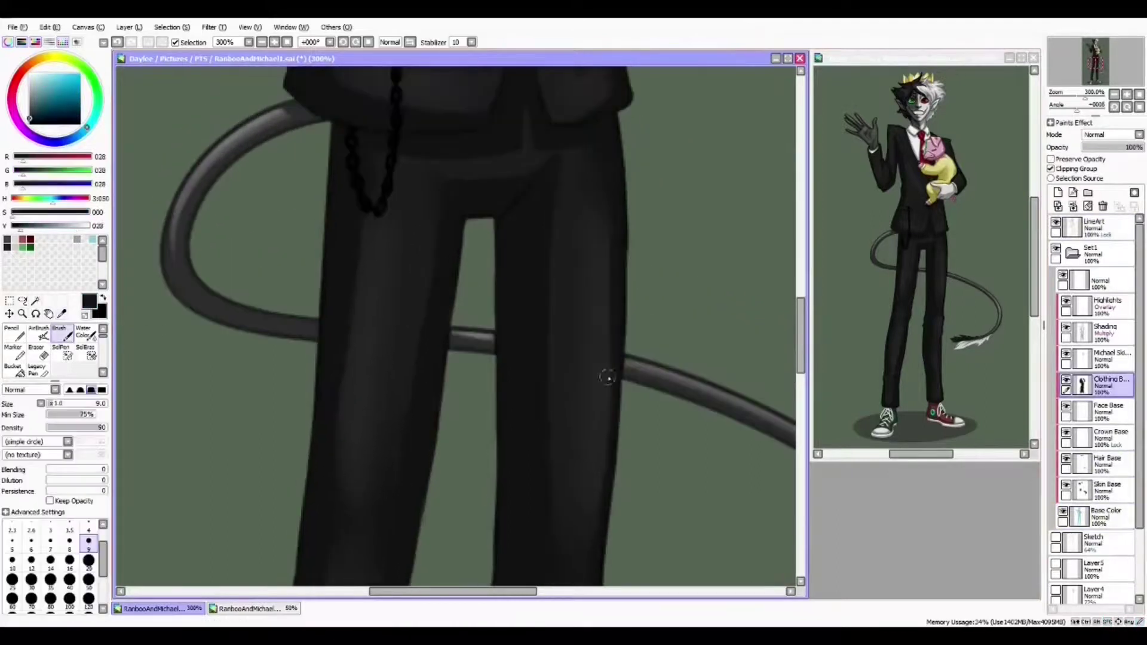
# Recolour the hanging pocket chain gold (RGB 166, 138, 42) on the LineArt layer at size 5 with Preserve Opacity on
pyautogui.scroll(-5, 607, 377)
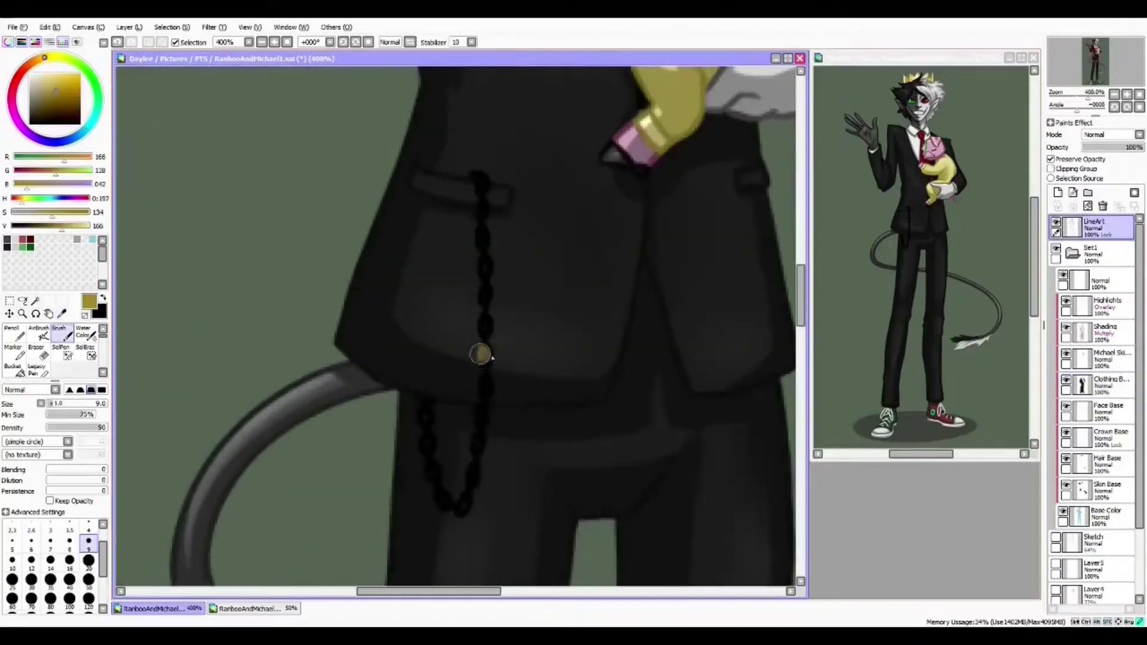
pyautogui.click(12, 540)
pyautogui.scroll(2, 484, 418)
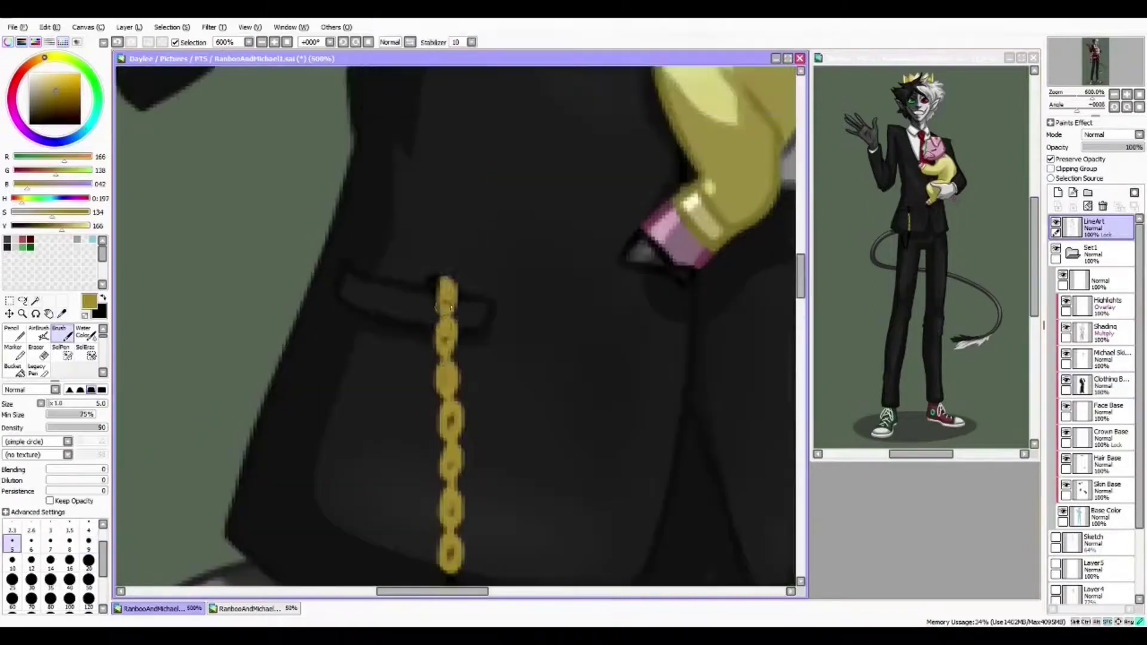
pyautogui.moveTo(480, 346); pyautogui.dragTo(401, 328)
# Add pale gold highlights (RGB 231, 214, 159) between the links along the whole pocket chain at size 3.5
pyautogui.click(43, 78)
pyautogui.click(70, 529)
pyautogui.scroll(-2, 454, 322)
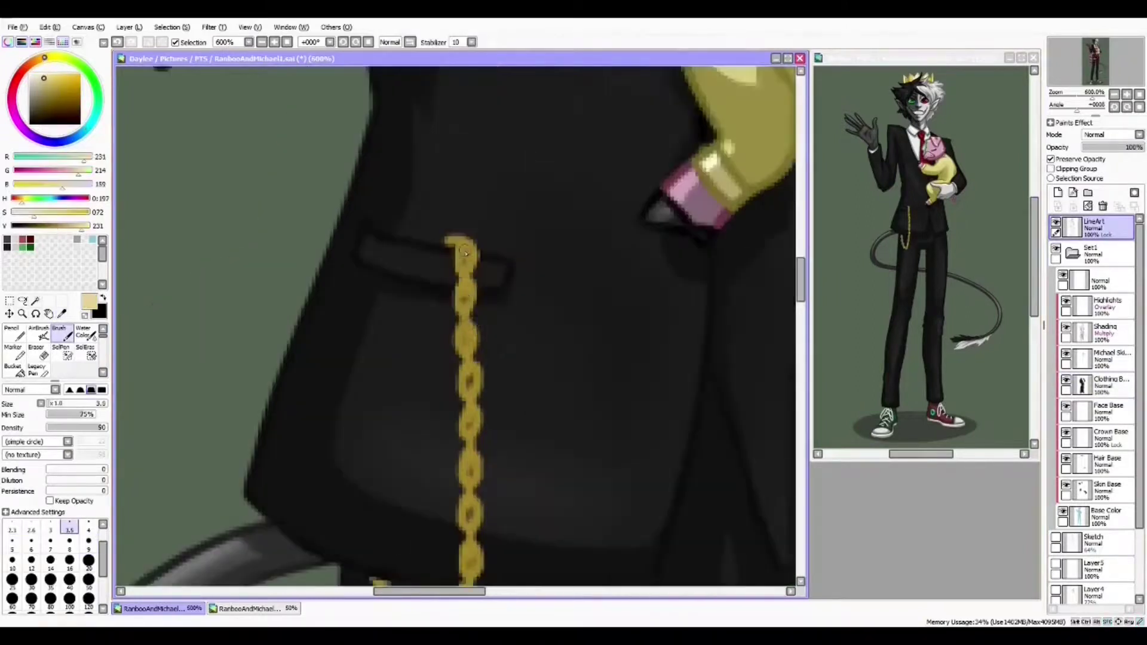
pyautogui.scroll(2, 504, 430)
pyautogui.moveTo(503, 430); pyautogui.dragTo(488, 428)
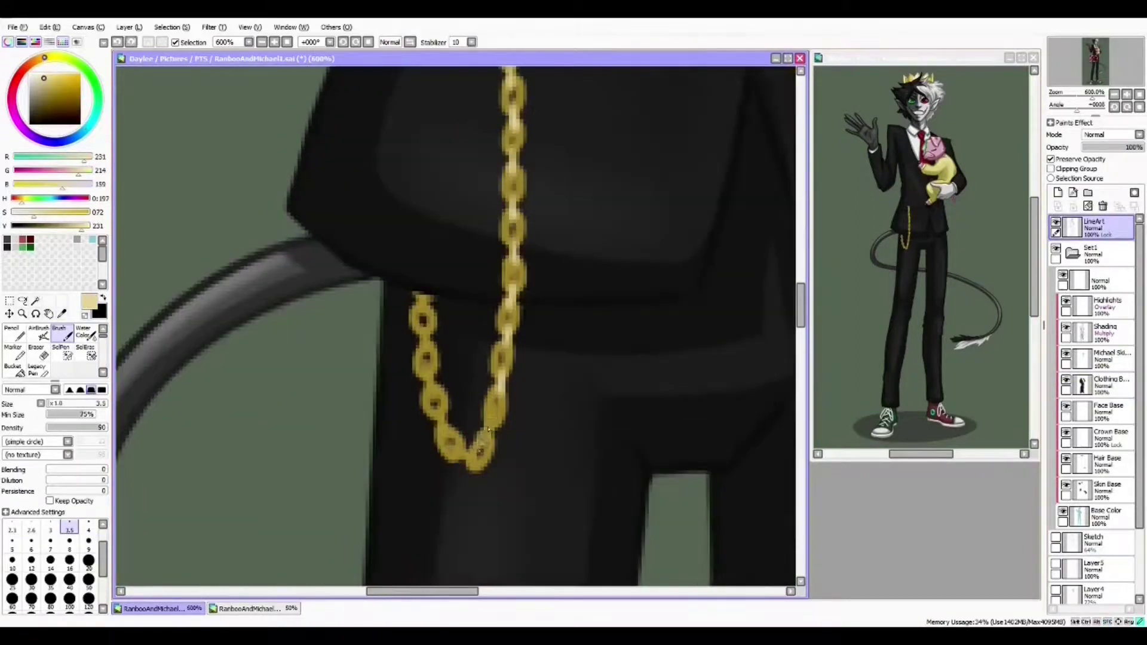
pyautogui.moveTo(425, 355); pyautogui.dragTo(422, 299)
pyautogui.moveTo(521, 386); pyautogui.dragTo(483, 411)
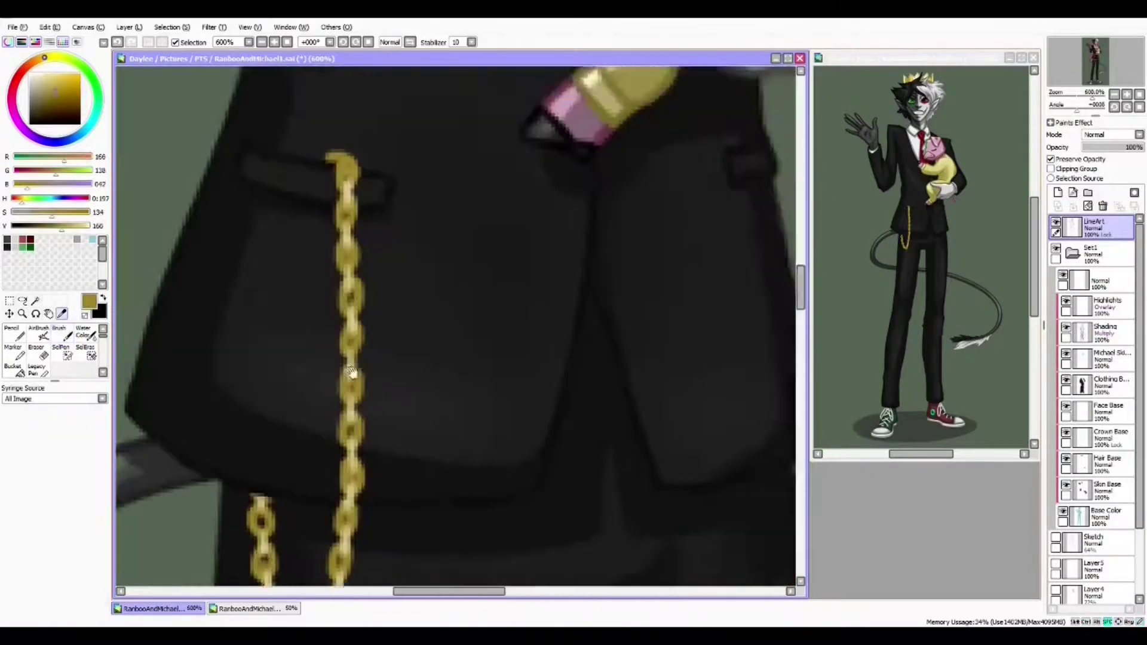
# Shade the pocket chain's links with a darker gold (RGB 132, 101, 0) at size 3.5
pyautogui.keyDown('alt'); pyautogui.click(387, 181); pyautogui.keyUp('alt')
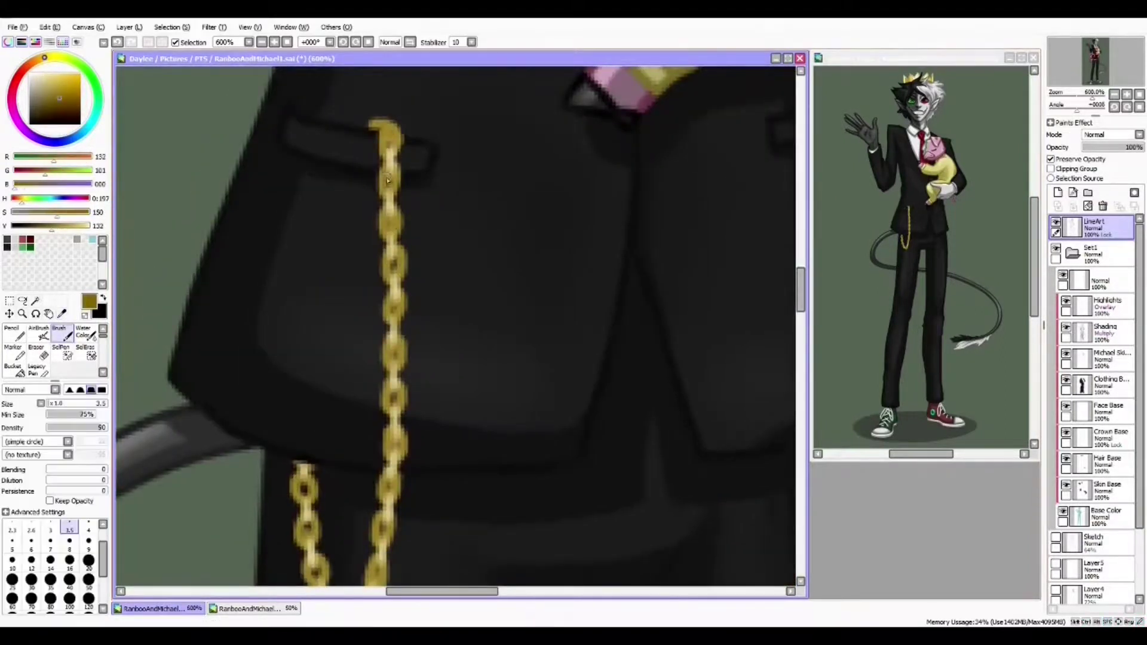
pyautogui.scroll(-3, 374, 468)
pyautogui.scroll(-8, 430, 396)
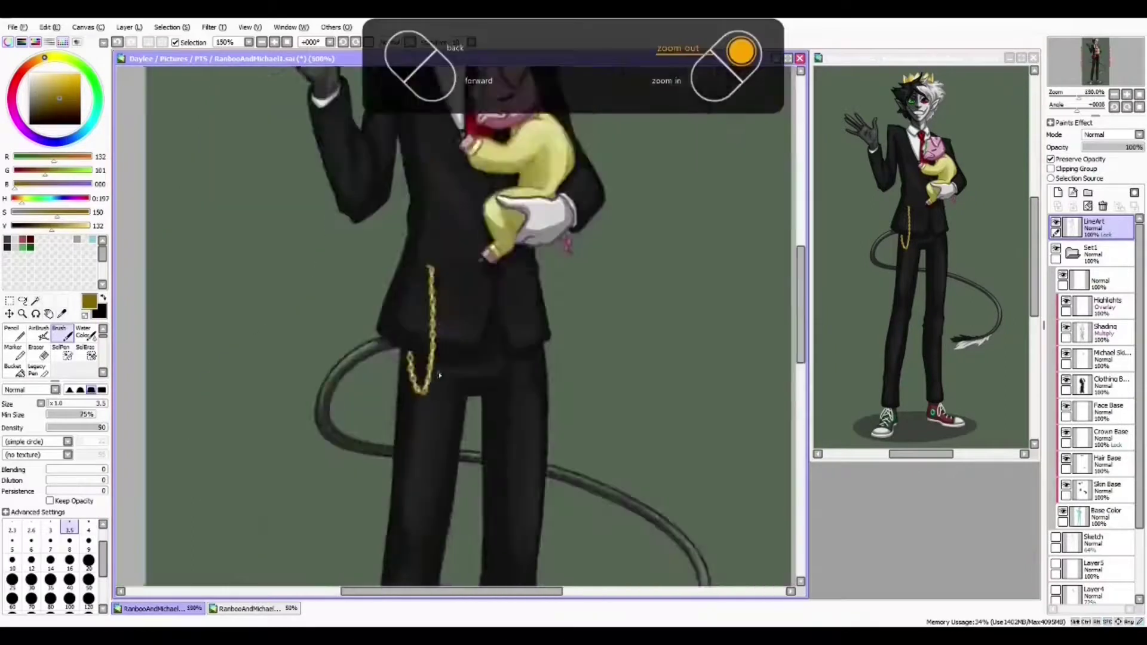